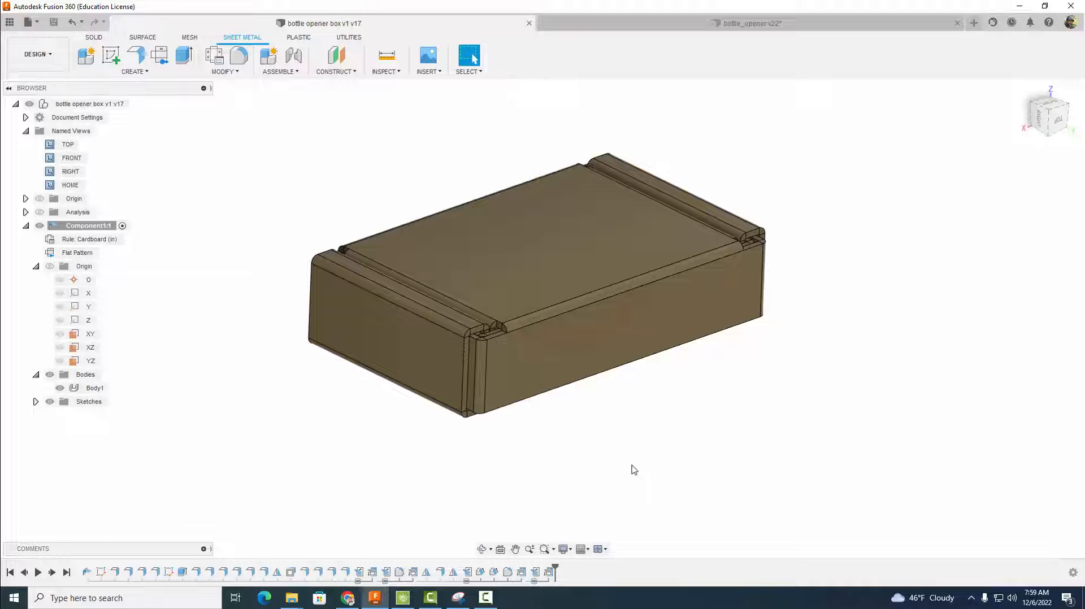
pyautogui.keyDown('shift'); pyautogui.moveTo(633, 470); pyautogui.dragTo(589, 486, button='middle'); pyautogui.keyUp('shift')
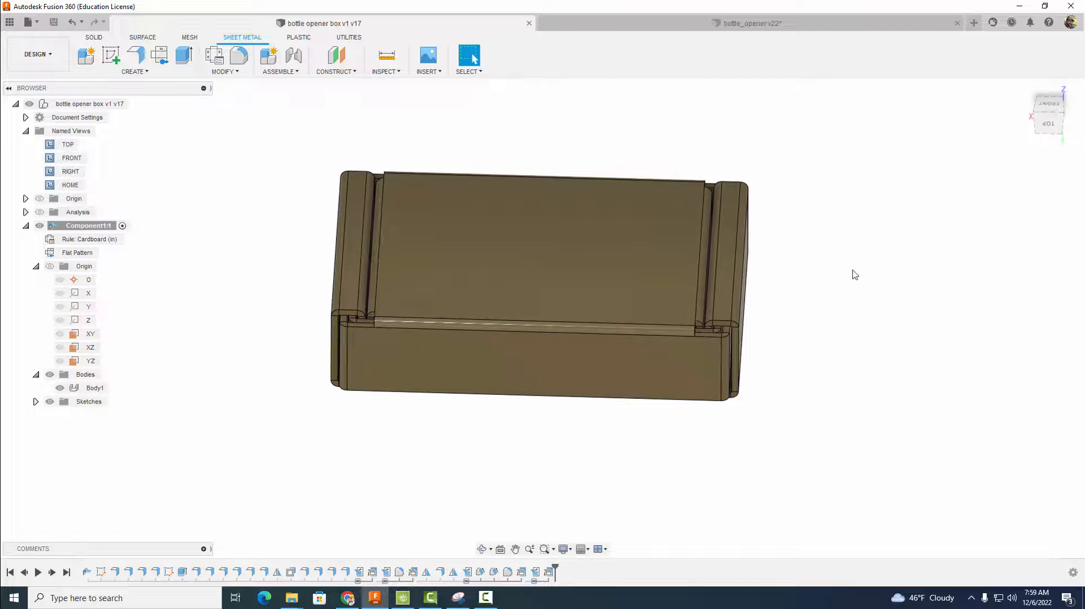
pyautogui.keyDown('shift'); pyautogui.moveTo(855, 275); pyautogui.dragTo(890, 266, button='middle'); pyautogui.keyUp('shift')
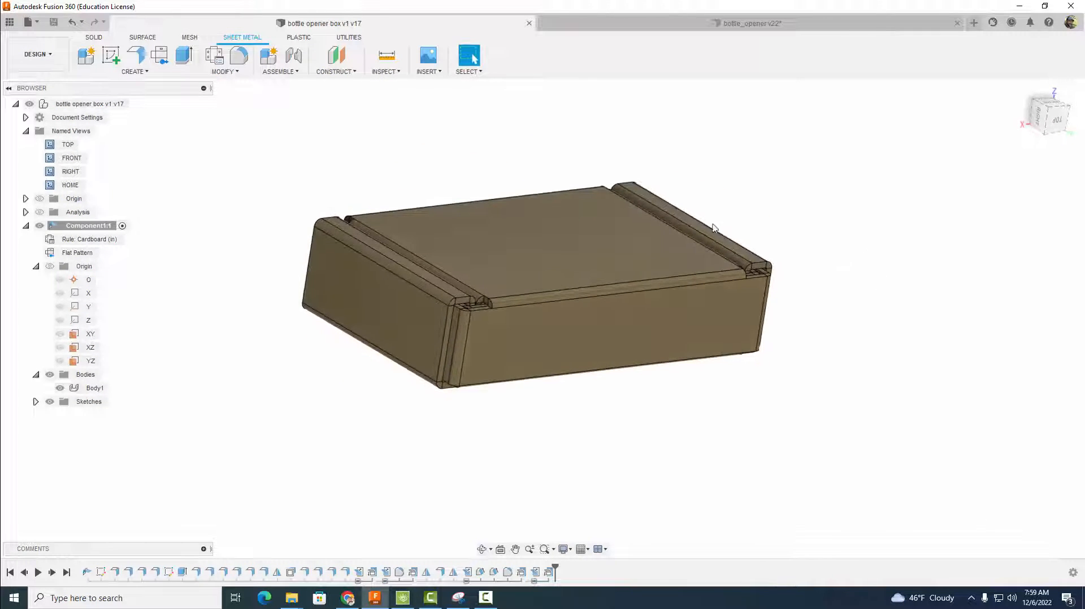
pyautogui.click(37, 54)
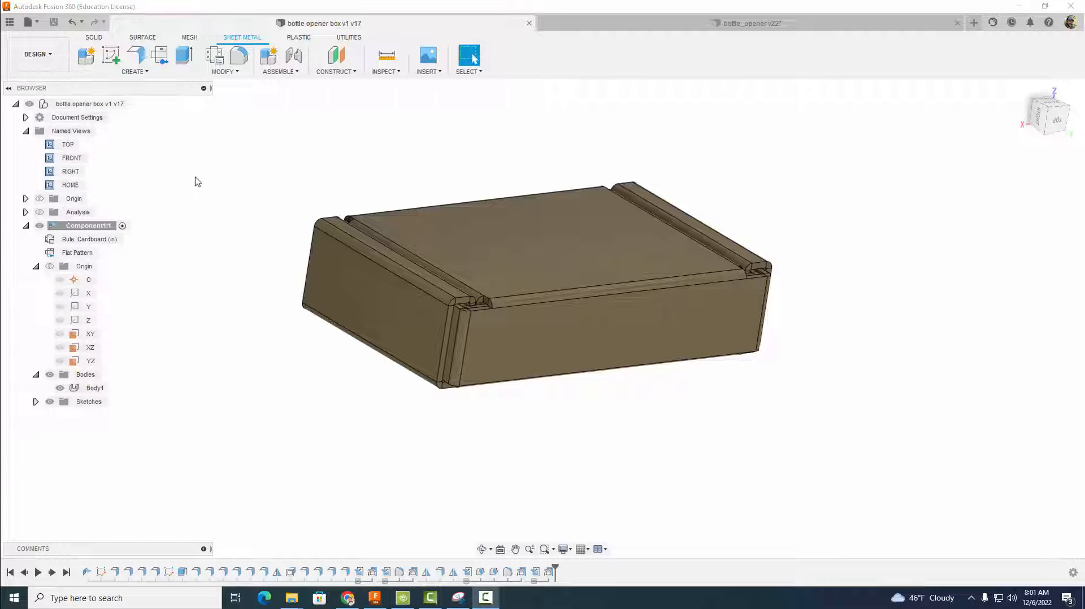
# Create a new empty design and switch to the sheet metal tools.
pyautogui.click(28, 24)
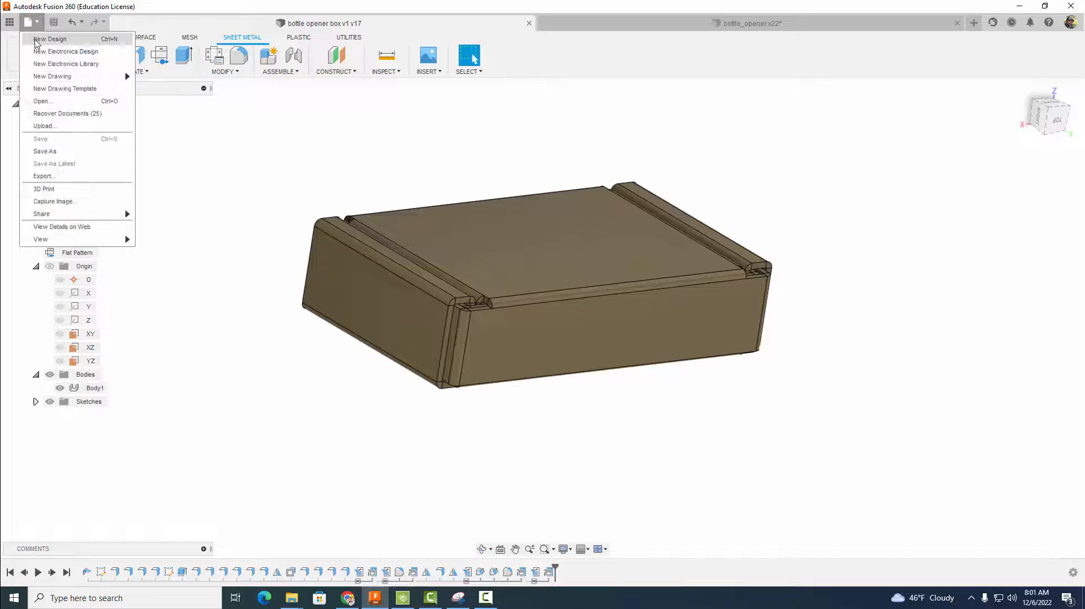
pyautogui.click(40, 38)
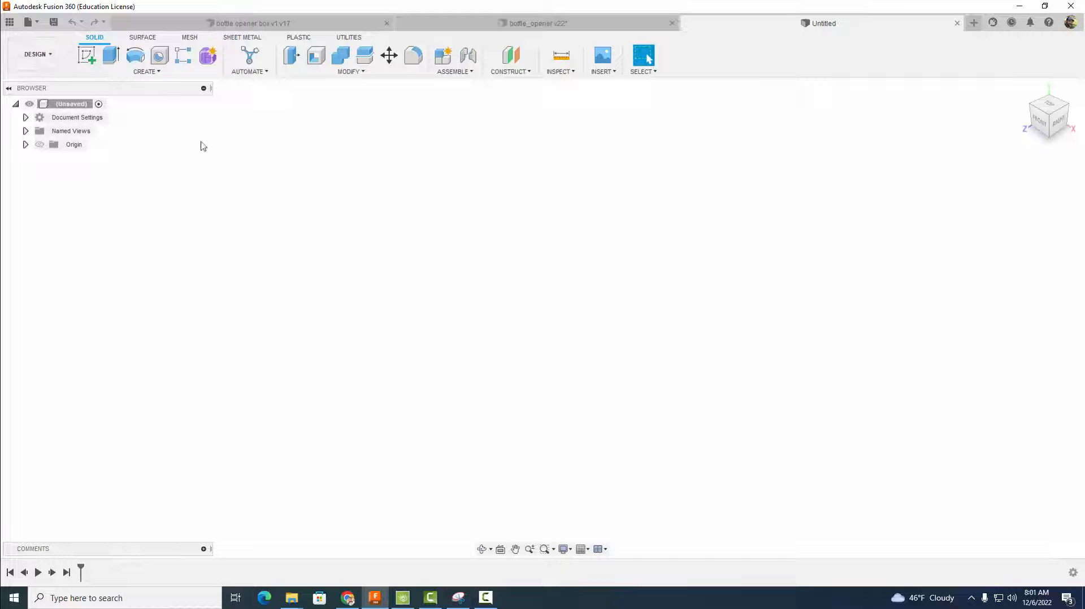
pyautogui.click(243, 38)
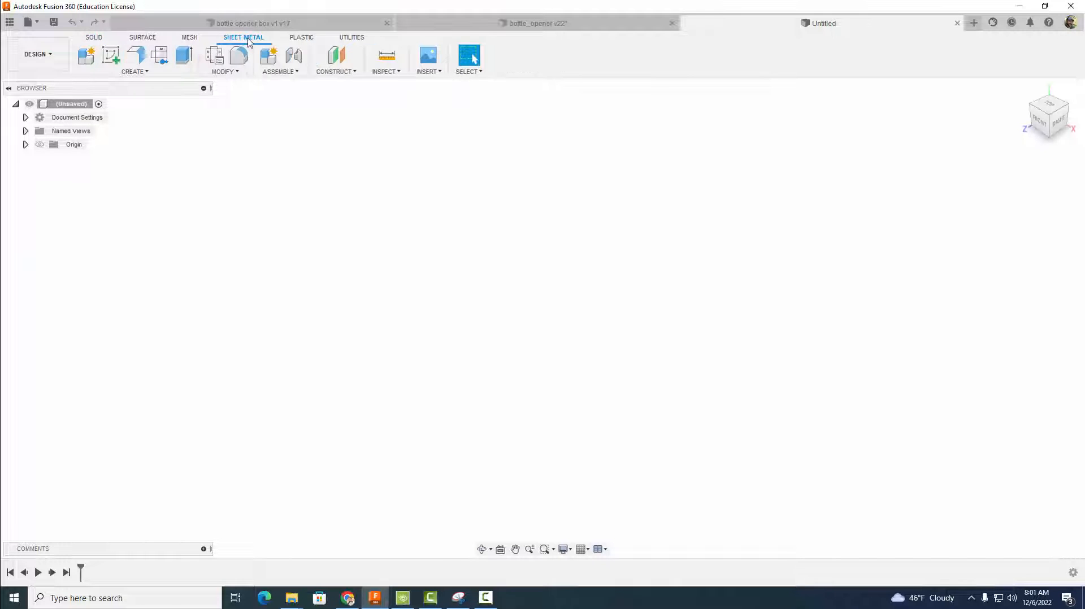
# Create a new sheet metal rule based on Steel (in) and name it Cardboard (in).
pyautogui.click(217, 66)
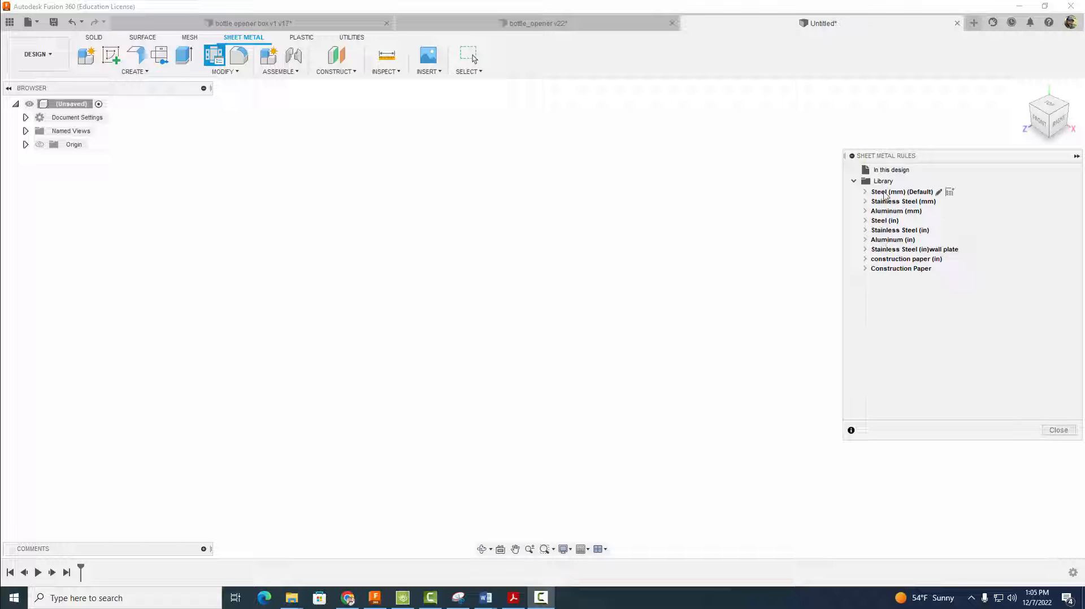
pyautogui.rightClick(882, 224)
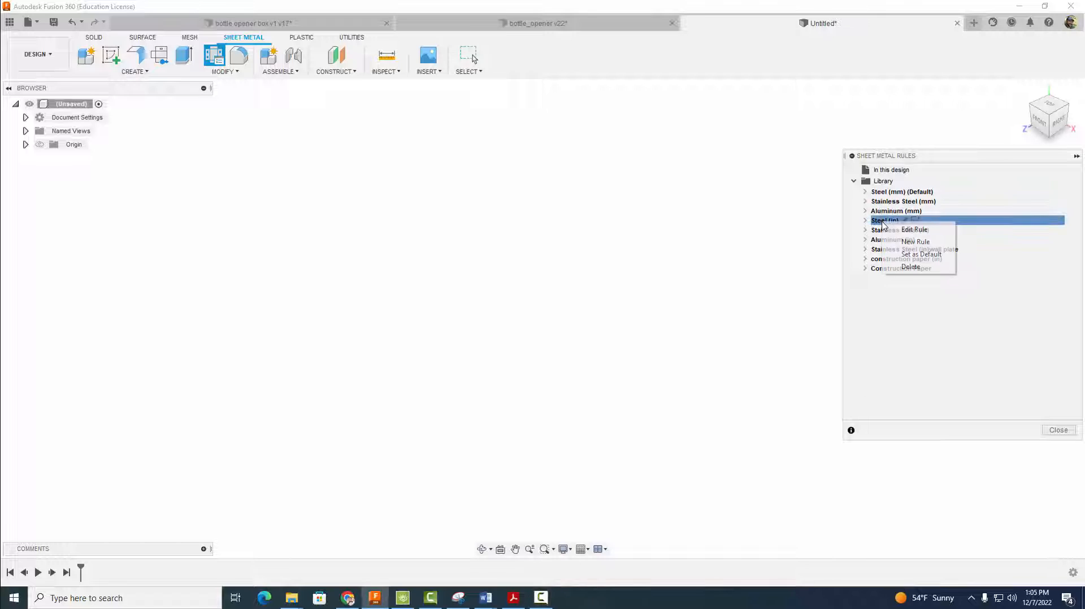
pyautogui.click(896, 242)
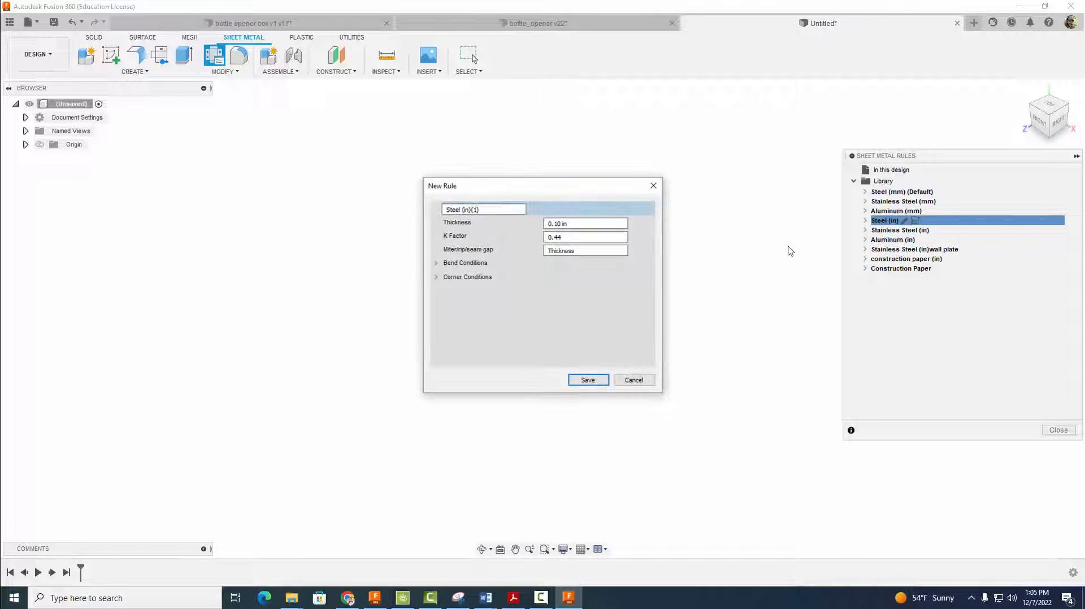
pyautogui.moveTo(484, 212); pyautogui.dragTo(433, 205)
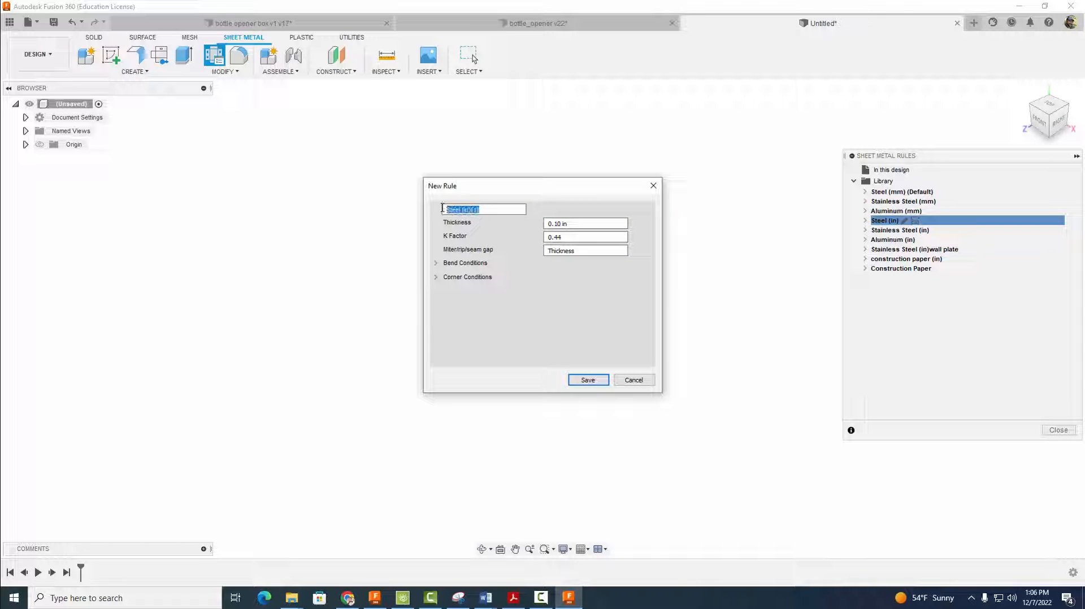
pyautogui.write('Cardboard (in')
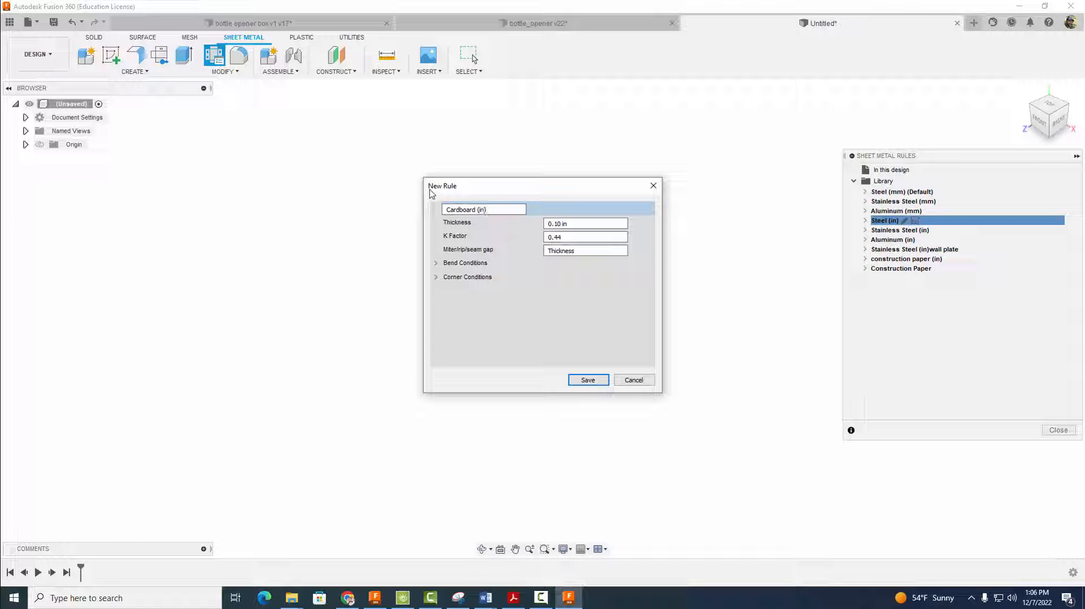
# Set the Cardboard (in) rule's thickness to .076 in, keeping the K factor at 0.44 and the miter/rip/seam gap at Thickness.
pyautogui.moveTo(567, 224); pyautogui.dragTo(546, 223)
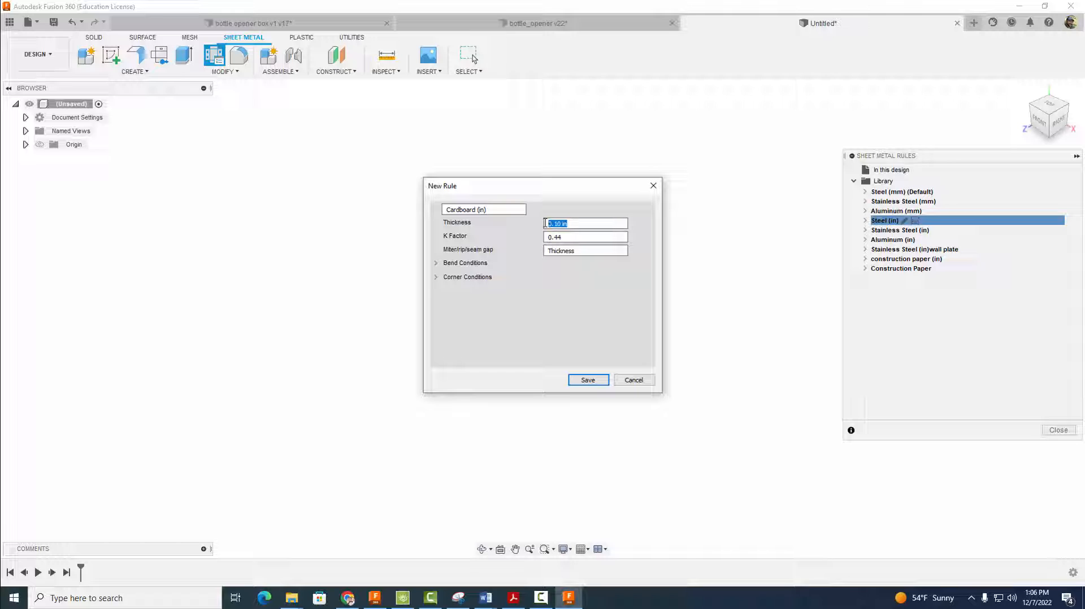
pyautogui.write('.')
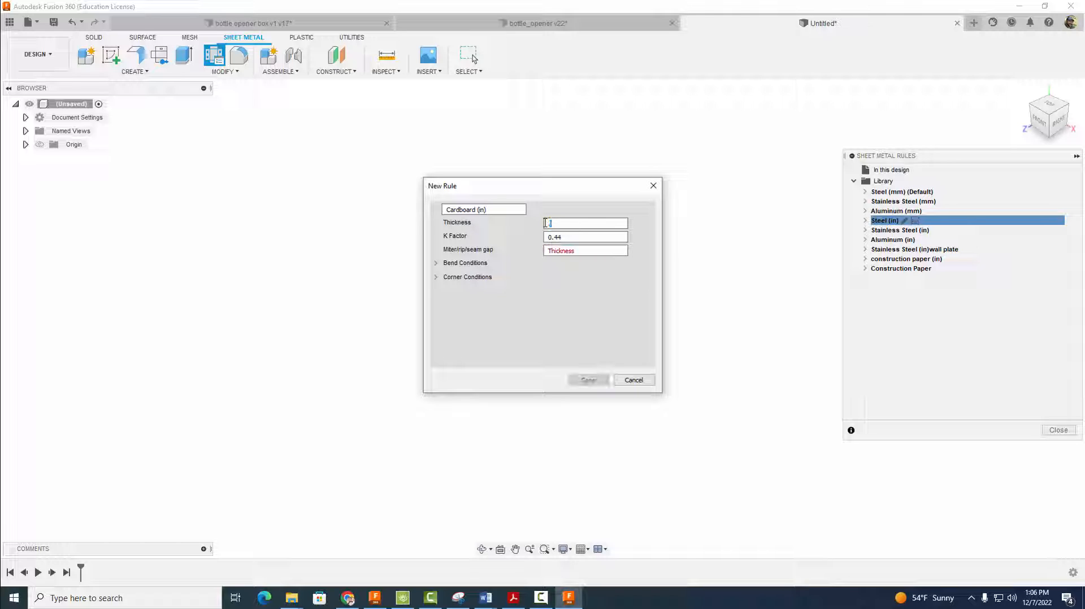
pyautogui.write('076in')
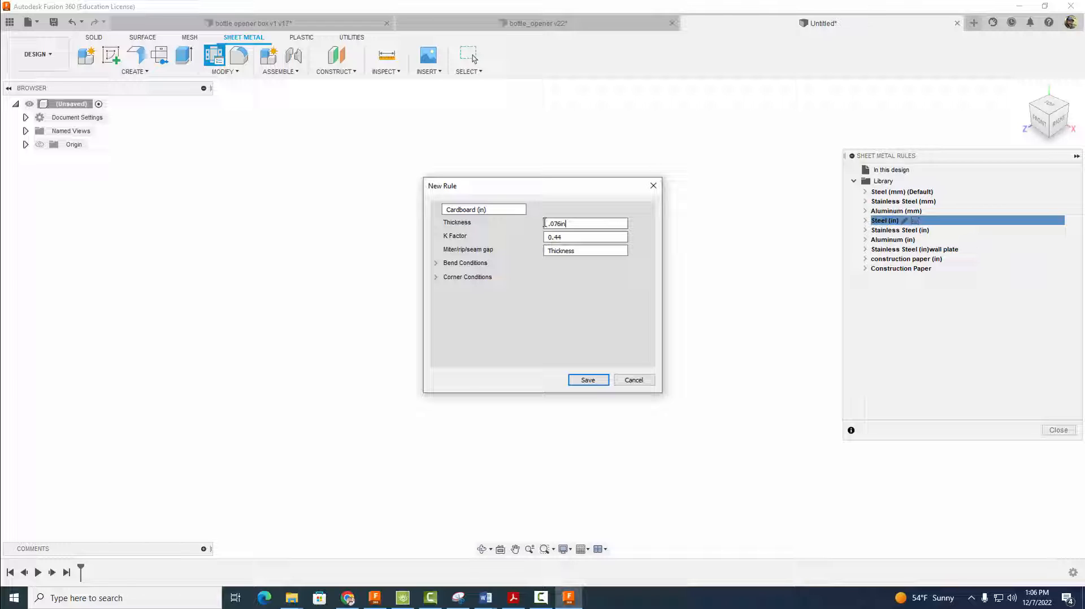
pyautogui.click(561, 236)
pyautogui.doubleClick(552, 236)
pyautogui.doubleClick(583, 250)
# In the rule's bend conditions, set the bend radius to .01 and the relief shape to Straight.
pyautogui.click(436, 263)
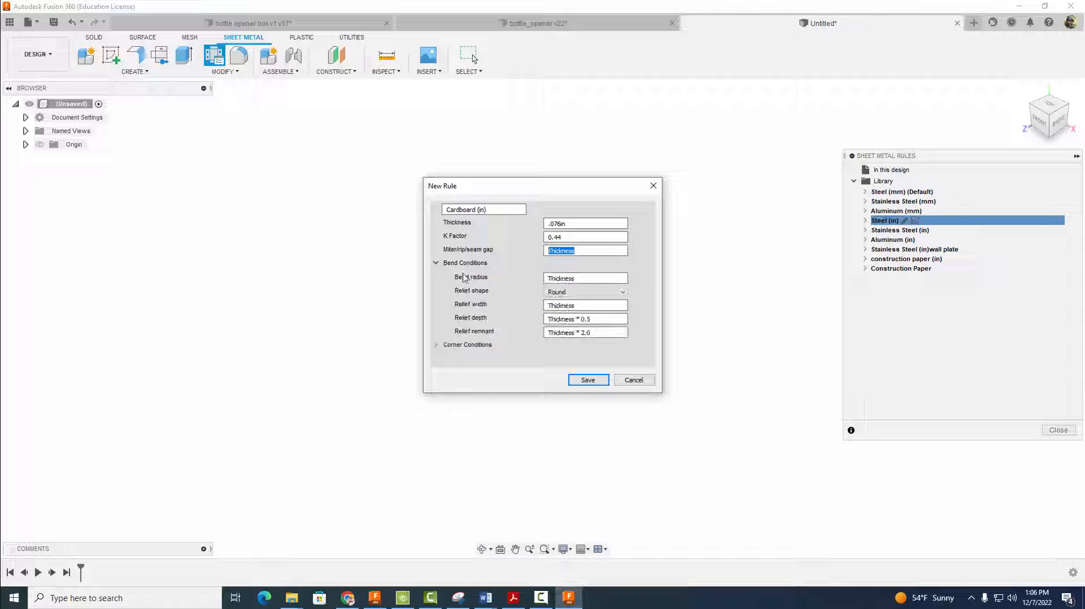
pyautogui.moveTo(577, 279); pyautogui.dragTo(553, 279)
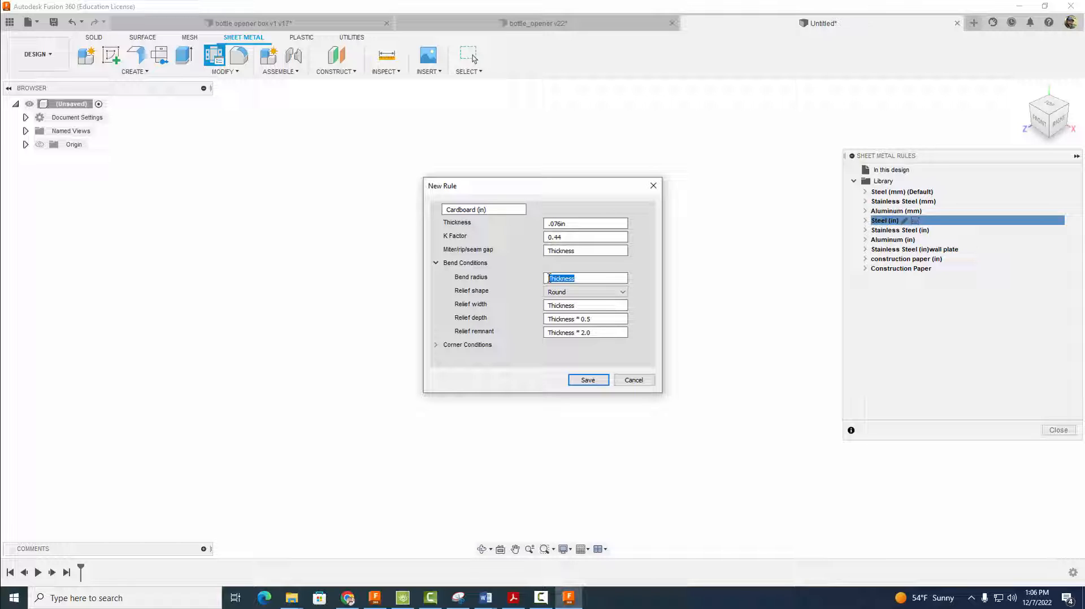
pyautogui.press('BackSpace')
pyautogui.write('.01')
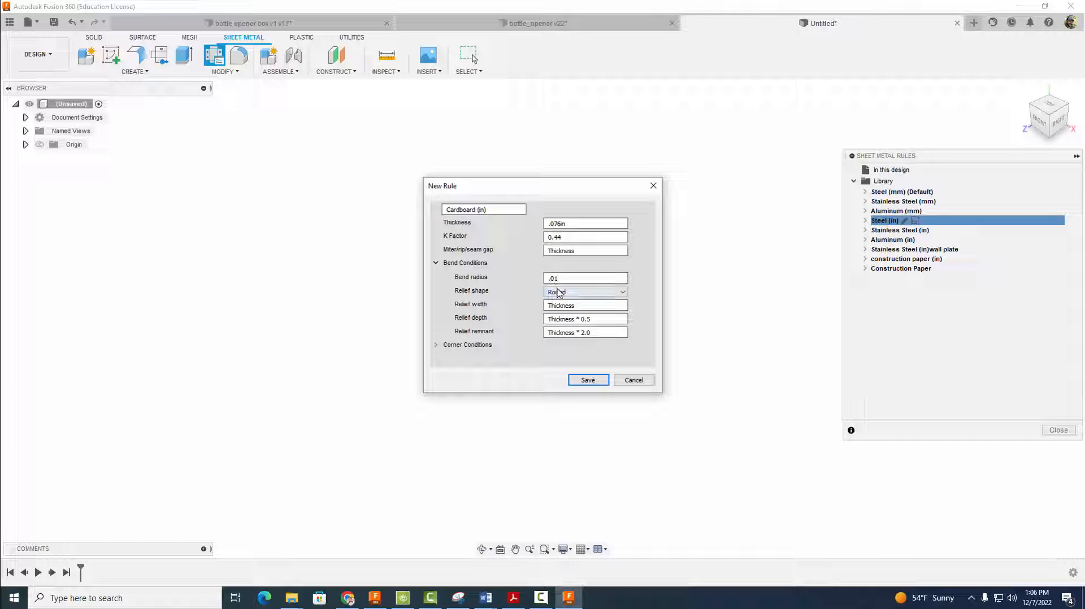
pyautogui.click(565, 292)
pyautogui.click(565, 303)
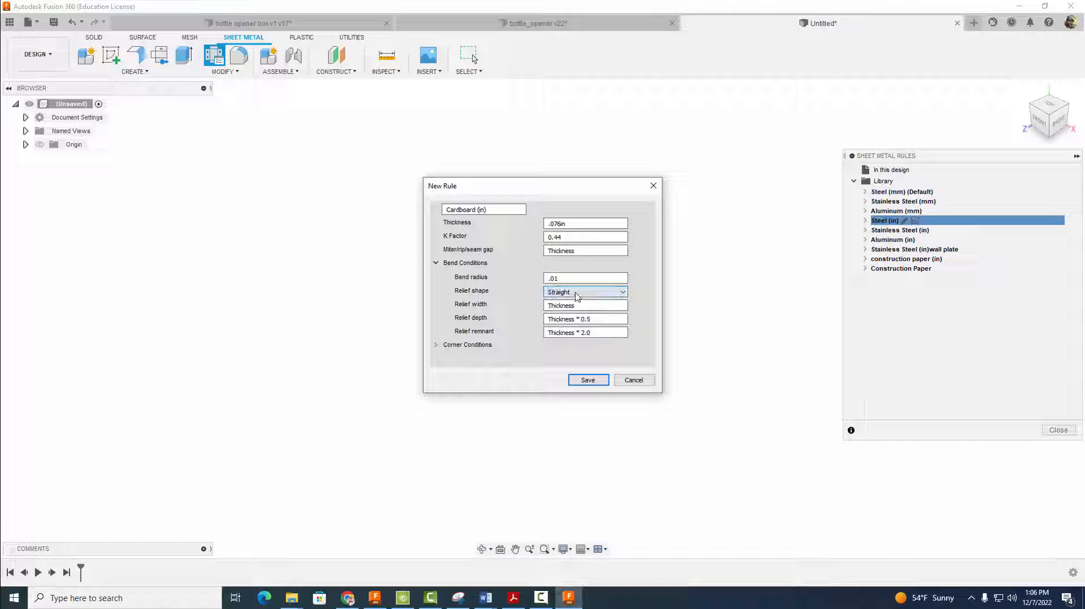
# Set the 2 Bend Intersection relief shape to Square in the corner conditions, then save the rule and close the sheet metal rules.
pyautogui.click(435, 346)
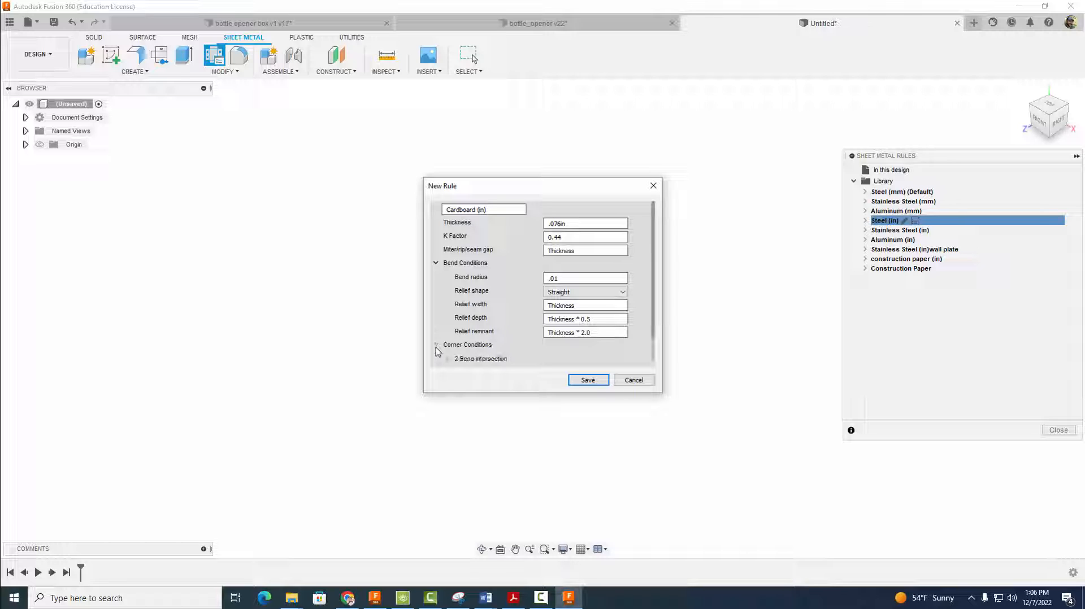
pyautogui.moveTo(659, 395); pyautogui.dragTo(688, 495)
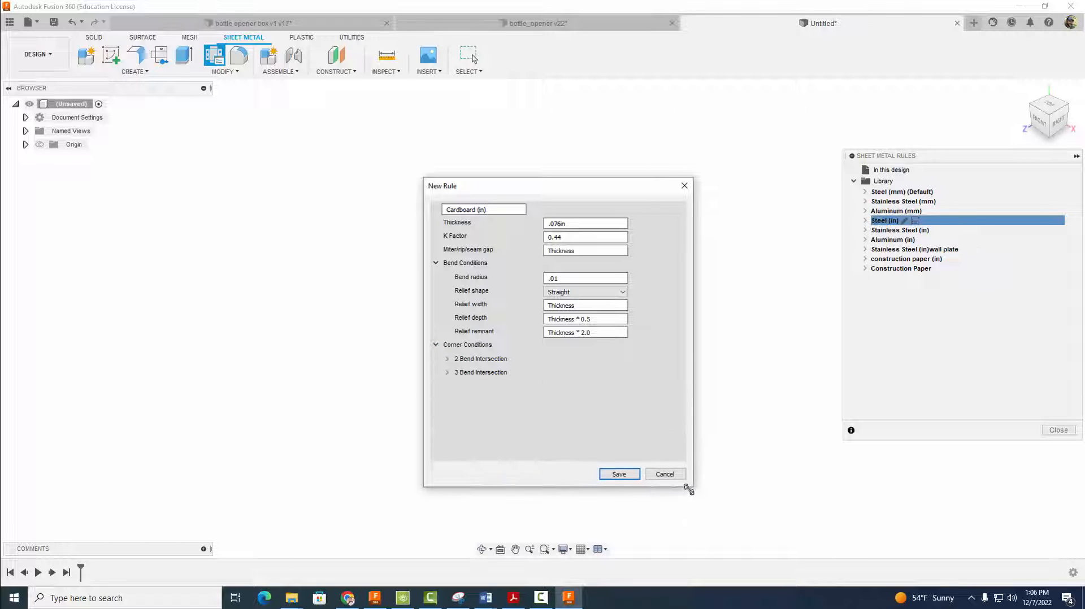
pyautogui.click(447, 360)
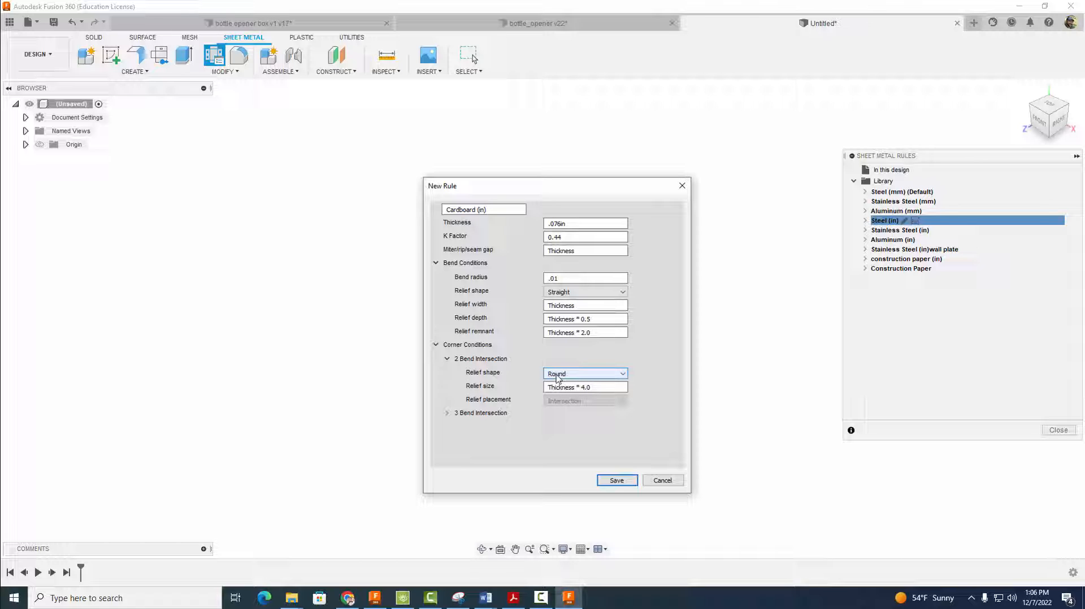
pyautogui.click(556, 375)
pyautogui.click(553, 385)
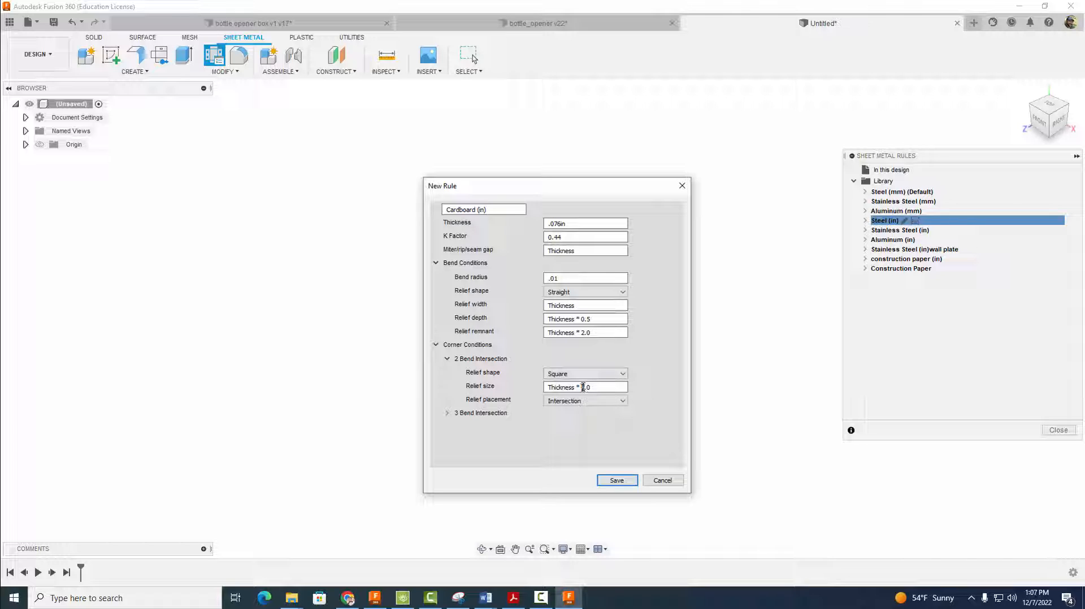
pyautogui.doubleClick(582, 387)
pyautogui.click(617, 480)
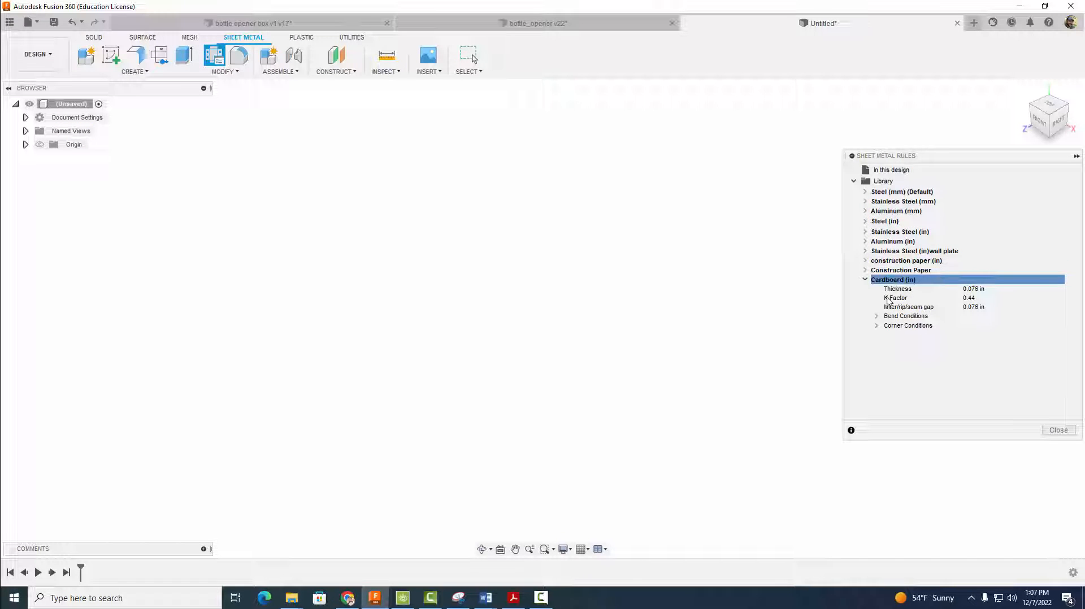
pyautogui.click(1058, 431)
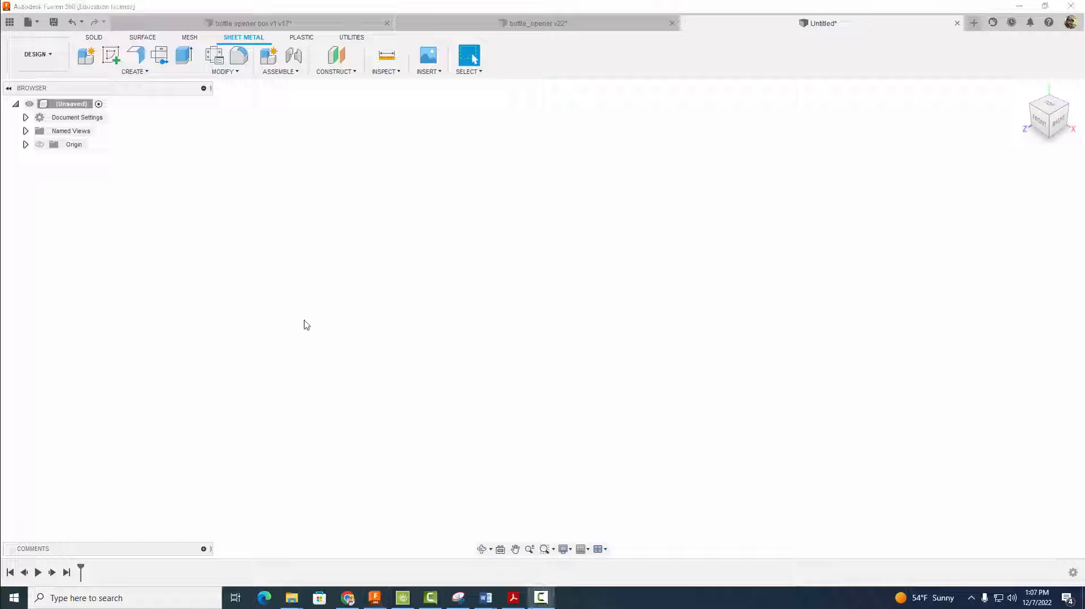
# Create an internal sheet metal component using the Cardboard (in) rule and expand it in the browser.
pyautogui.click(87, 60)
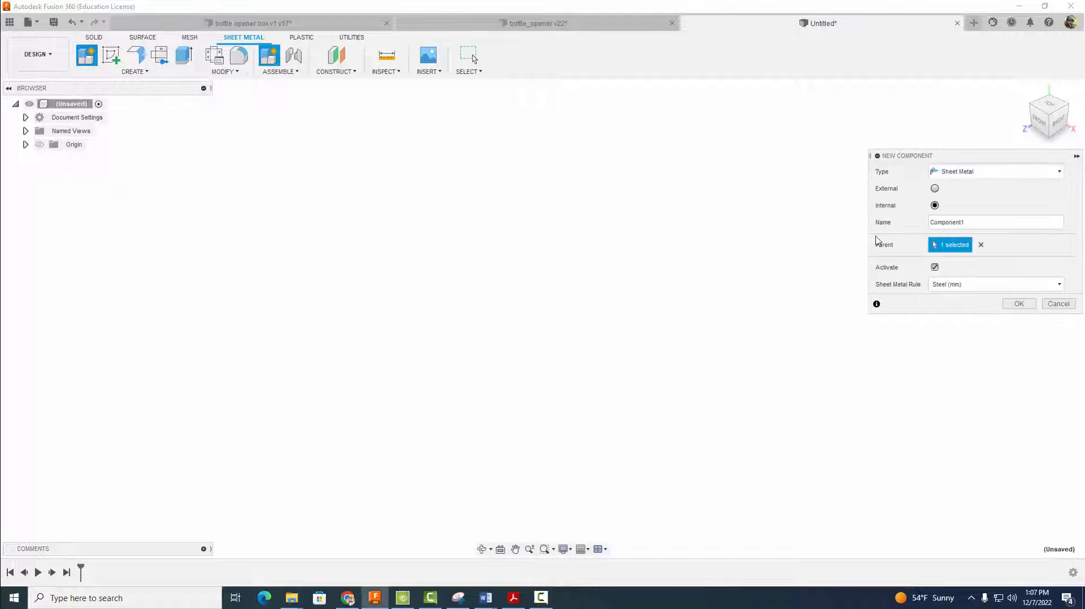
pyautogui.click(957, 285)
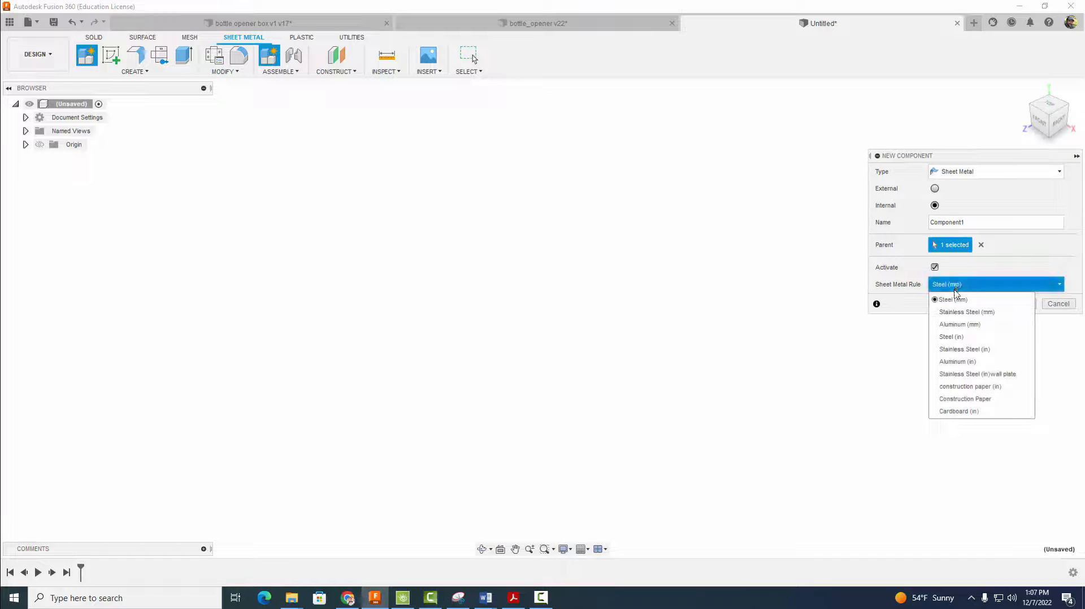
pyautogui.click(985, 412)
pyautogui.click(1022, 304)
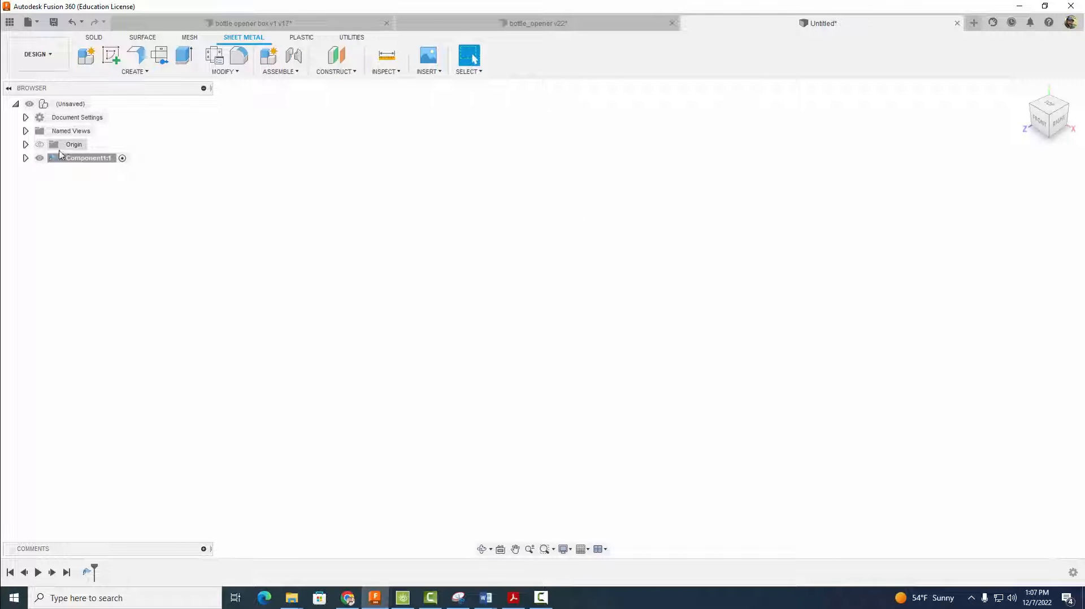
pyautogui.click(25, 158)
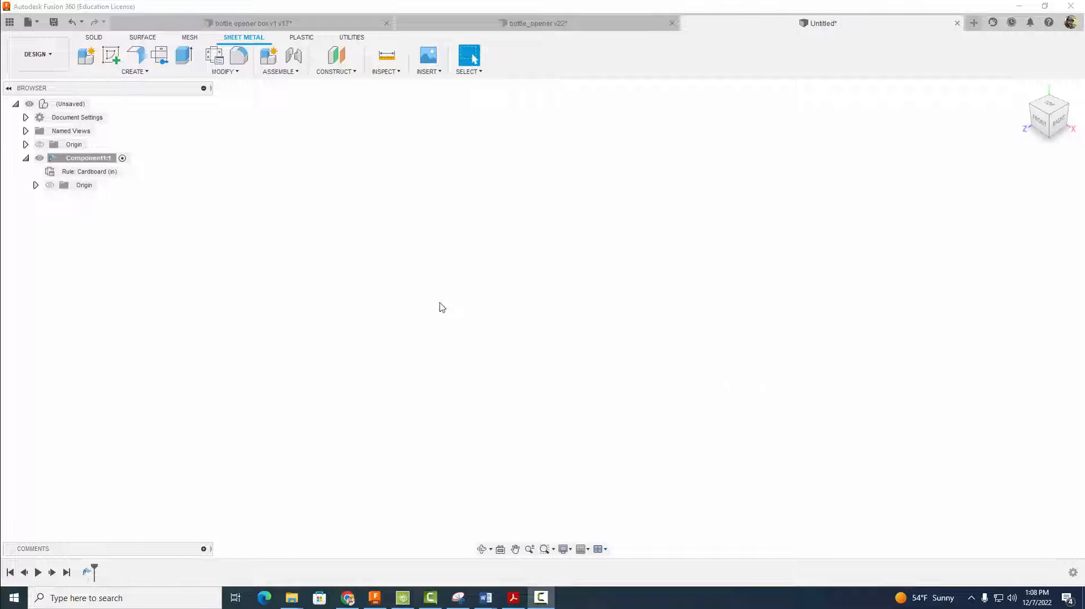
# Sketch a center rectangle 2.5 in high and 5.5 in wide on the front plane, centered on the origin, and finish the sketch.
pyautogui.click(110, 59)
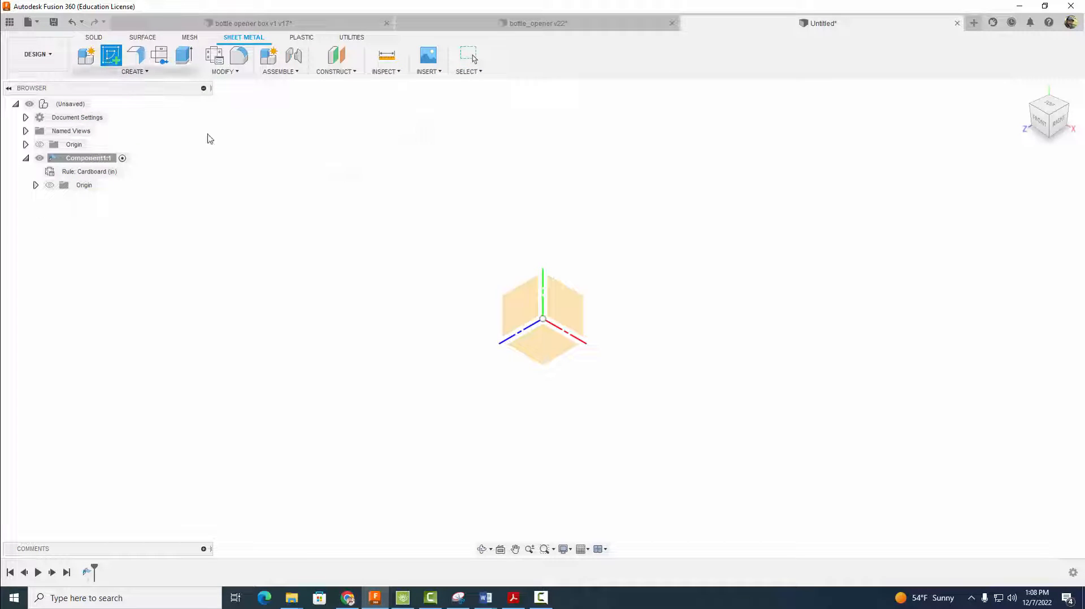
pyautogui.click(554, 307)
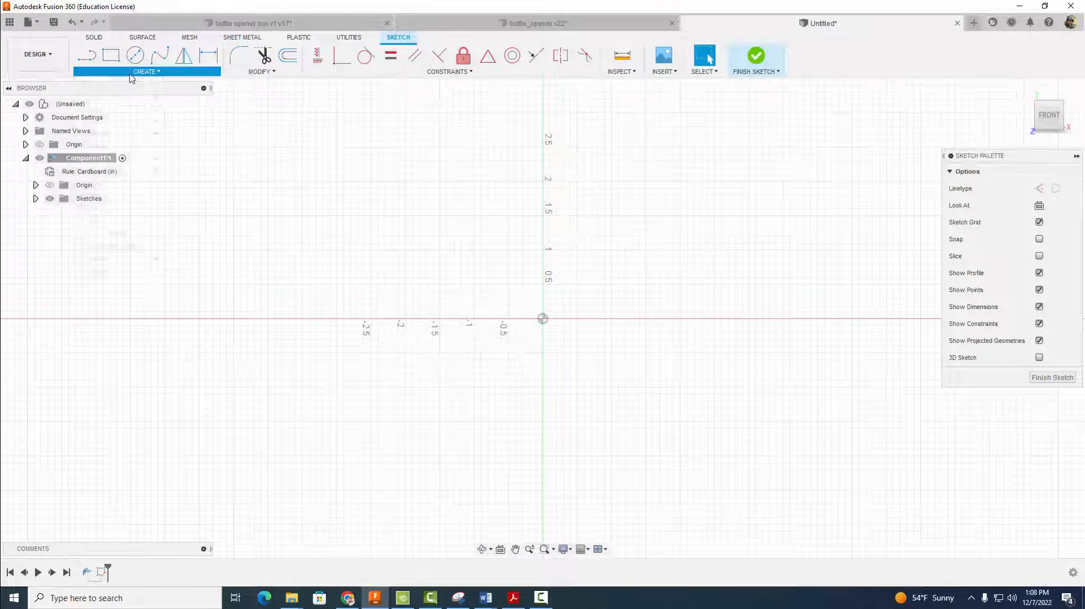
pyautogui.click(138, 72)
pyautogui.moveTo(130, 96)
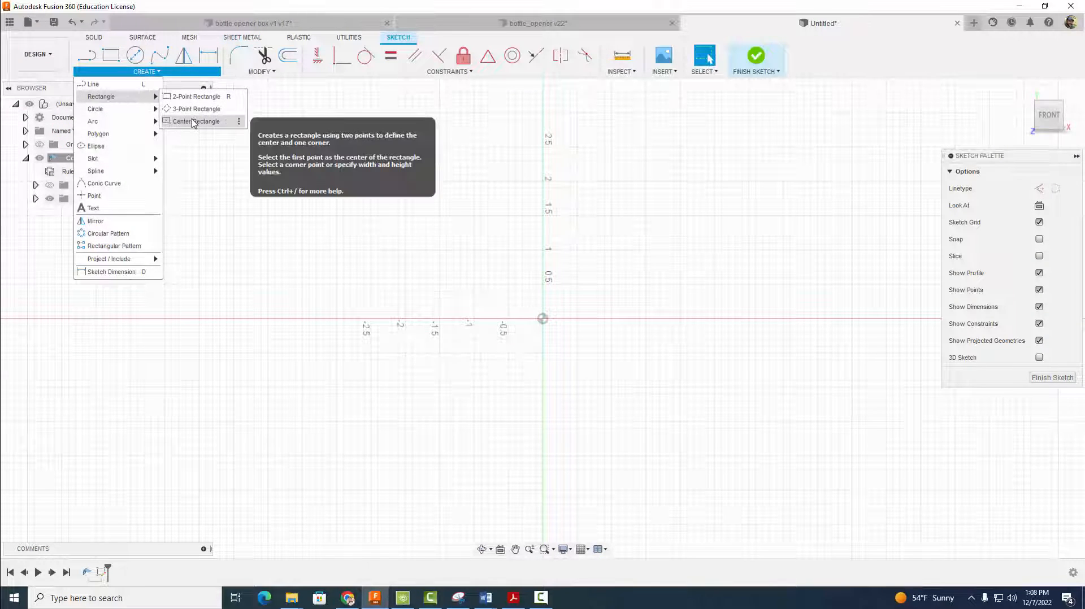
pyautogui.click(193, 121)
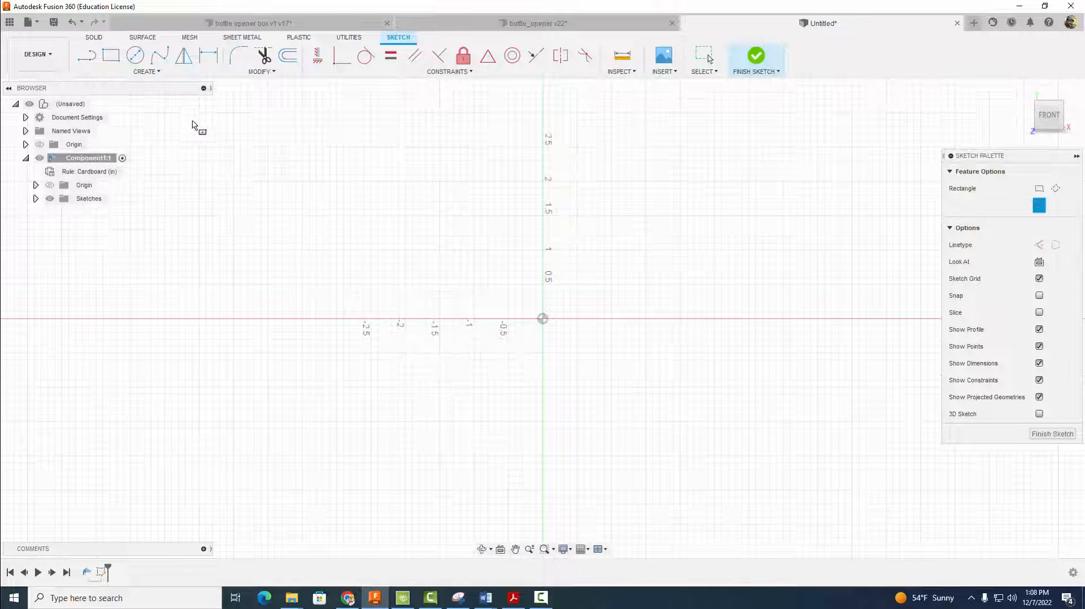
pyautogui.click(542, 319)
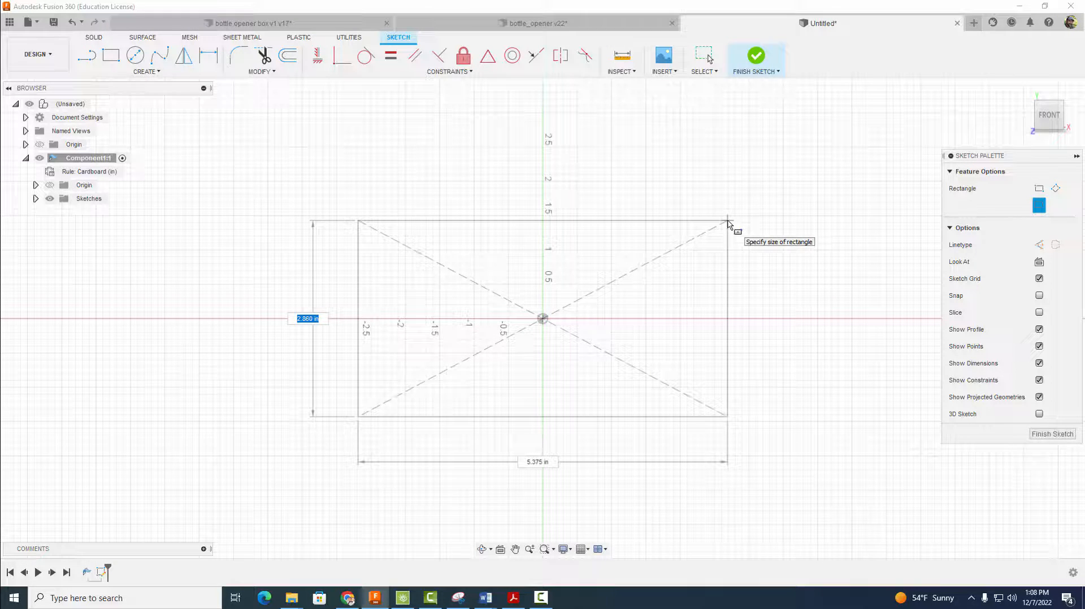
pyautogui.write('2.5')
pyautogui.press('Tab')
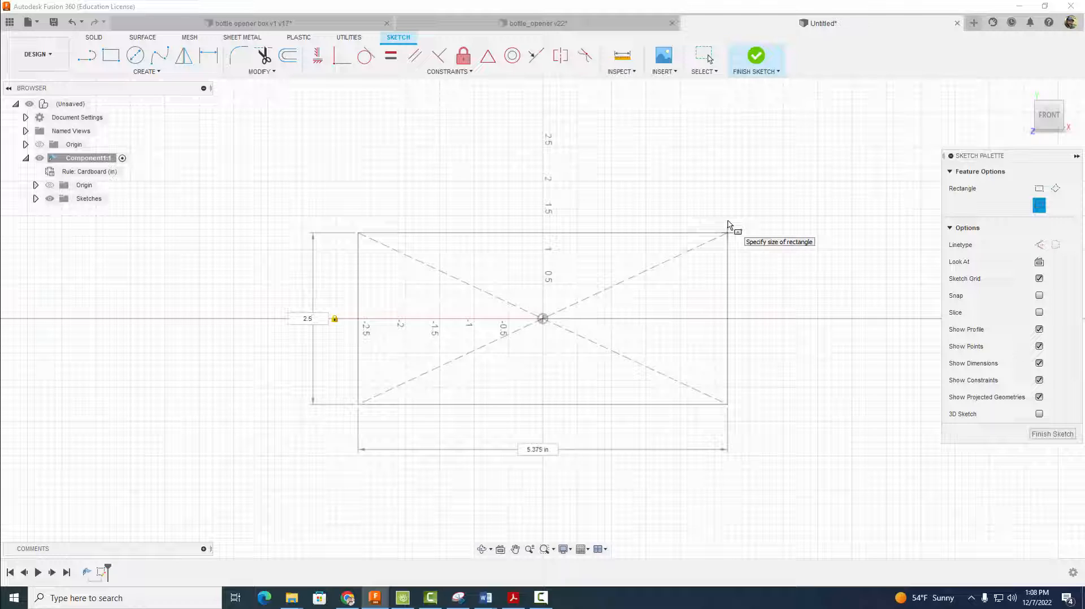
pyautogui.press('Tab')
pyautogui.write('5')
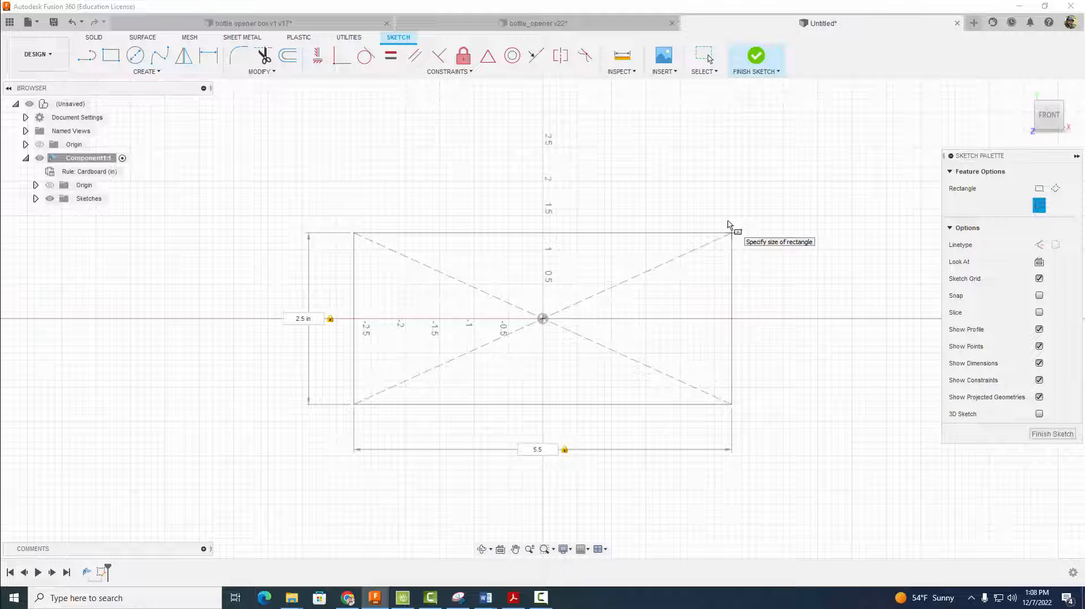
pyautogui.press('Return')
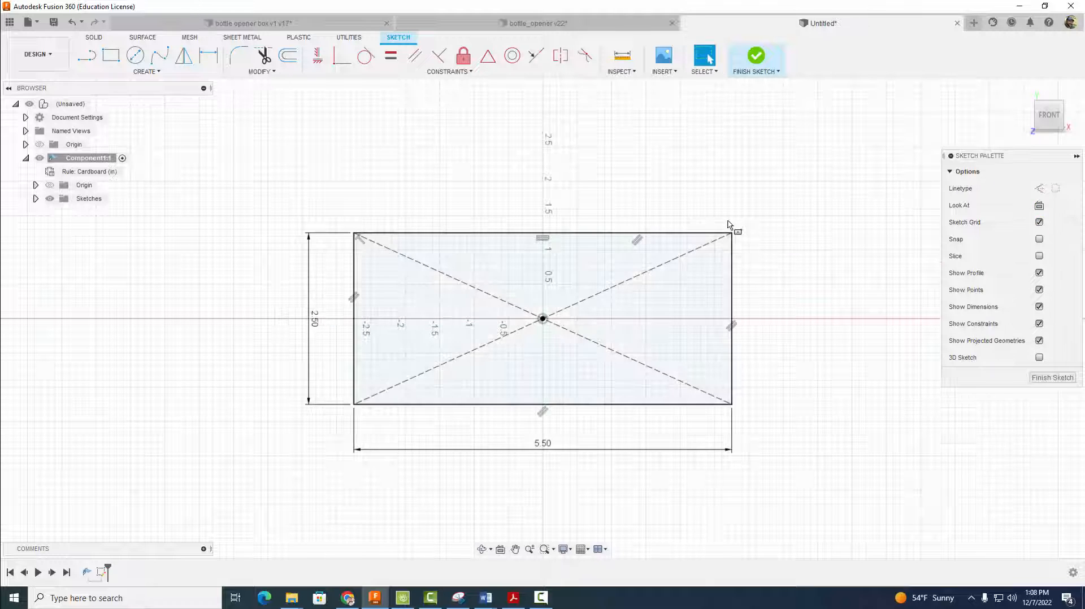
pyautogui.click(758, 56)
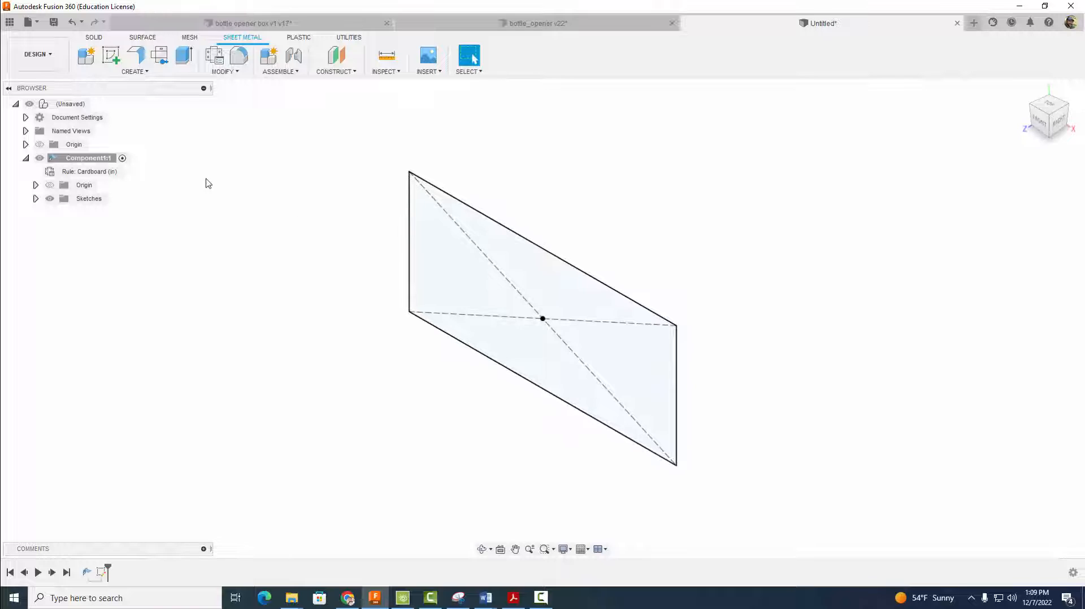
# Create the box's base panel as a flange from the rectangle profile, with Side 1 orientation and the New Body operation.
pyautogui.click(136, 57)
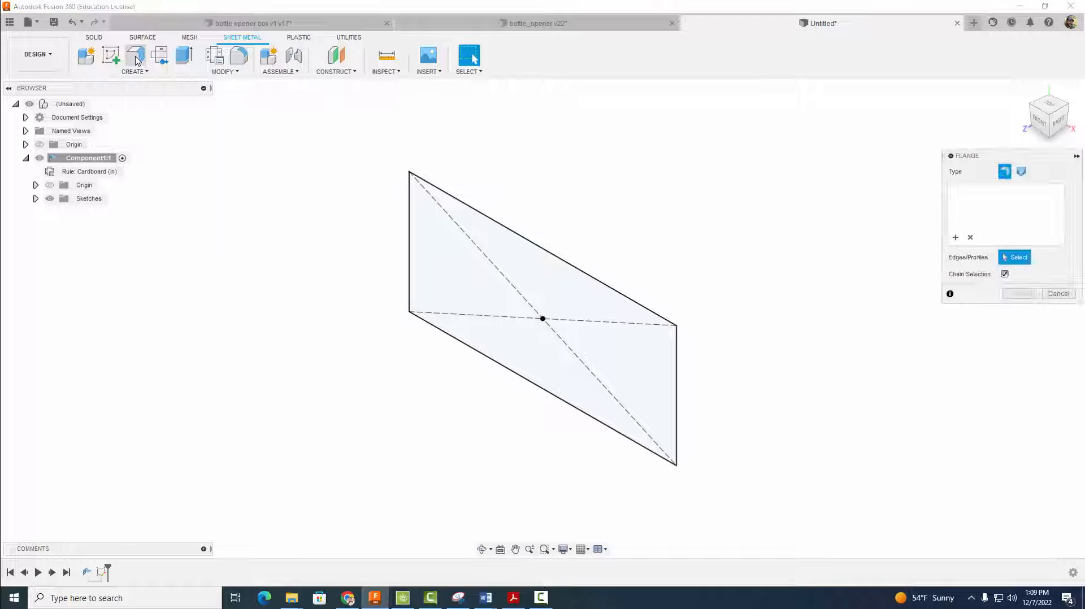
pyautogui.click(506, 266)
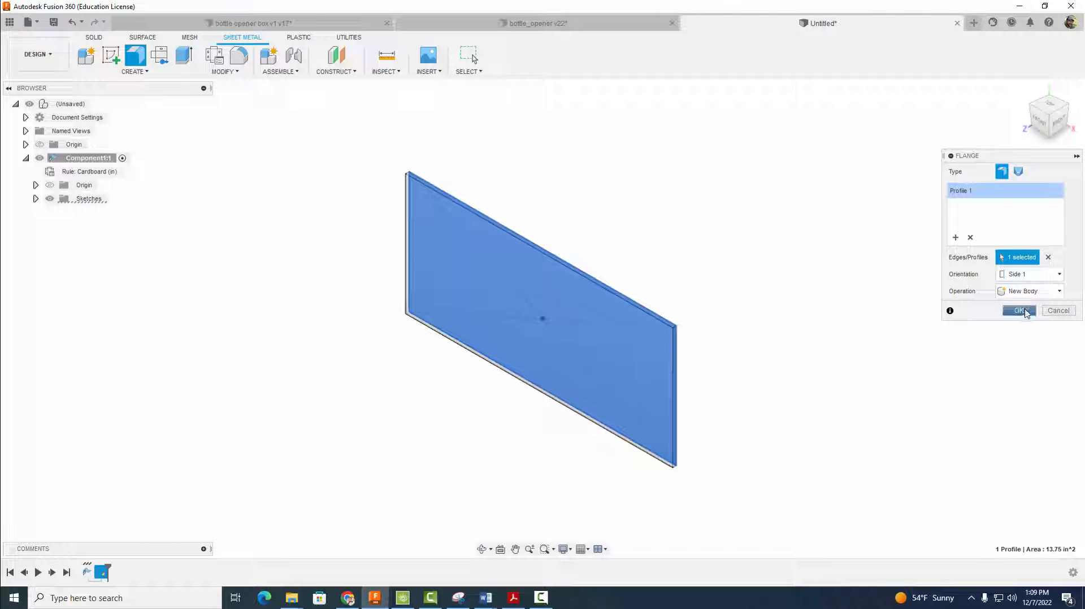
pyautogui.click(1019, 311)
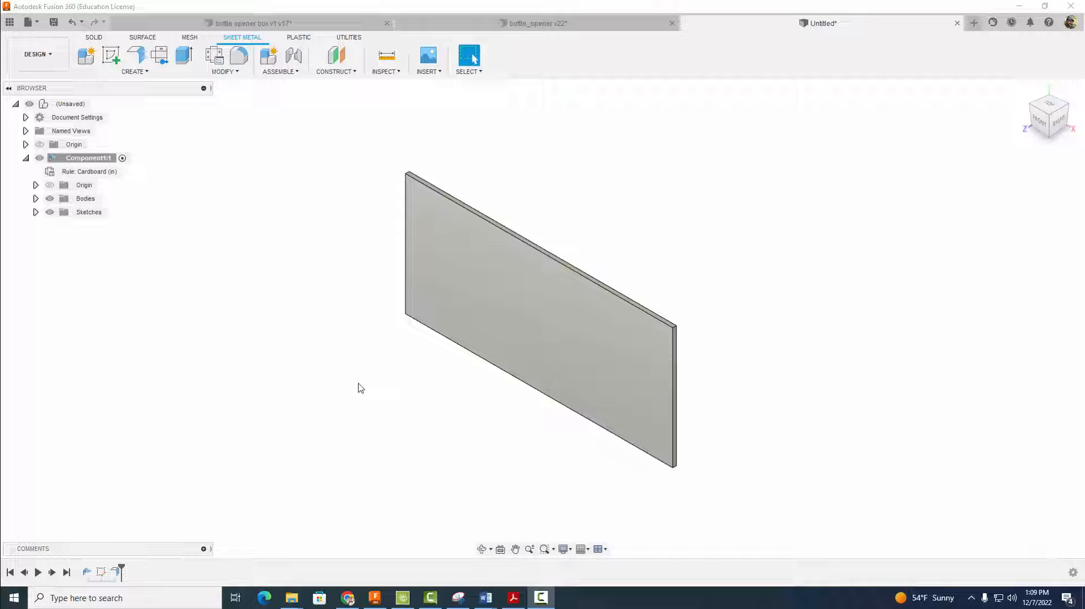
# Start a flange on both short edges of the base panel and set its height to 1 in.
pyautogui.keyDown('shift'); pyautogui.moveTo(363, 390); pyautogui.dragTo(349, 341, button='middle'); pyautogui.keyUp('shift')
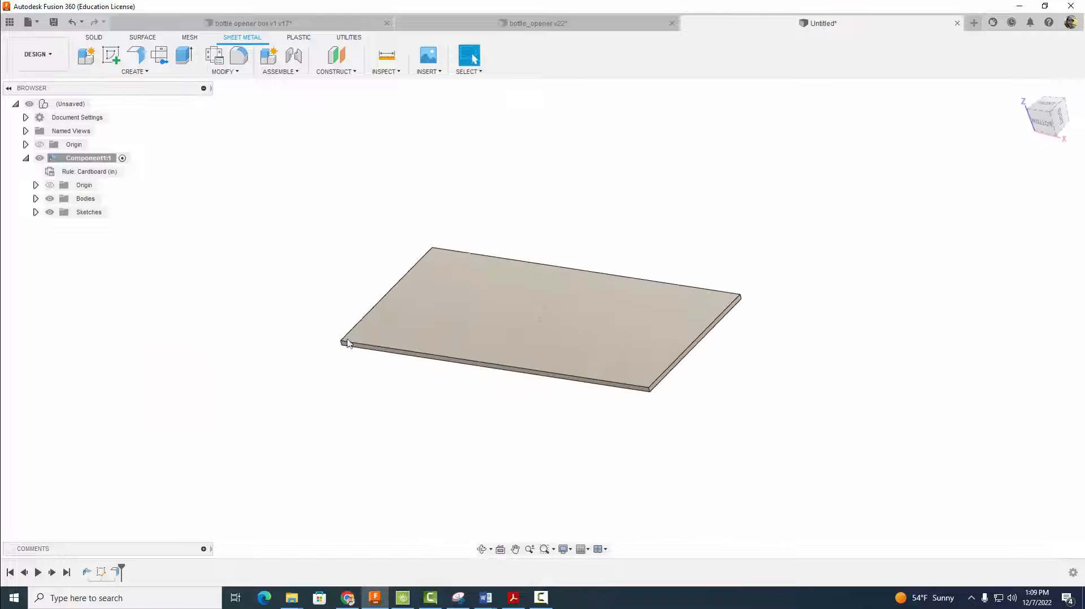
pyautogui.scroll(3, 443, 399)
pyautogui.moveTo(443, 395); pyautogui.dragTo(368, 462, button='middle')
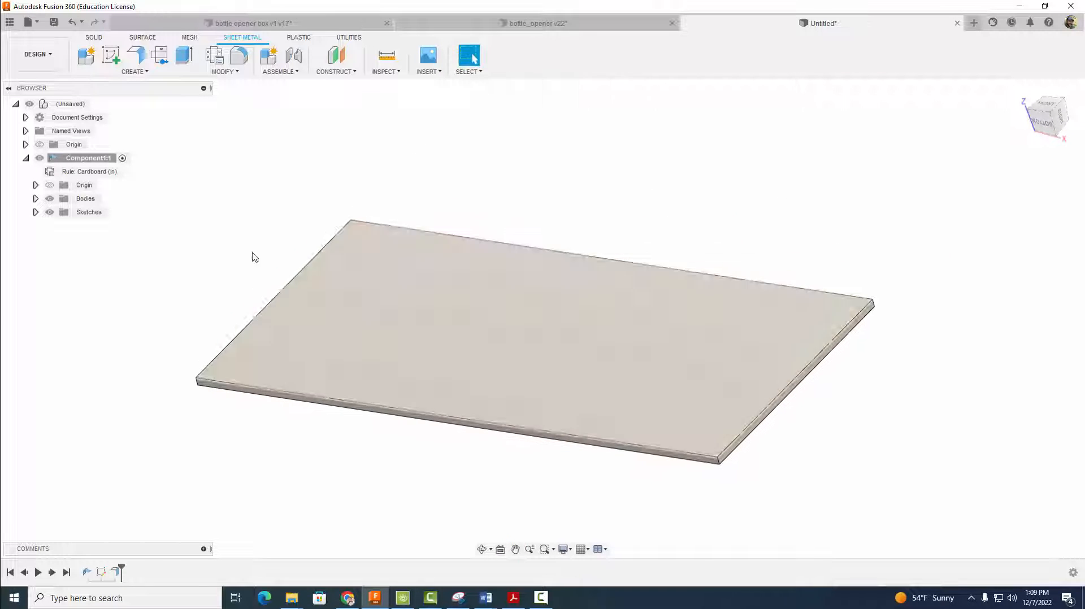
pyautogui.click(135, 56)
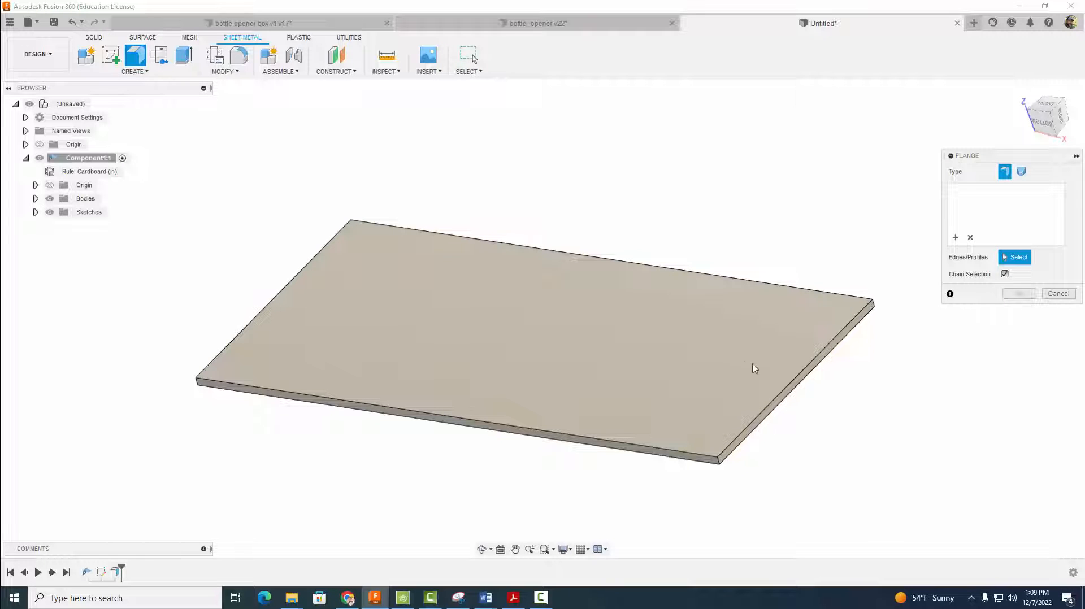
pyautogui.click(787, 387)
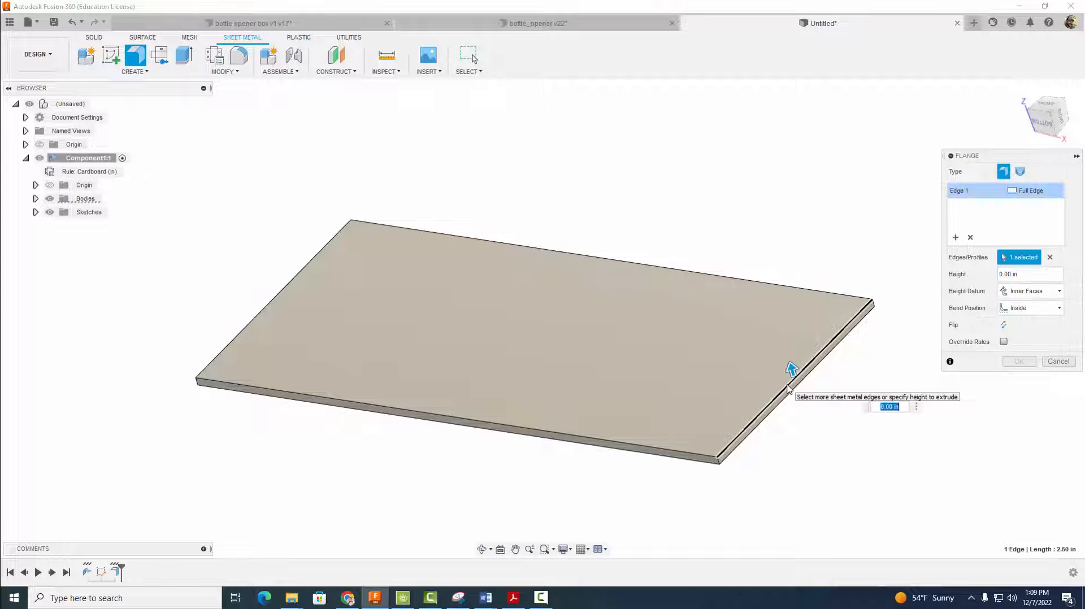
pyautogui.click(289, 287)
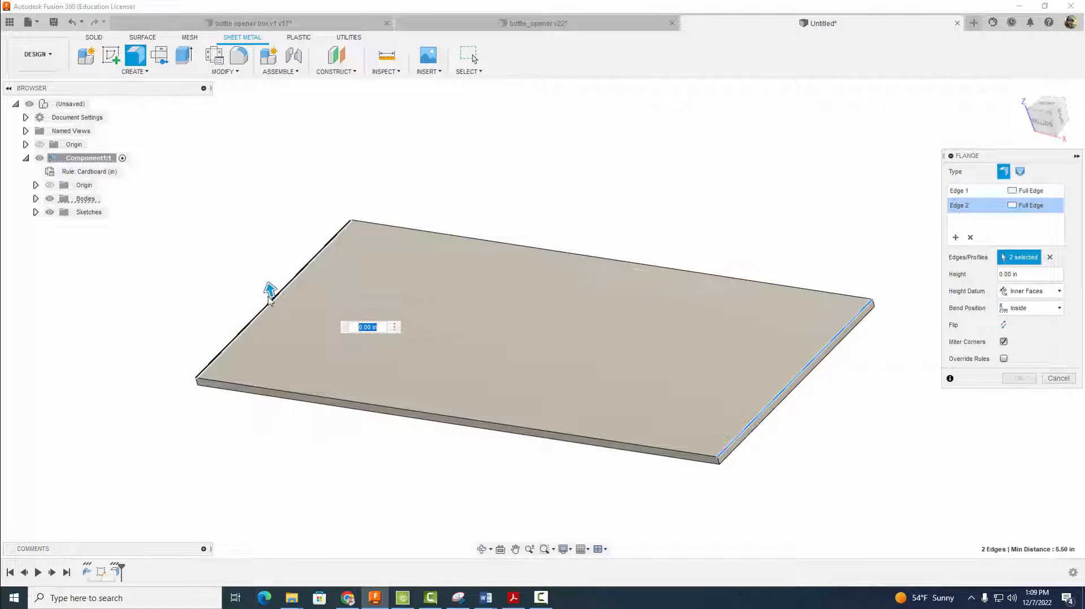
pyautogui.moveTo(269, 288); pyautogui.dragTo(282, 184)
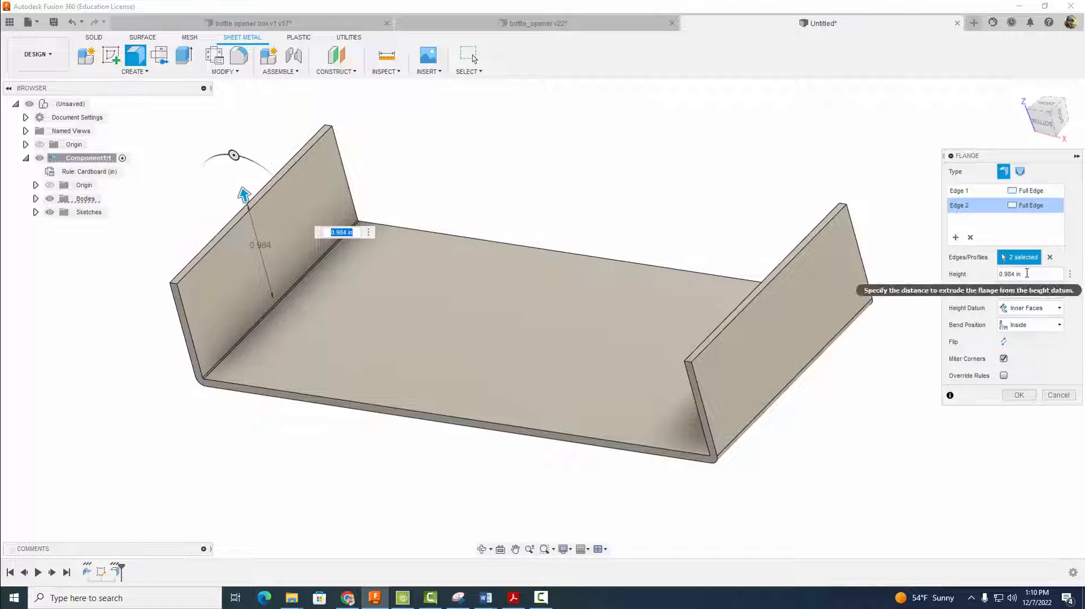
pyautogui.click(999, 274)
pyautogui.write('1')
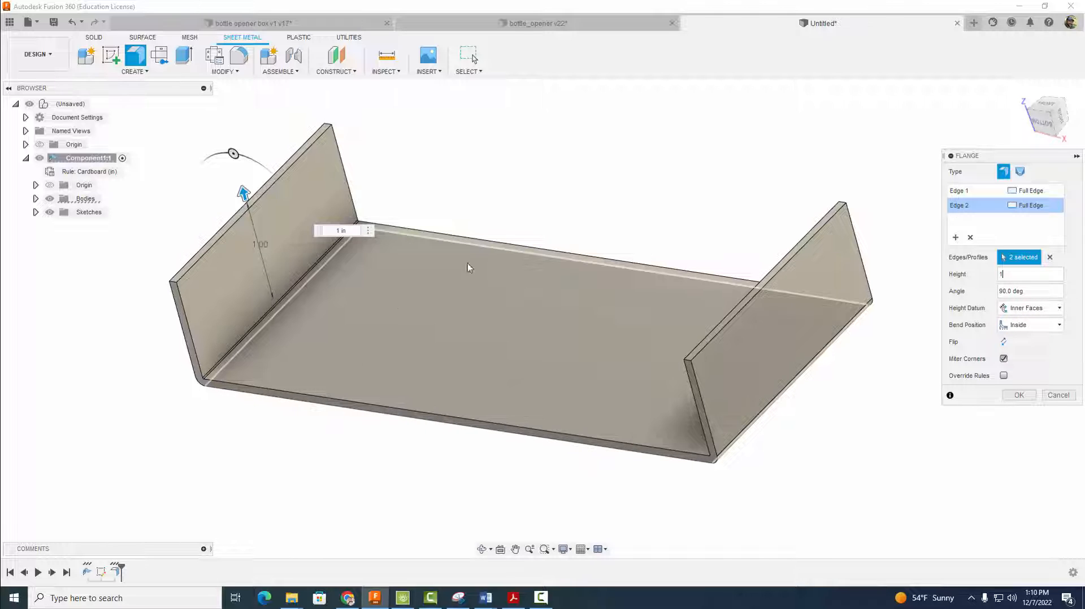
# Try Outer Faces as the height datum for the two end flanges and inspect the preview from below.
pyautogui.keyDown('shift'); pyautogui.moveTo(606, 193); pyautogui.dragTo(656, 223, button='middle'); pyautogui.keyUp('shift')
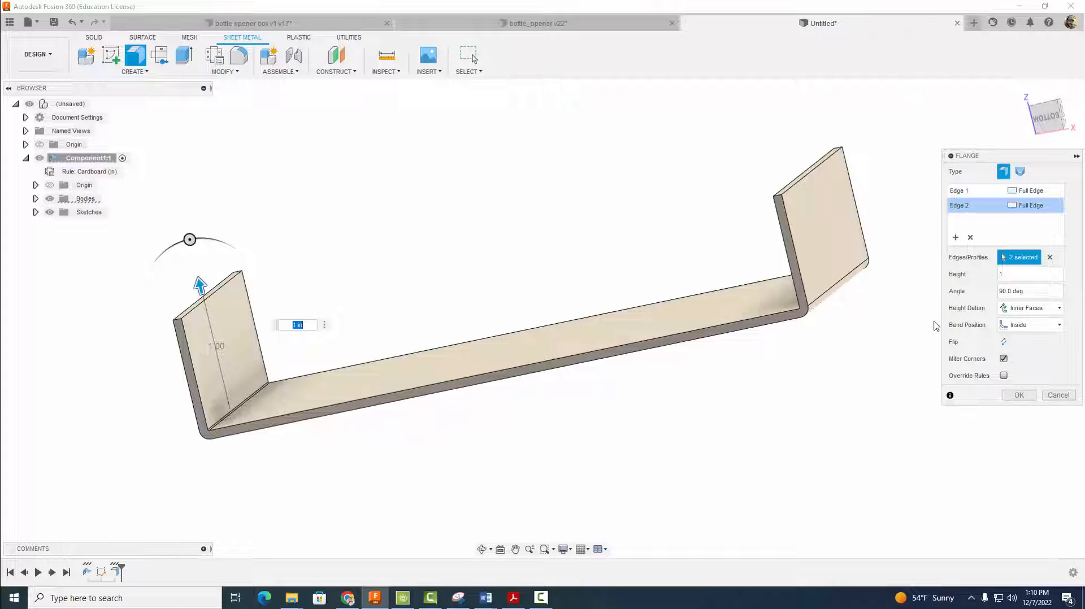
pyautogui.click(1020, 310)
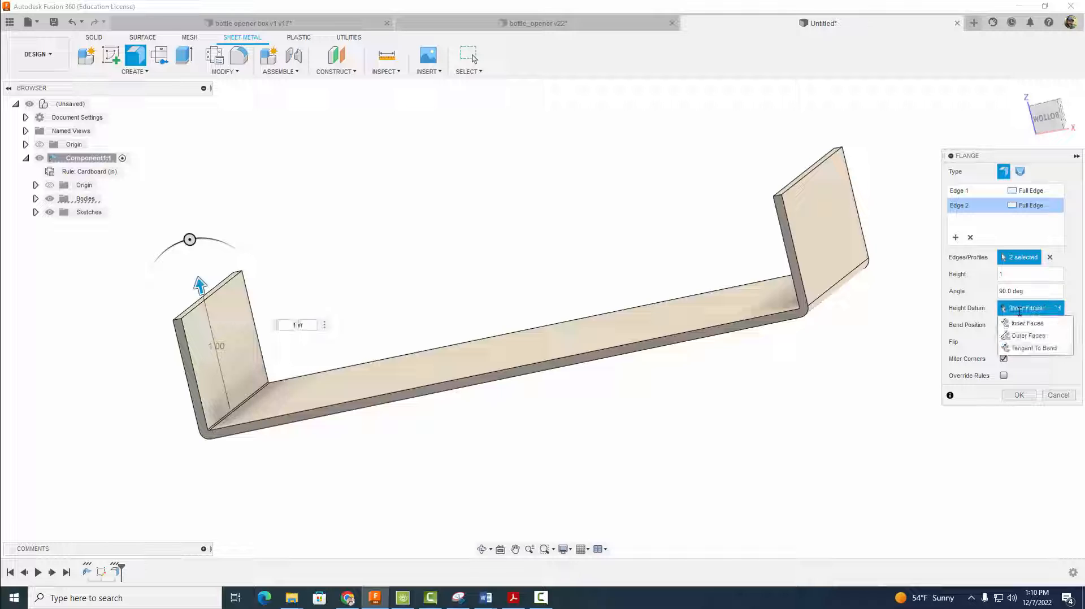
pyautogui.click(1023, 337)
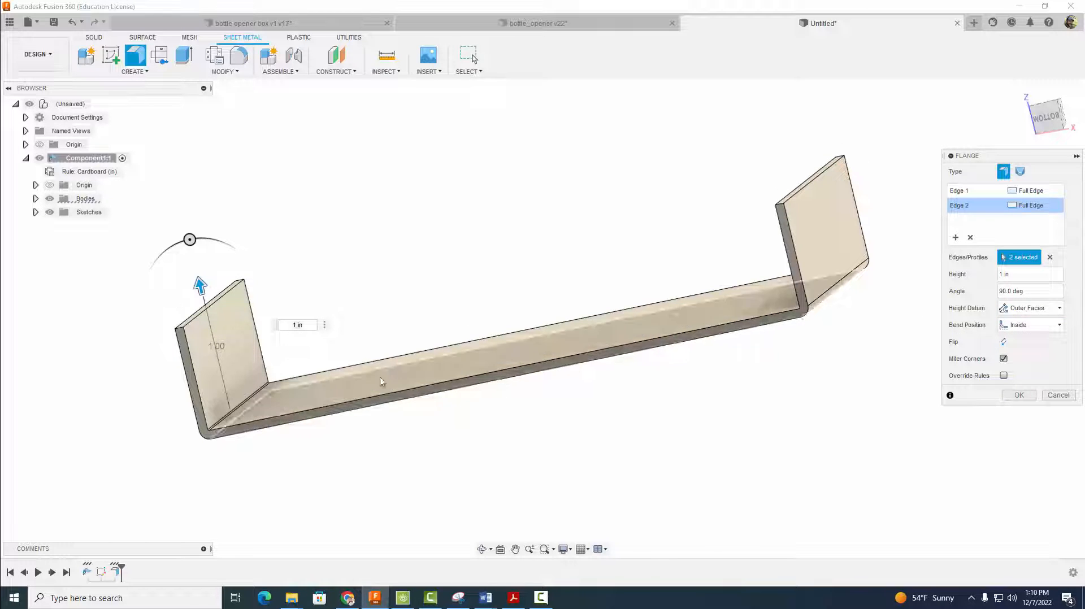
pyautogui.keyDown('shift'); pyautogui.moveTo(483, 486); pyautogui.dragTo(500, 437, button='middle'); pyautogui.keyUp('shift')
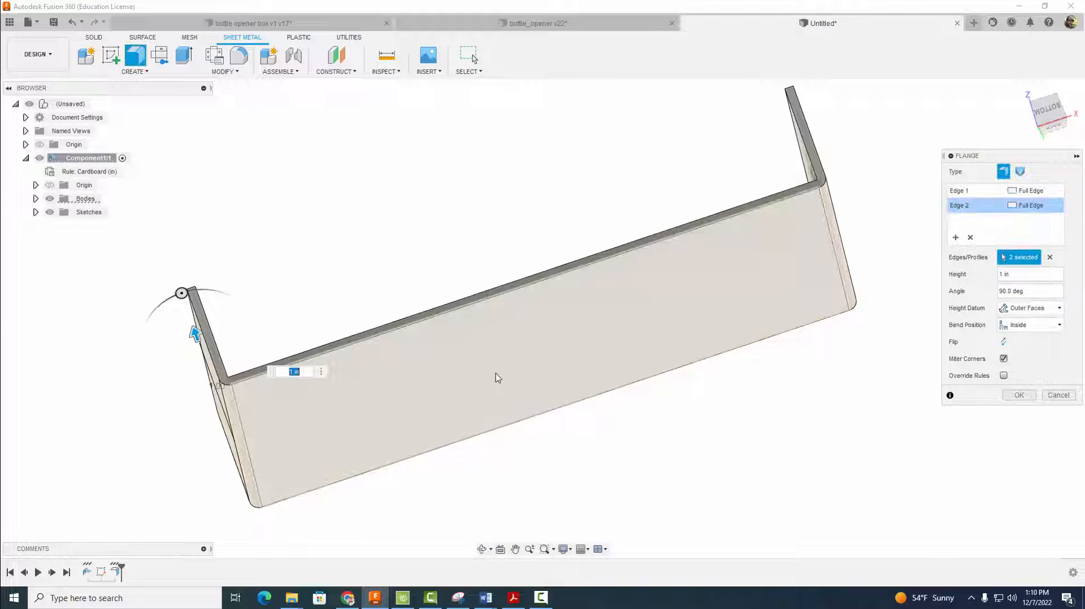
pyautogui.keyDown('shift'); pyautogui.moveTo(843, 401); pyautogui.dragTo(819, 443, button='middle'); pyautogui.keyUp('shift')
# Set the end flanges' height datum to Inner Faces and complete the flange.
pyautogui.click(1025, 308)
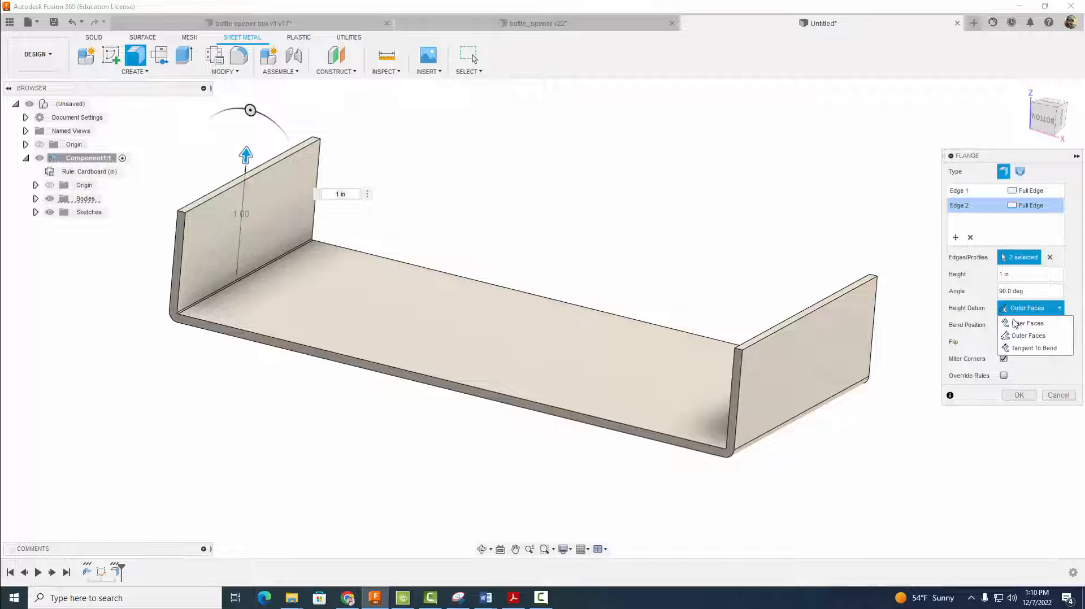
pyautogui.click(1015, 327)
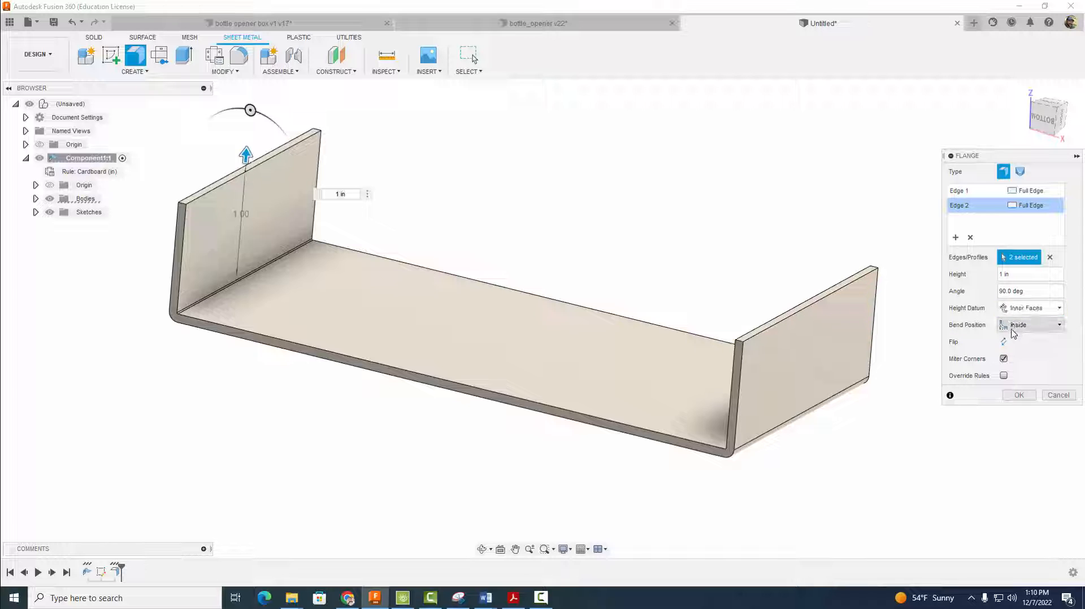
pyautogui.click(1019, 396)
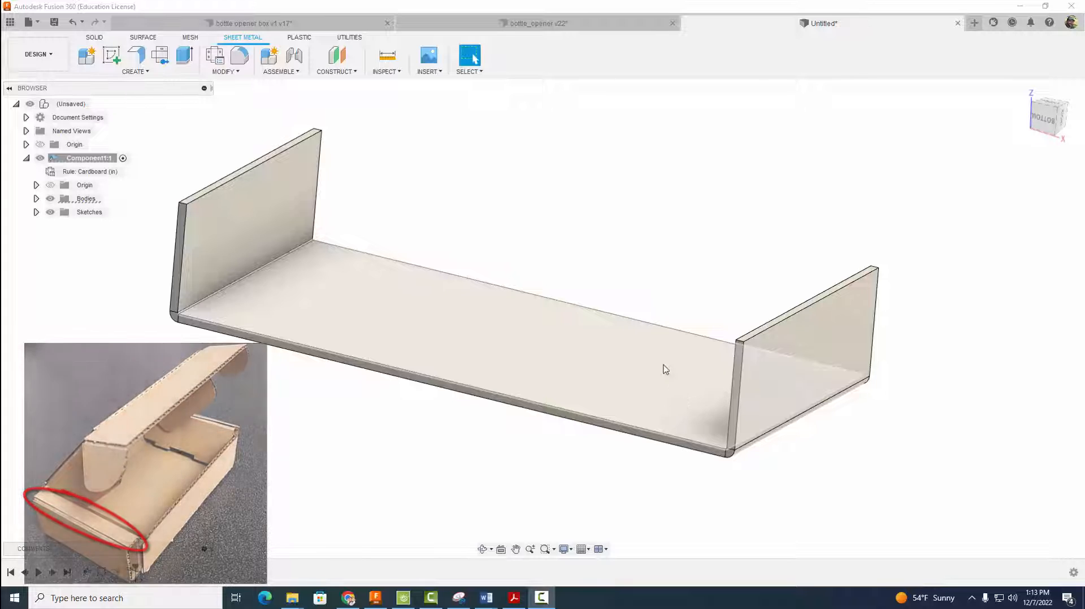
# Add inward .375 in flanges along the upper inside edges of both end walls, using Outer Faces as the height datum.
pyautogui.click(137, 55)
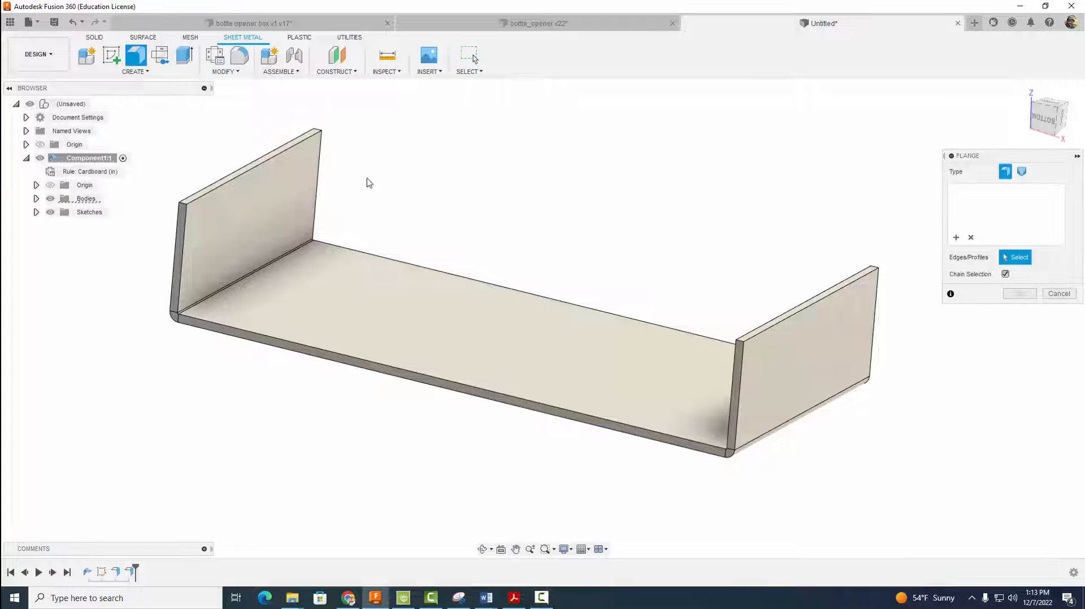
pyautogui.click(274, 160)
pyautogui.click(794, 307)
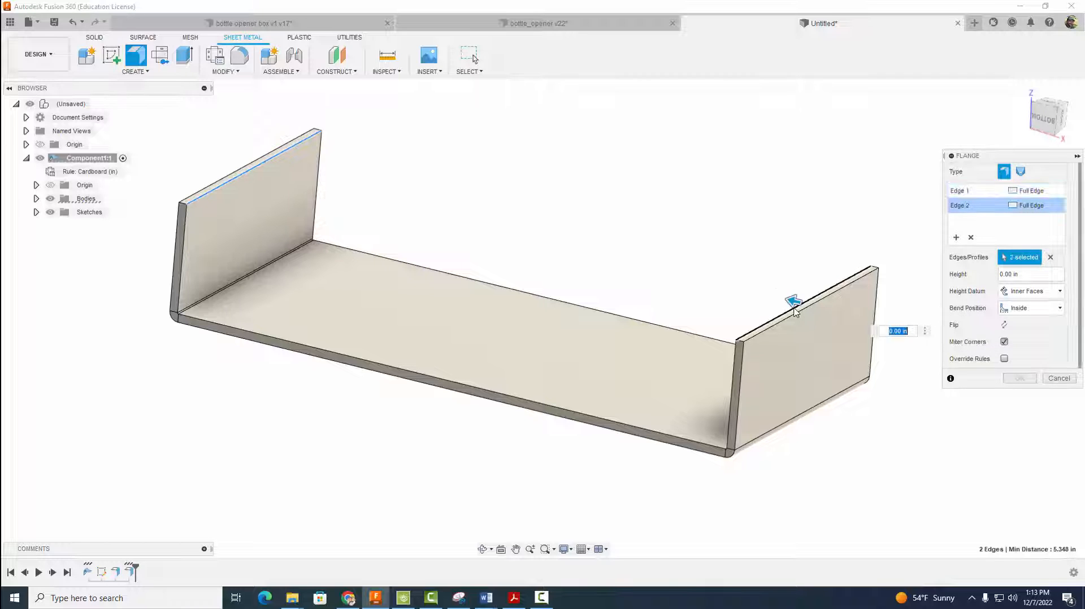
pyautogui.moveTo(792, 301); pyautogui.dragTo(767, 294)
pyautogui.moveTo(1026, 274); pyautogui.dragTo(1000, 275)
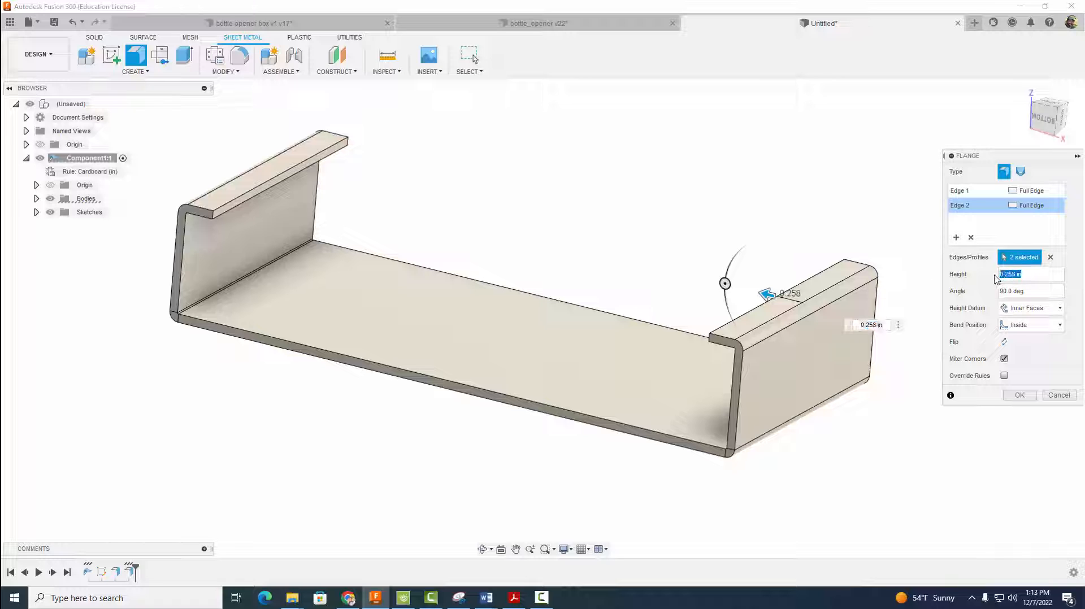
pyautogui.write('.375')
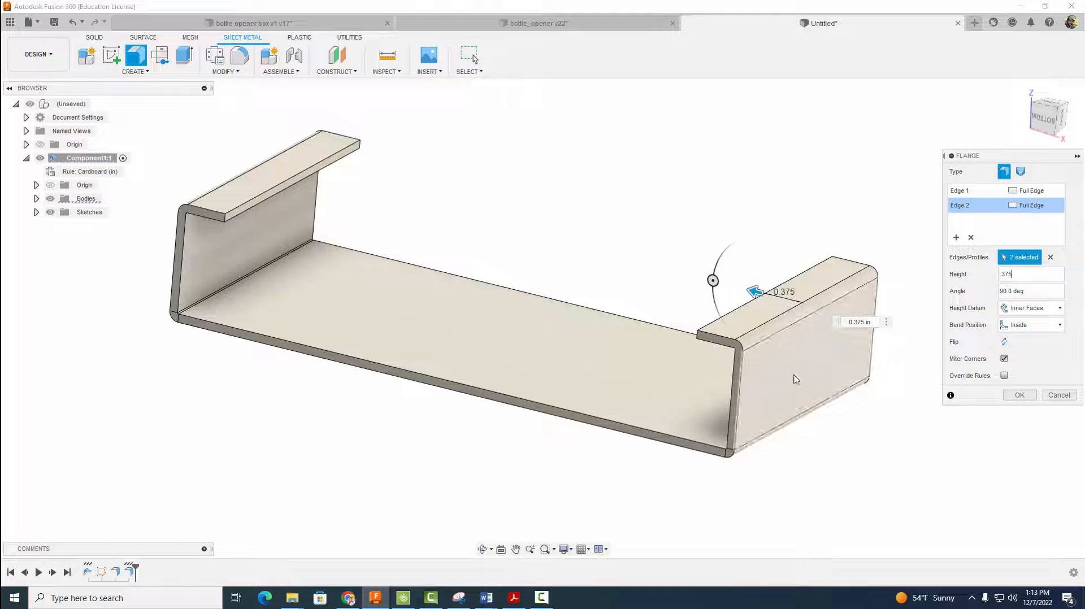
pyautogui.click(1020, 315)
pyautogui.click(1020, 329)
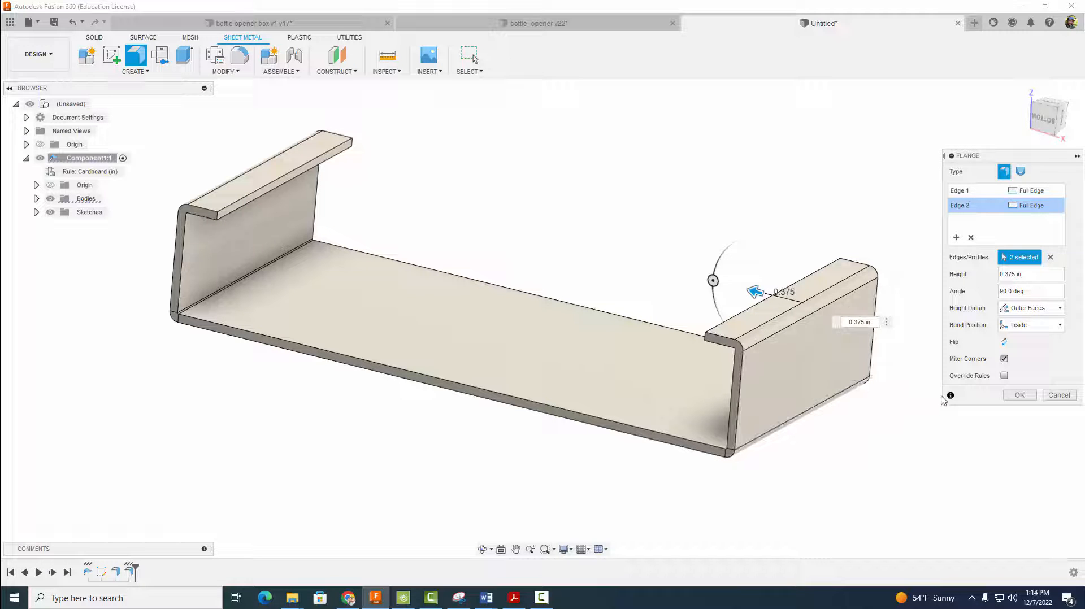
pyautogui.click(1019, 395)
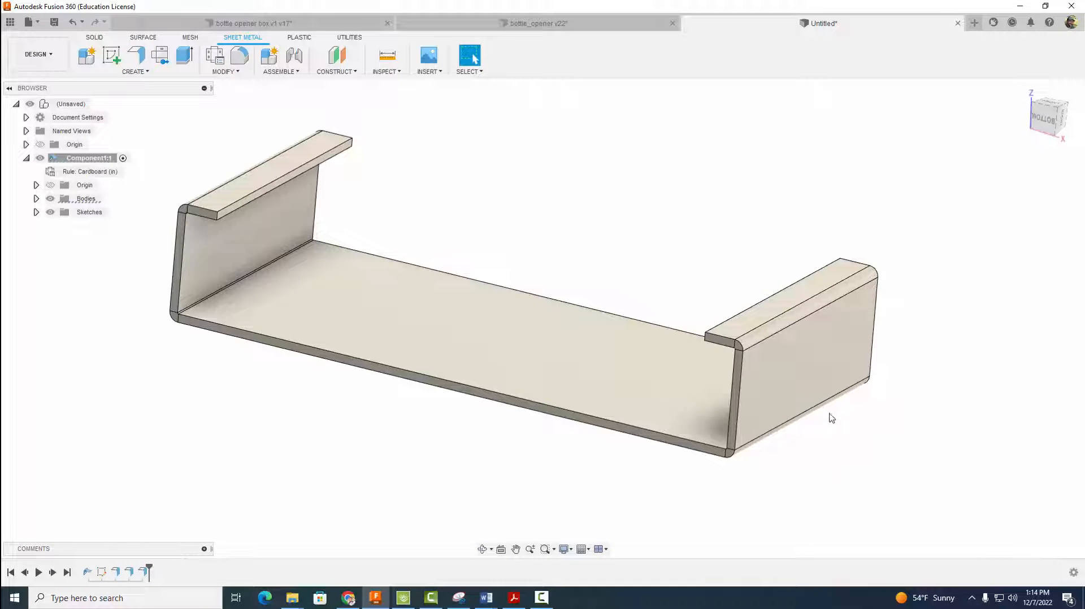
pyautogui.keyDown('shift'); pyautogui.moveTo(831, 418); pyautogui.dragTo(842, 392, button='middle'); pyautogui.keyUp('shift')
pyautogui.scroll(5, 786, 254)
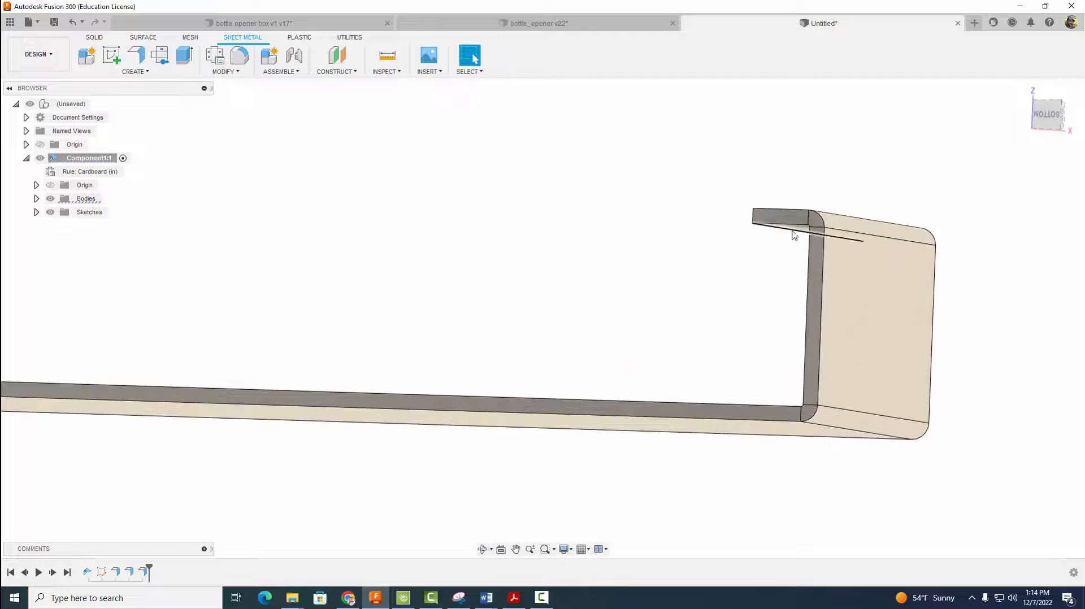
pyautogui.scroll(5, 793, 235)
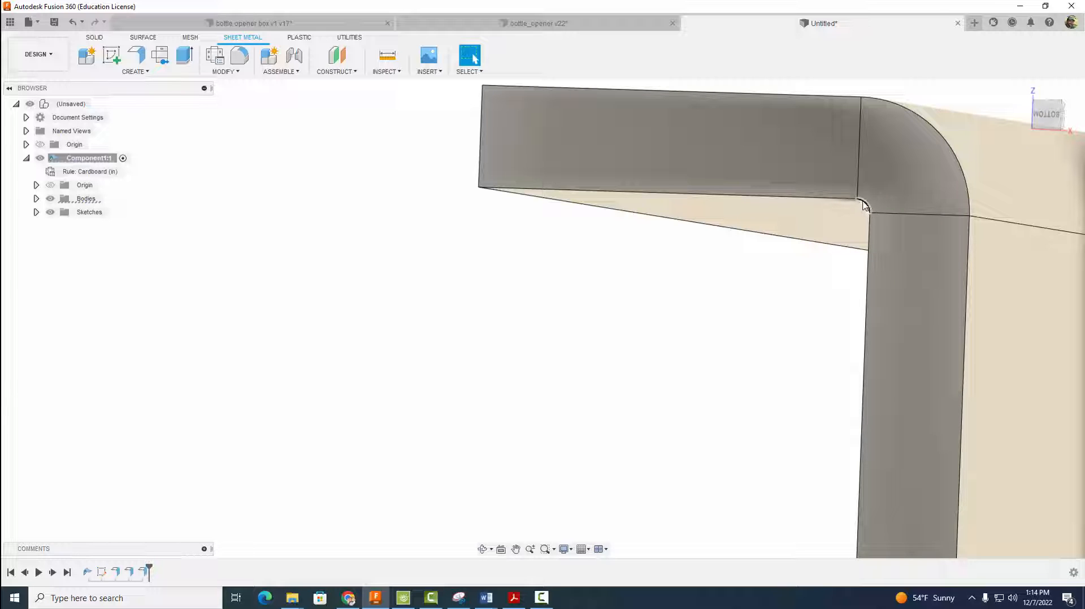
pyautogui.scroll(-10, 744, 282)
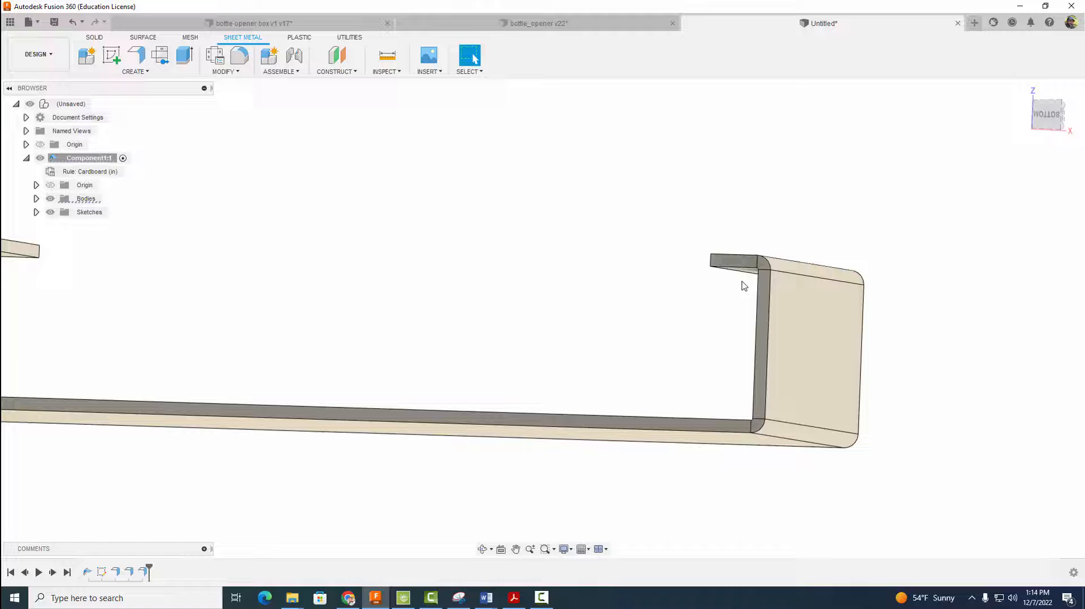
# Start a flange on the lower inner edges of the lips on both end walls.
pyautogui.scroll(8, 745, 282)
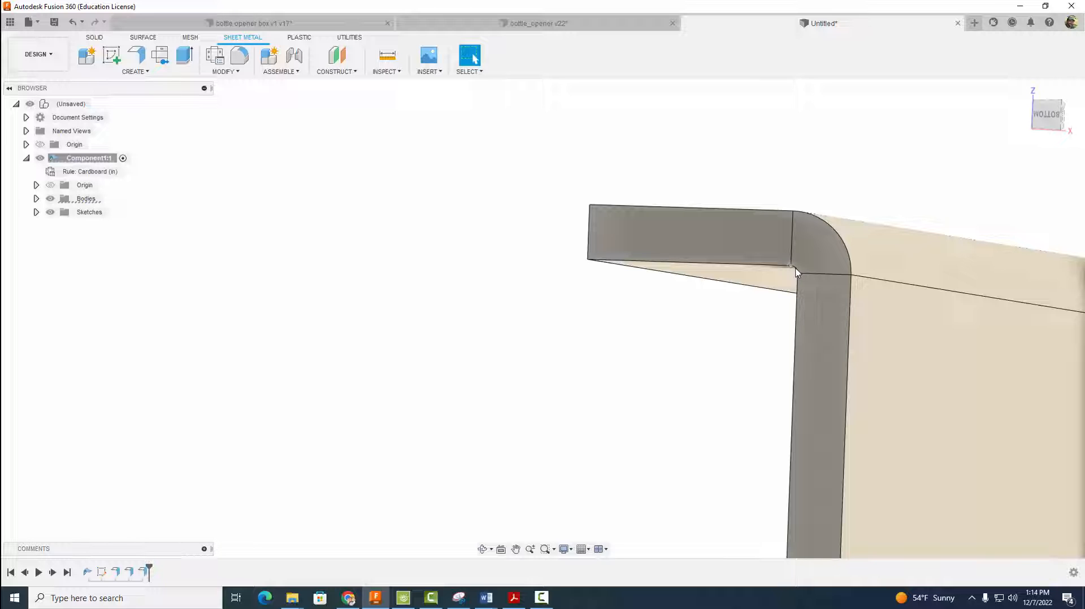
pyautogui.scroll(-6, 687, 315)
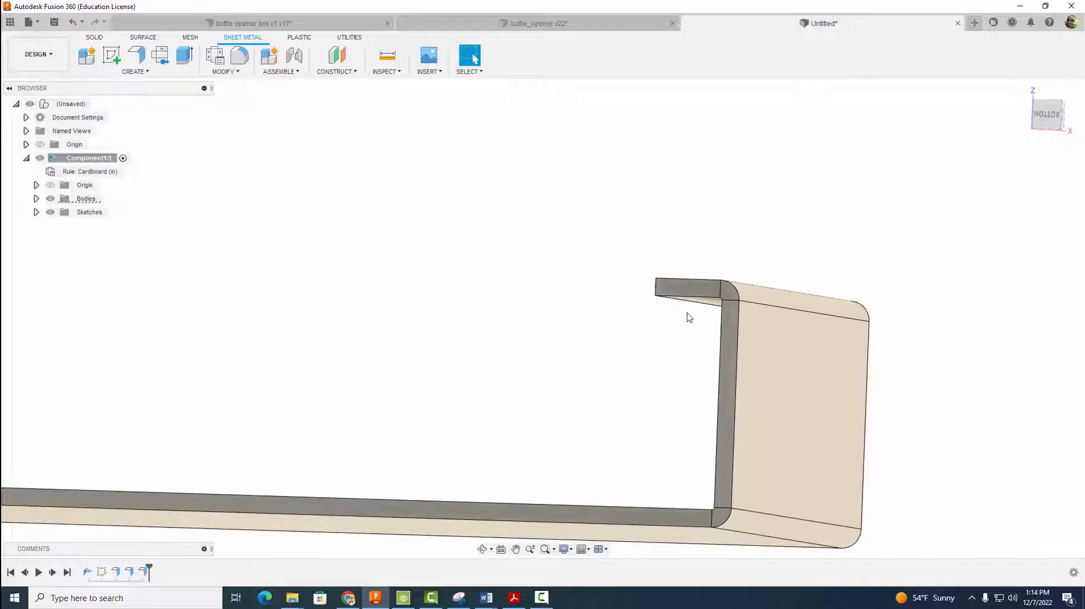
pyautogui.scroll(-2, 655, 312)
pyautogui.keyDown('shift'); pyautogui.moveTo(647, 314); pyautogui.dragTo(711, 295, button='middle'); pyautogui.keyUp('shift')
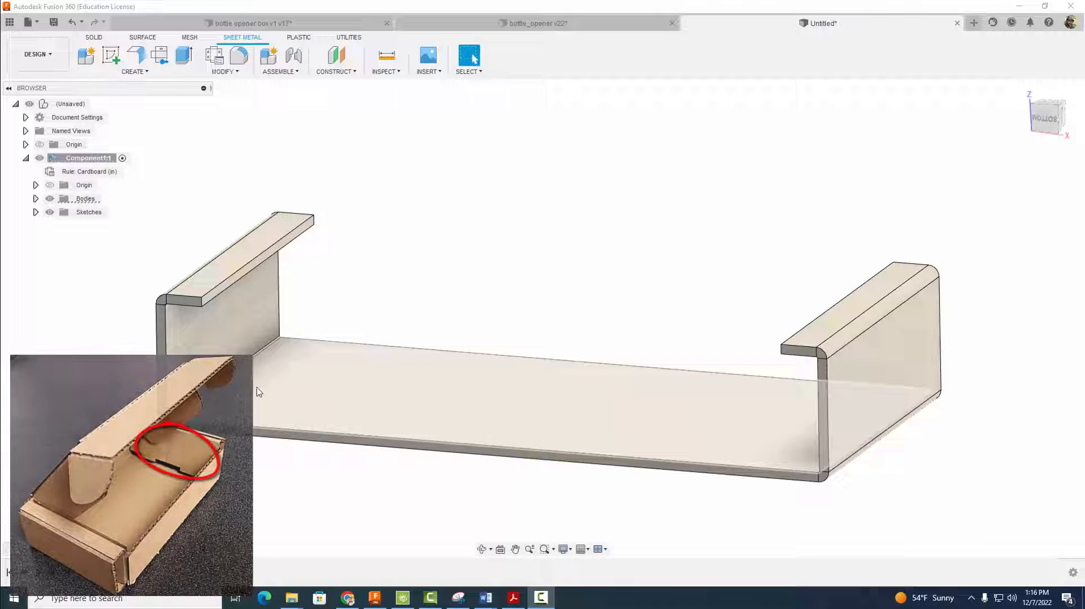
pyautogui.click(136, 57)
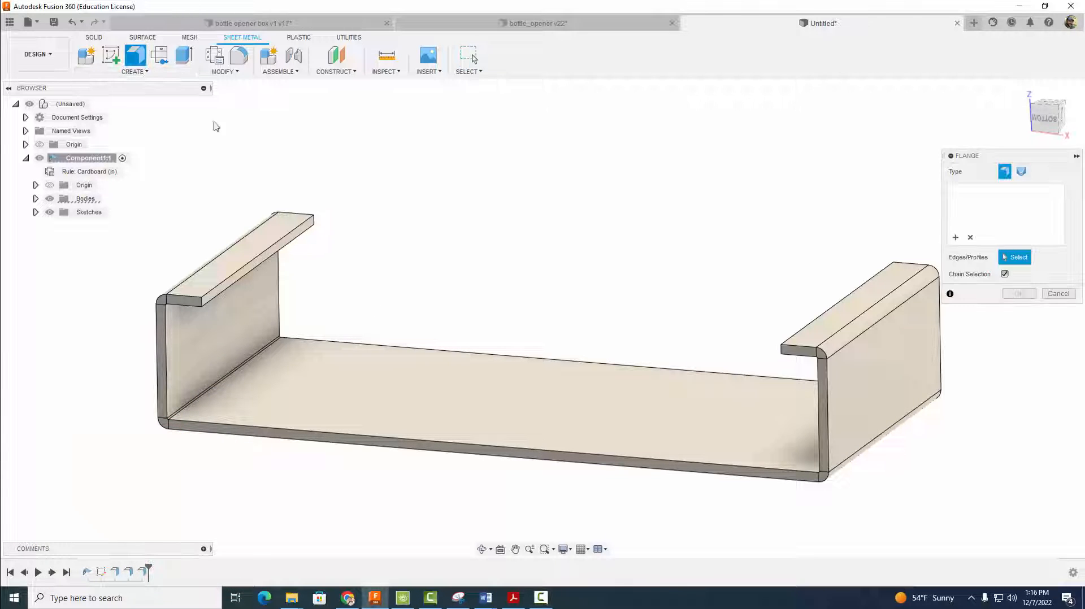
pyautogui.click(258, 277)
pyautogui.keyDown('shift'); pyautogui.moveTo(737, 307); pyautogui.dragTo(772, 287, button='middle'); pyautogui.keyUp('shift')
pyautogui.click(840, 237)
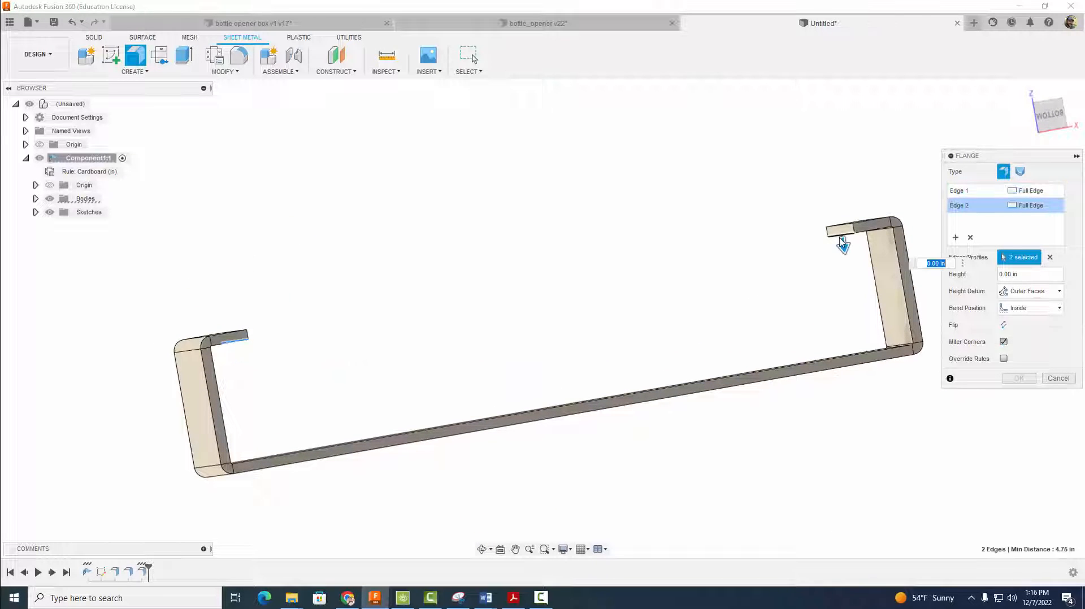
# Extend the two lip flanges down toward the base panel to a height of about 0.924 in.
pyautogui.moveTo(842, 244); pyautogui.dragTo(856, 317)
pyautogui.keyDown('shift'); pyautogui.moveTo(817, 311); pyautogui.dragTo(769, 311, button='middle'); pyautogui.keyUp('shift')
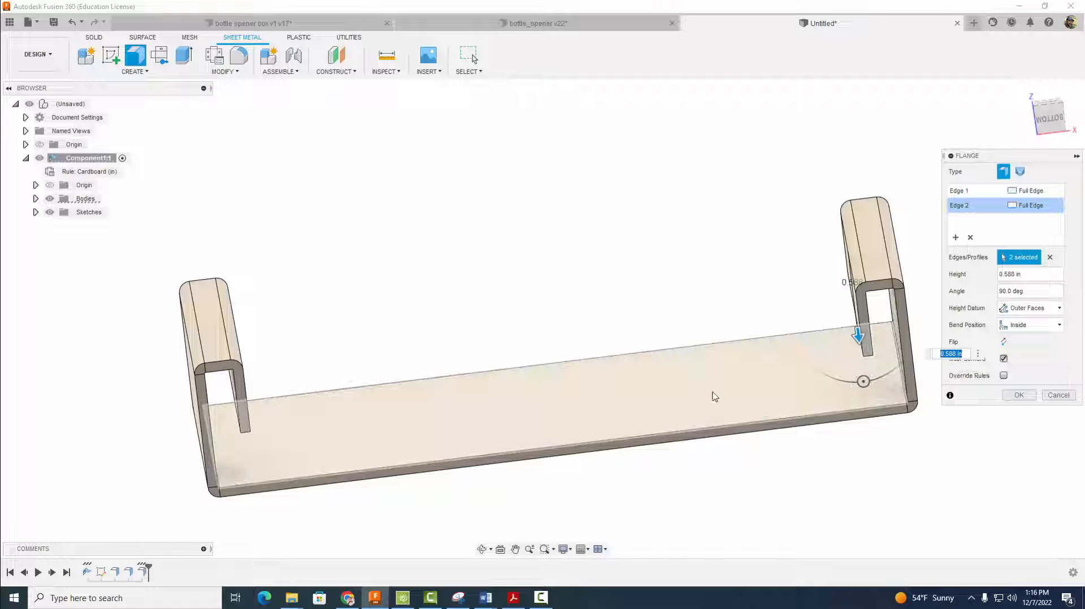
pyautogui.click(711, 391)
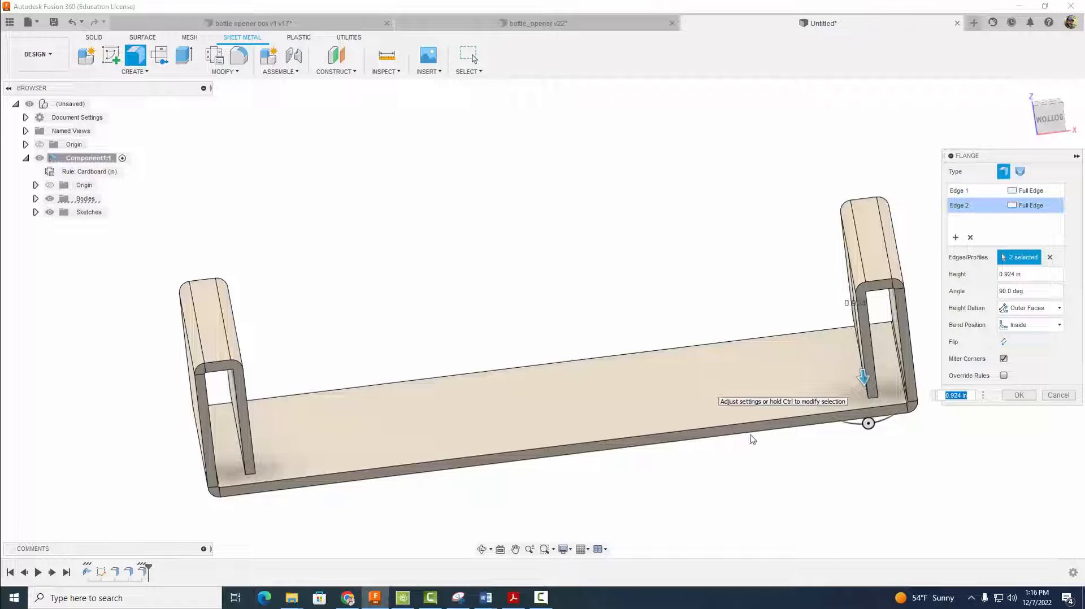
pyautogui.scroll(5, 873, 452)
pyautogui.keyDown('shift'); pyautogui.moveTo(830, 446); pyautogui.dragTo(803, 450, button='middle'); pyautogui.keyUp('shift')
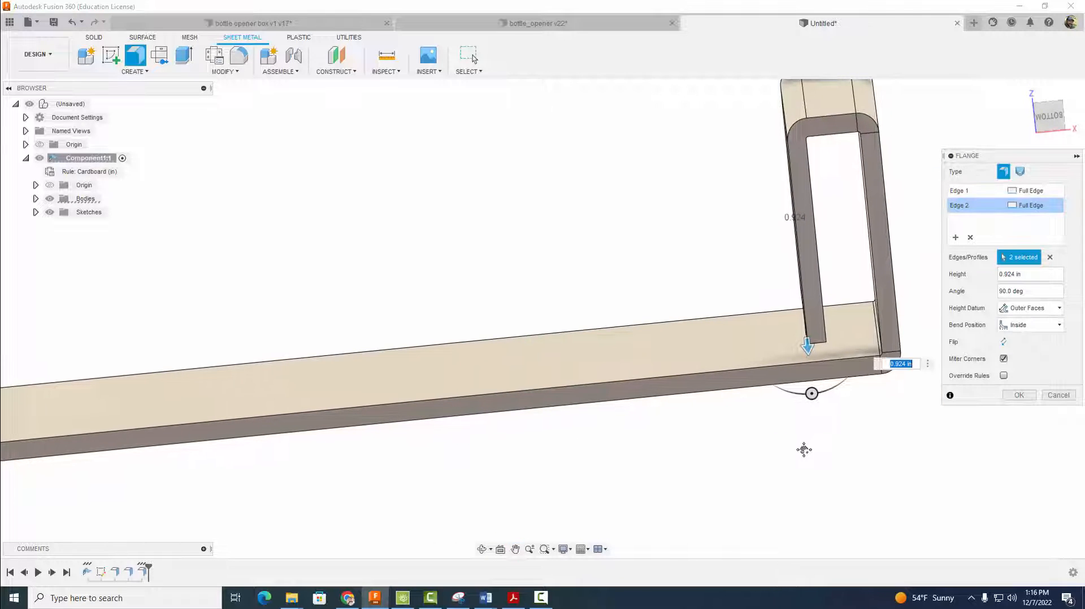
# Try Outside as the bend position of the two flanges and return it to Inside.
pyautogui.click(1011, 327)
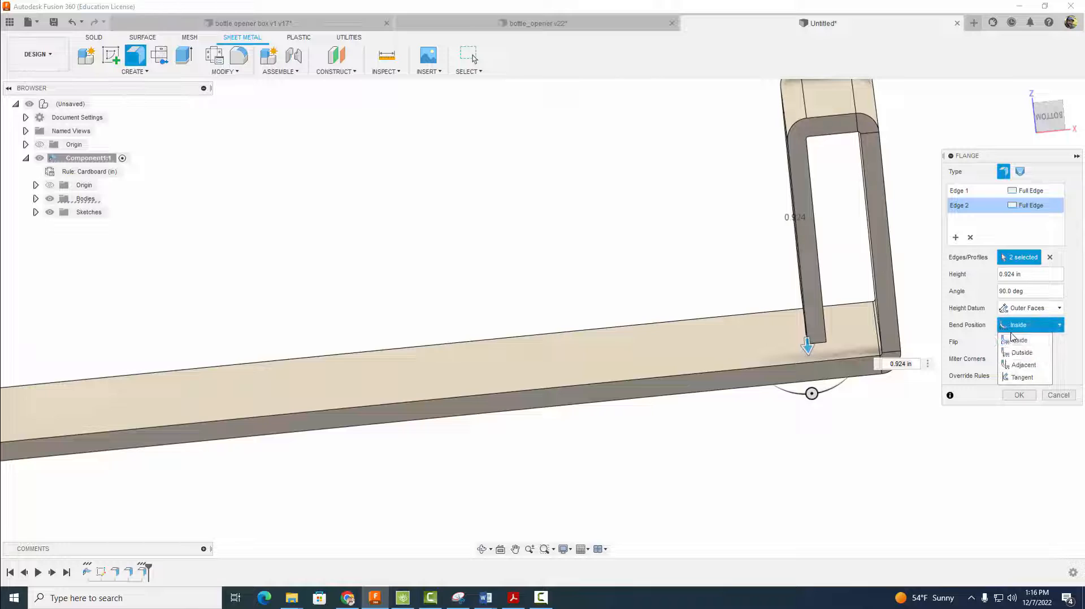
pyautogui.click(1015, 346)
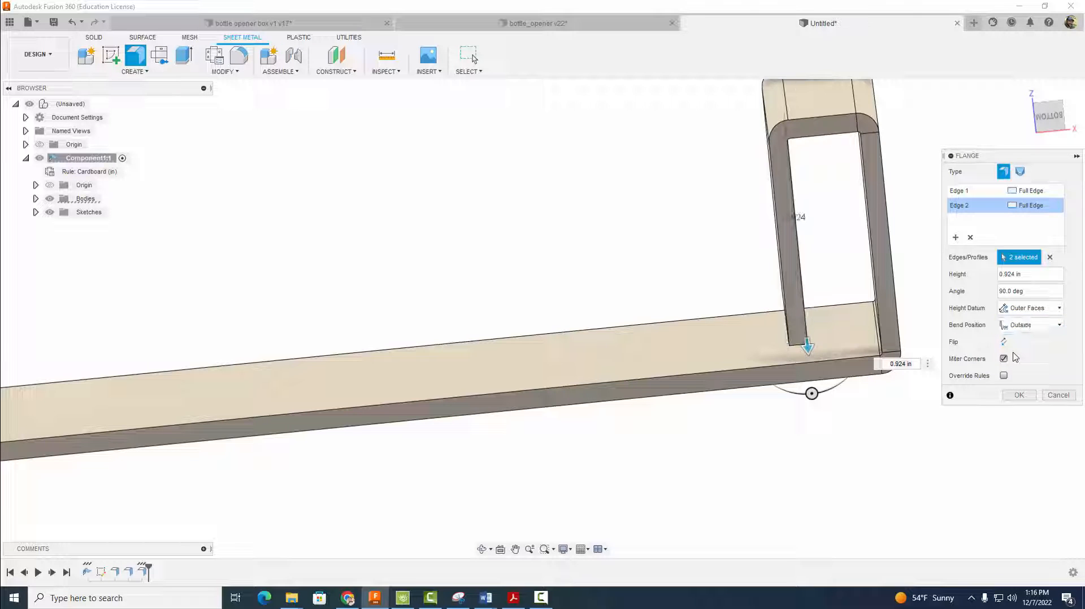
pyautogui.click(1020, 325)
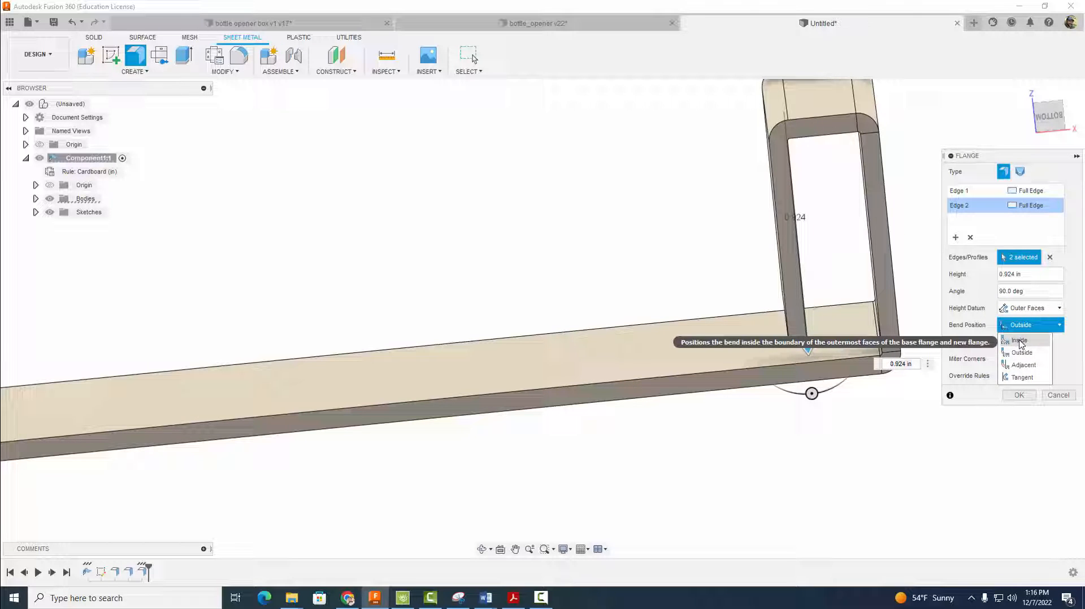
pyautogui.click(1020, 342)
# Set the bend position of the two flanges to Adjacent and check the preview at both ends.
pyautogui.click(1020, 325)
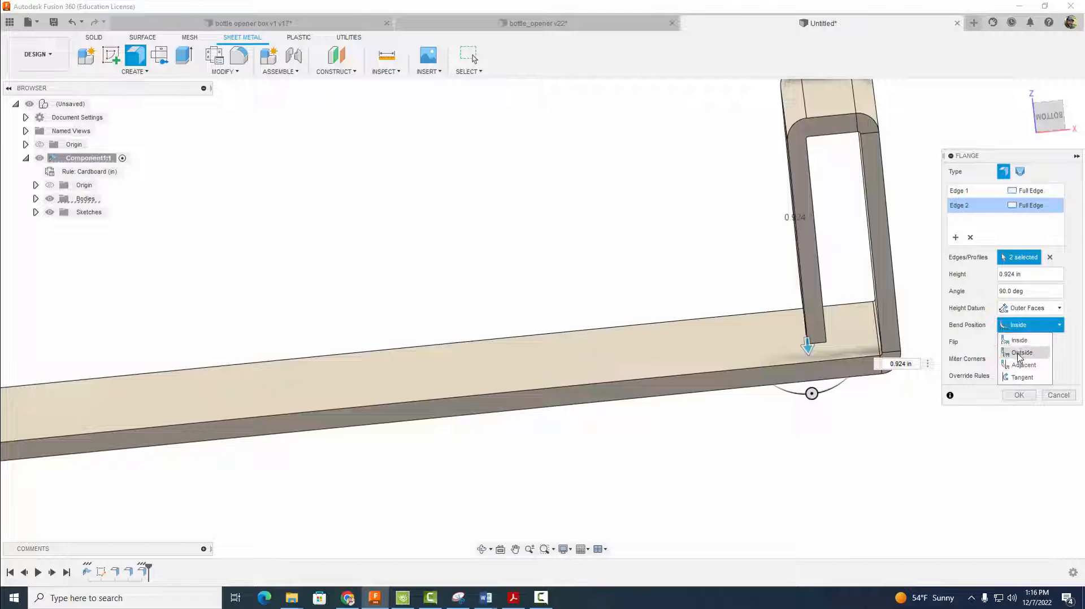
pyautogui.click(1021, 365)
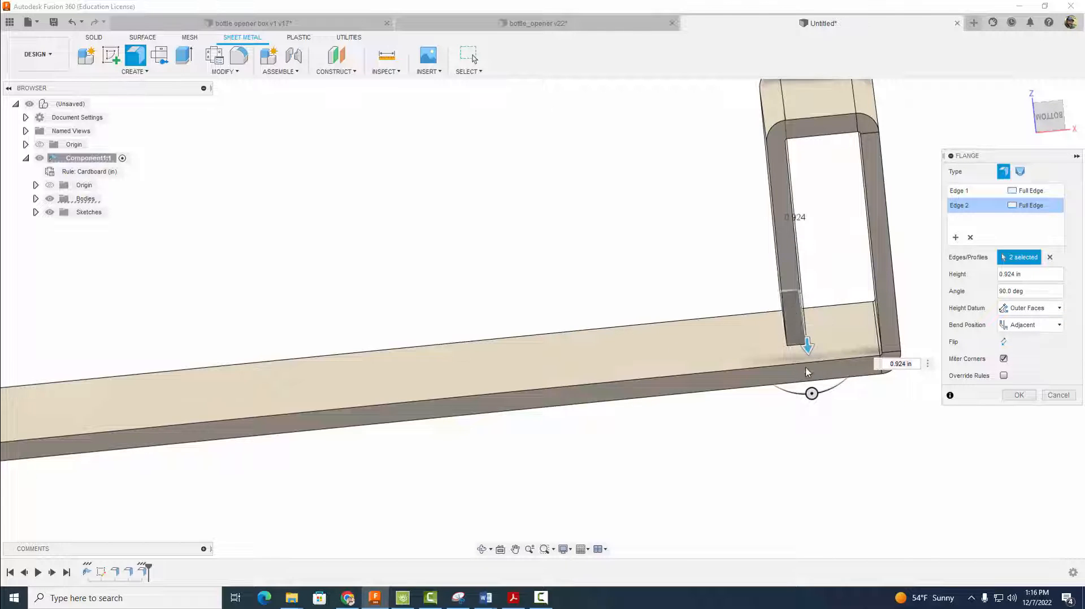
pyautogui.keyDown('shift'); pyautogui.moveTo(807, 371); pyautogui.dragTo(764, 432, button='middle'); pyautogui.keyUp('shift')
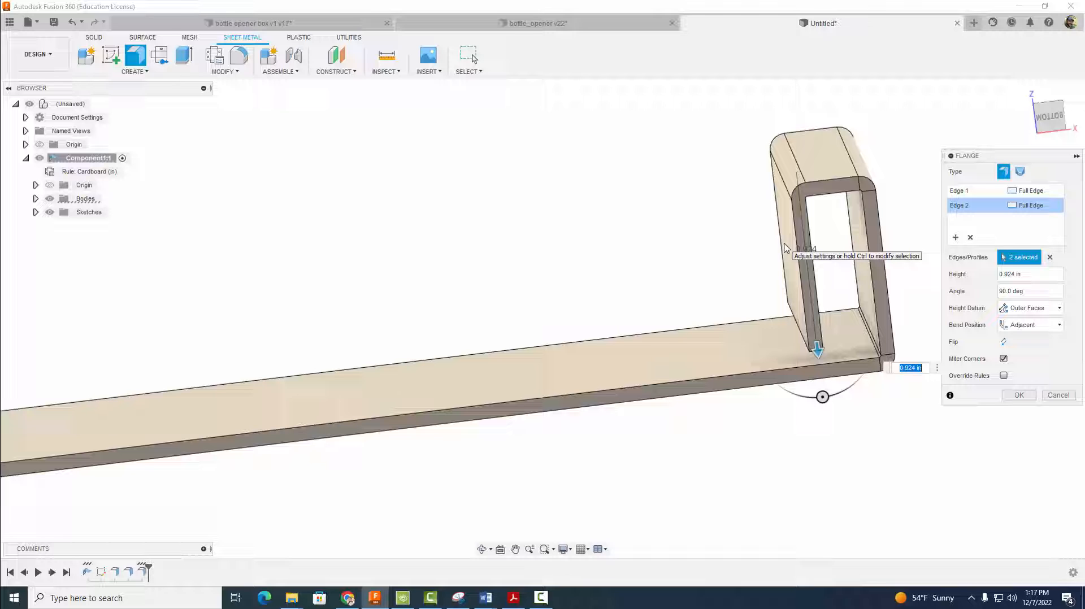
pyautogui.scroll(-3, 672, 252)
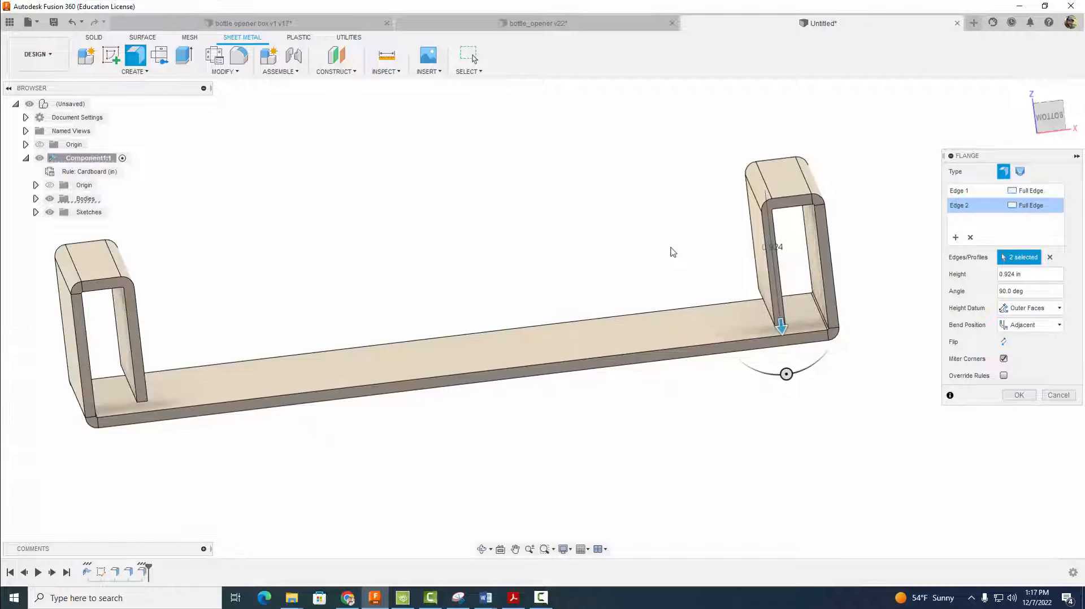
# Compare Inner Faces with Outer Faces as the height datum where the flange meets the base panel.
pyautogui.scroll(5, 788, 330)
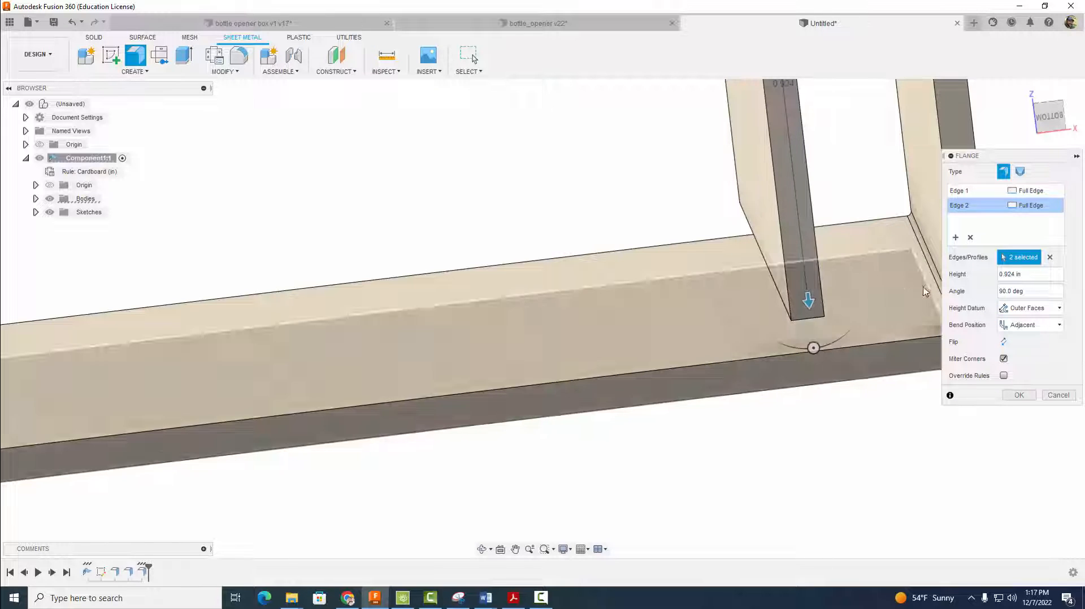
pyautogui.click(1022, 309)
pyautogui.click(1024, 323)
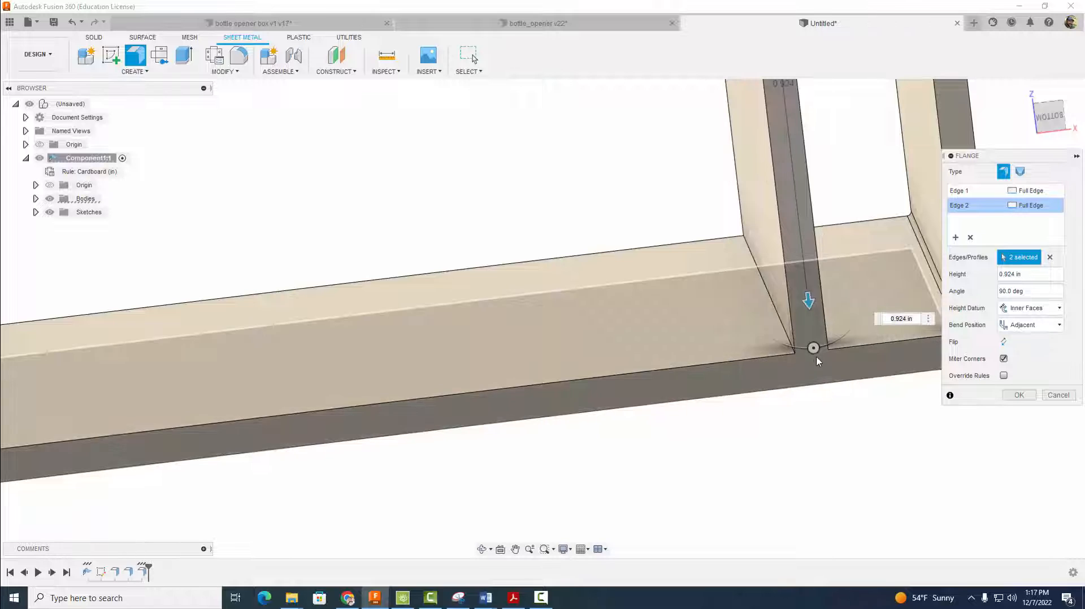
pyautogui.click(1013, 312)
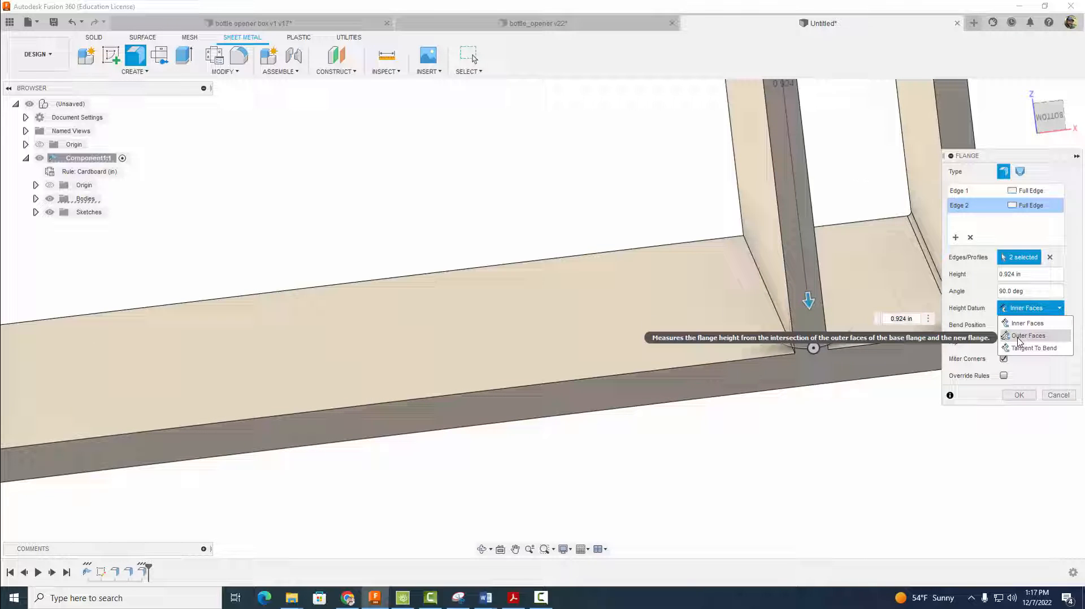
pyautogui.click(1018, 337)
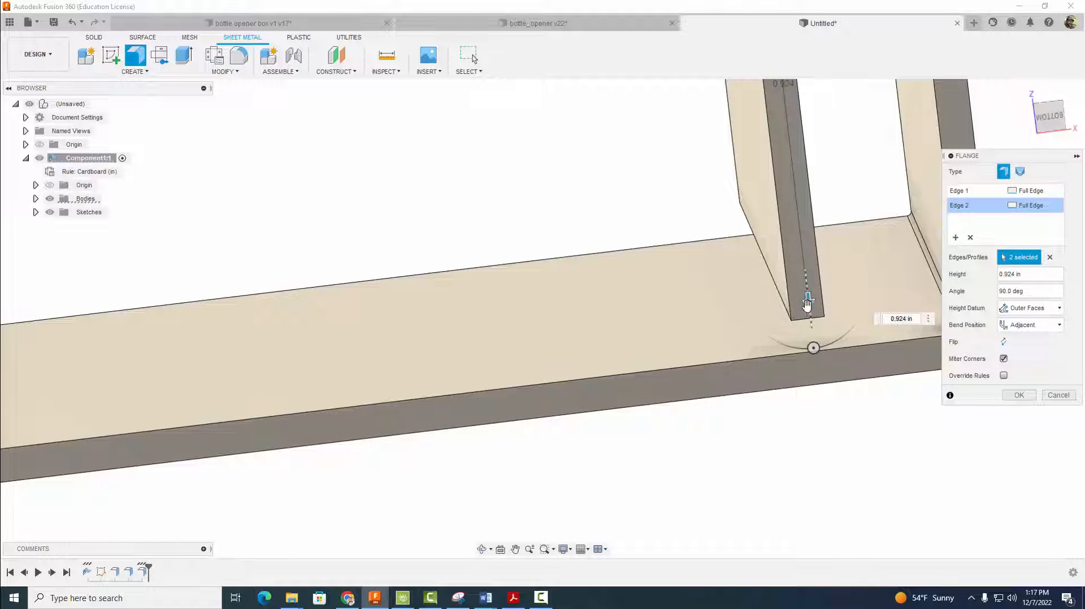
# Set the height datum to Inner Faces and the height to 0.92 in, and complete the two flanges.
pyautogui.click(1017, 310)
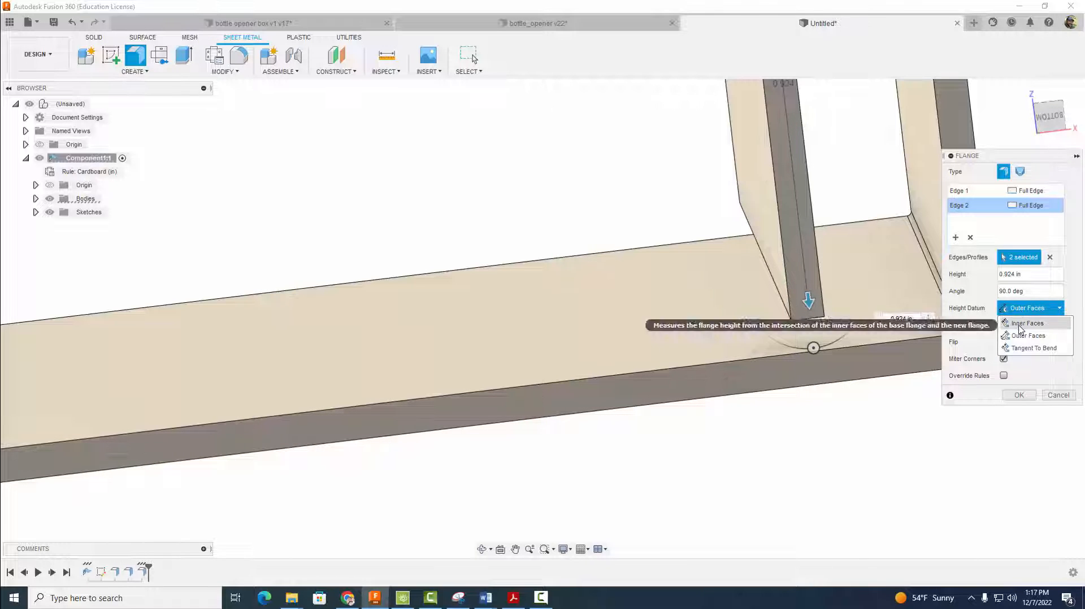
pyautogui.click(1020, 324)
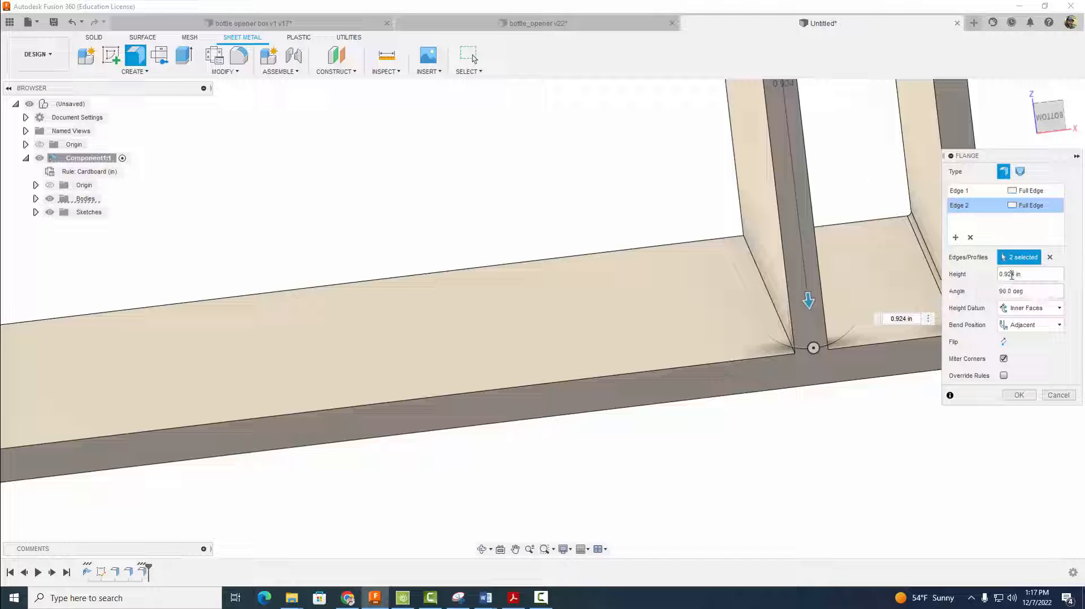
pyautogui.press('BackSpace')
pyautogui.scroll(3, 821, 351)
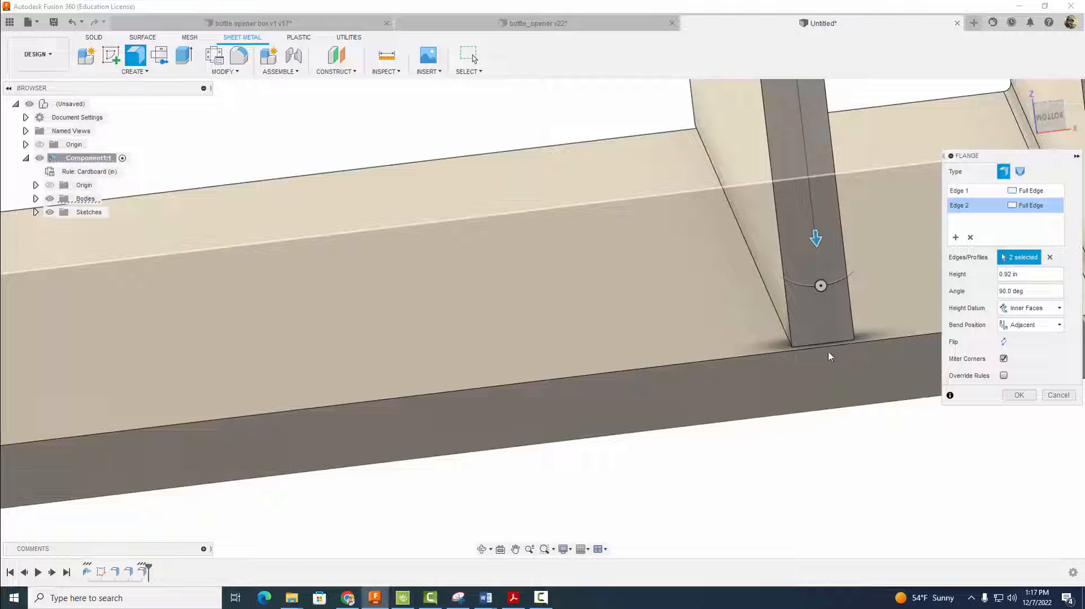
pyautogui.scroll(-5, 969, 279)
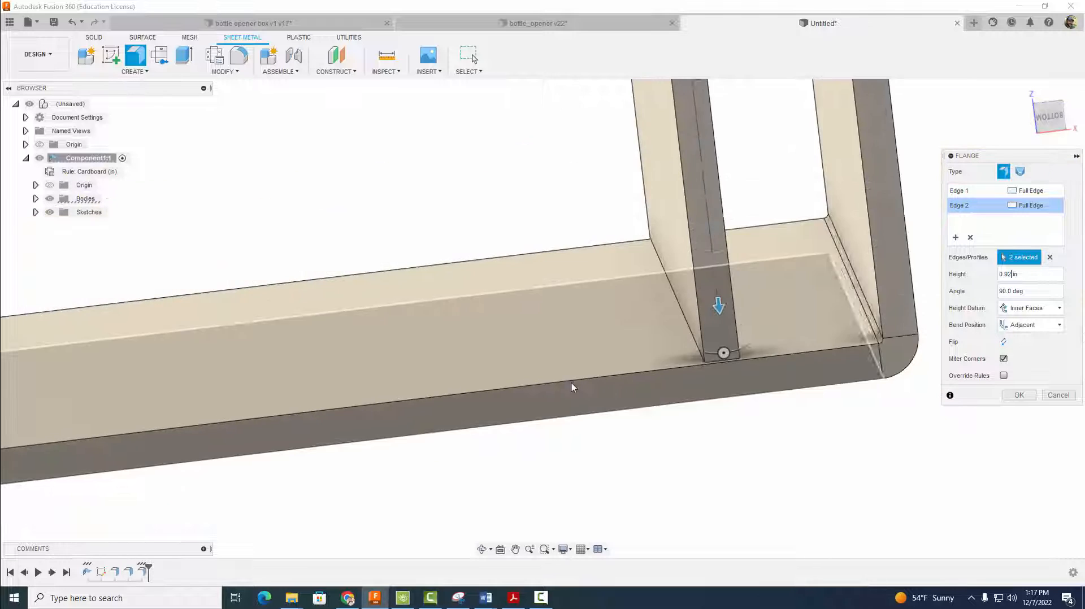
pyautogui.moveTo(261, 476); pyautogui.dragTo(561, 426, button='middle')
pyautogui.scroll(-5, 526, 429)
pyautogui.moveTo(410, 451); pyautogui.dragTo(463, 413, button='middle')
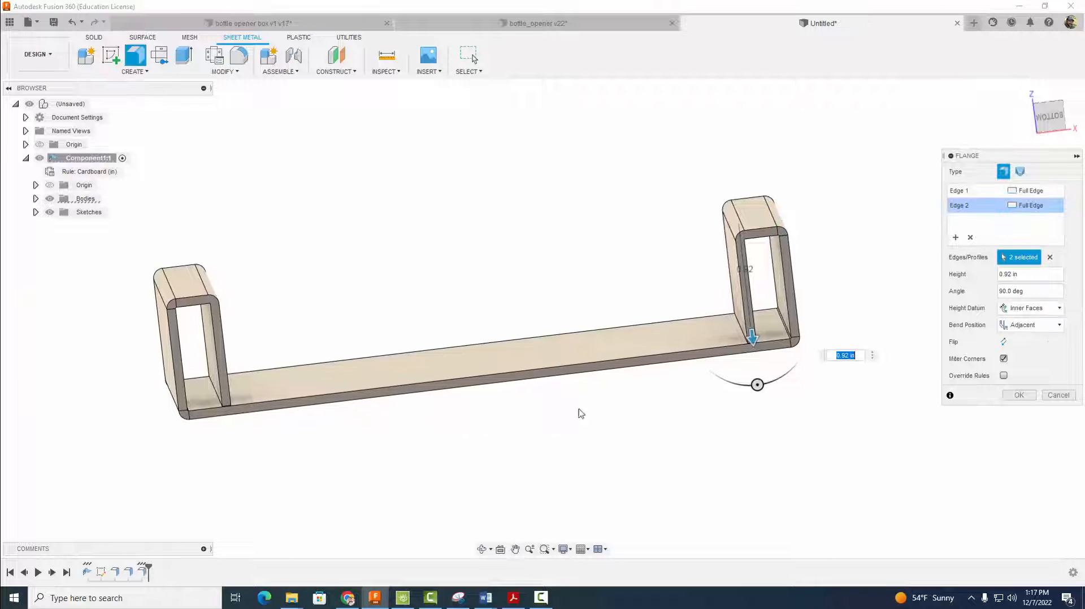
pyautogui.click(1016, 395)
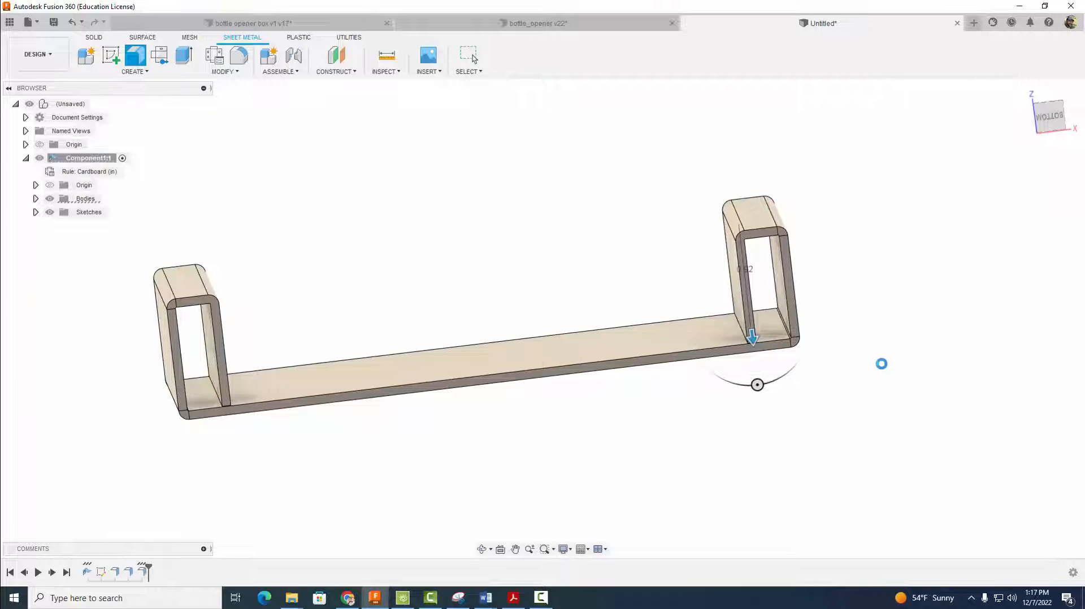
# Start a sketch on the inside face of the base panel.
pyautogui.keyDown('shift'); pyautogui.moveTo(865, 373); pyautogui.dragTo(889, 369, button='middle'); pyautogui.keyUp('shift')
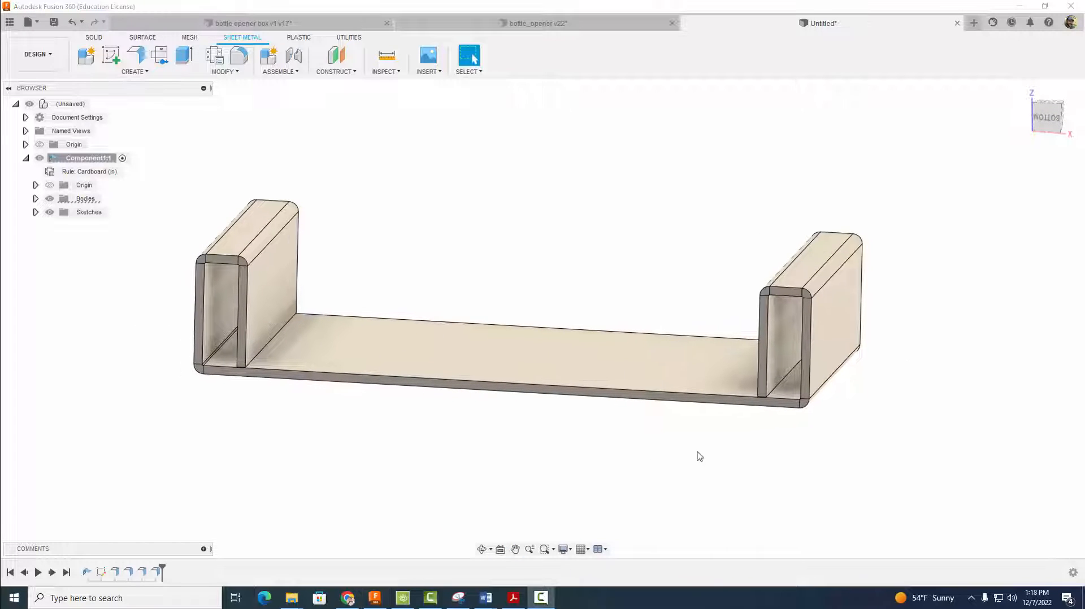
pyautogui.keyDown('shift'); pyautogui.moveTo(725, 450); pyautogui.dragTo(739, 427, button='middle'); pyautogui.keyUp('shift')
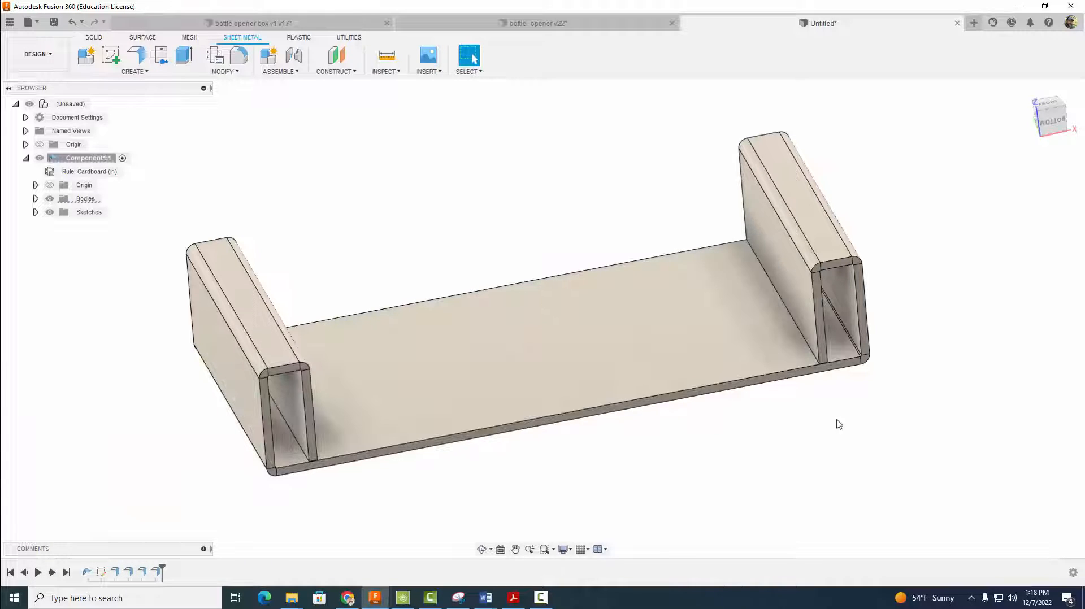
pyautogui.scroll(3, 837, 423)
pyautogui.moveTo(826, 414); pyautogui.dragTo(821, 460, button='middle')
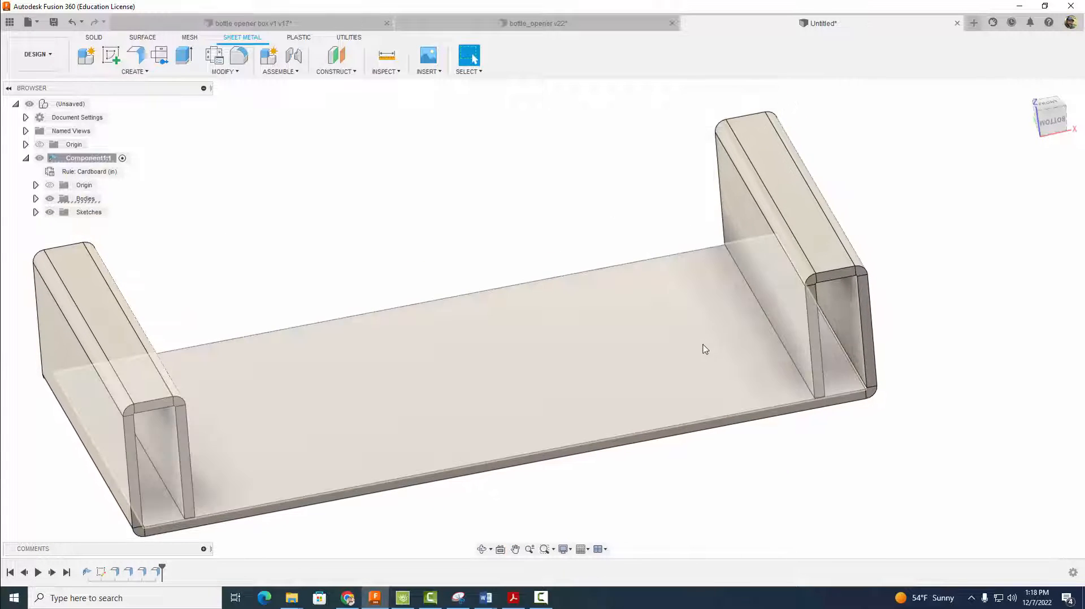
pyautogui.click(702, 347)
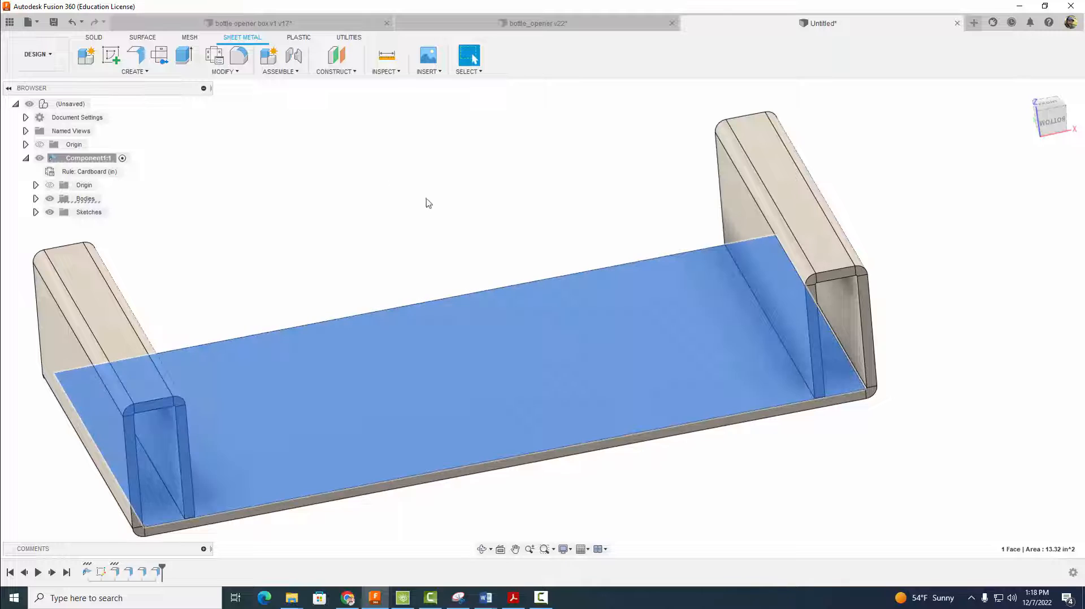
pyautogui.click(110, 59)
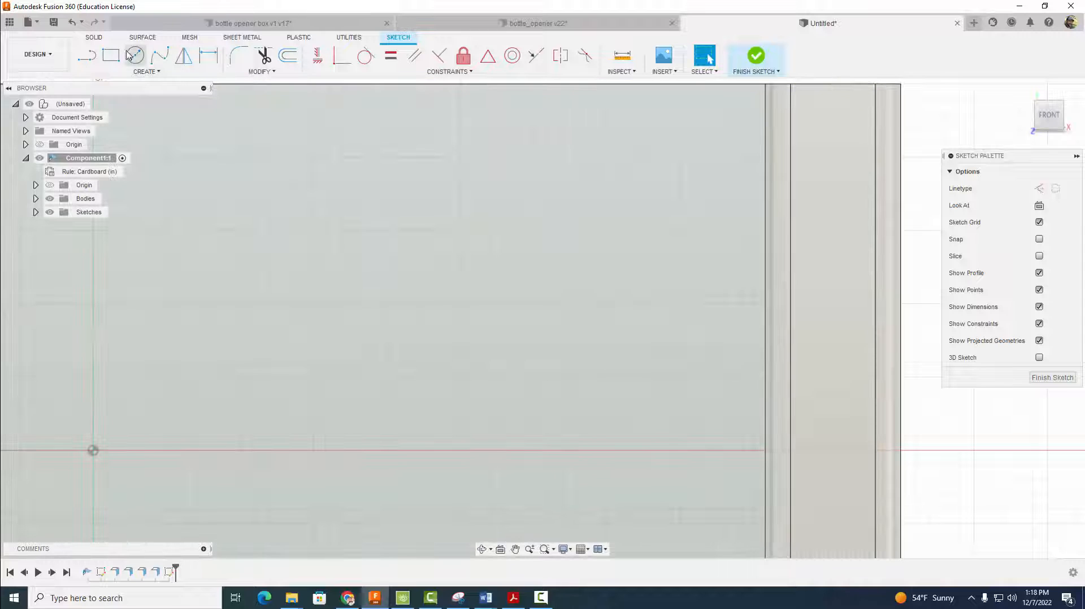
# Sketch a narrow upright rectangle straddling the right inner flange, above the horizontal axis.
pyautogui.click(112, 58)
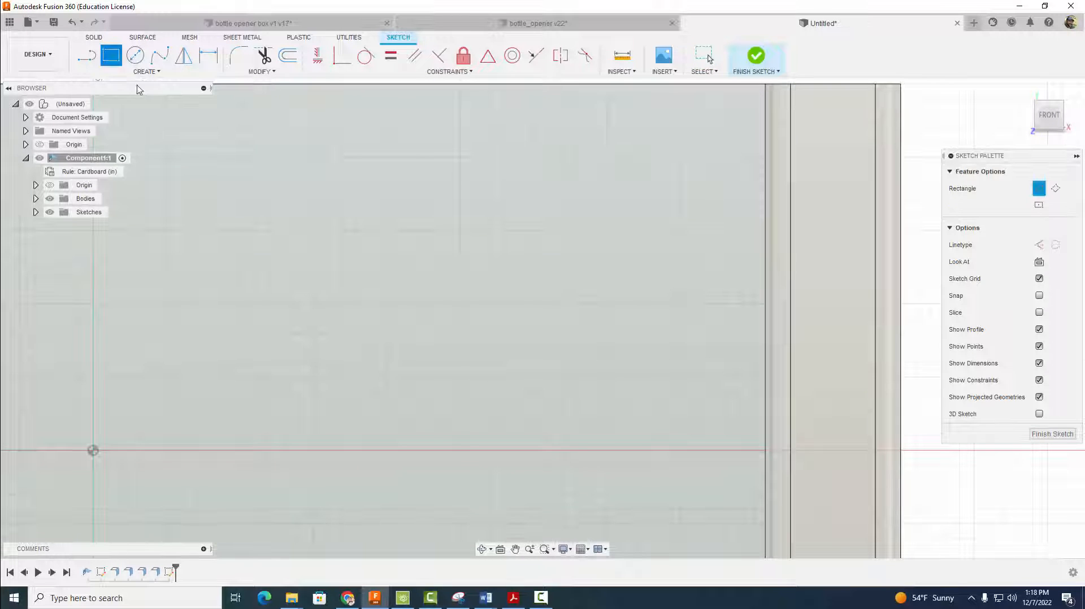
pyautogui.click(753, 170)
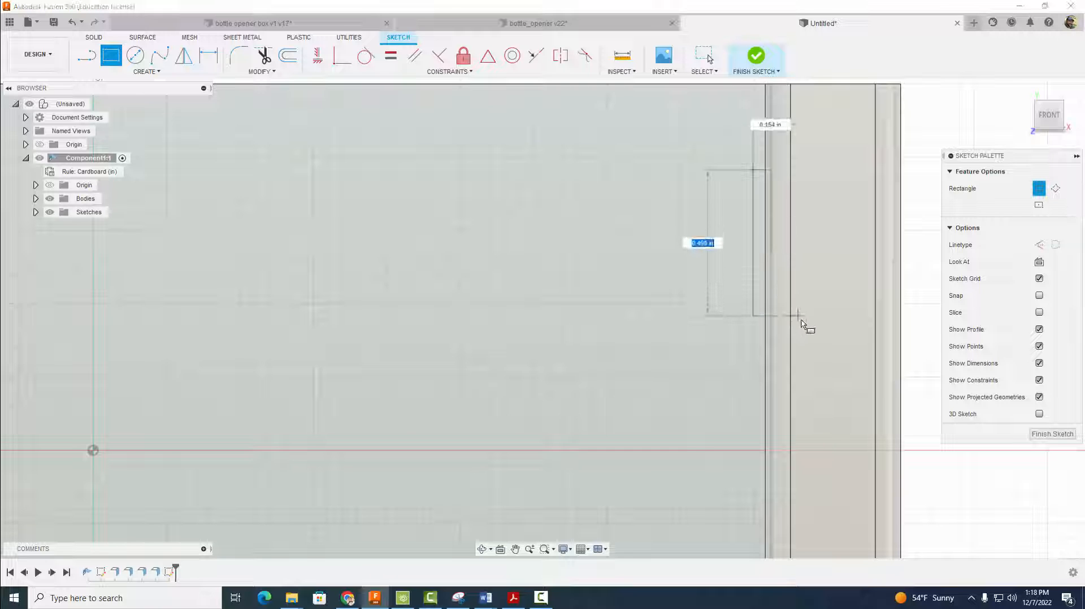
pyautogui.click(808, 343)
pyautogui.scroll(-2, 831, 356)
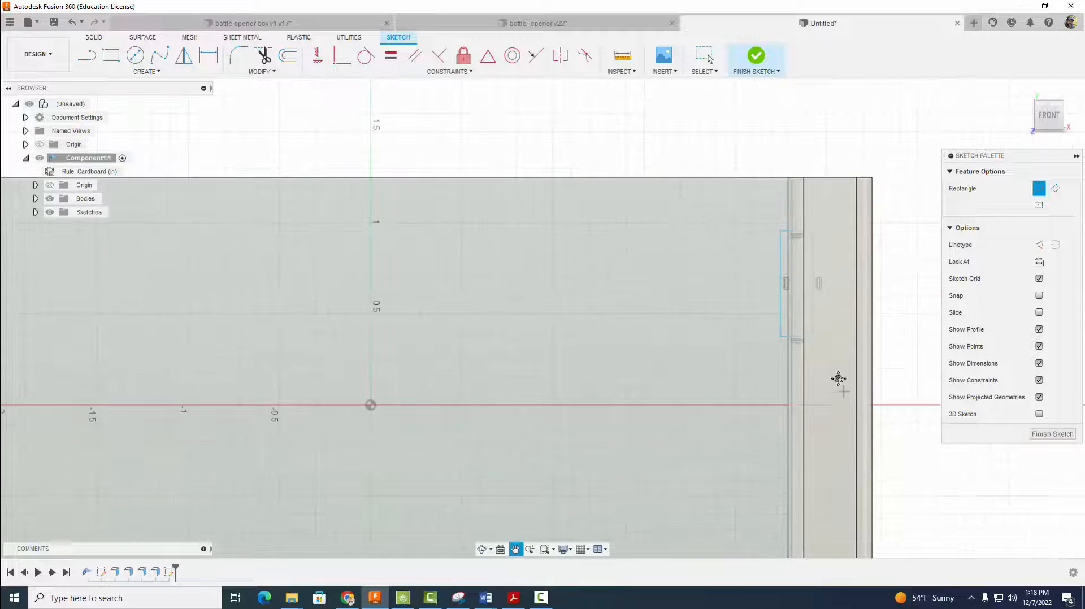
# Sketch a second narrow upright rectangle straddling the right inner flange, below the horizontal axis.
pyautogui.moveTo(838, 380); pyautogui.dragTo(797, 186, button='middle')
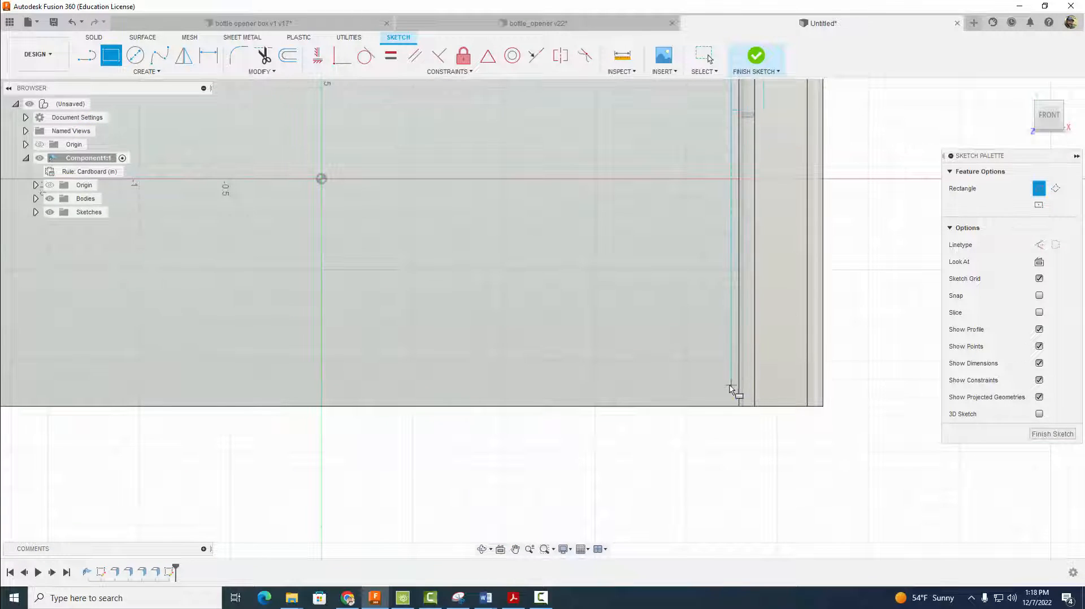
pyautogui.click(725, 354)
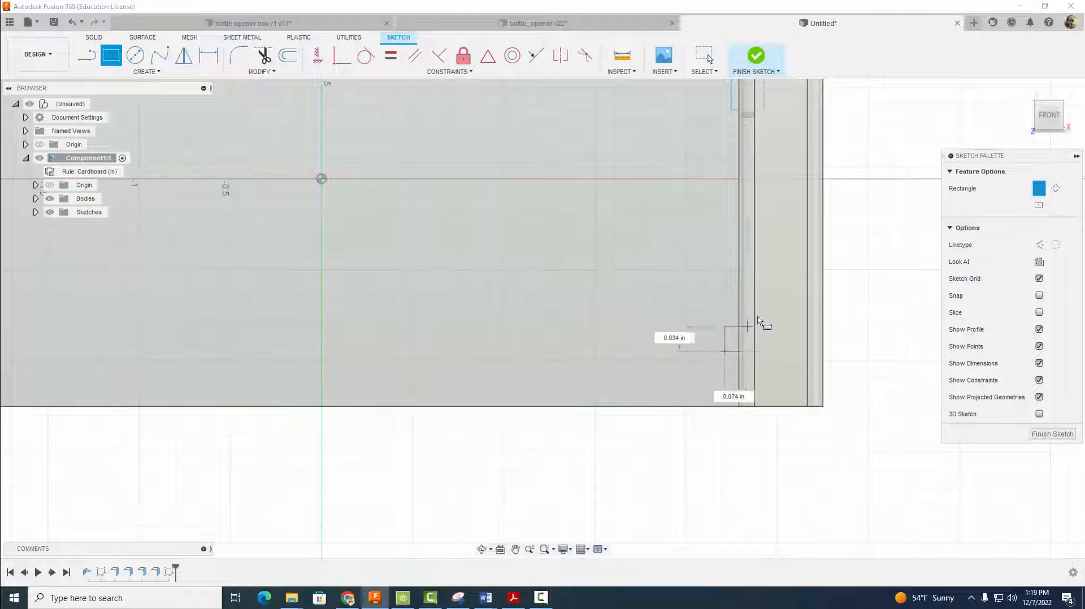
pyautogui.click(773, 228)
pyautogui.scroll(-2, 781, 195)
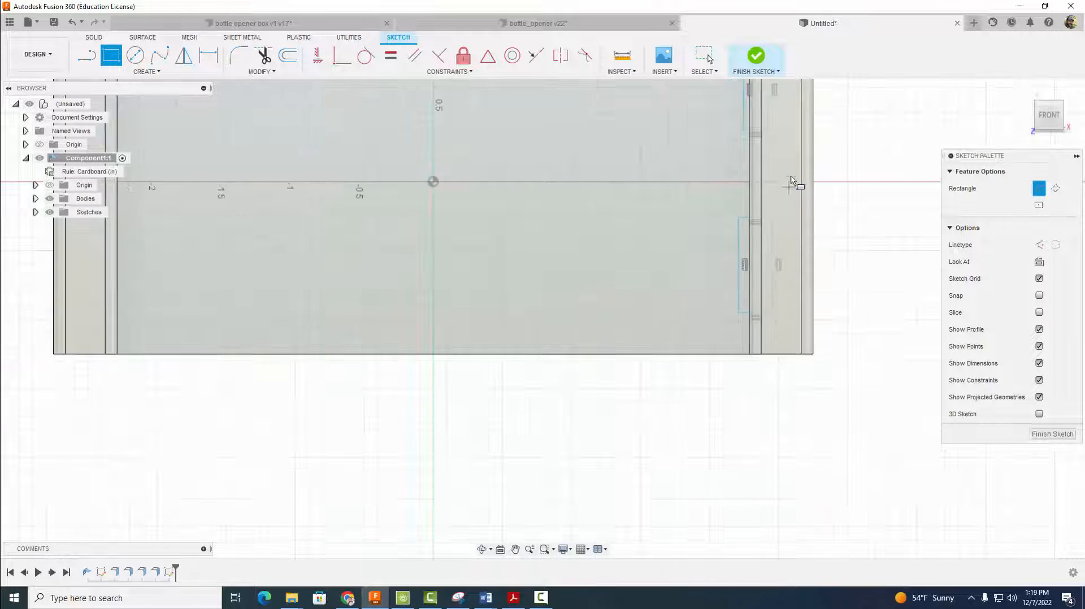
pyautogui.moveTo(792, 182); pyautogui.dragTo(767, 281, button='middle')
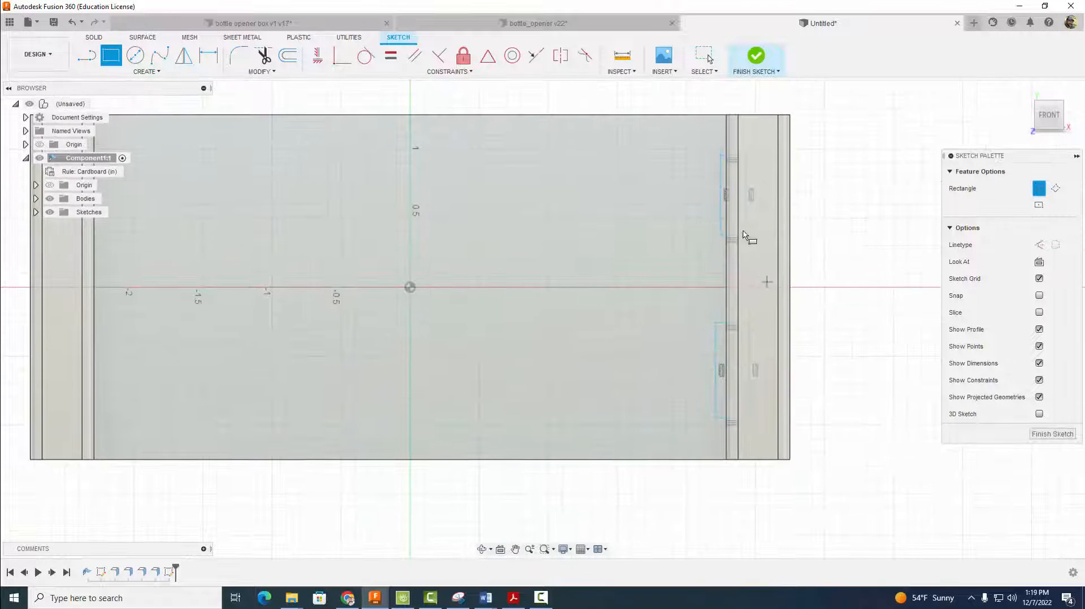
# Dimension the upper rectangle's top edge 0.375 in from the base panel's upper edge.
pyautogui.click(208, 55)
pyautogui.click(695, 117)
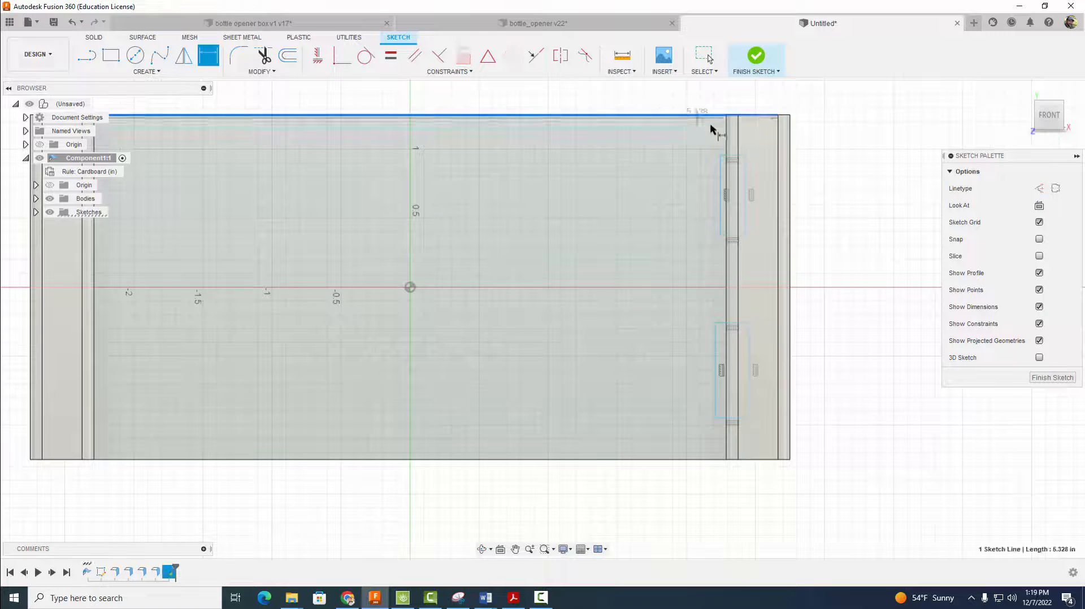
pyautogui.click(733, 154)
pyautogui.click(822, 135)
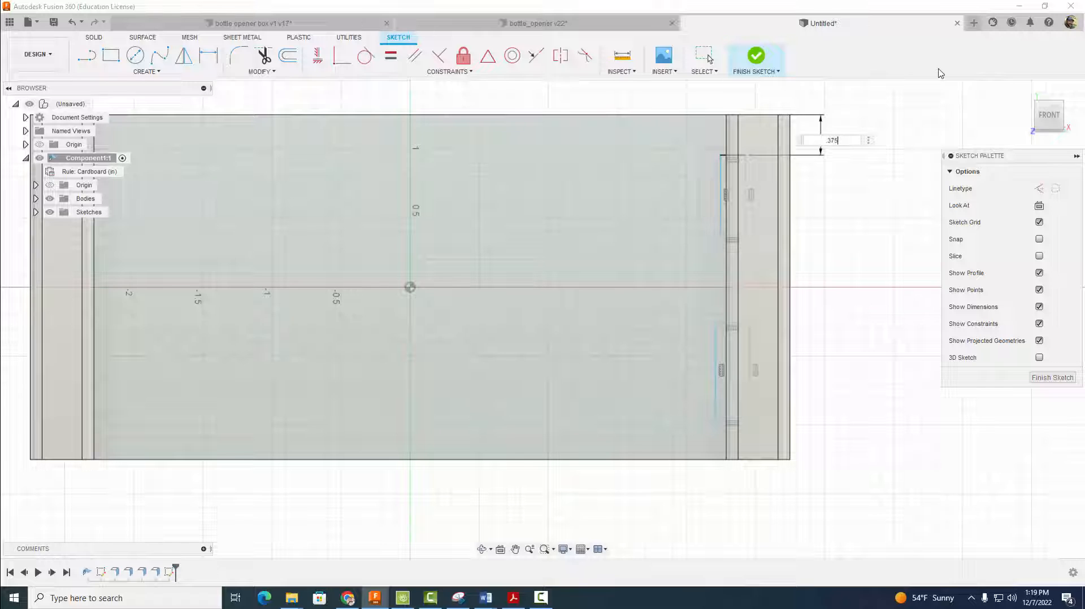
pyautogui.write('.375')
pyautogui.press('Return')
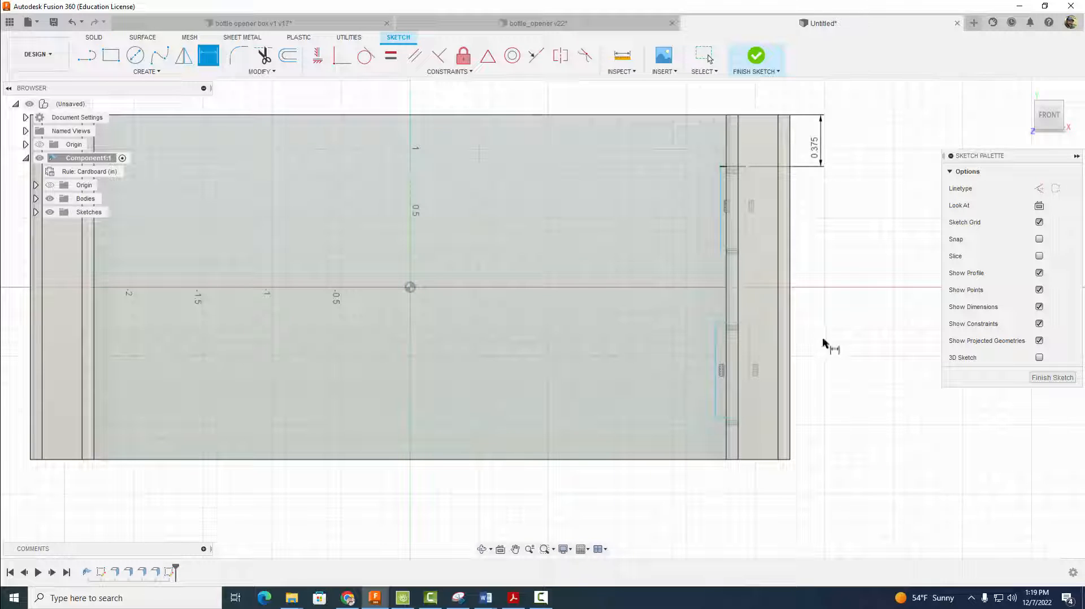
# Dimension the lower rectangle's bottom edge 0.375 in from the base panel's lower edge.
pyautogui.click(724, 421)
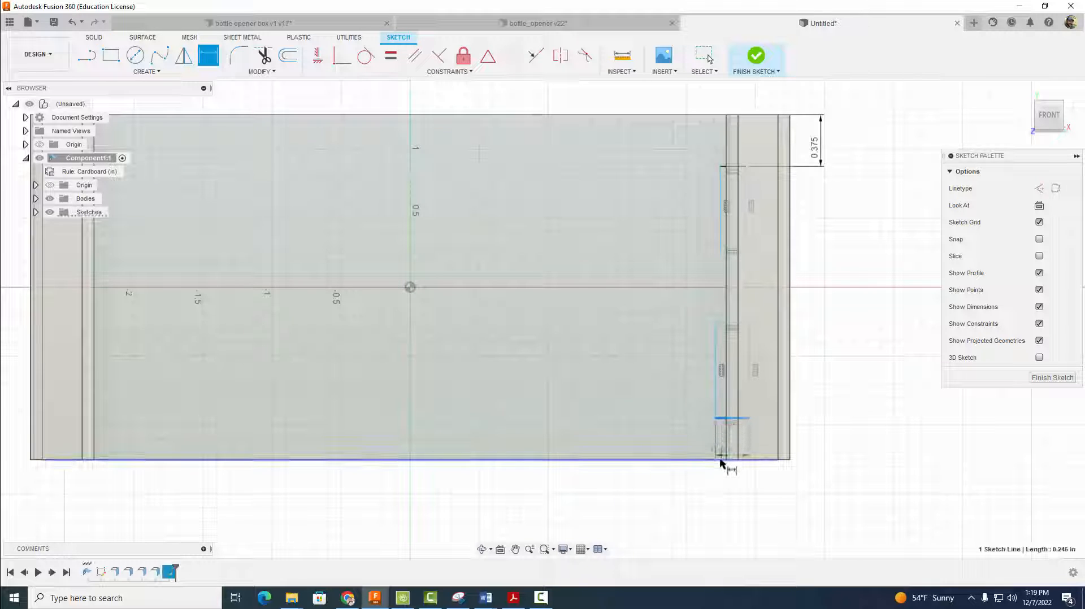
pyautogui.click(721, 459)
pyautogui.click(799, 450)
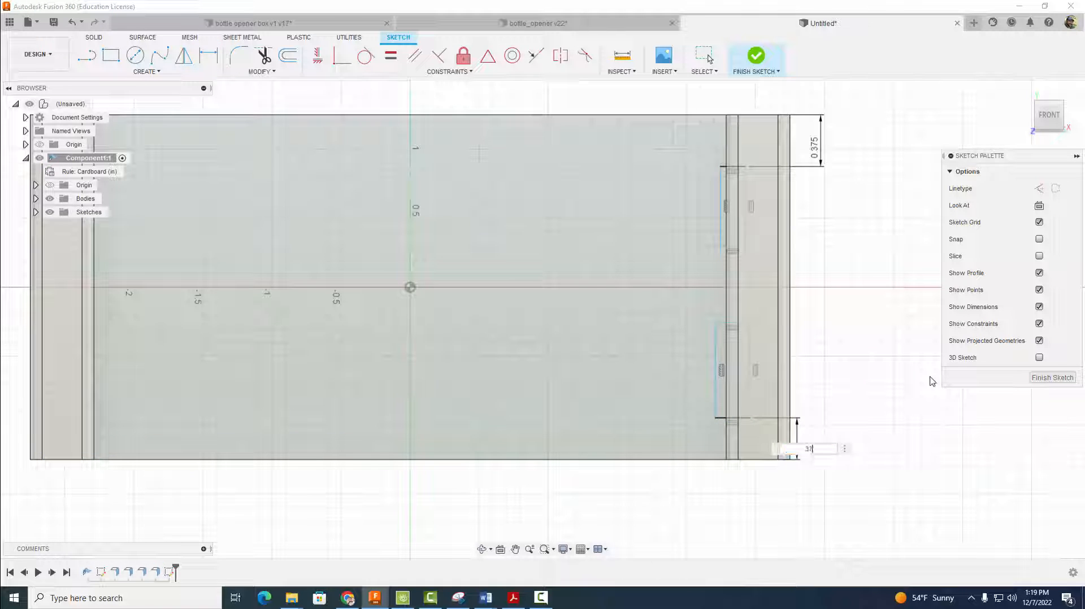
pyautogui.press('Return')
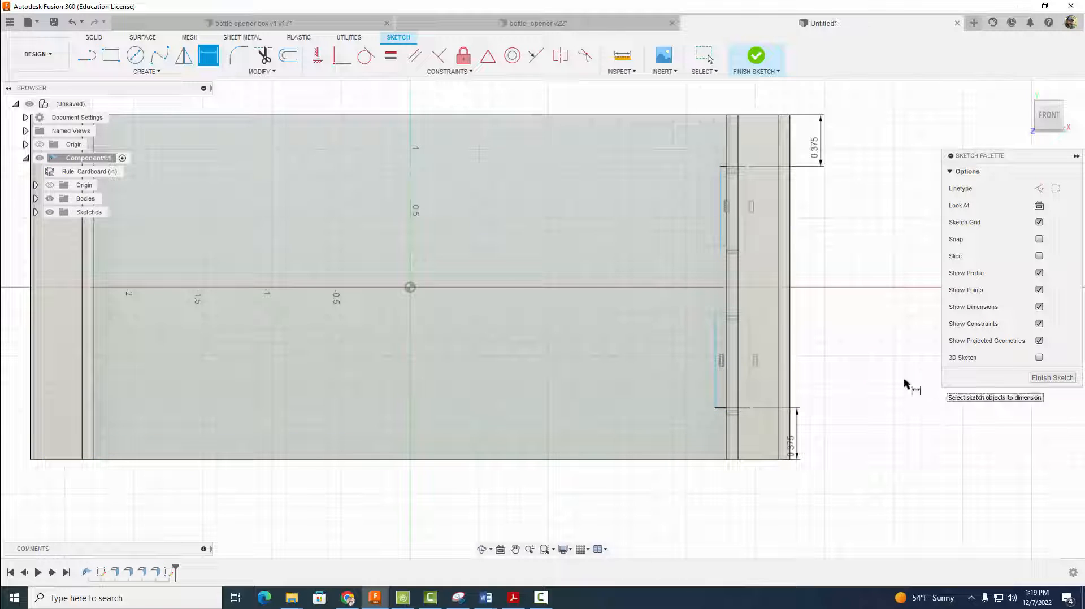
# Set the height of both the lower and the upper rectangle to 0.50 in.
pyautogui.click(716, 369)
pyautogui.click(692, 377)
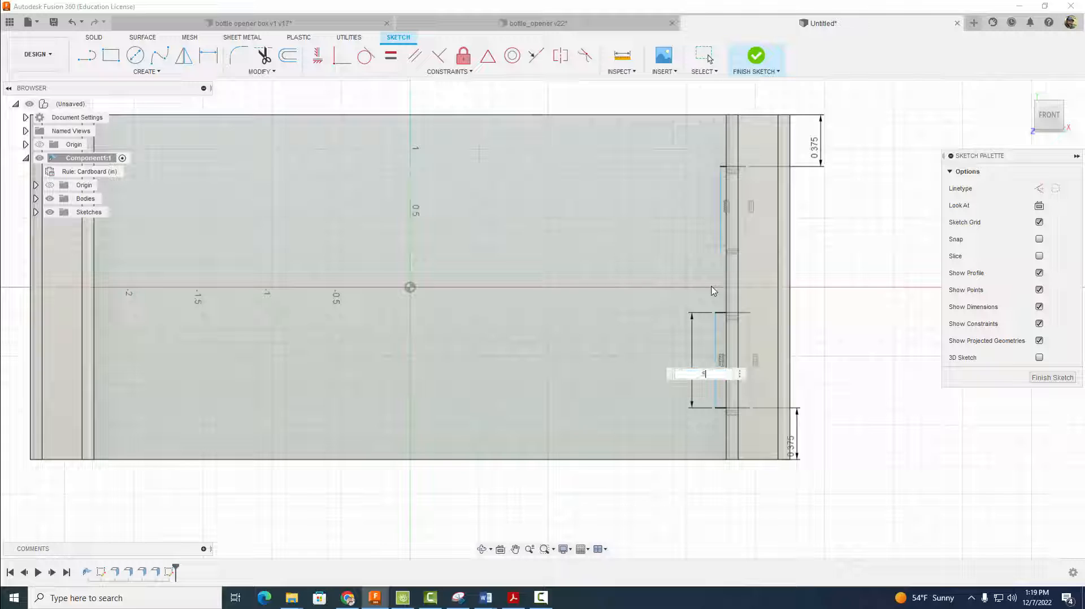
pyautogui.press('Return')
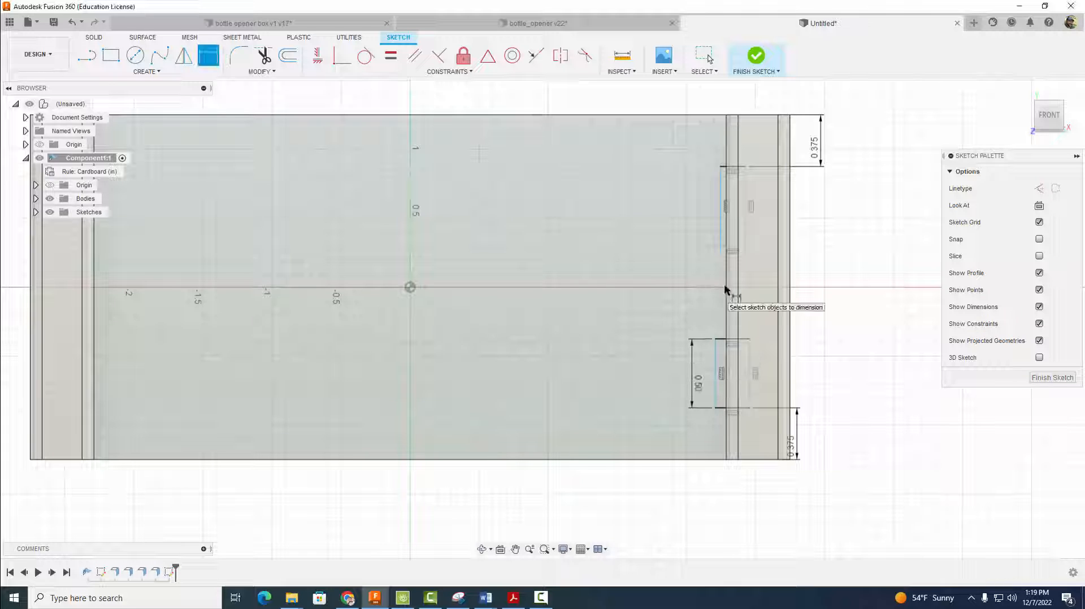
pyautogui.click(719, 208)
pyautogui.click(704, 207)
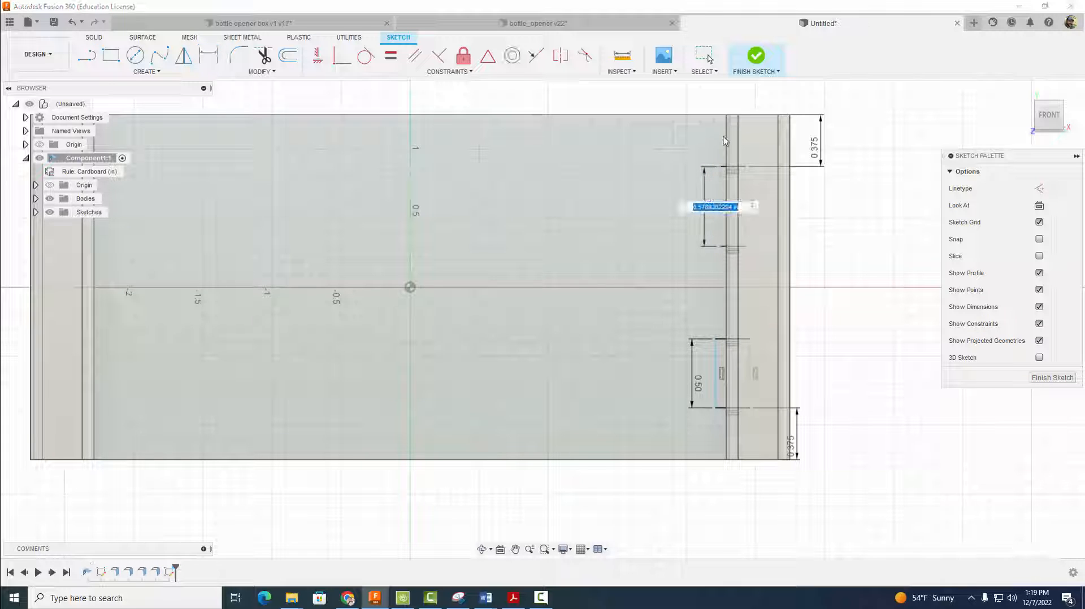
pyautogui.write('.5')
pyautogui.press('Return')
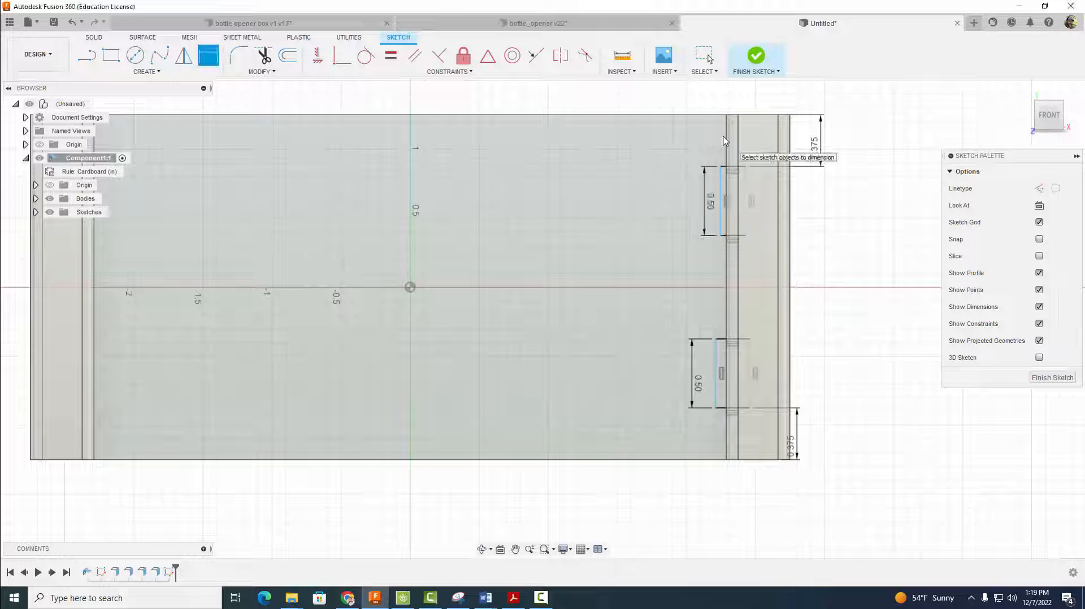
# Dimension the lower rectangle's left side 0.02 in outside the inner flange's left face.
pyautogui.scroll(4, 727, 333)
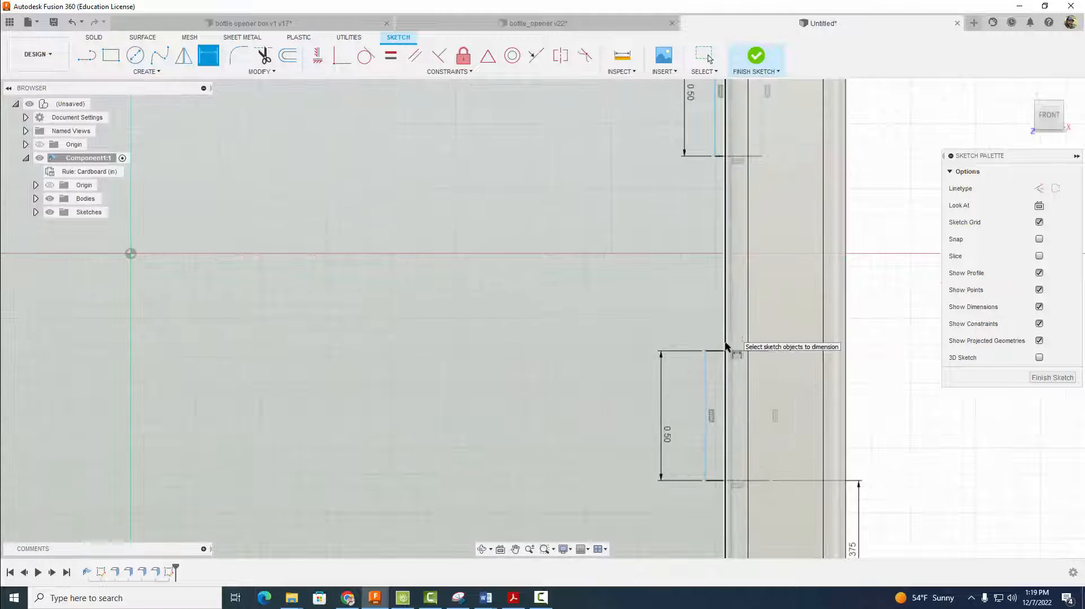
pyautogui.click(707, 374)
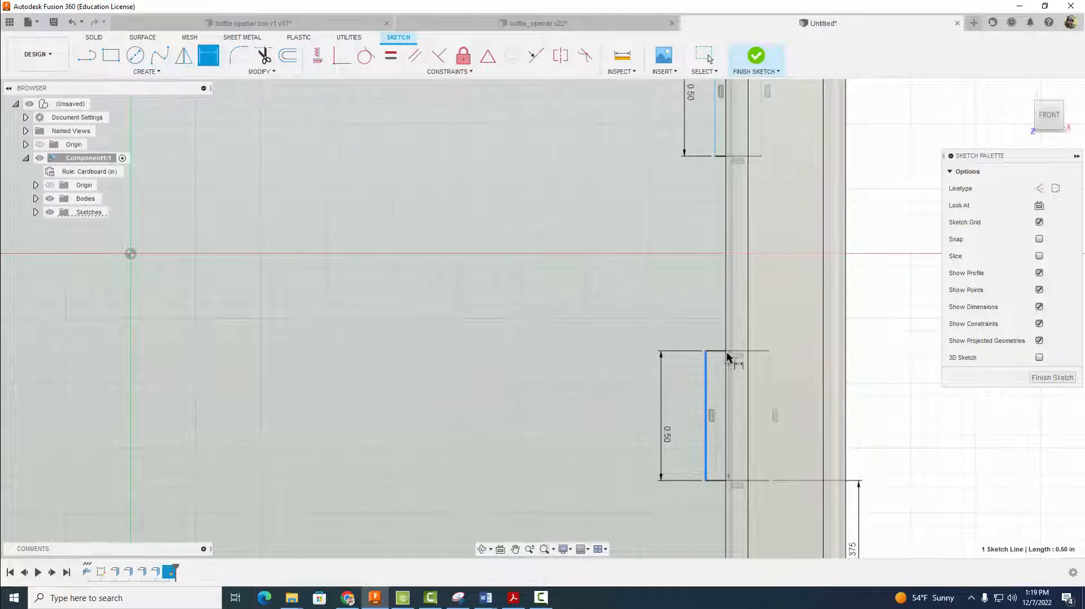
pyautogui.keyDown('ctrl'); pyautogui.click(724, 336); pyautogui.keyUp('ctrl')
pyautogui.click(717, 328)
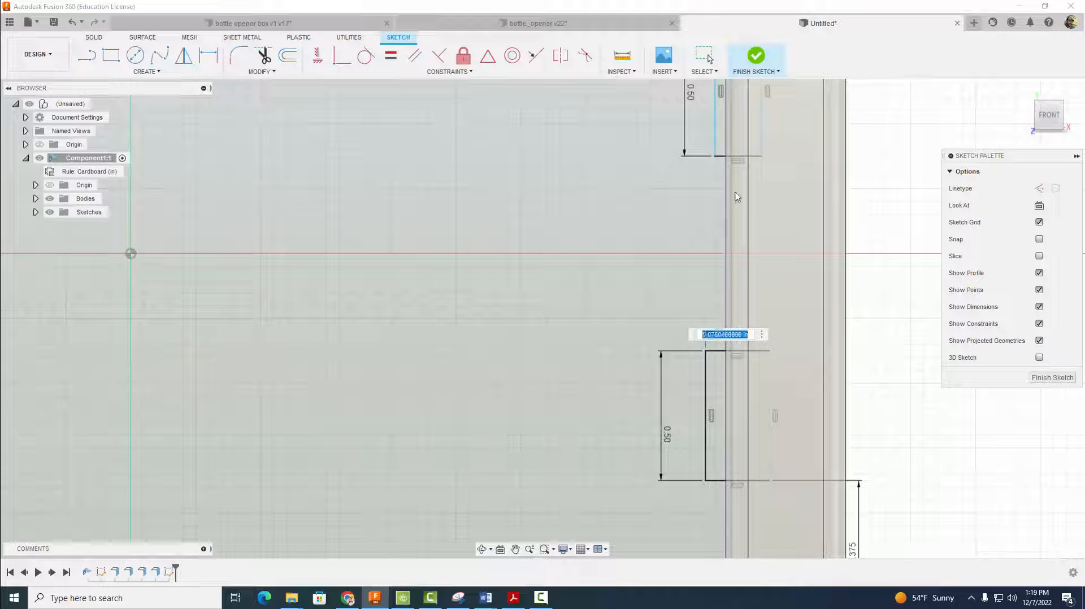
pyautogui.write('.02')
pyautogui.press('Return')
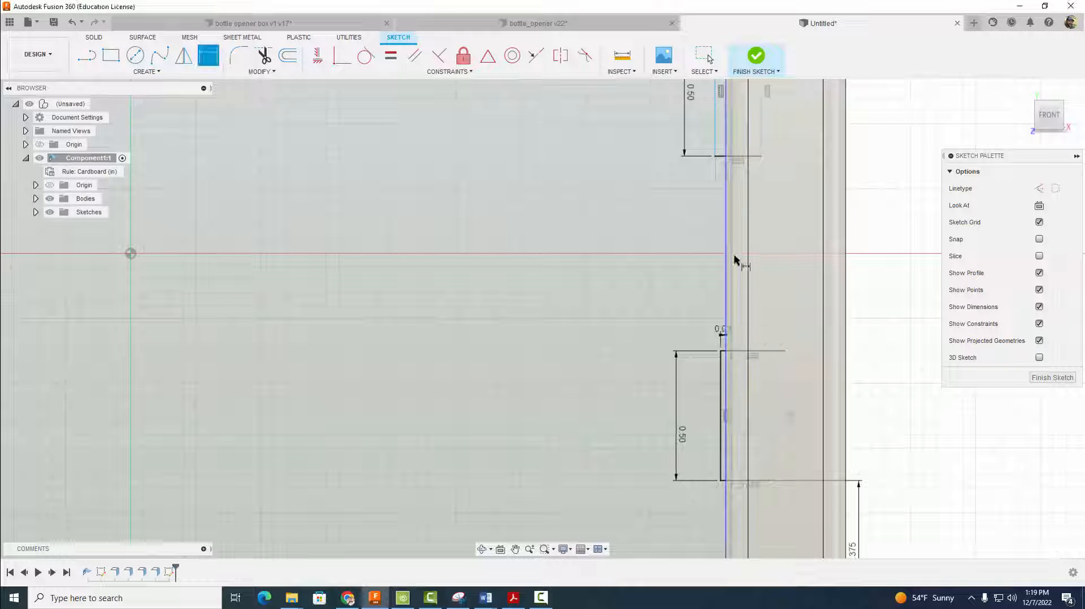
pyautogui.scroll(2, 741, 276)
pyautogui.click(813, 437)
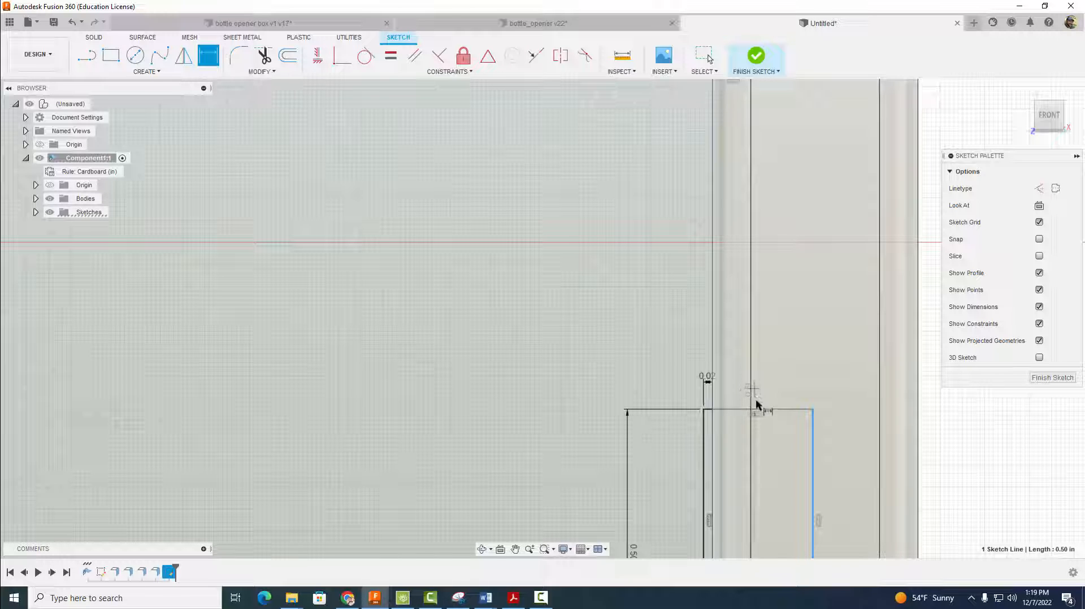
pyautogui.press('Escape')
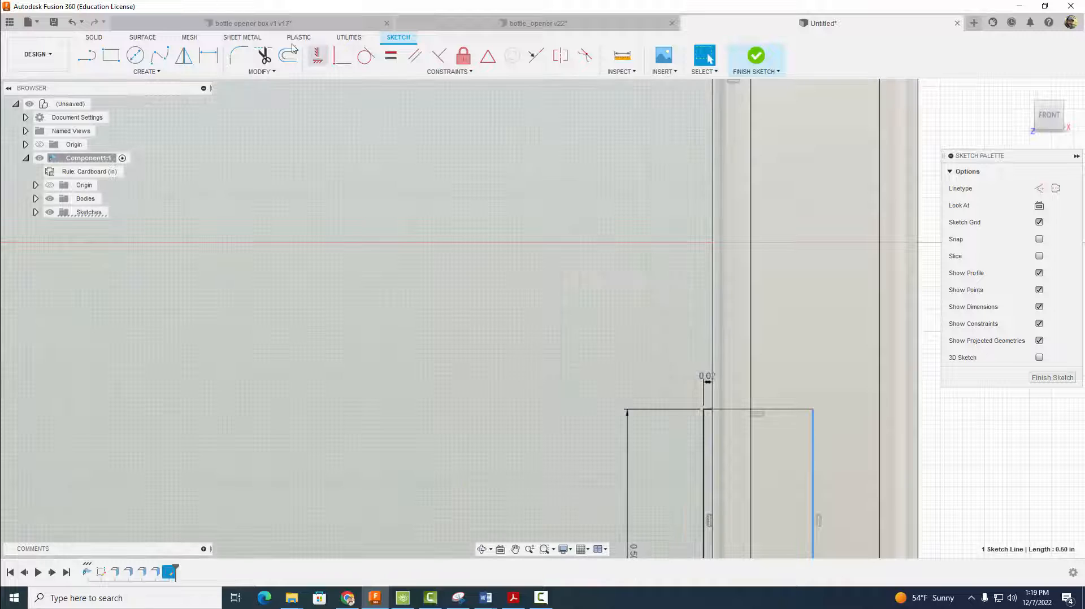
pyautogui.click(209, 55)
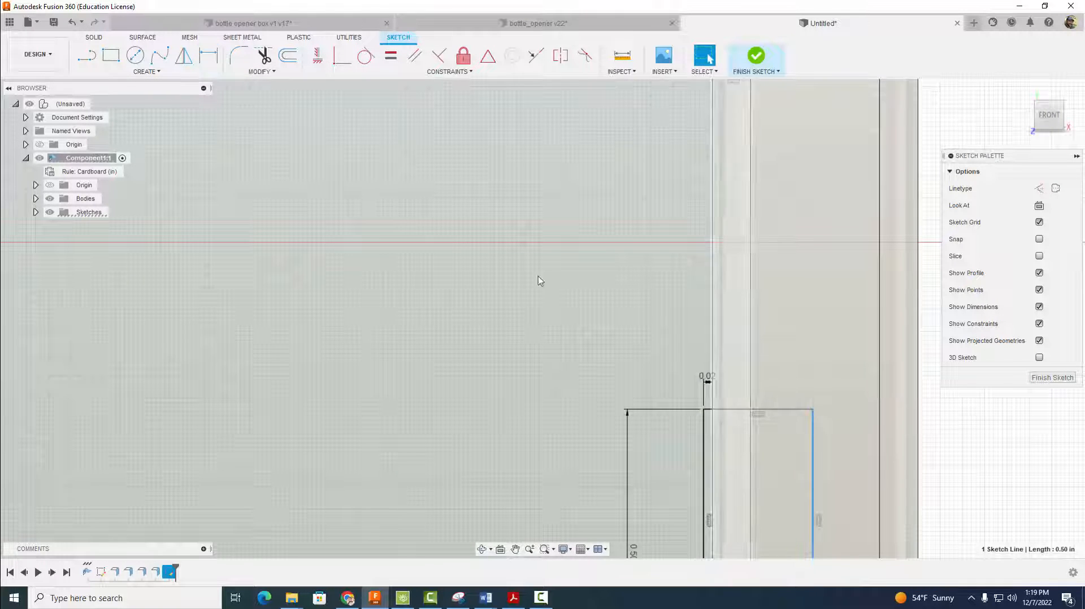
pyautogui.press('Escape')
# Dimension the lower rectangle's right side 0.02 in beyond the inner flange's right face.
pyautogui.click(211, 61)
pyautogui.click(751, 404)
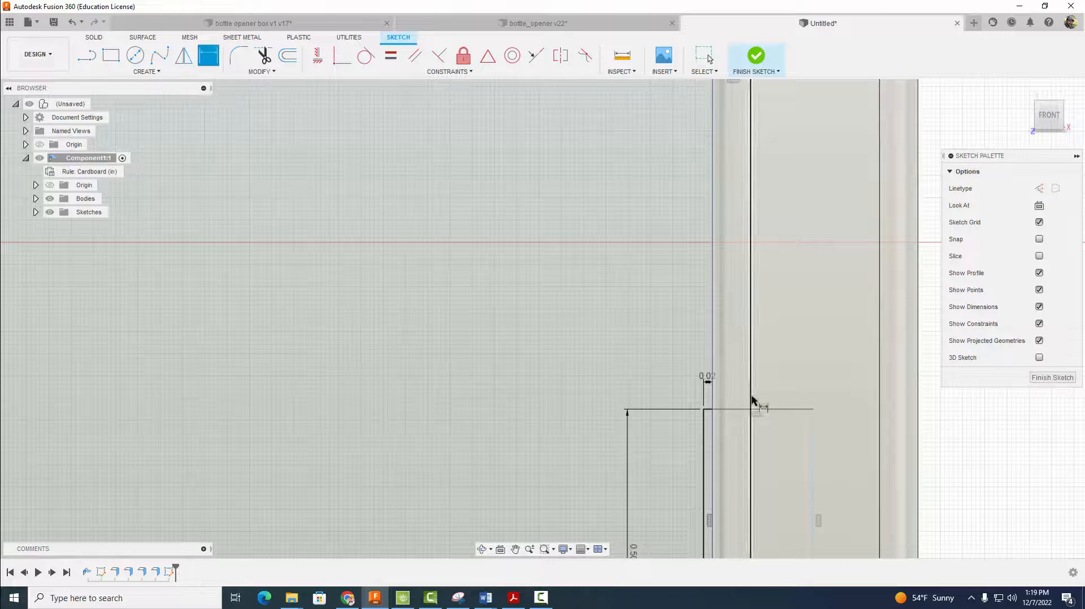
pyautogui.click(813, 438)
pyautogui.click(790, 388)
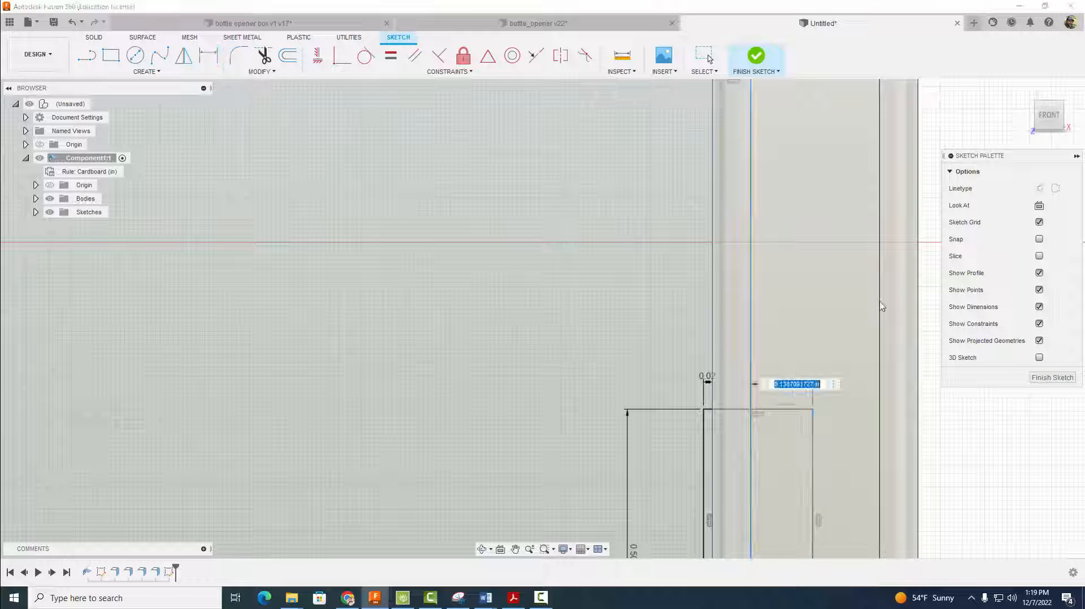
pyautogui.press('Return')
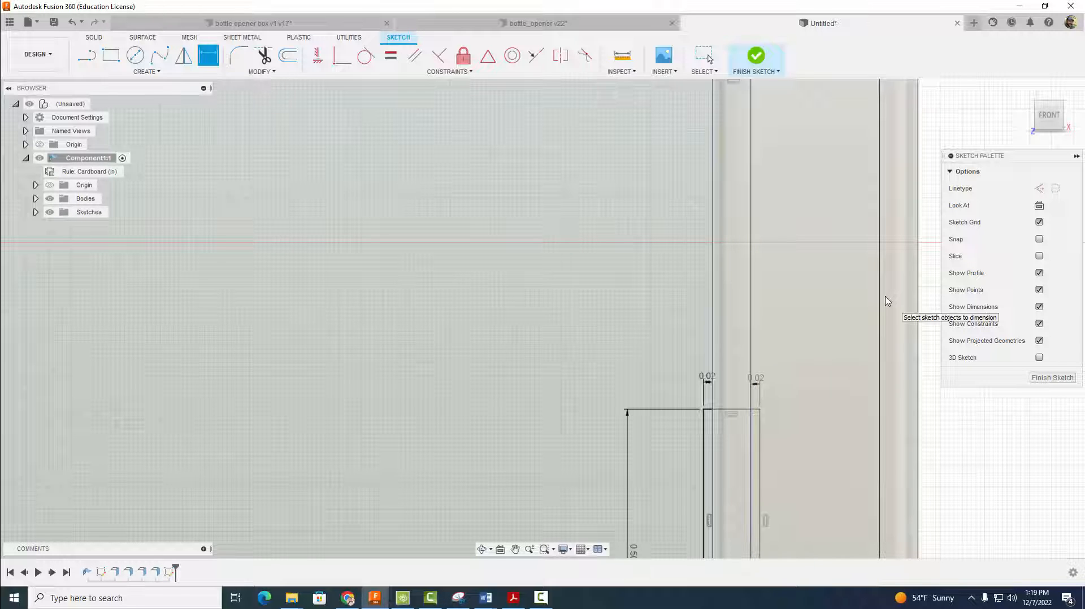
# Dimension the upper rectangle's left side 0.02 in outside the inner flange's left face.
pyautogui.scroll(-2, 885, 301)
pyautogui.moveTo(874, 252); pyautogui.dragTo(797, 393, button='middle')
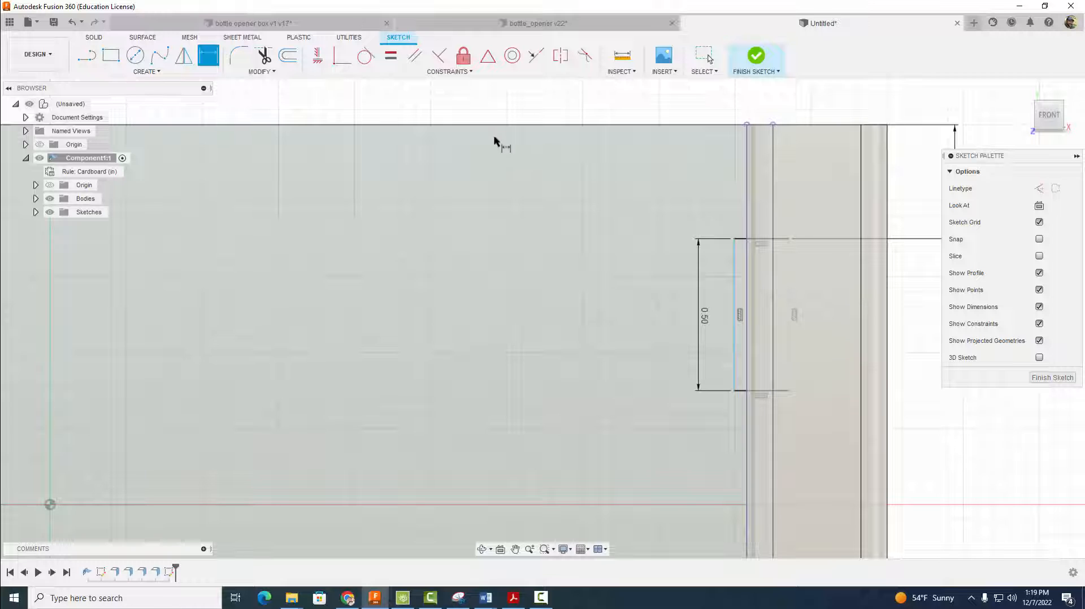
pyautogui.moveTo(721, 236); pyautogui.dragTo(703, 327, button='middle')
pyautogui.scroll(3, 707, 331)
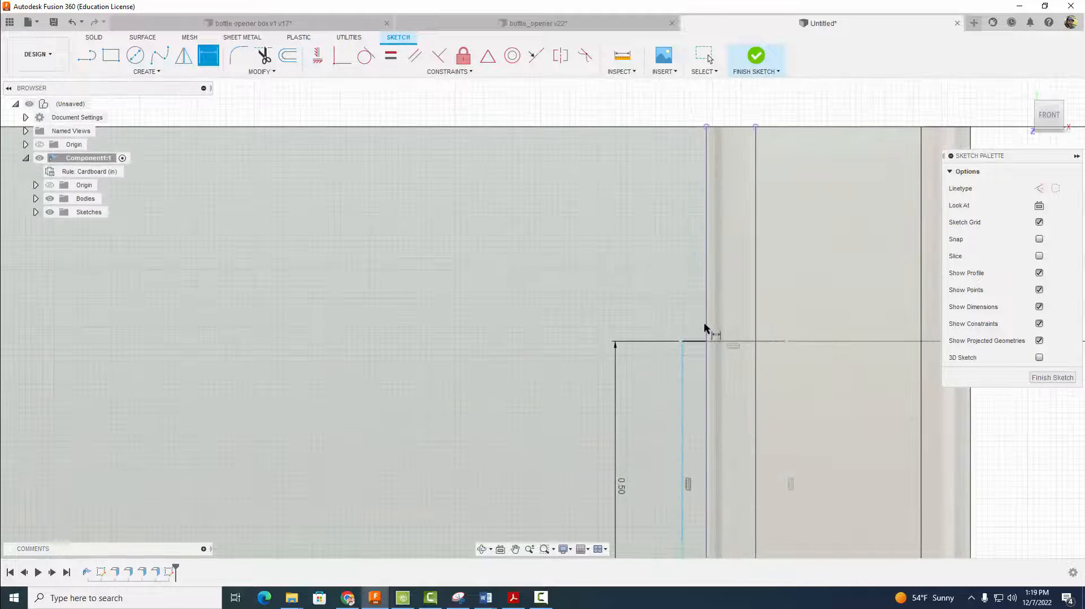
pyautogui.click(682, 368)
pyautogui.click(690, 315)
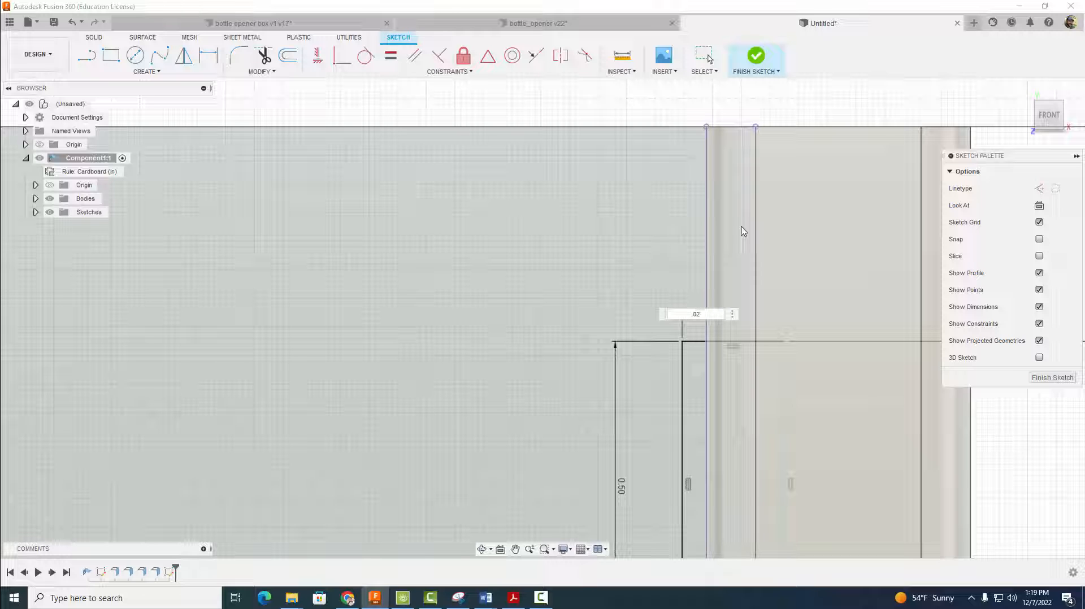
pyautogui.press('Return')
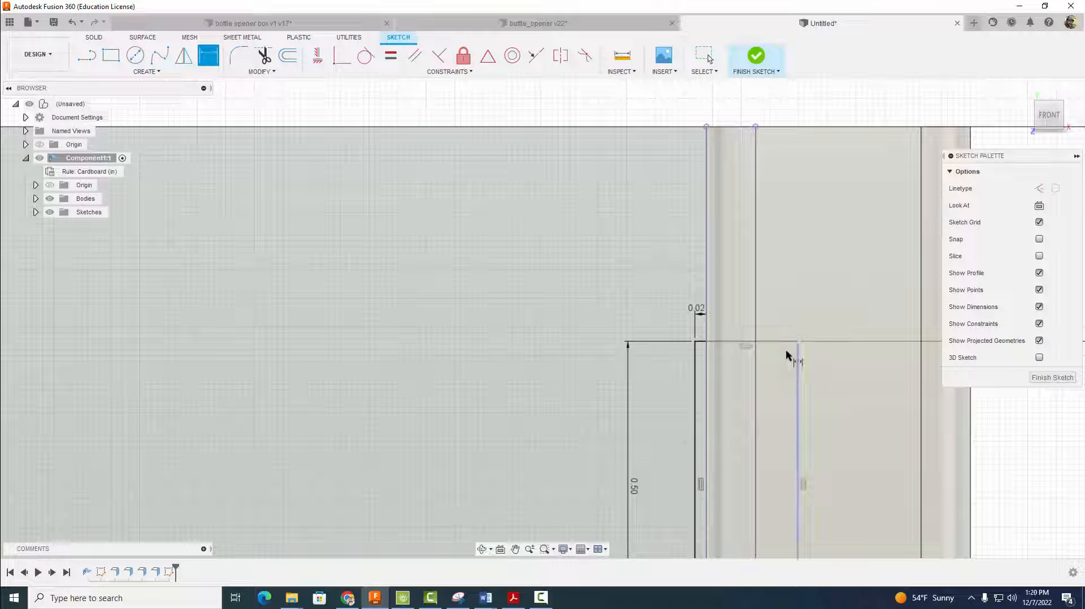
# Dimension the upper rectangle's right side 0.02 in beyond the inner flange's right face.
pyautogui.click(757, 317)
pyautogui.click(797, 382)
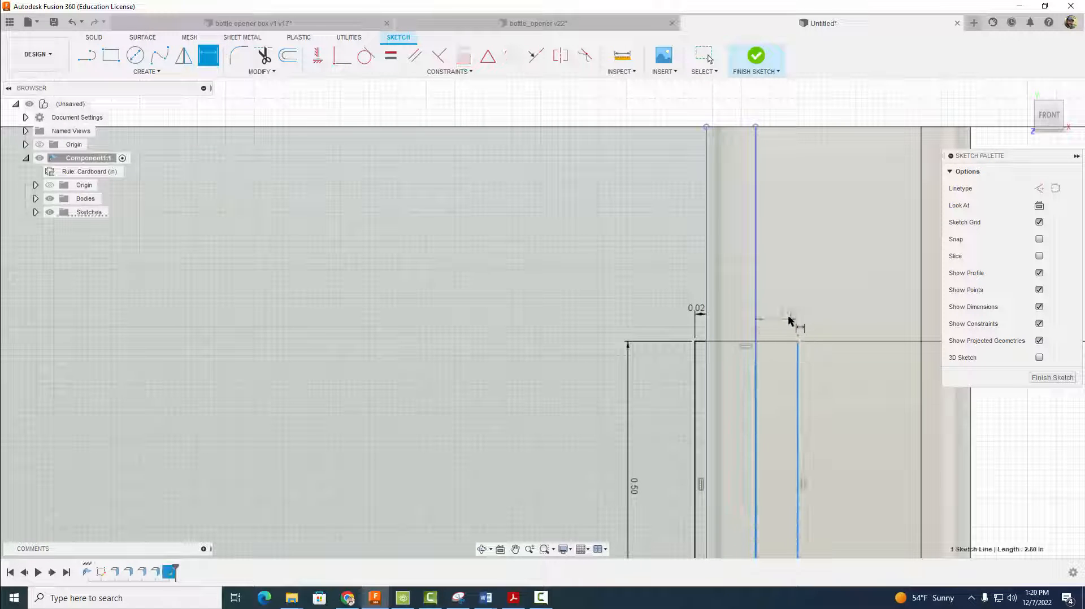
pyautogui.click(793, 316)
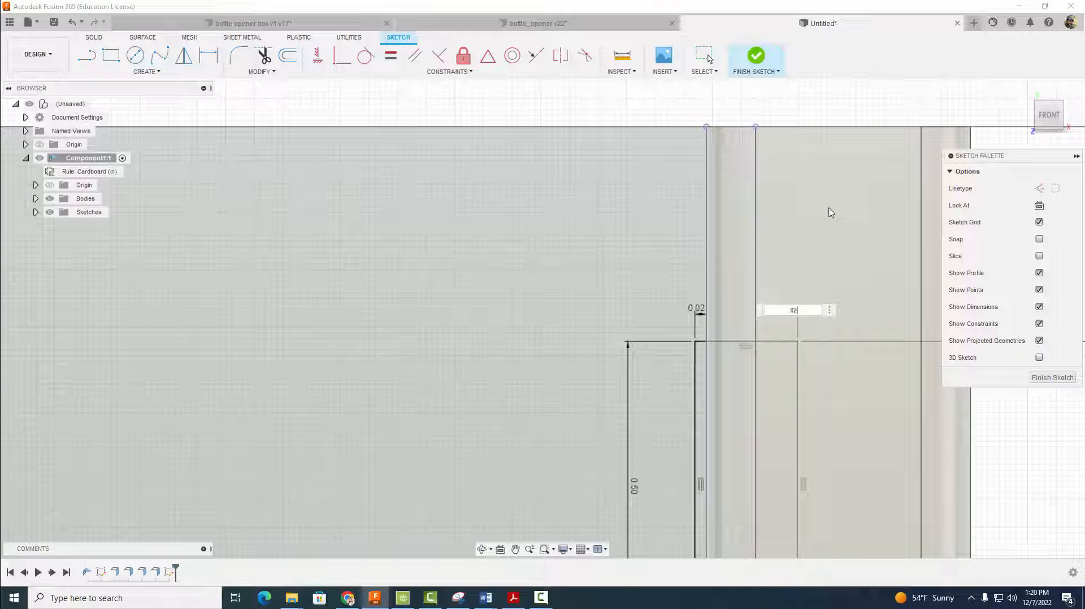
pyautogui.press('Return')
# Finish the sketch with the two slot rectangles and view them in 3D where the inner flange meets the base.
pyautogui.scroll(-3, 831, 214)
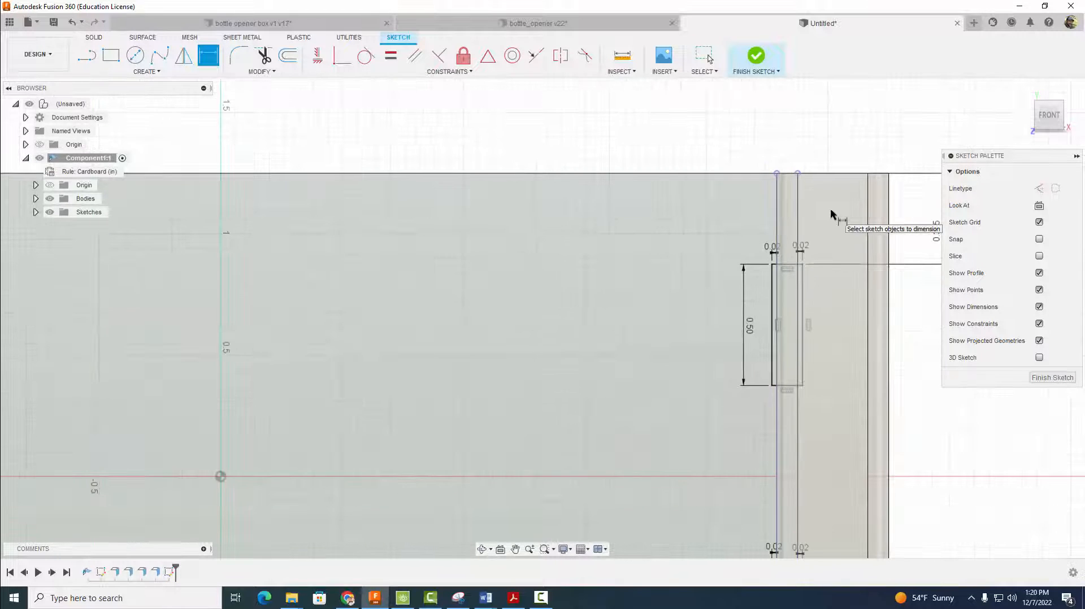
pyautogui.moveTo(823, 339)
pyautogui.mouseDown(button='middle')
pyautogui.moveTo(751, 235)
pyautogui.moveTo(739, 171)
pyautogui.mouseUp(button='middle')
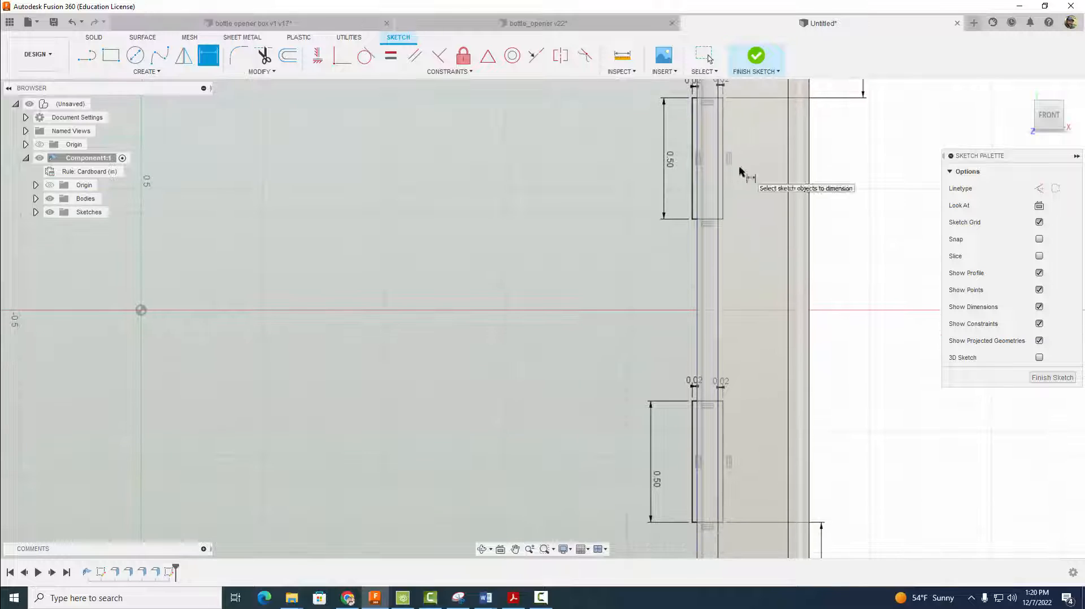
pyautogui.scroll(-2, 860, 330)
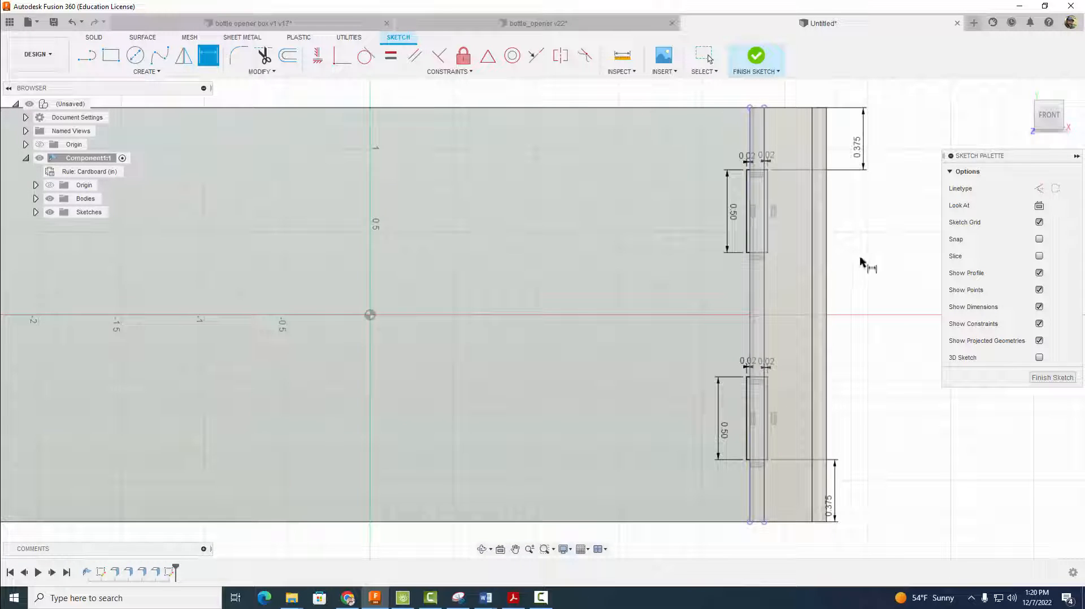
pyautogui.click(756, 54)
pyautogui.moveTo(857, 281)
pyautogui.keyDown('shift'); pyautogui.mouseDown(button='middle')
pyautogui.moveTo(868, 252)
pyautogui.moveTo(927, 199)
pyautogui.moveTo(892, 249)
pyautogui.mouseUp(button='middle'); pyautogui.keyUp('shift')
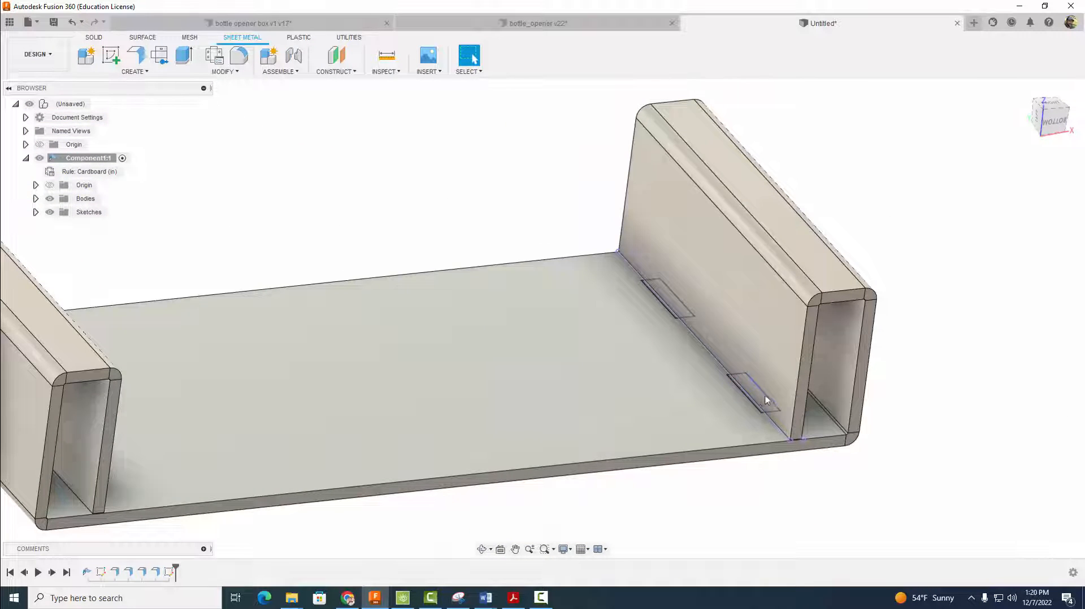
pyautogui.scroll(3, 765, 400)
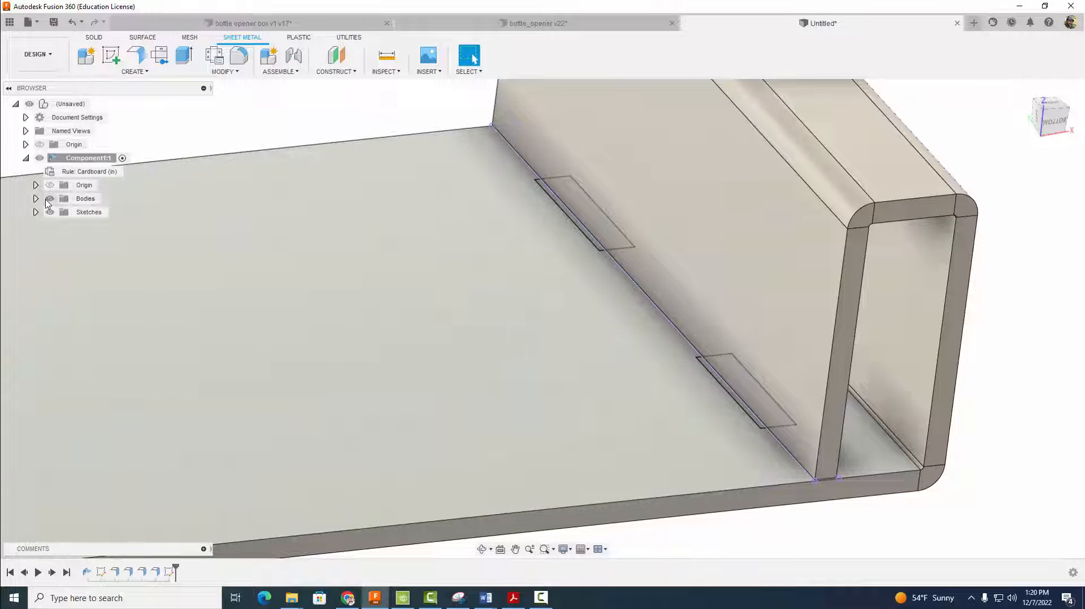
# Hide the bodies and start an extrusion with every region of both slot rectangles selected as profiles.
pyautogui.click(49, 199)
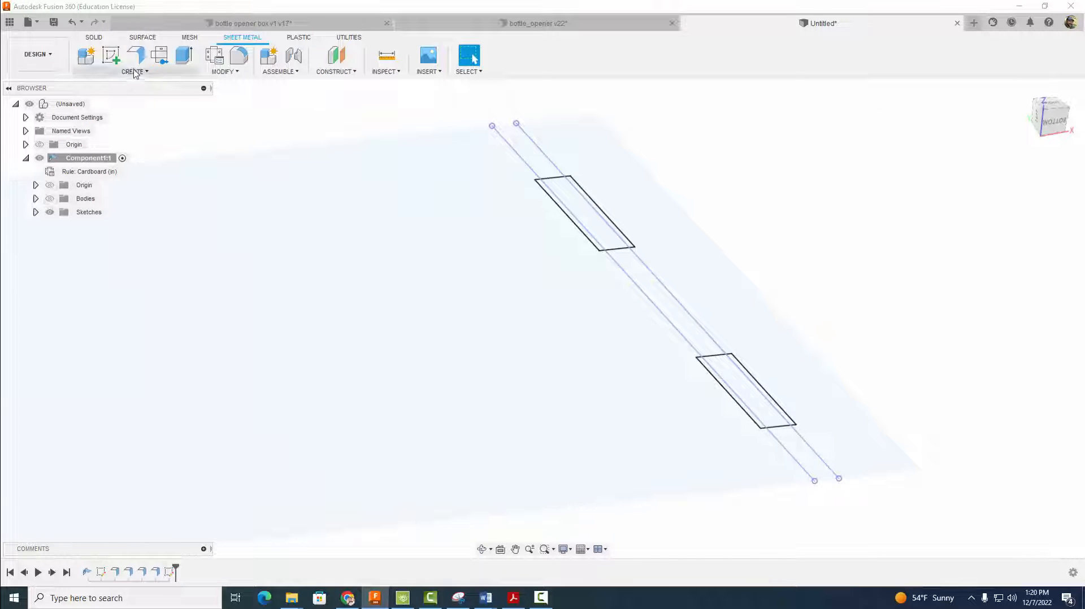
pyautogui.click(184, 55)
pyautogui.scroll(3, 574, 221)
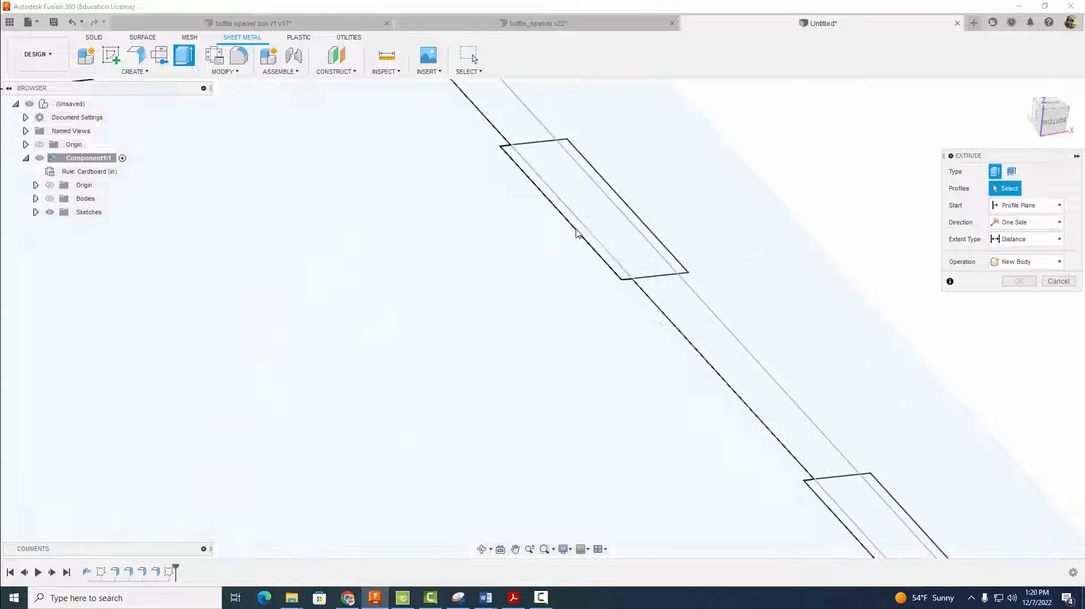
pyautogui.click(582, 235)
pyautogui.click(620, 216)
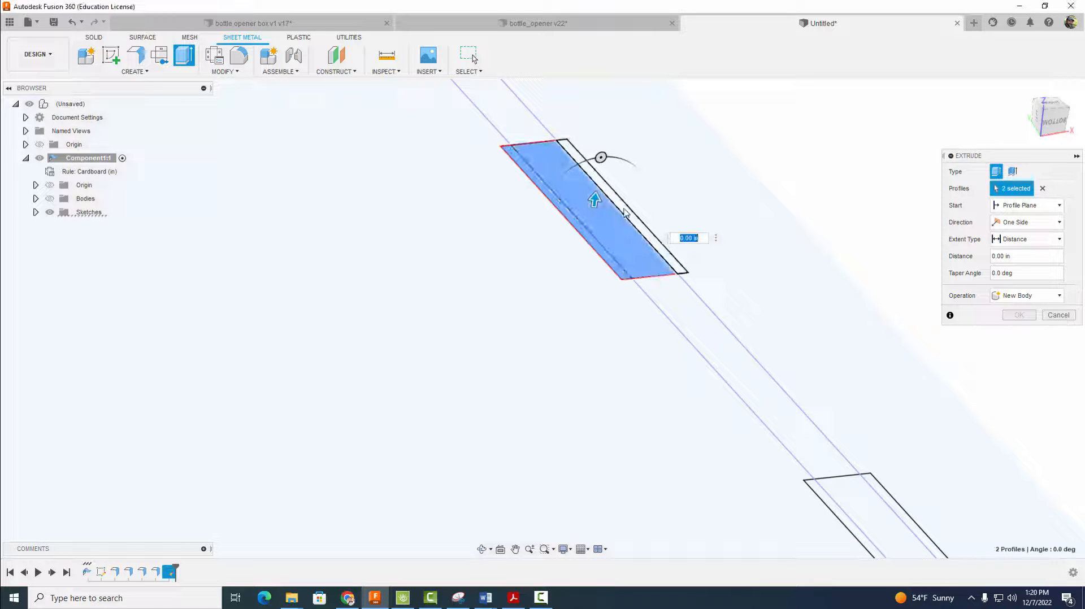
pyautogui.click(628, 214)
pyautogui.moveTo(848, 412); pyautogui.dragTo(743, 333, button='middle')
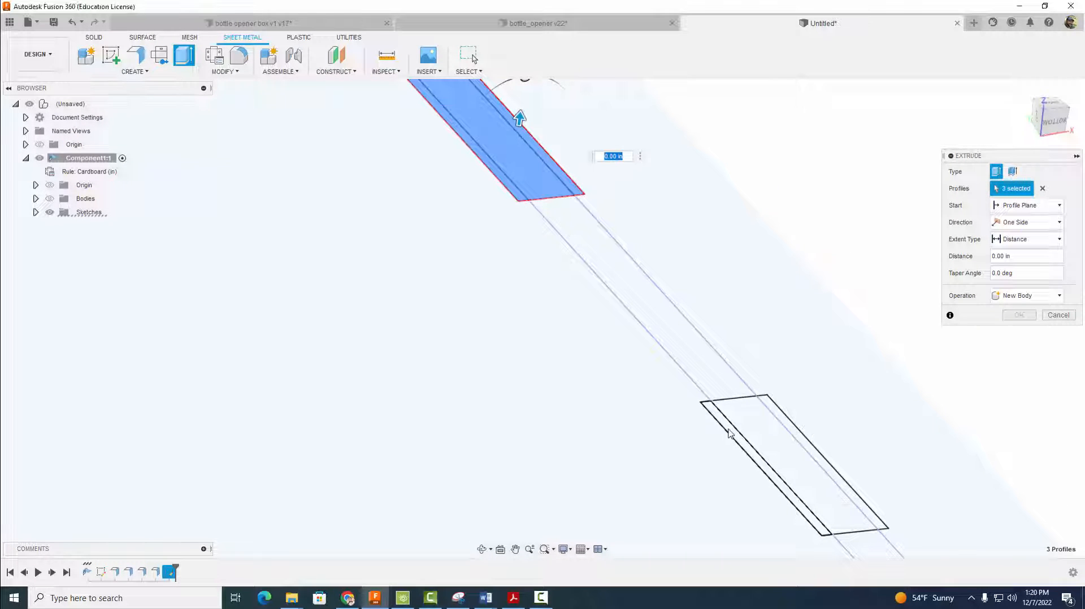
pyautogui.click(729, 428)
pyautogui.click(757, 435)
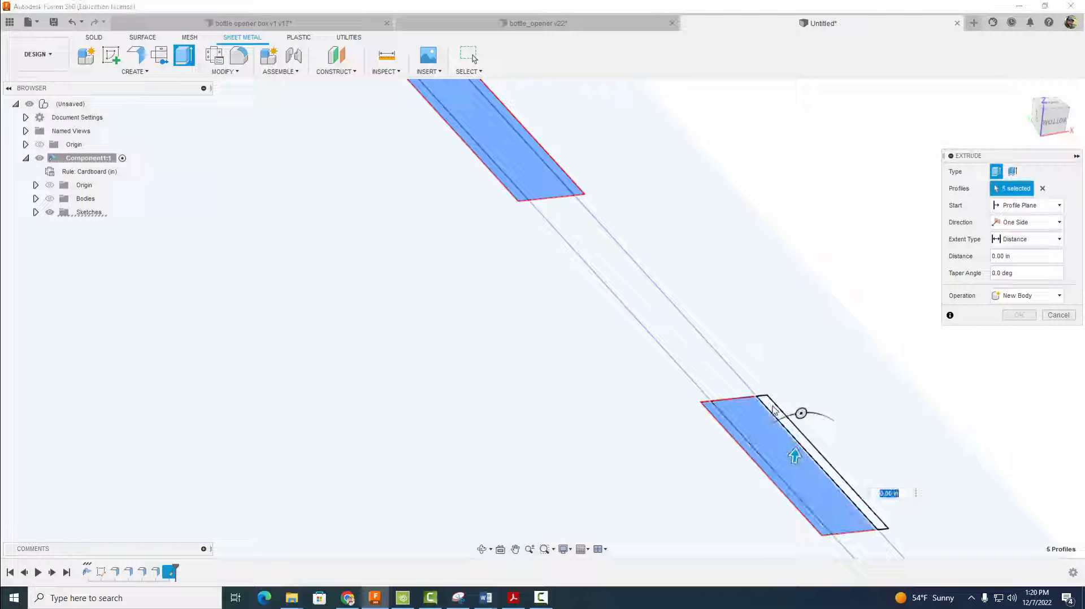
pyautogui.click(774, 411)
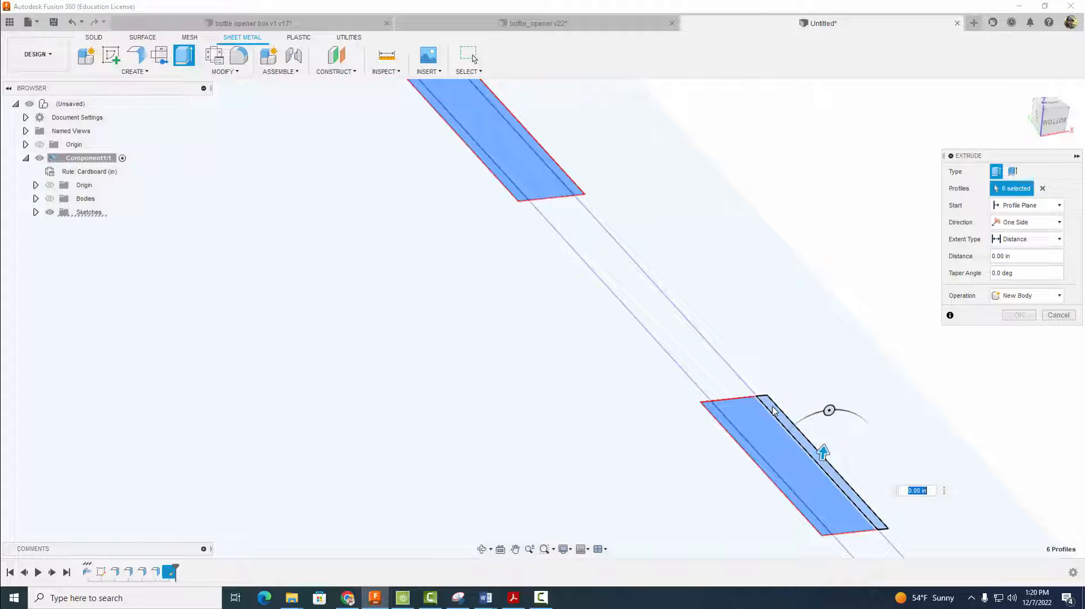
# Show the bodies again and cut both slot profiles downward through the base with the extent set to All.
pyautogui.click(49, 199)
pyautogui.scroll(-5, 503, 343)
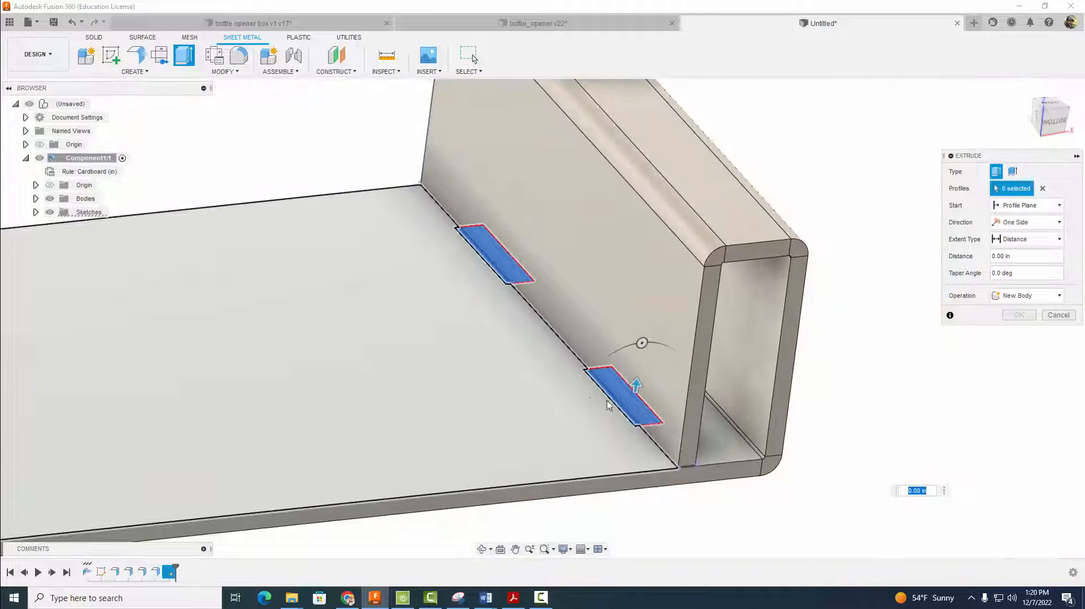
pyautogui.moveTo(635, 387); pyautogui.dragTo(634, 407)
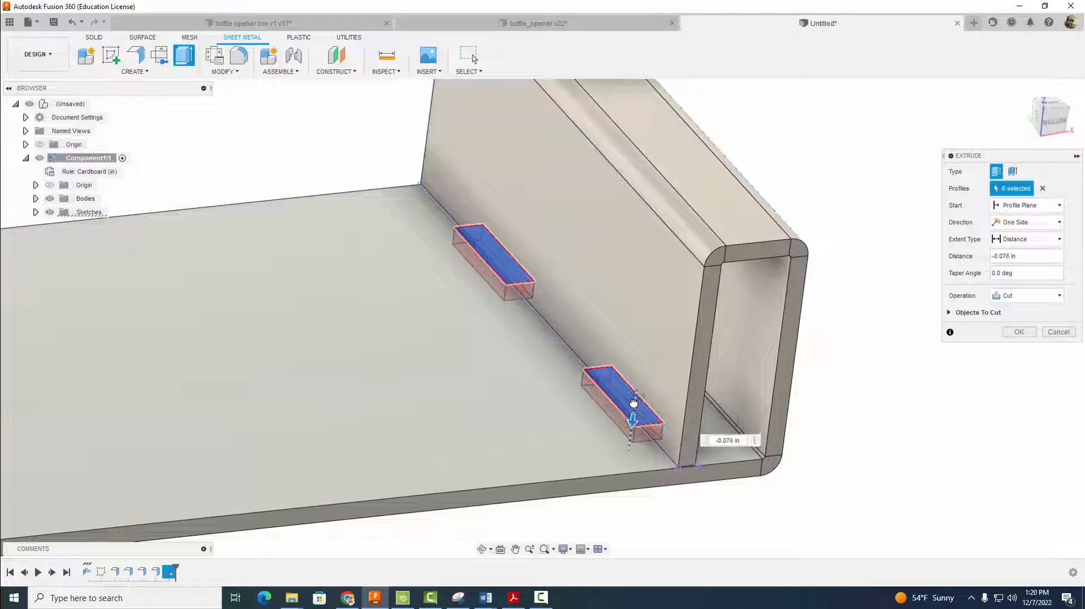
pyautogui.click(1010, 239)
pyautogui.click(1008, 273)
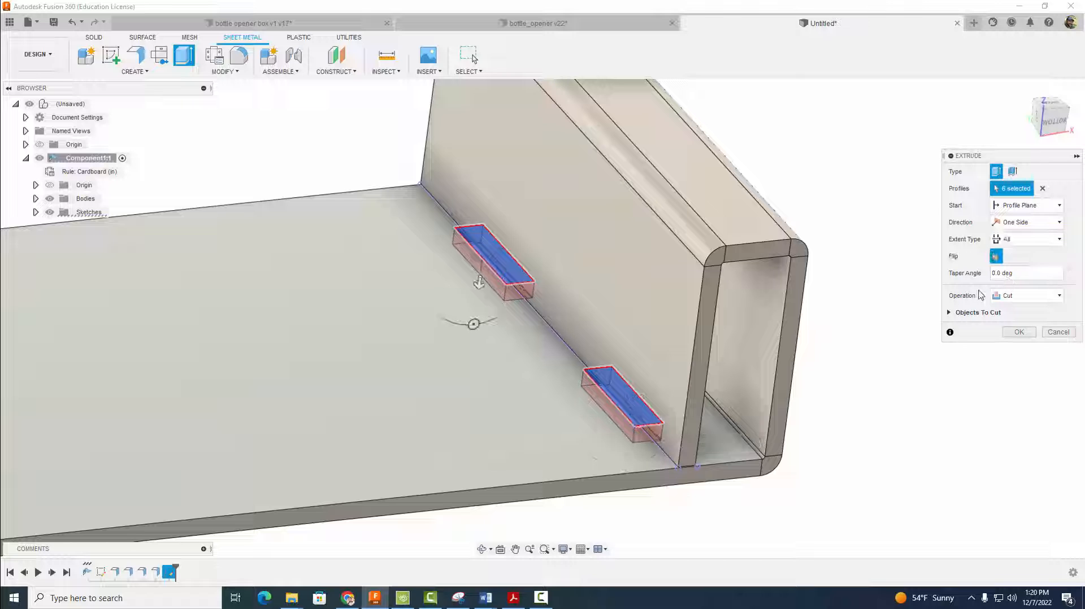
pyautogui.click(1020, 332)
# Start a flange on the inner flange's free edge along the base and set its width type to Two Offsets.
pyautogui.moveTo(924, 350)
pyautogui.keyDown('shift'); pyautogui.mouseDown(button='middle')
pyautogui.moveTo(908, 341)
pyautogui.moveTo(922, 261)
pyautogui.moveTo(909, 335)
pyautogui.moveTo(899, 341)
pyautogui.moveTo(920, 337)
pyautogui.mouseUp(button='middle'); pyautogui.keyUp('shift')
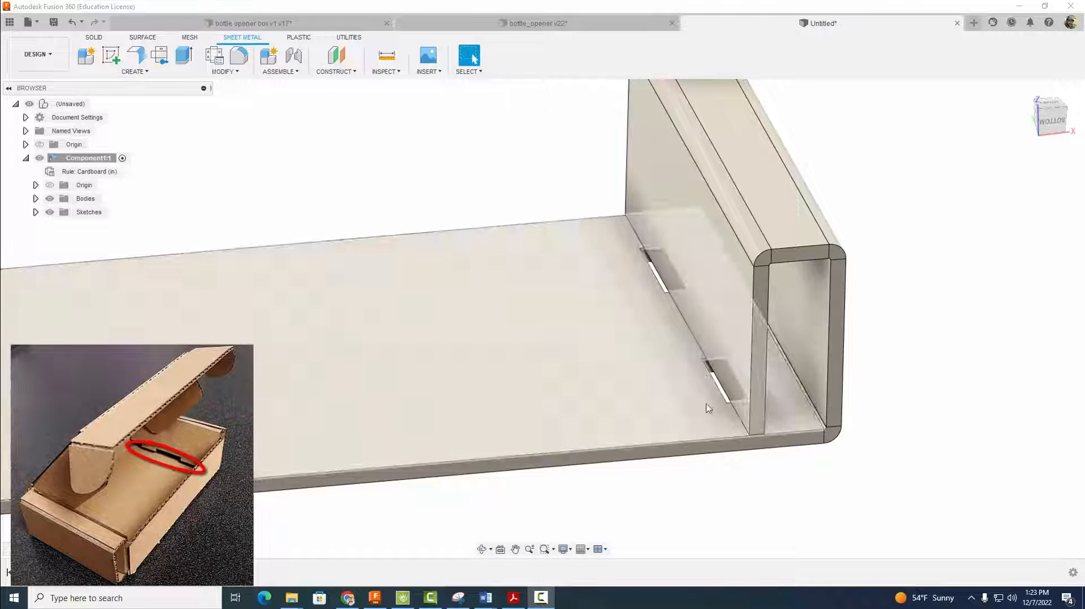
pyautogui.click(136, 57)
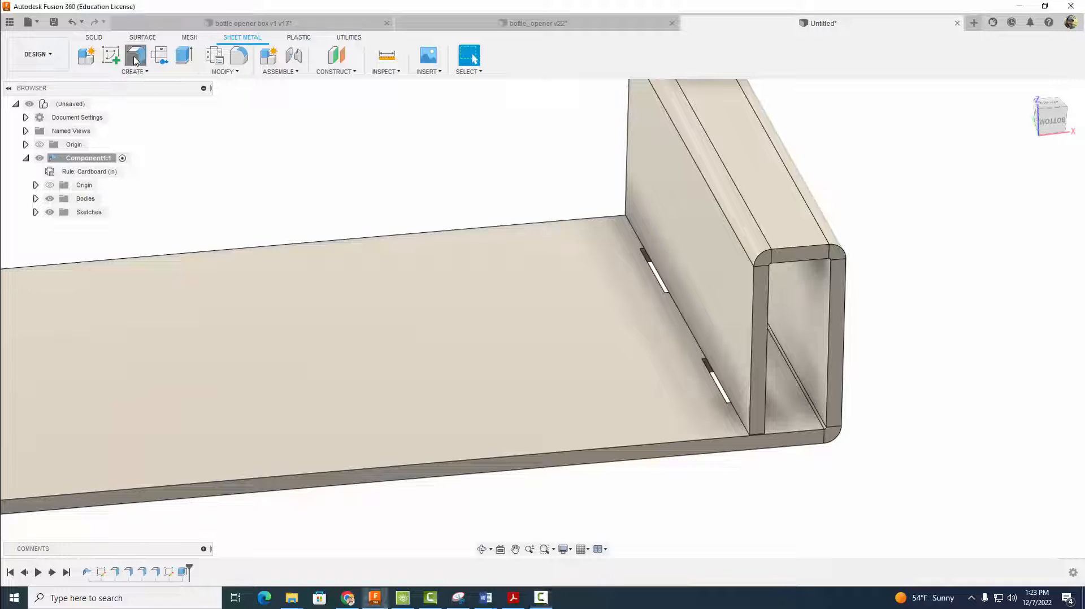
pyautogui.click(681, 326)
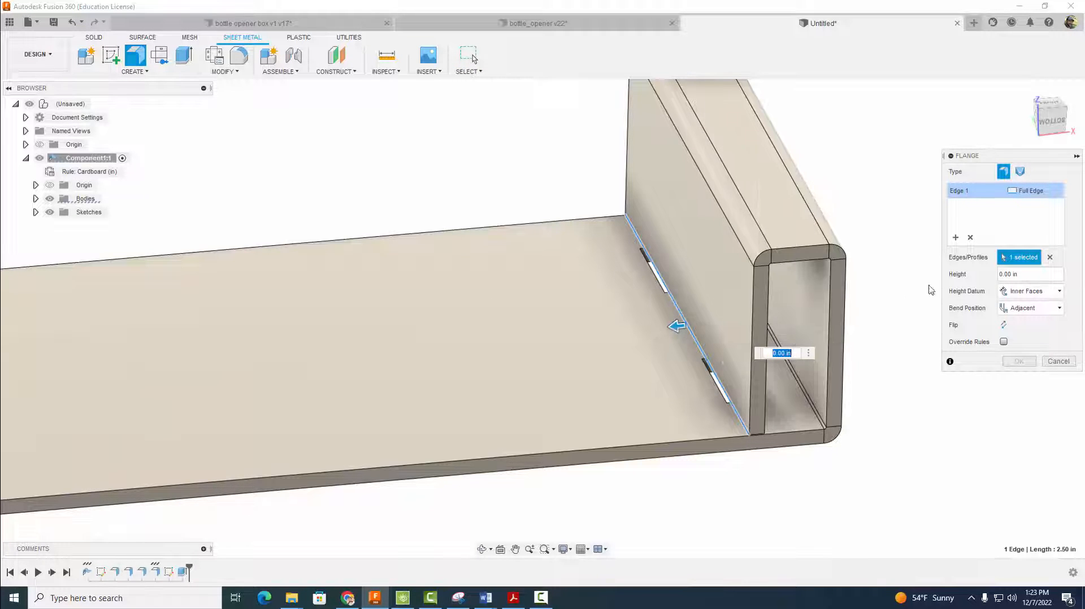
pyautogui.click(1025, 195)
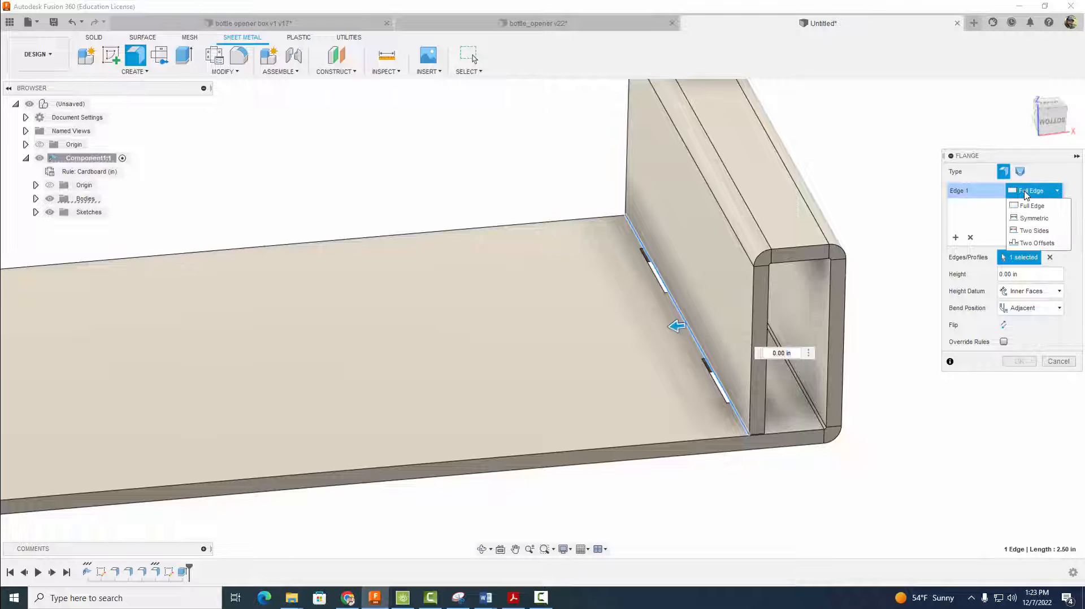
pyautogui.click(1031, 248)
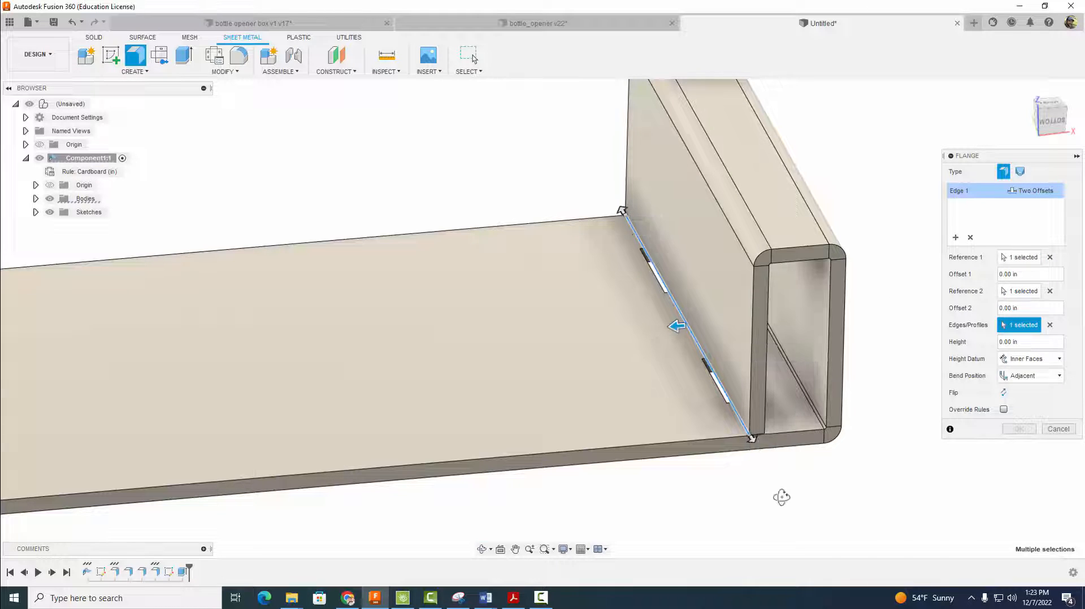
pyautogui.keyDown('shift'); pyautogui.moveTo(783, 498); pyautogui.dragTo(765, 442, button='middle'); pyautogui.keyUp('shift')
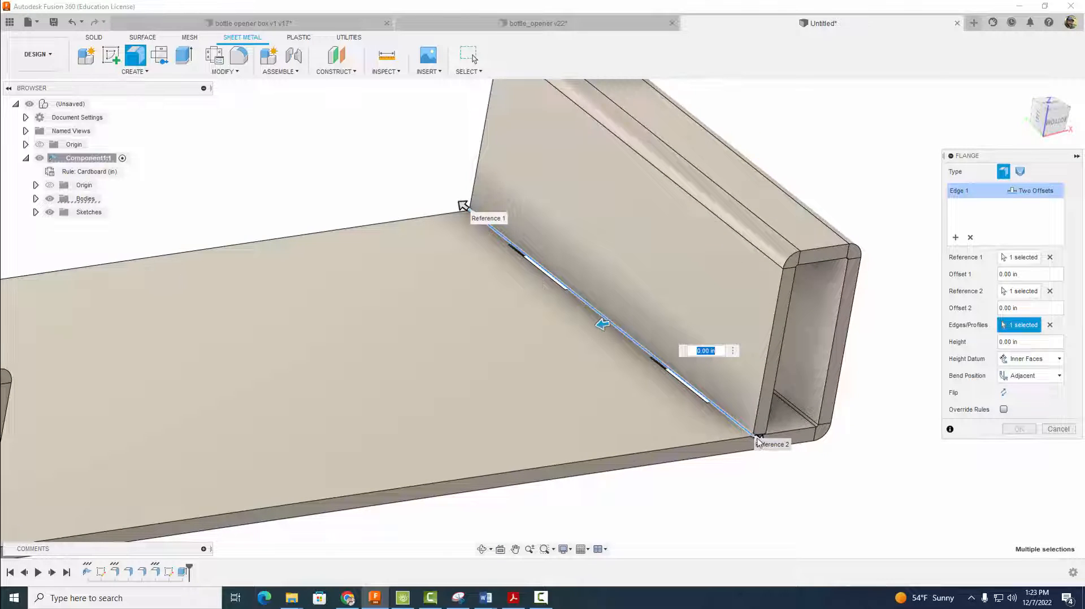
# Position the tab over the slot nearest Reference 2 with Offset 1 at about -1.782 in and Offset 2 at about -0.455 in.
pyautogui.click(462, 204)
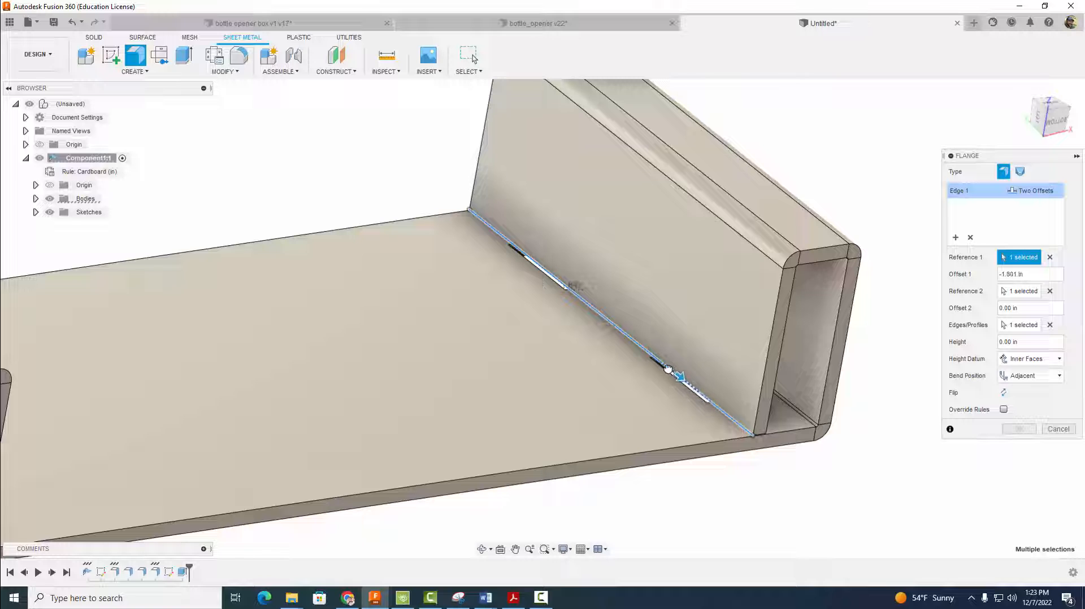
pyautogui.moveTo(665, 368); pyautogui.dragTo(666, 368)
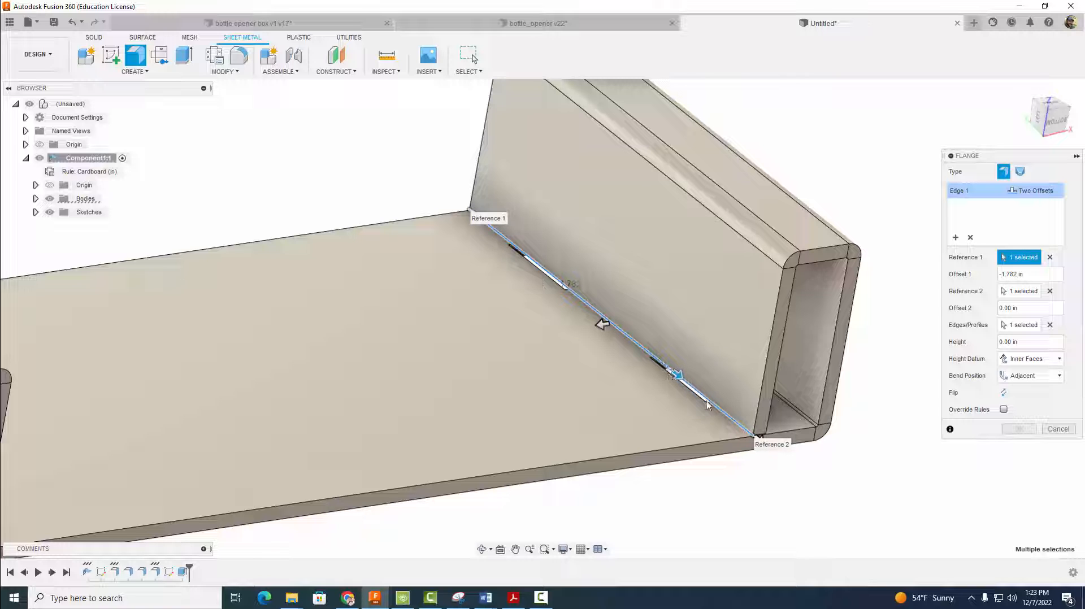
pyautogui.click(760, 441)
pyautogui.moveTo(762, 440); pyautogui.dragTo(711, 401)
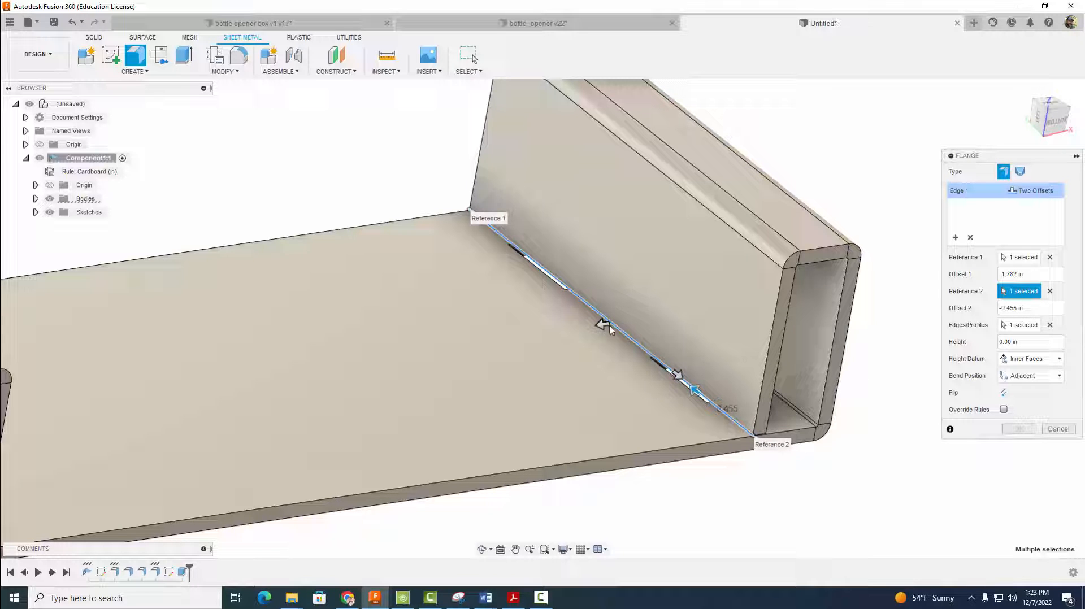
# Set the tab flange's angle to 0 deg and extend it through the slot to a height of about 0.186 in.
pyautogui.moveTo(605, 326); pyautogui.dragTo(573, 328)
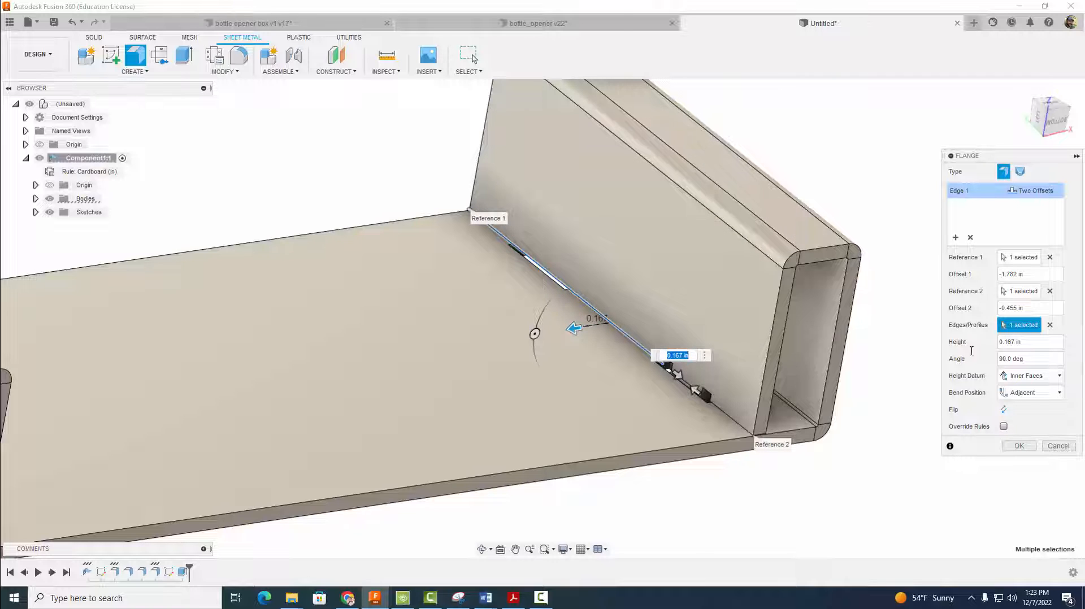
pyautogui.click(996, 360)
pyautogui.write('0')
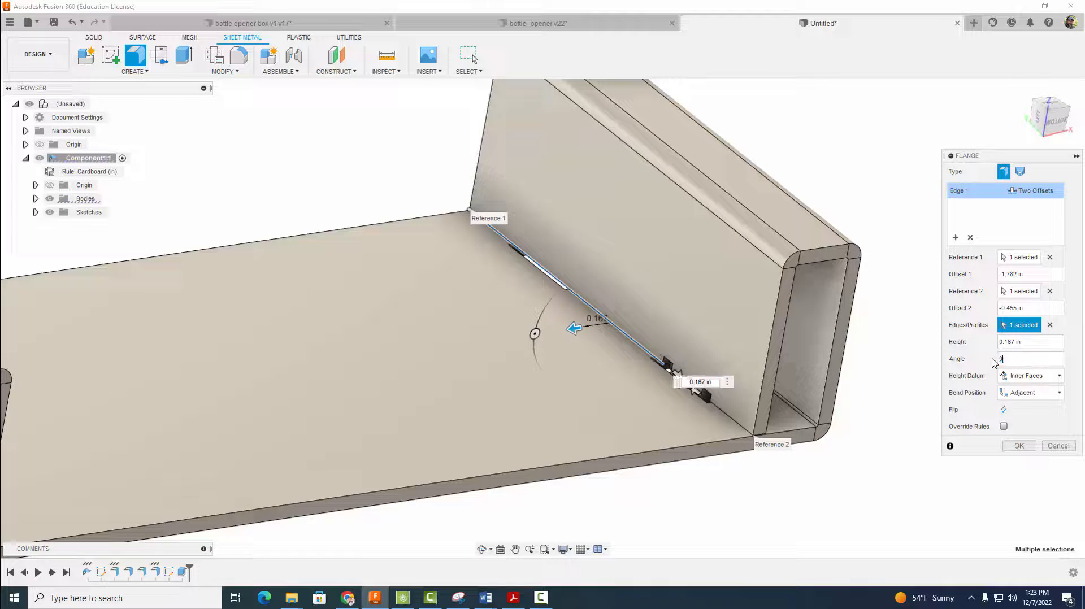
pyautogui.keyDown('shift'); pyautogui.moveTo(750, 503); pyautogui.dragTo(830, 220, button='middle'); pyautogui.keyUp('shift')
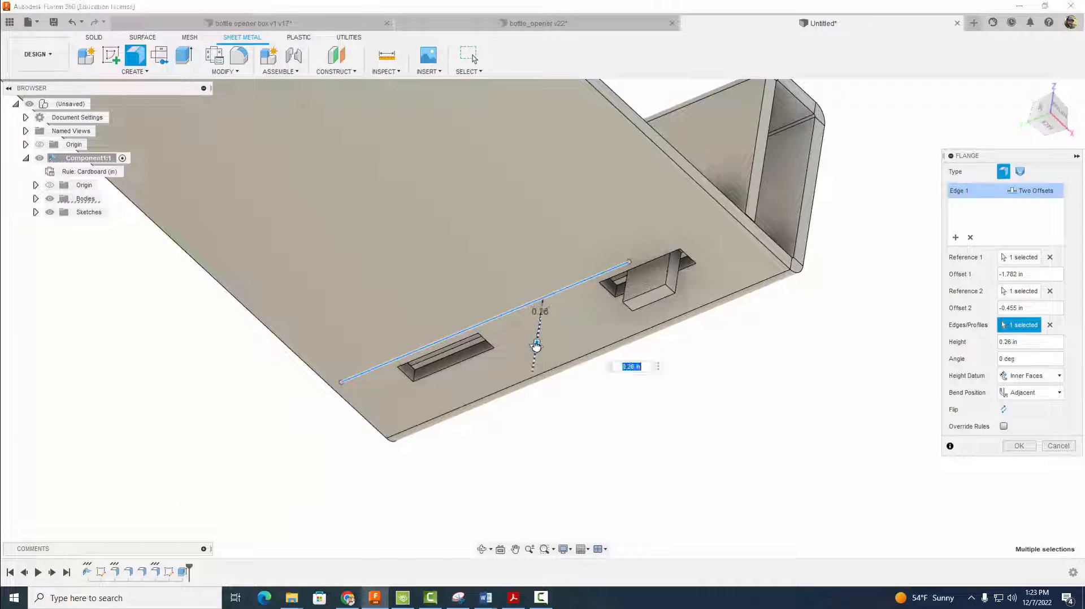
pyautogui.scroll(3, 695, 341)
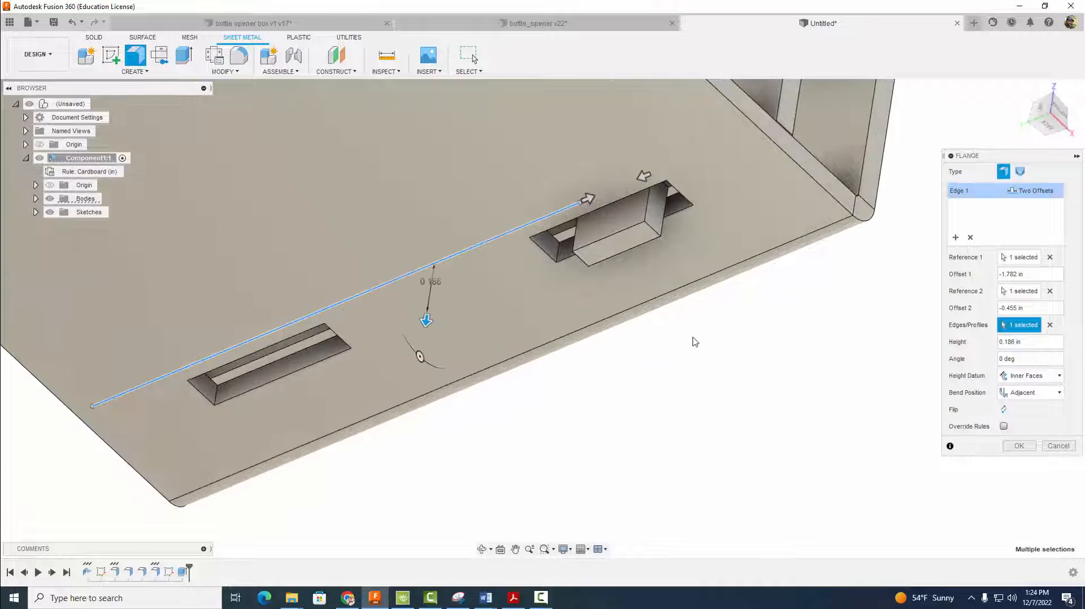
pyautogui.keyDown('shift'); pyautogui.moveTo(701, 347); pyautogui.dragTo(697, 346, button='middle'); pyautogui.keyUp('shift')
pyautogui.keyDown('shift'); pyautogui.moveTo(700, 350); pyautogui.dragTo(705, 356, button='middle'); pyautogui.keyUp('shift')
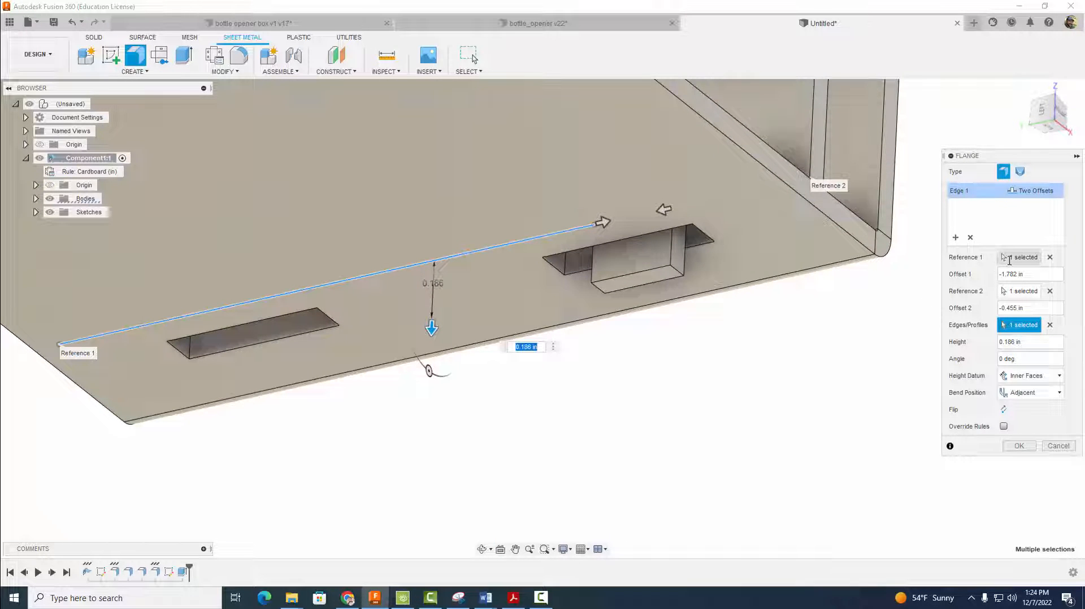
# Replace the tab flange's two offset references with the opposite end faces of the slot it passes through.
pyautogui.click(1015, 292)
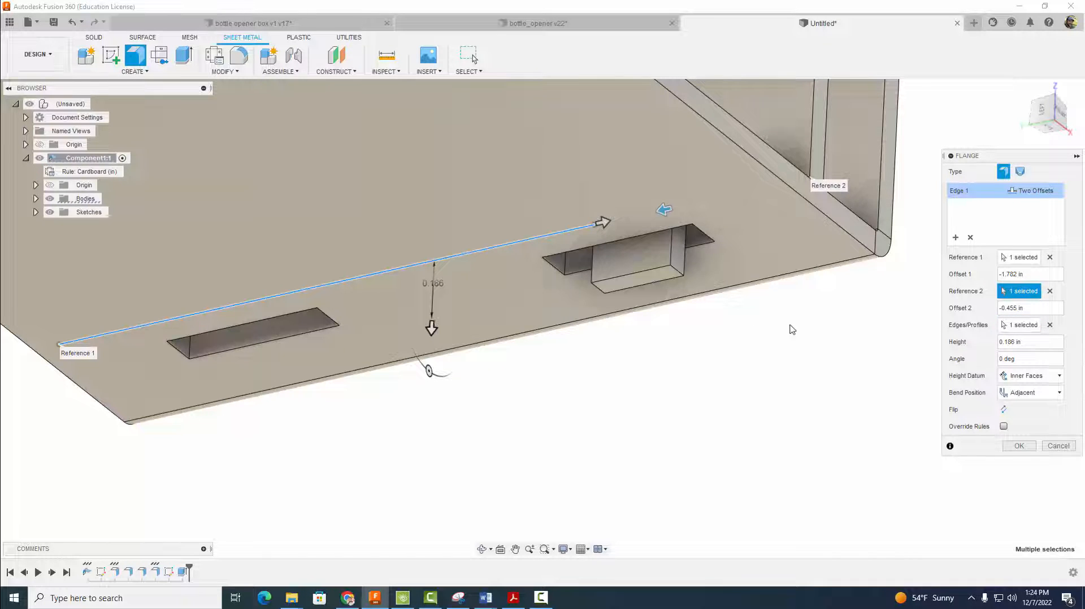
pyautogui.keyDown('shift'); pyautogui.moveTo(789, 327); pyautogui.dragTo(836, 310, button='middle'); pyautogui.keyUp('shift')
pyautogui.scroll(3, 783, 274)
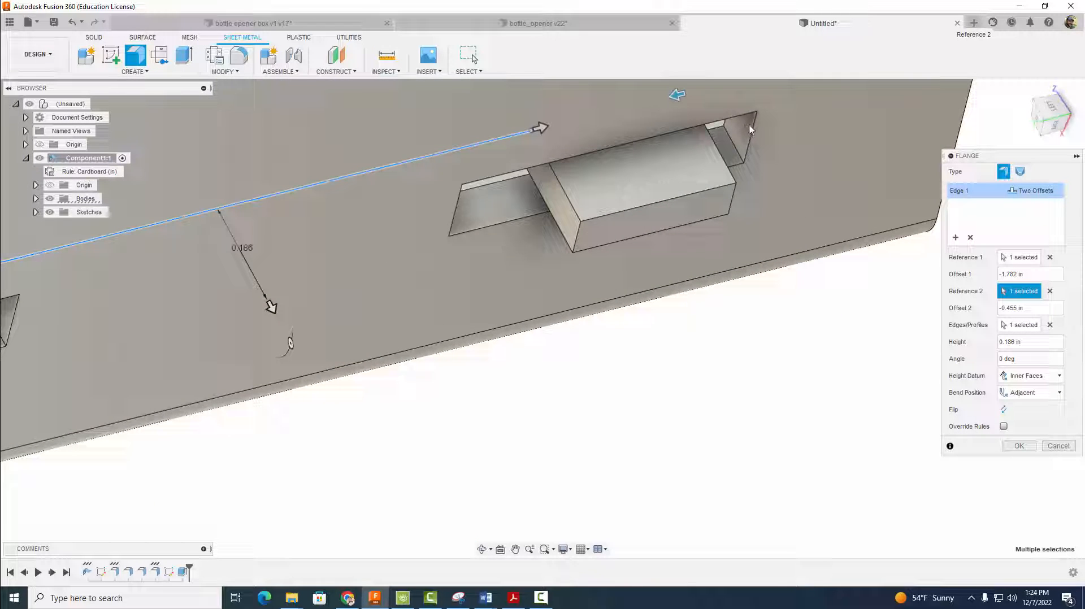
pyautogui.click(1050, 258)
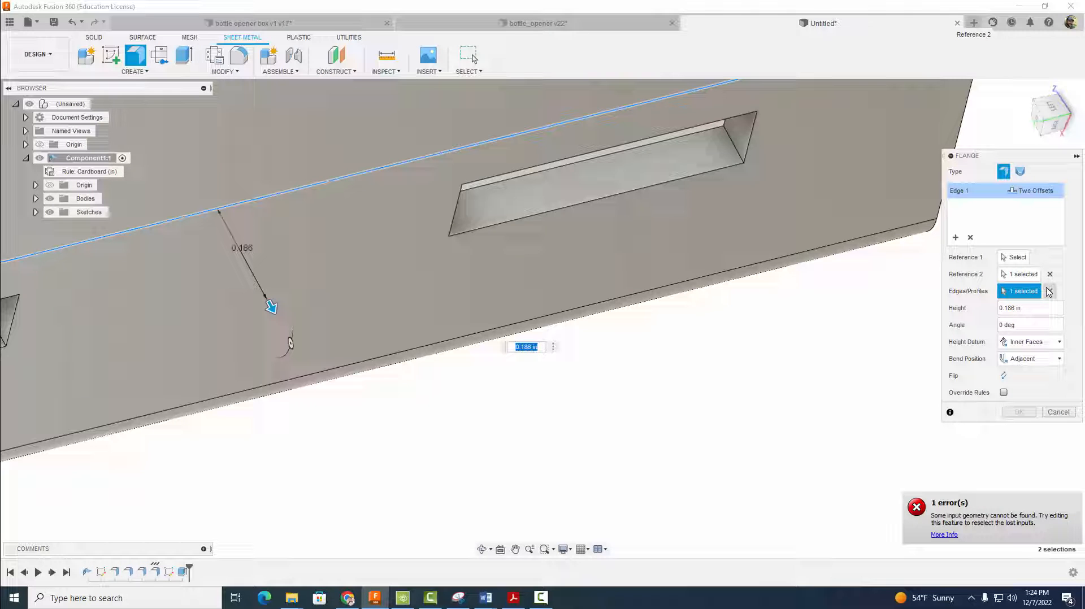
pyautogui.click(1049, 274)
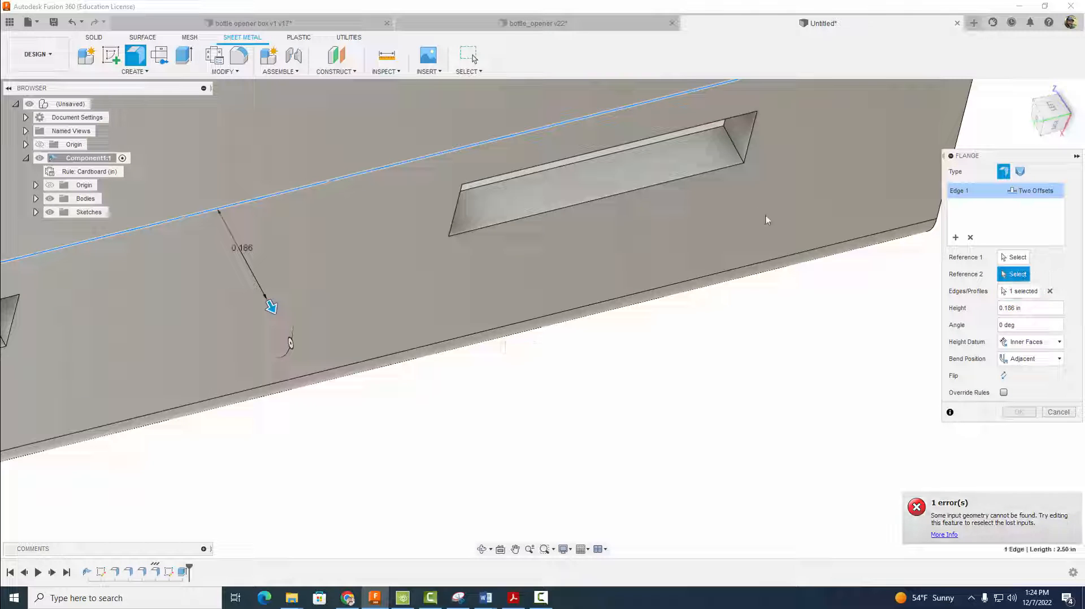
pyautogui.click(744, 137)
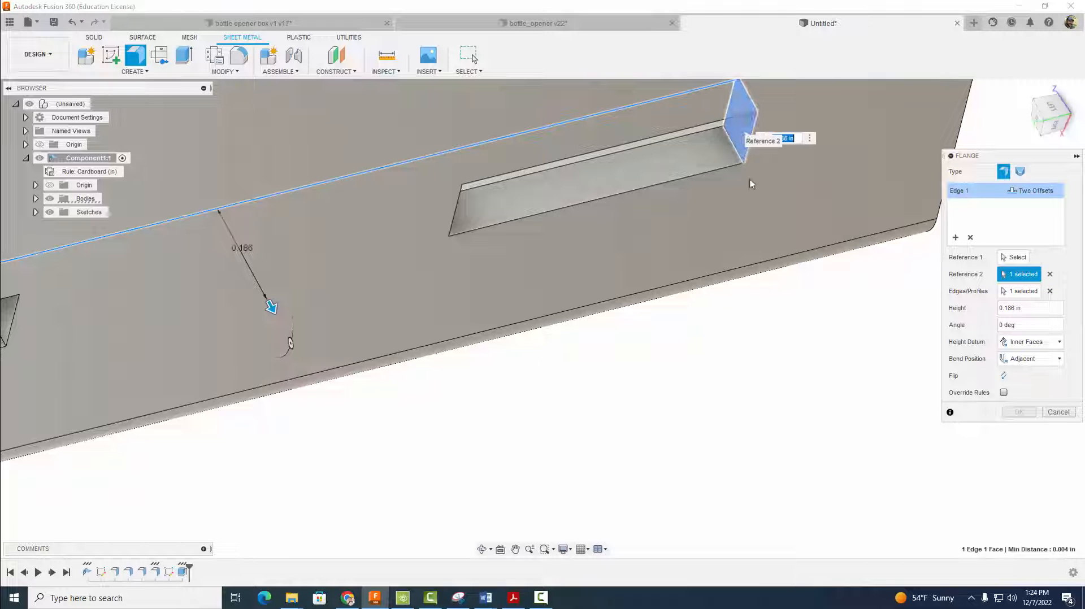
pyautogui.click(1009, 258)
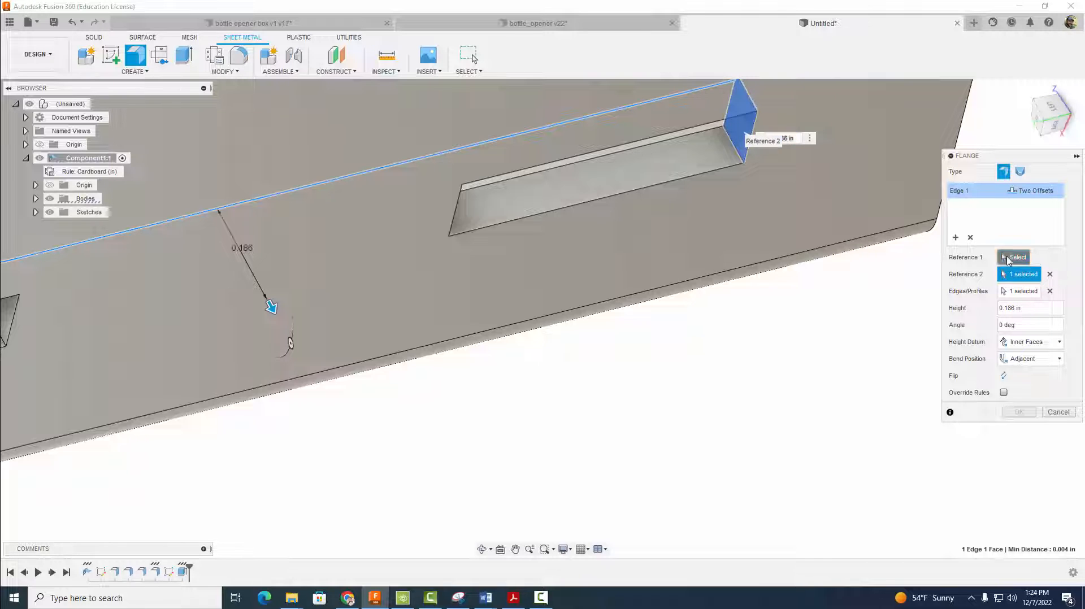
pyautogui.keyDown('shift'); pyautogui.moveTo(904, 288); pyautogui.dragTo(703, 327, button='middle'); pyautogui.keyUp('shift')
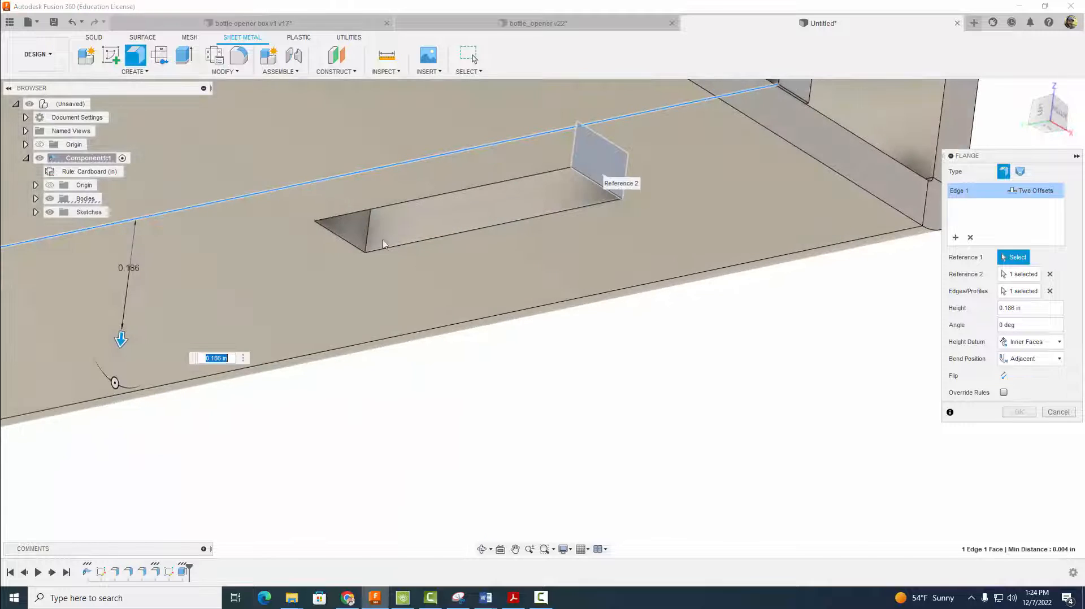
pyautogui.click(353, 233)
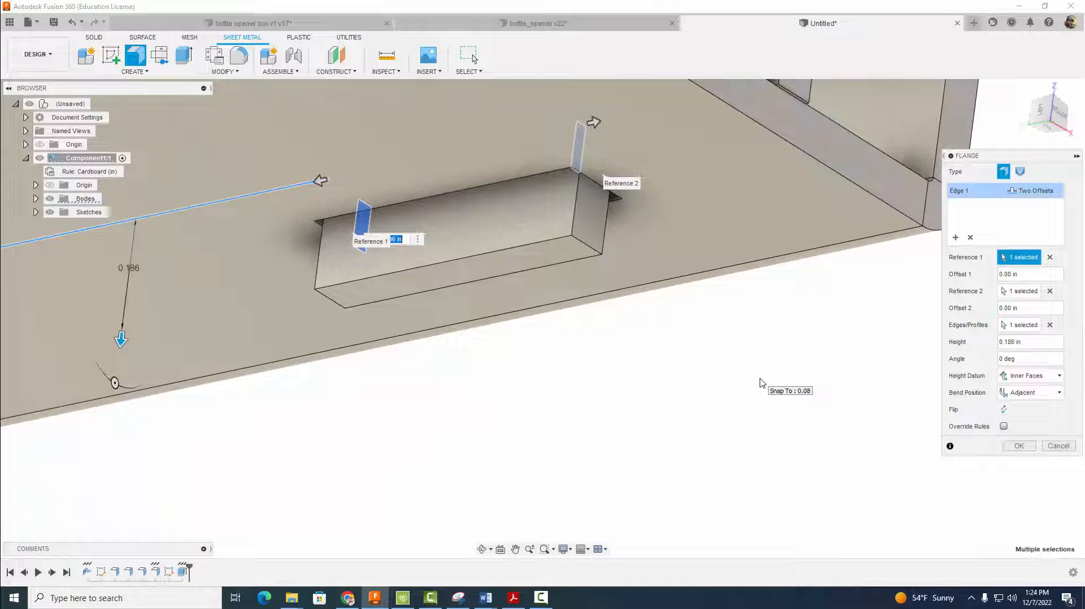
# Set both offsets of the tab flange to -0.02 in from the slot's end faces.
pyautogui.keyDown('shift'); pyautogui.moveTo(654, 396); pyautogui.dragTo(689, 467, button='middle'); pyautogui.keyUp('shift')
pyautogui.keyDown('shift'); pyautogui.moveTo(674, 338); pyautogui.dragTo(713, 287, button='middle'); pyautogui.keyUp('shift')
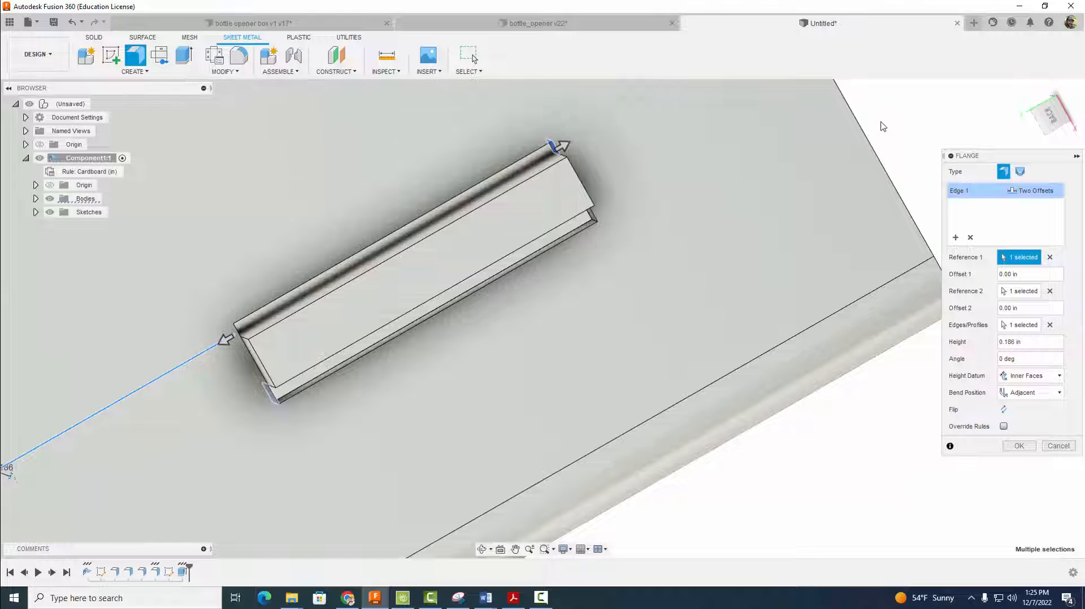
pyautogui.scroll(5, 591, 171)
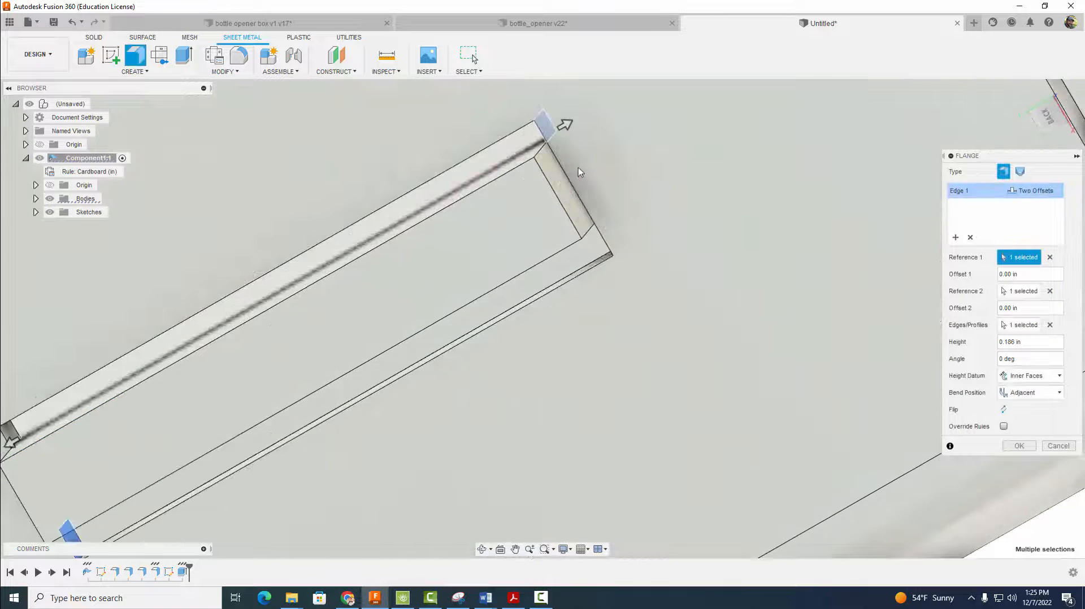
pyautogui.scroll(2, 578, 167)
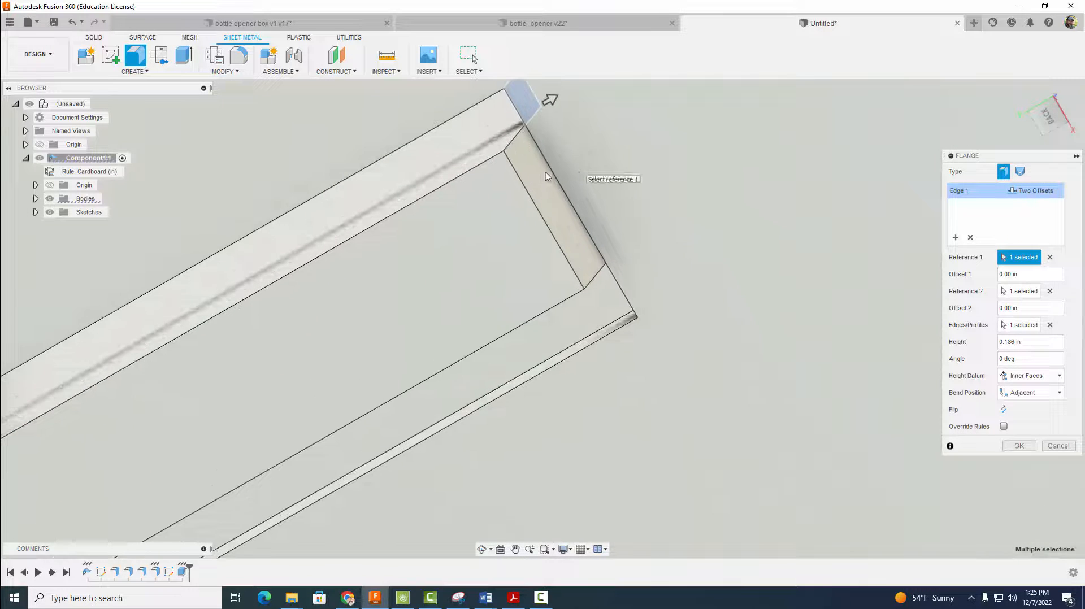
pyautogui.click(998, 275)
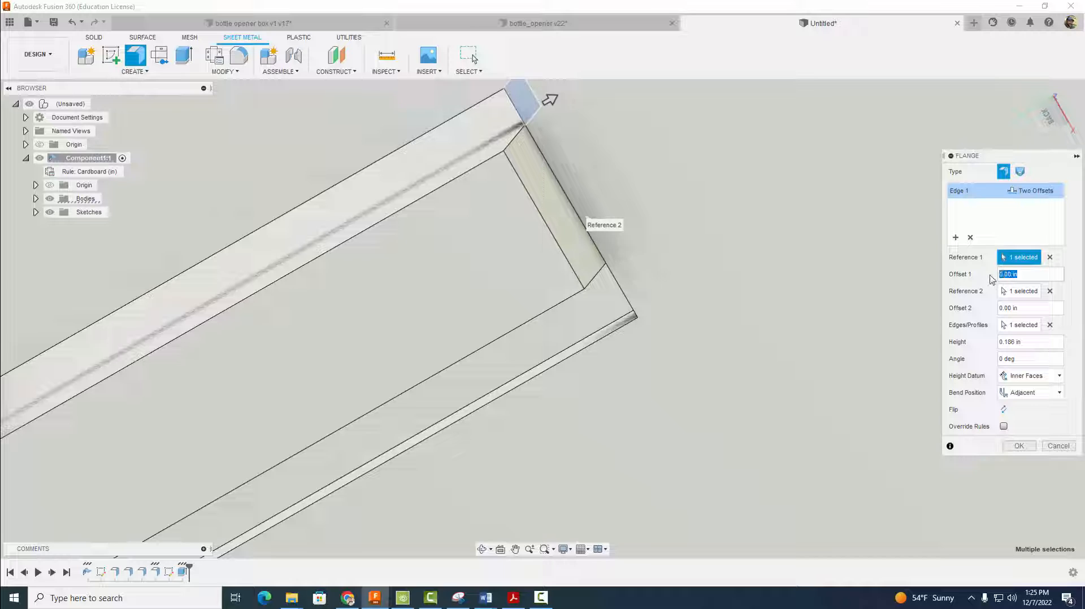
pyautogui.write('-.02')
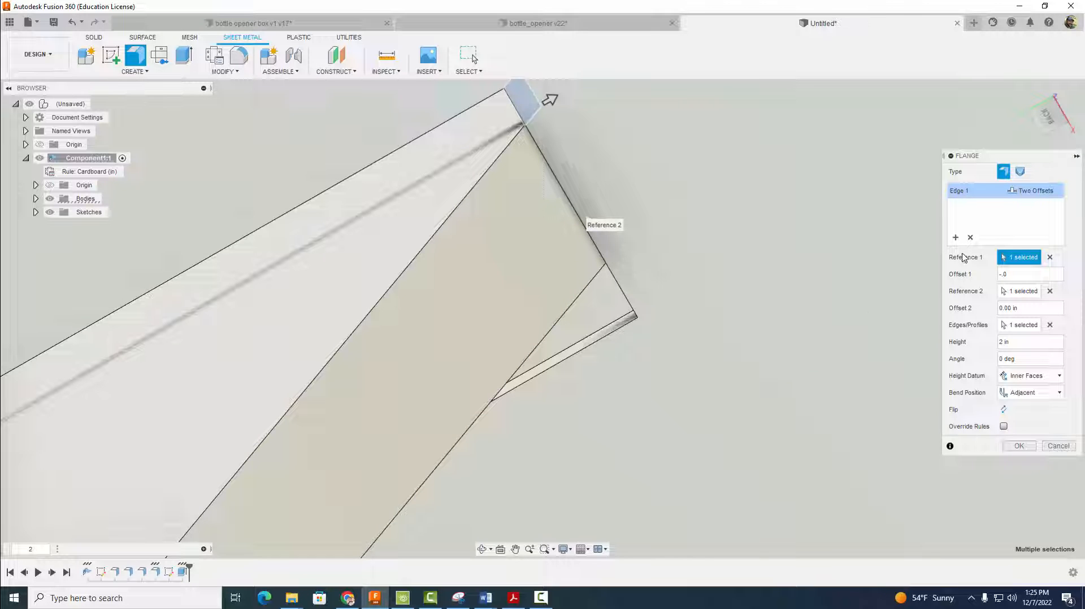
pyautogui.scroll(-4, 901, 298)
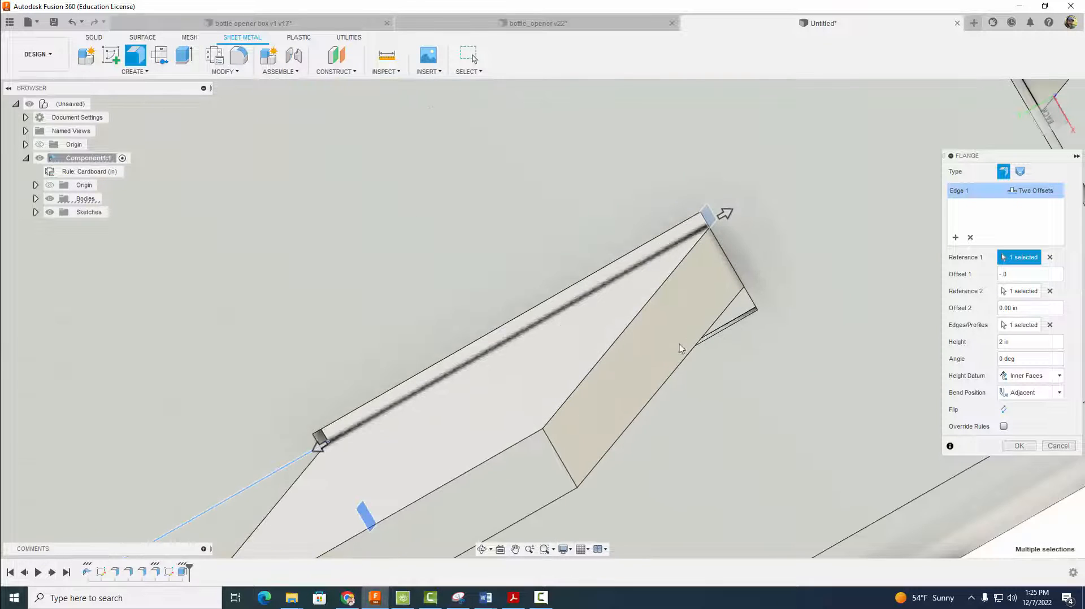
pyautogui.click(1013, 274)
pyautogui.write('-.02')
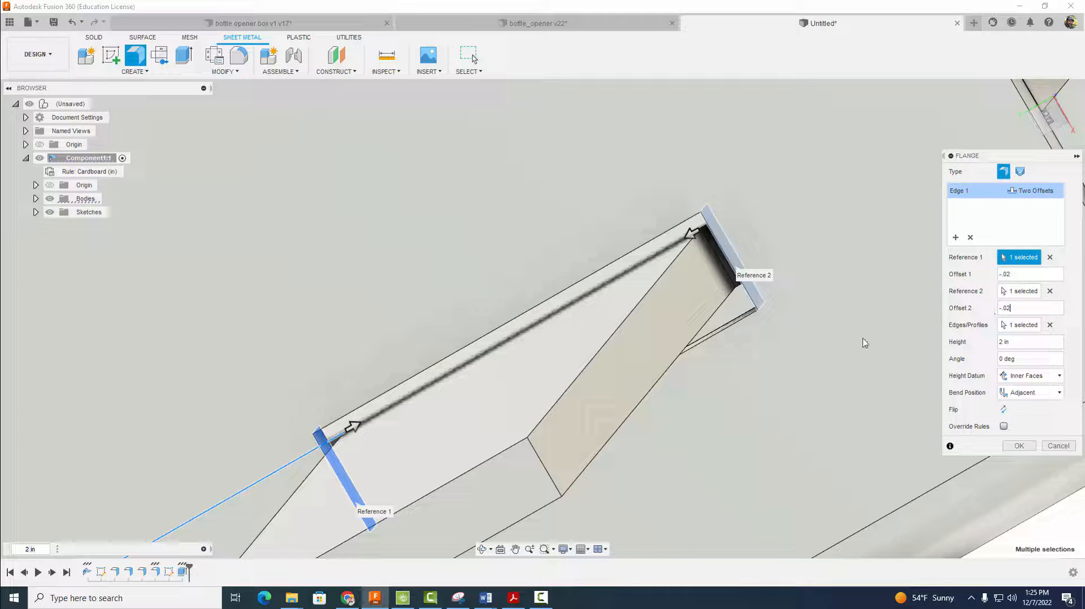
# Set the tab flange's height to 0.09 in and complete the flange.
pyautogui.scroll(-3, 615, 338)
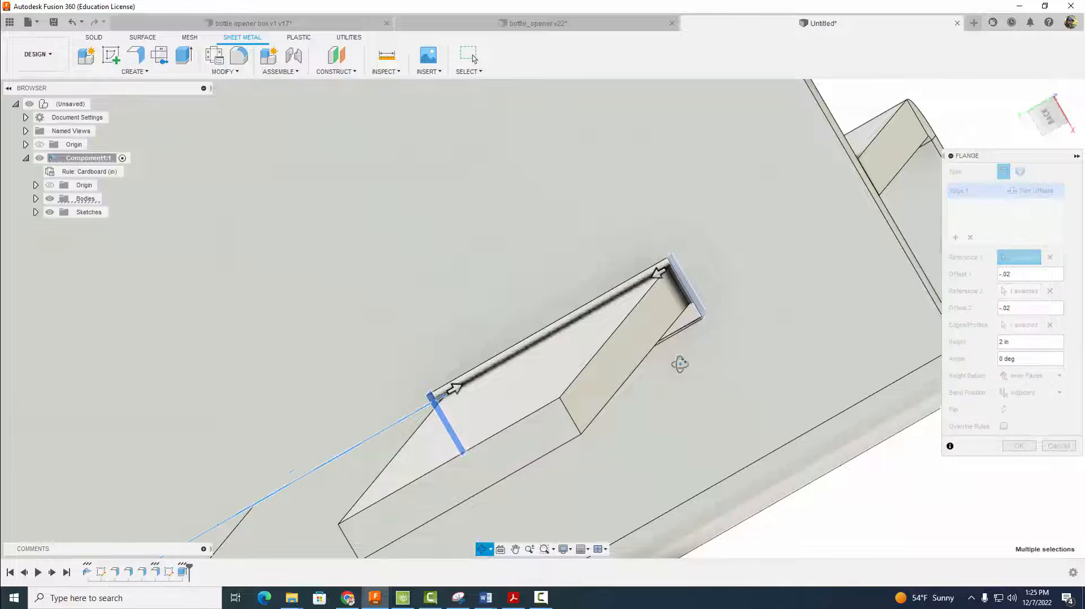
pyautogui.scroll(3, 680, 366)
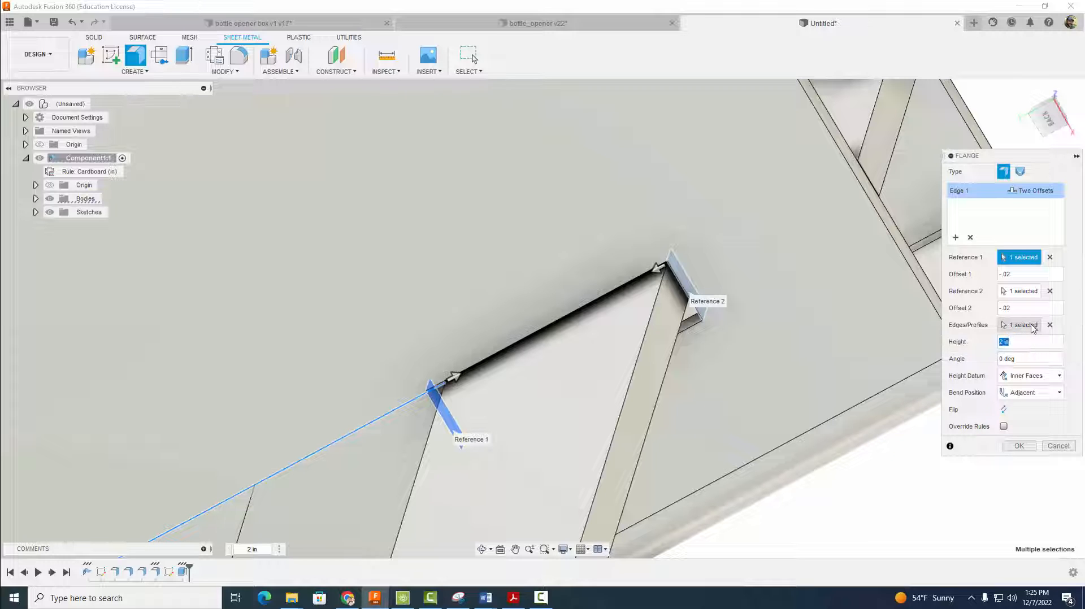
pyautogui.click(1020, 325)
pyautogui.click(845, 331)
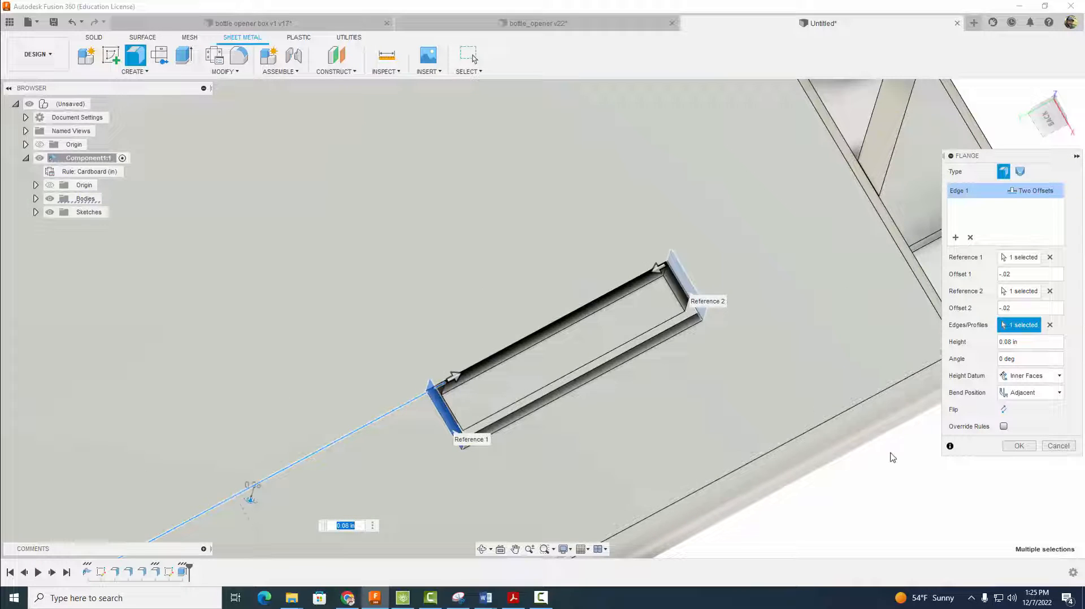
pyautogui.keyDown('shift'); pyautogui.moveTo(886, 457); pyautogui.dragTo(895, 476, button='middle'); pyautogui.keyUp('shift')
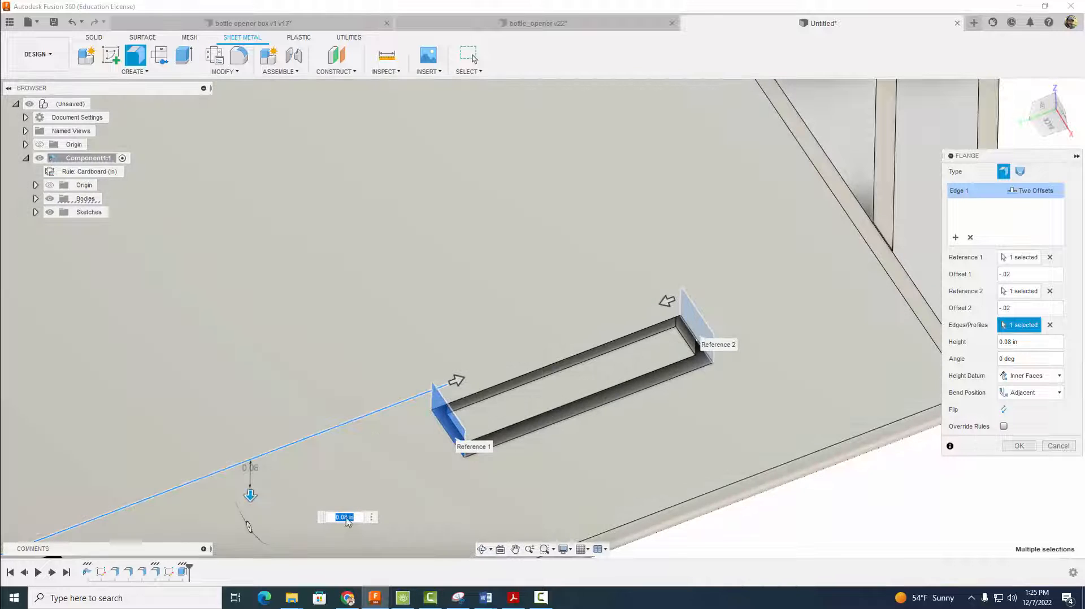
pyautogui.click(347, 521)
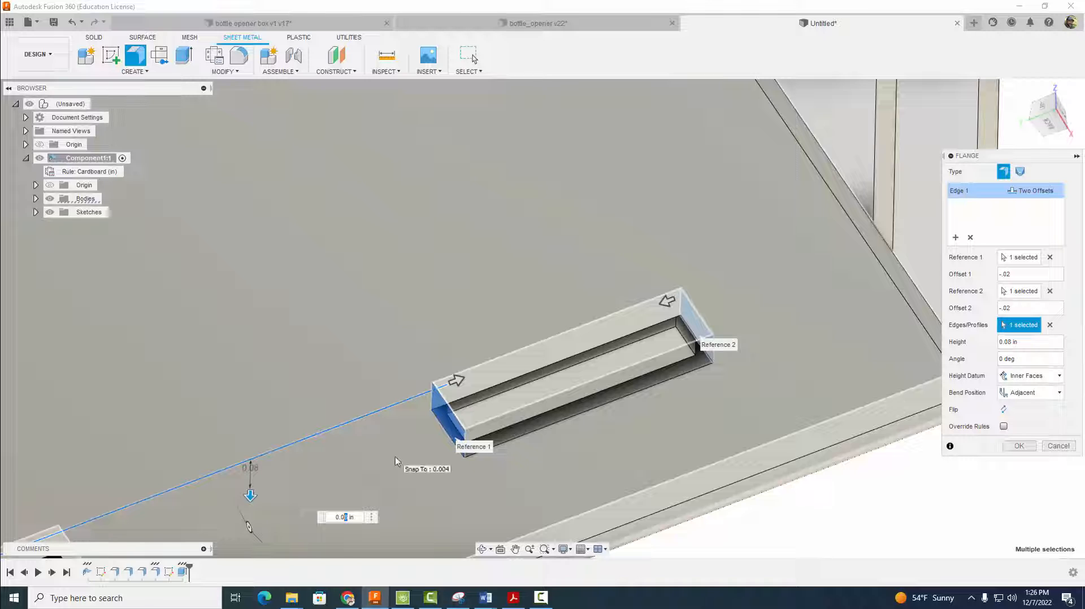
pyautogui.write('9')
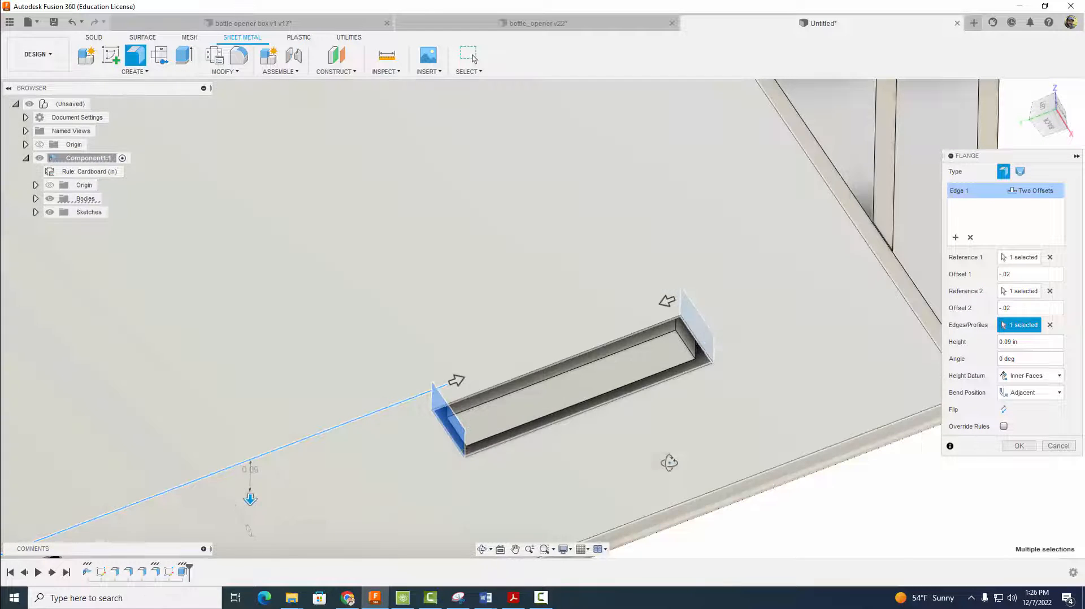
pyautogui.keyDown('shift'); pyautogui.moveTo(668, 460); pyautogui.dragTo(695, 505, button='middle'); pyautogui.keyUp('shift')
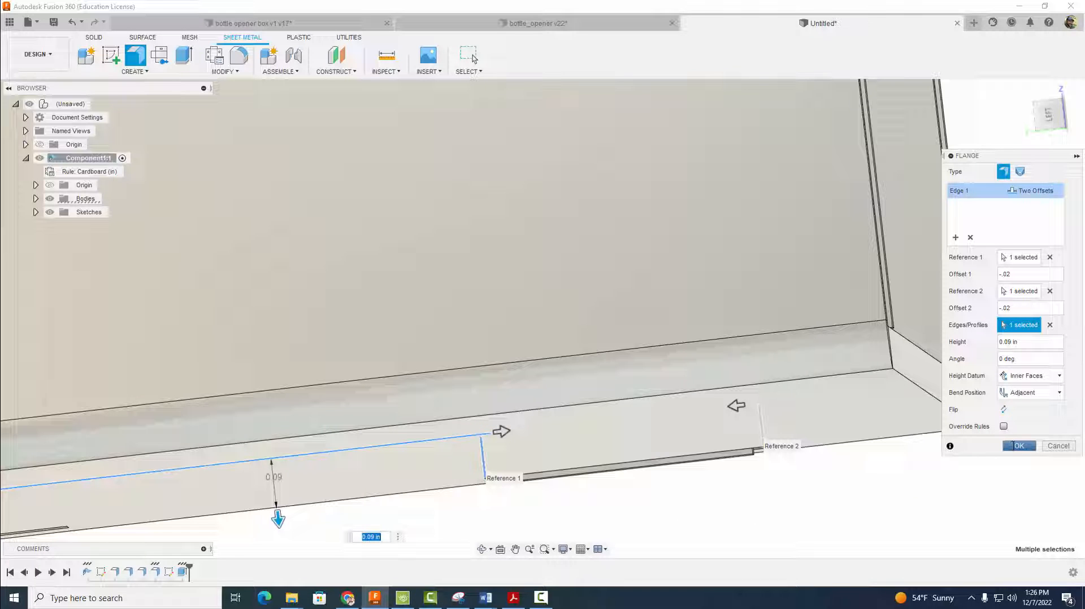
pyautogui.click(1018, 446)
# Start another flange on the remaining free edge of the same inner wall, above the second slot, with the Two Offsets width type.
pyautogui.scroll(-5, 820, 493)
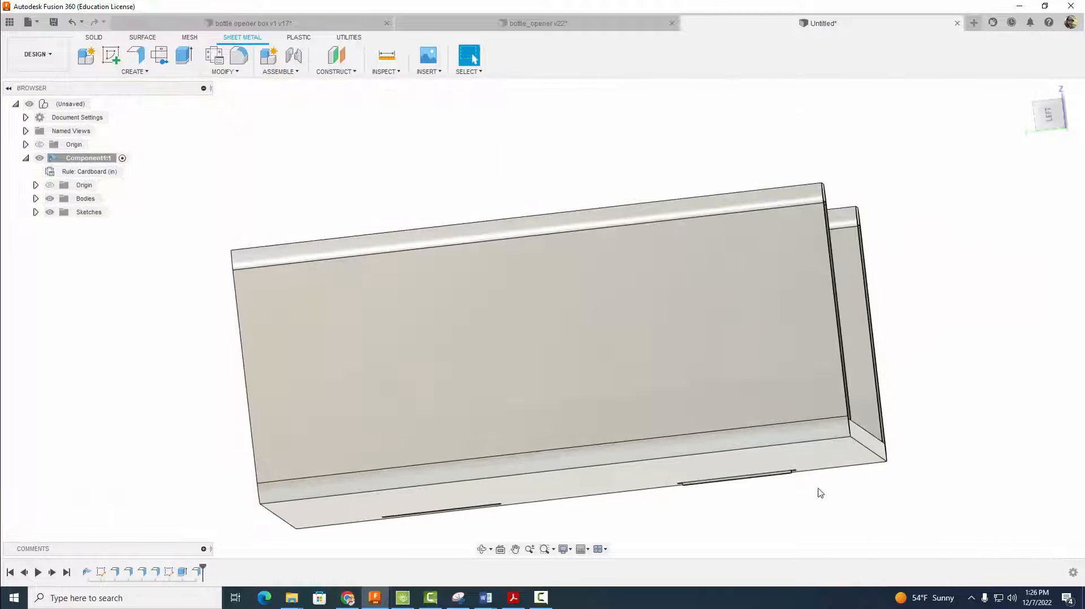
pyautogui.keyDown('shift'); pyautogui.moveTo(820, 493); pyautogui.dragTo(619, 387, button='middle'); pyautogui.keyUp('shift')
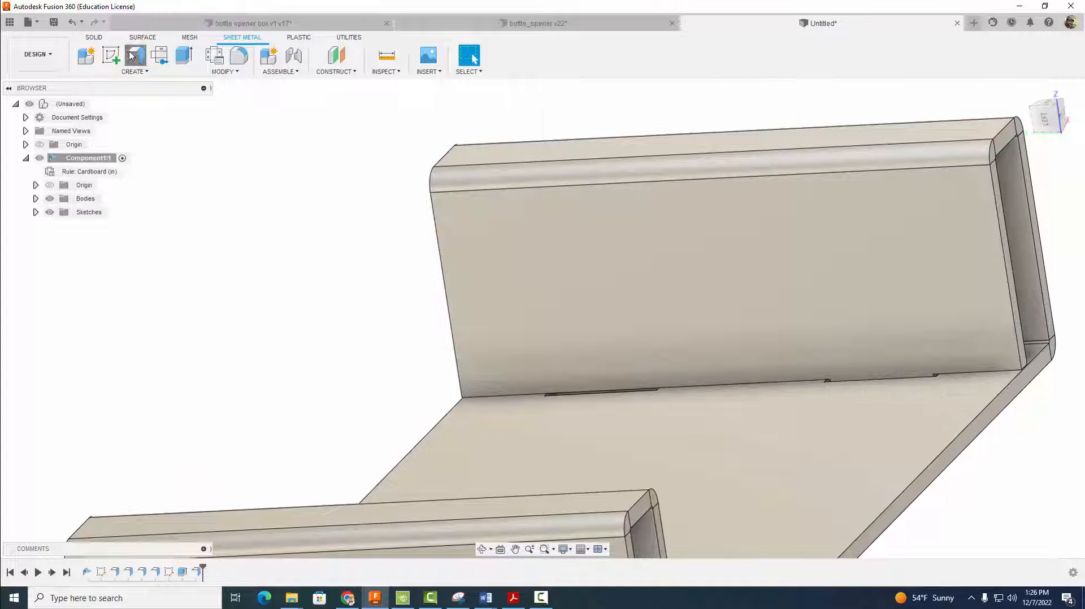
pyautogui.click(132, 55)
pyautogui.click(716, 390)
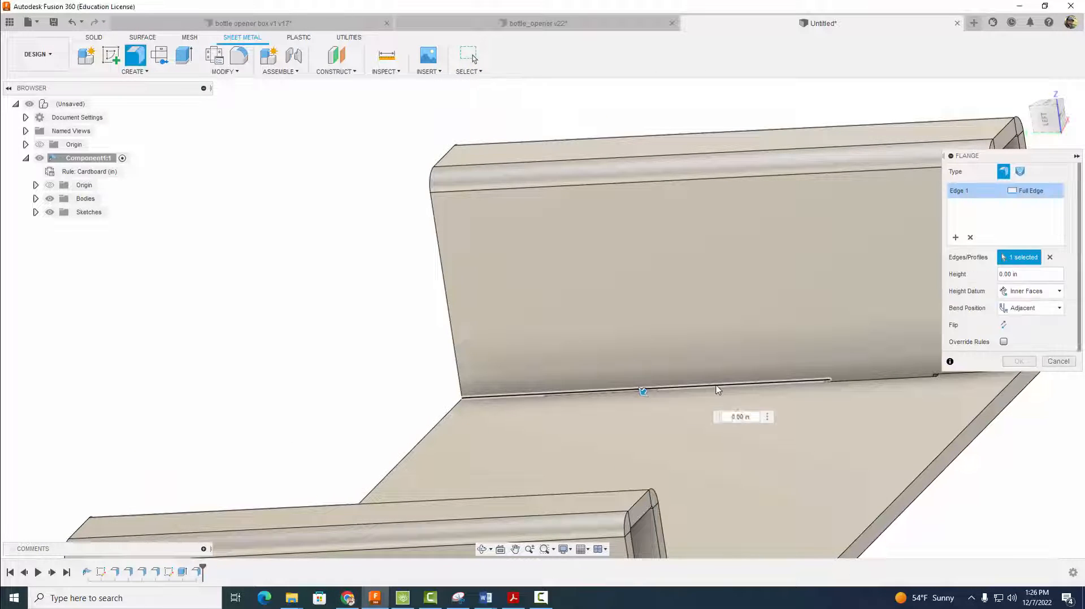
pyautogui.scroll(4, 768, 370)
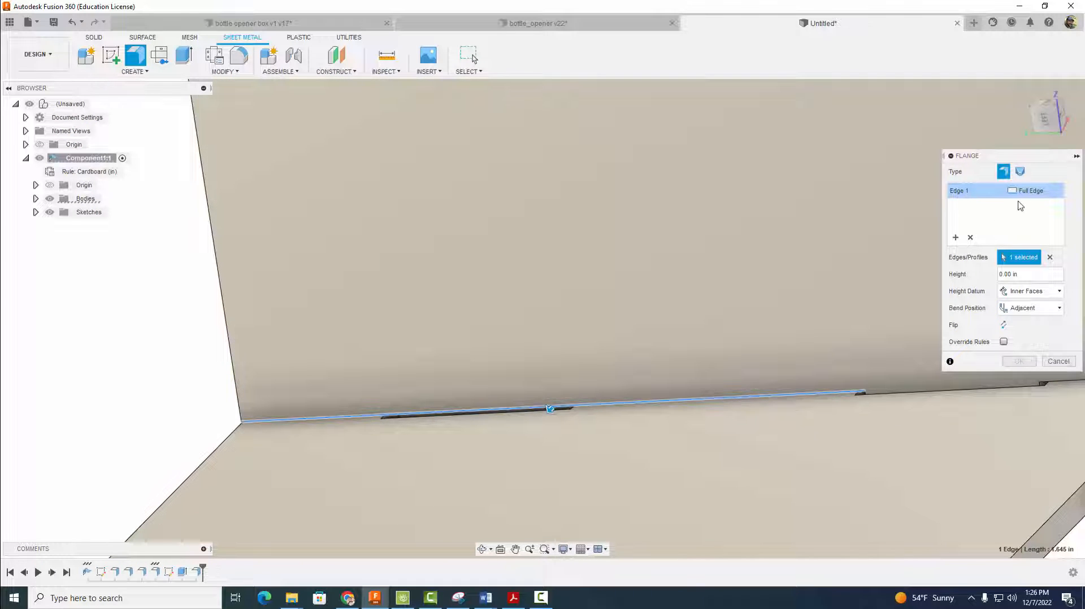
pyautogui.click(1025, 193)
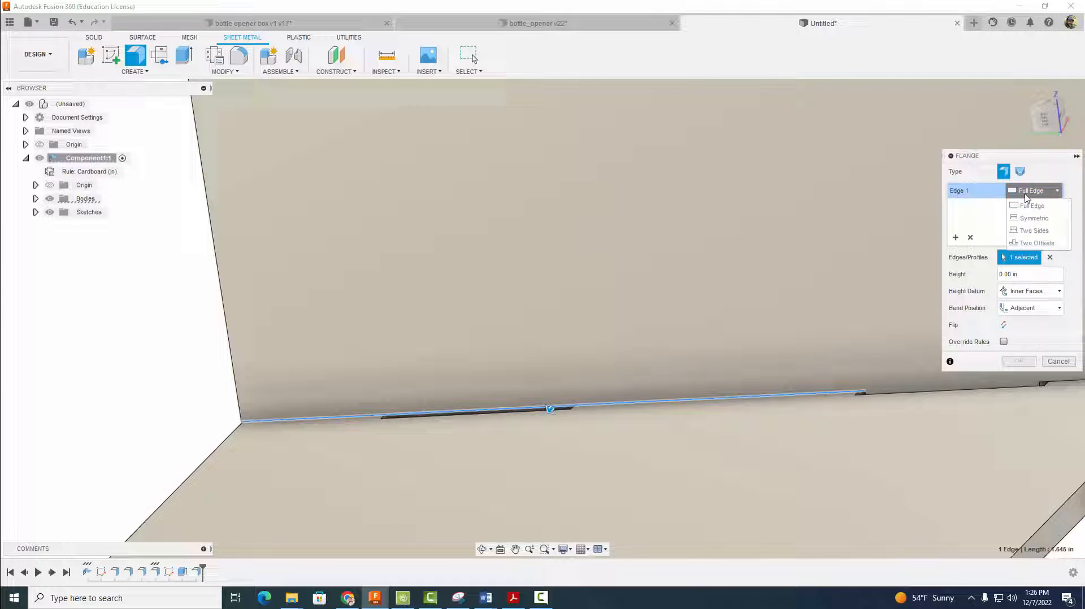
pyautogui.click(1035, 243)
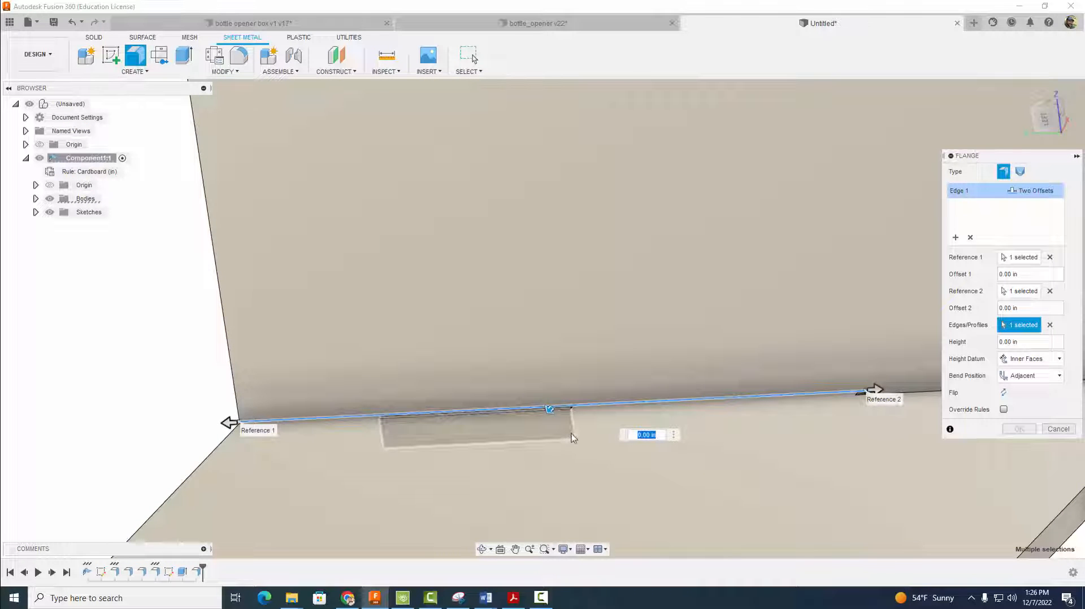
# Set the new flange's Reference 2 and Reference 1 to the opposite end faces of the second slot.
pyautogui.moveTo(572, 438)
pyautogui.keyDown('shift'); pyautogui.mouseDown(button='middle')
pyautogui.moveTo(581, 430)
pyautogui.moveTo(569, 437)
pyautogui.mouseUp(button='middle'); pyautogui.keyUp('shift')
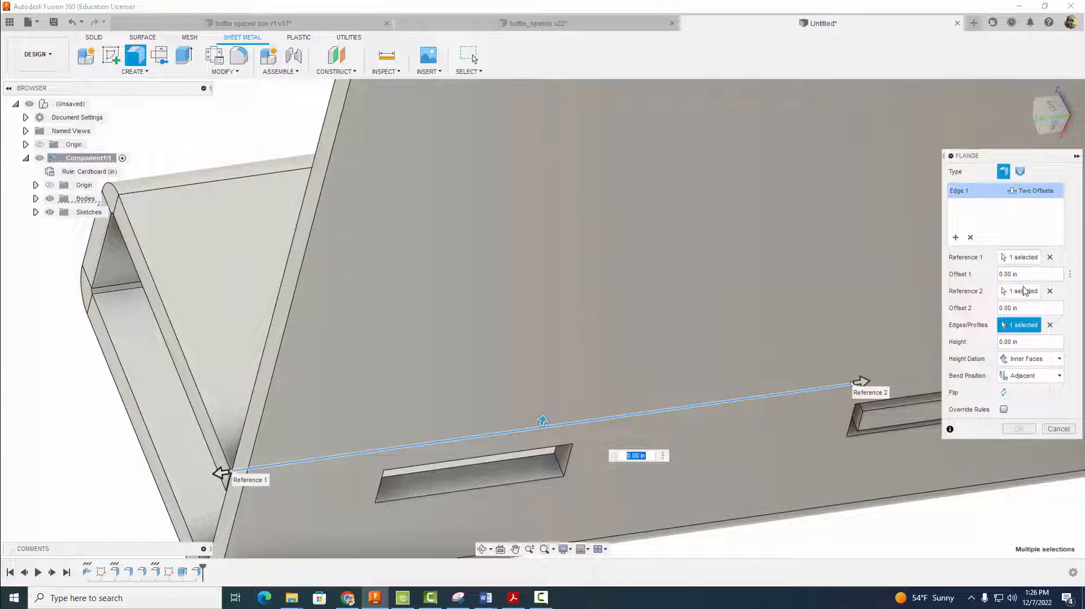
pyautogui.click(1024, 290)
pyautogui.click(562, 466)
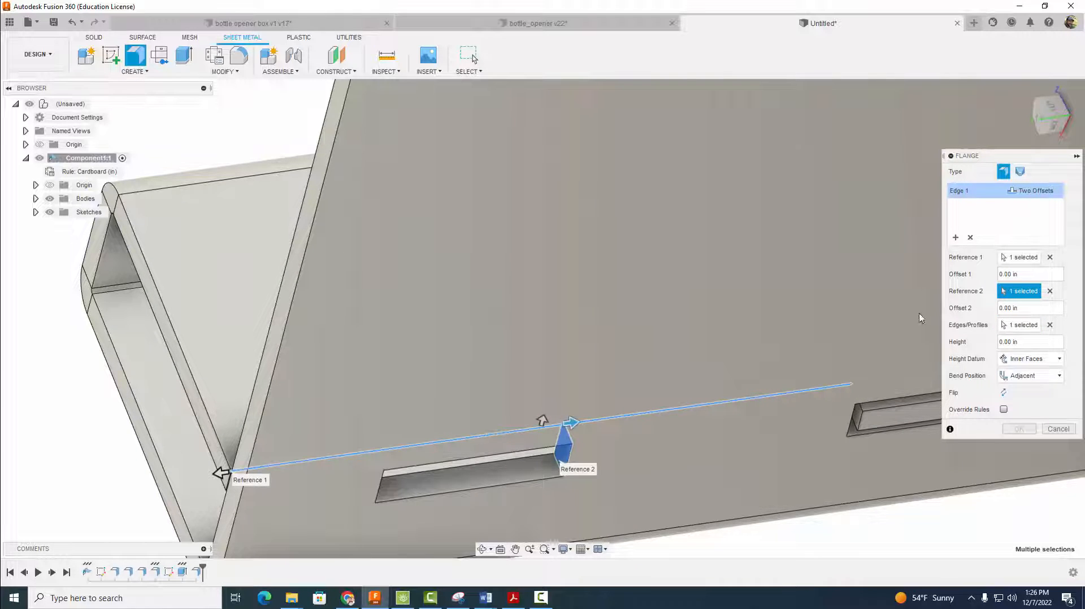
pyautogui.click(1020, 257)
pyautogui.keyDown('shift'); pyautogui.moveTo(656, 441); pyautogui.dragTo(486, 472, button='middle'); pyautogui.keyUp('shift')
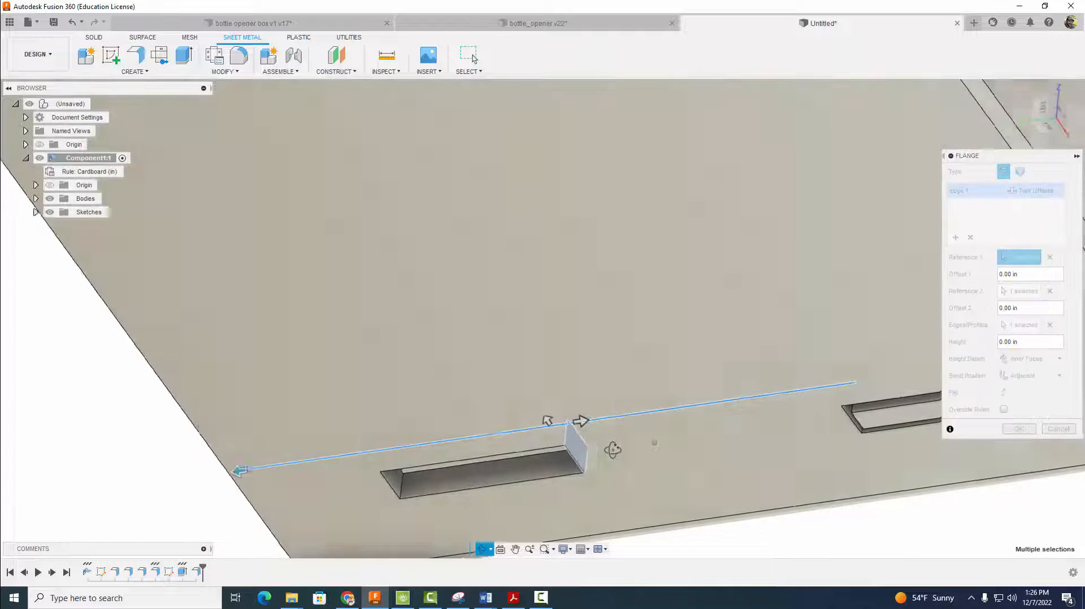
pyautogui.click(419, 487)
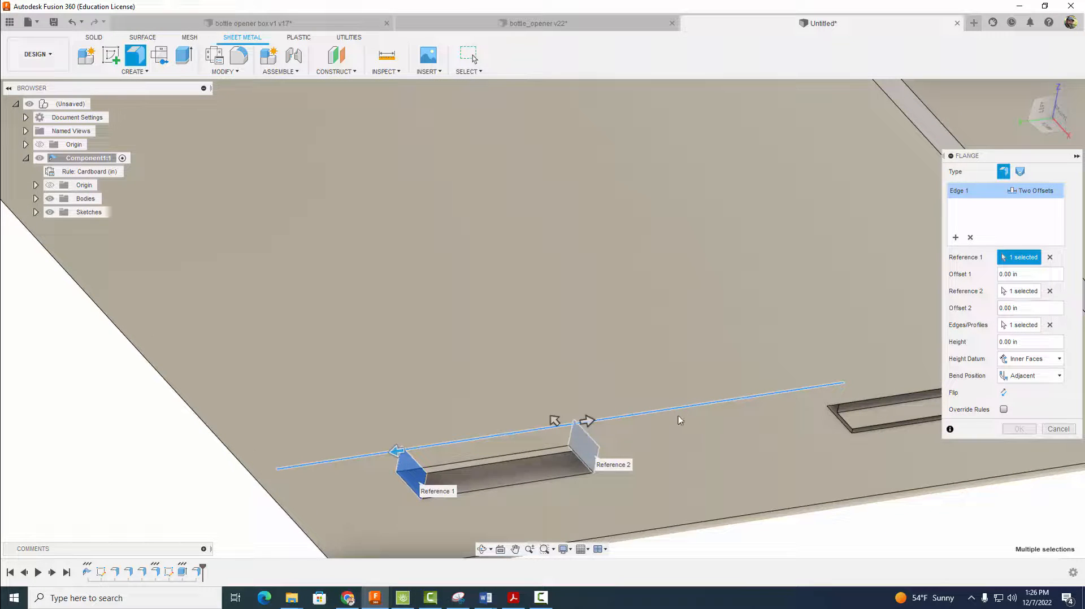
# Extend the second tab flange to about 0.097 in and set its angle to 0 deg.
pyautogui.keyDown('shift'); pyautogui.moveTo(669, 416); pyautogui.dragTo(681, 454, button='middle'); pyautogui.keyUp('shift')
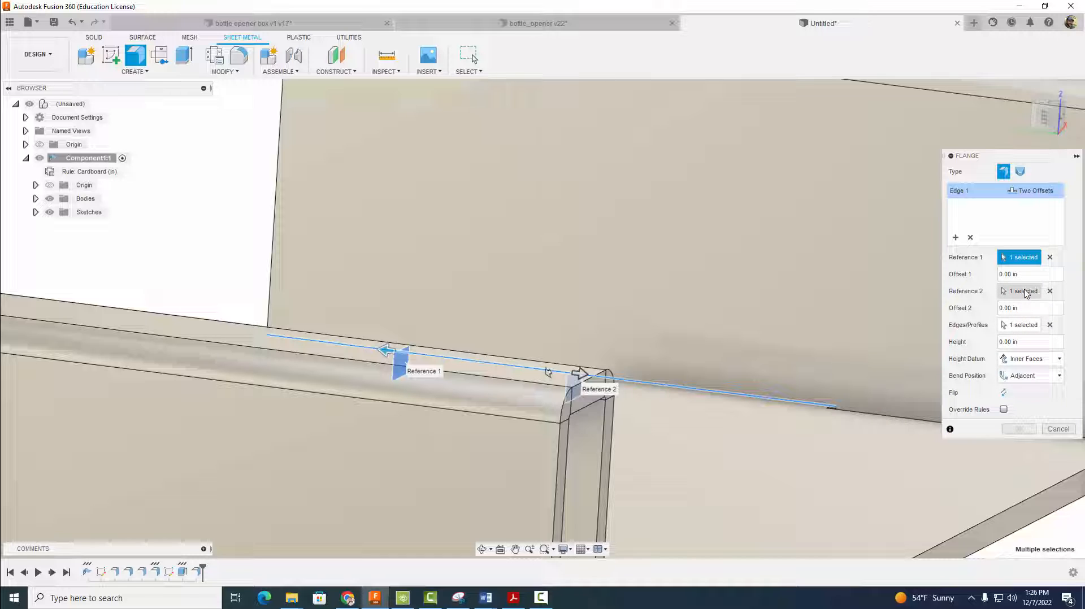
pyautogui.keyDown('shift'); pyautogui.moveTo(675, 317); pyautogui.dragTo(625, 341, button='middle'); pyautogui.keyUp('shift')
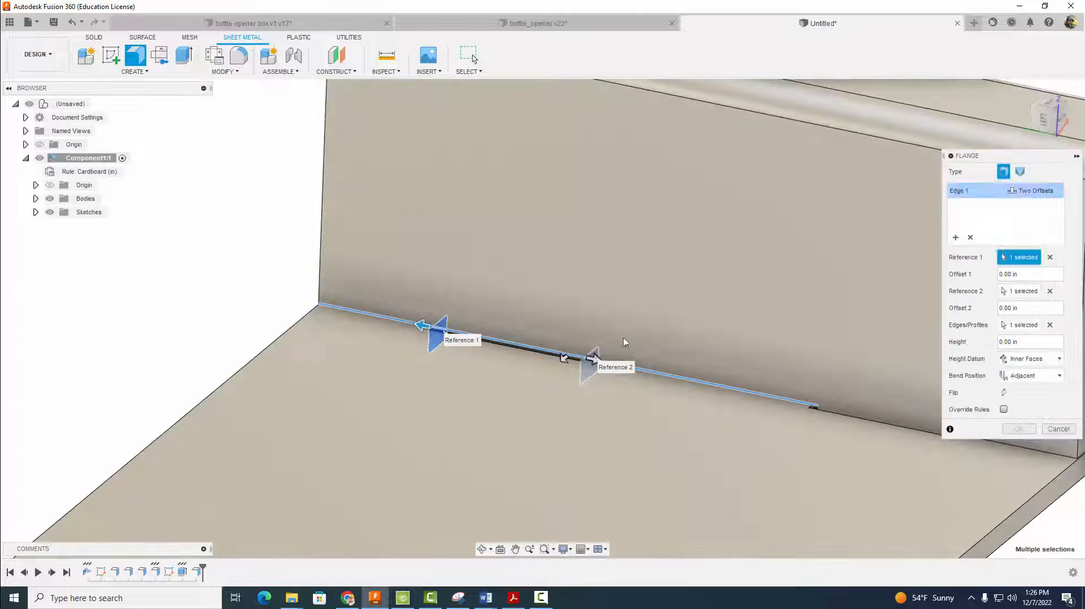
pyautogui.moveTo(564, 357); pyautogui.dragTo(551, 371)
pyautogui.click(1001, 359)
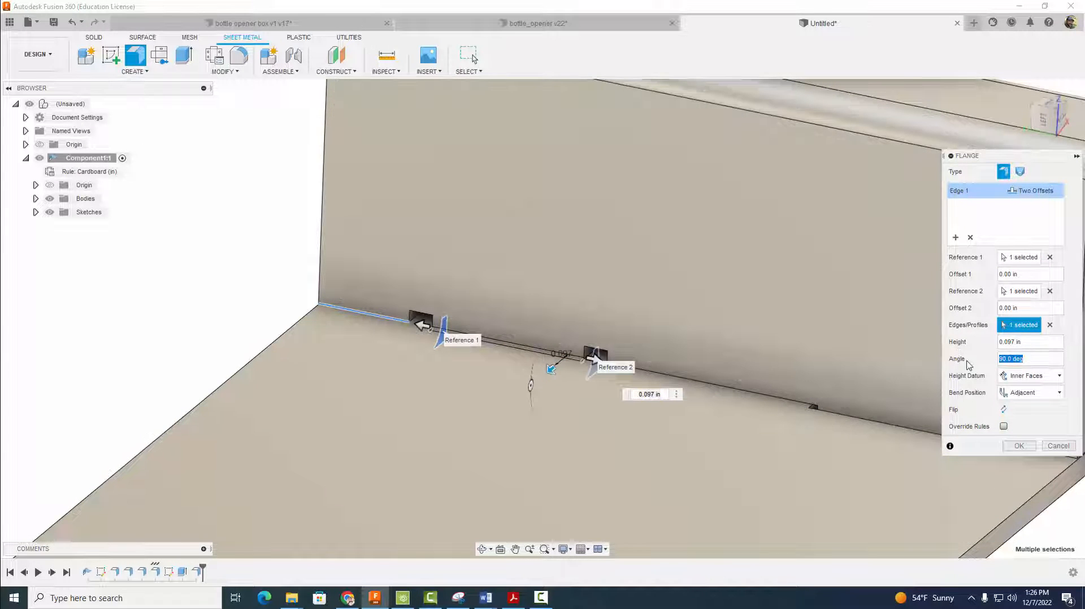
pyautogui.write('0')
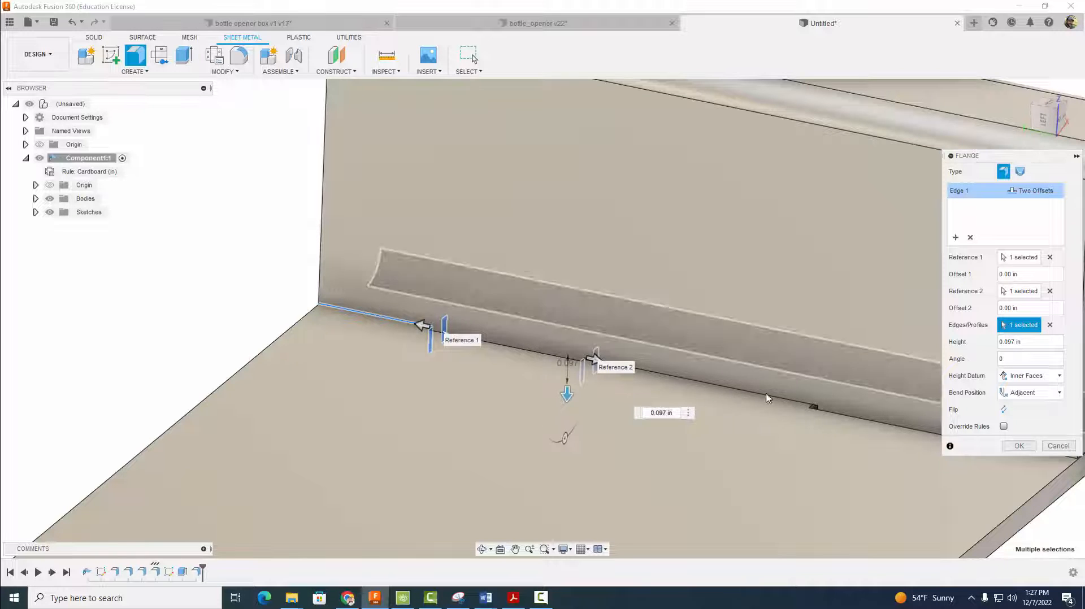
# Set the second tab flange's height to 0.09 in and both of its offsets to -0.02 in.
pyautogui.scroll(-1, 547, 423)
pyautogui.keyDown('shift'); pyautogui.moveTo(548, 423); pyautogui.dragTo(598, 357, button='middle'); pyautogui.keyUp('shift')
pyautogui.click(582, 391)
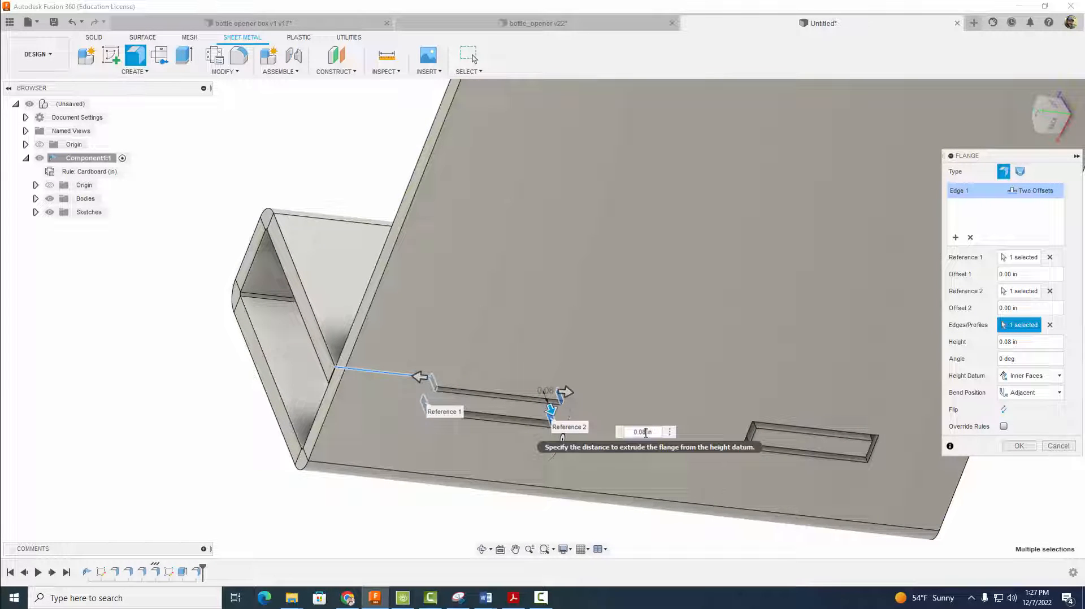
pyautogui.write('9')
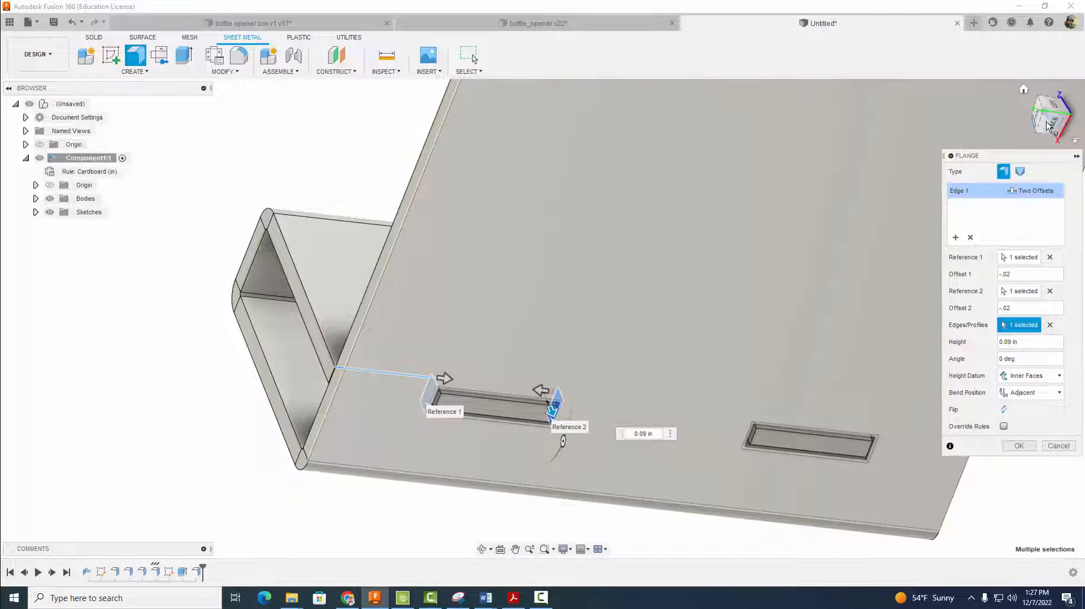
# Check how both tabs fit in their slots from the underside of the base, and complete the second tab flange.
pyautogui.click(1052, 125)
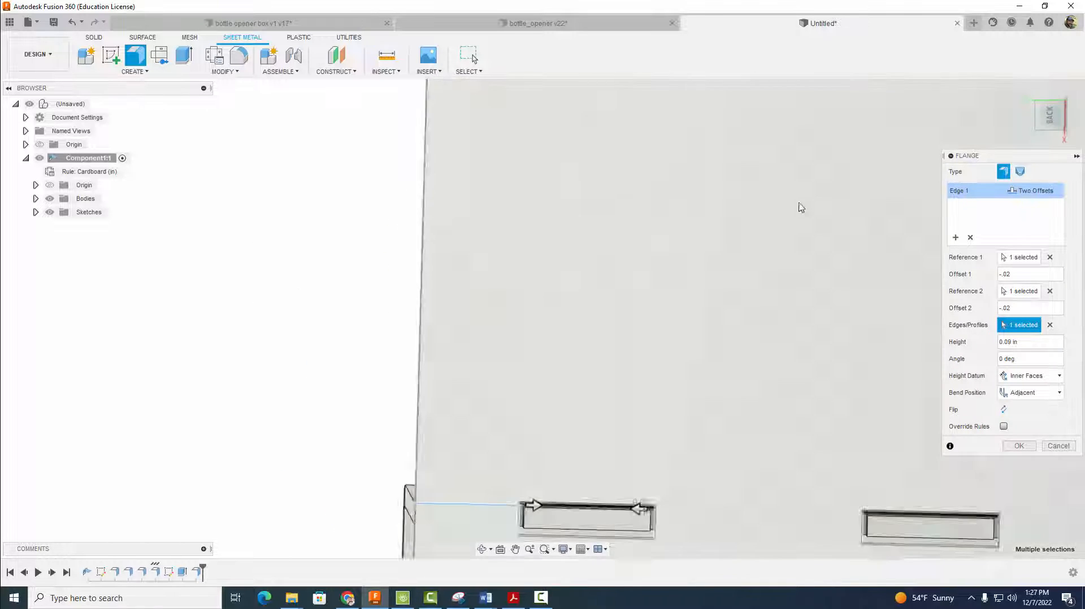
pyautogui.moveTo(726, 432); pyautogui.dragTo(470, 315, button='middle')
pyautogui.scroll(3, 658, 439)
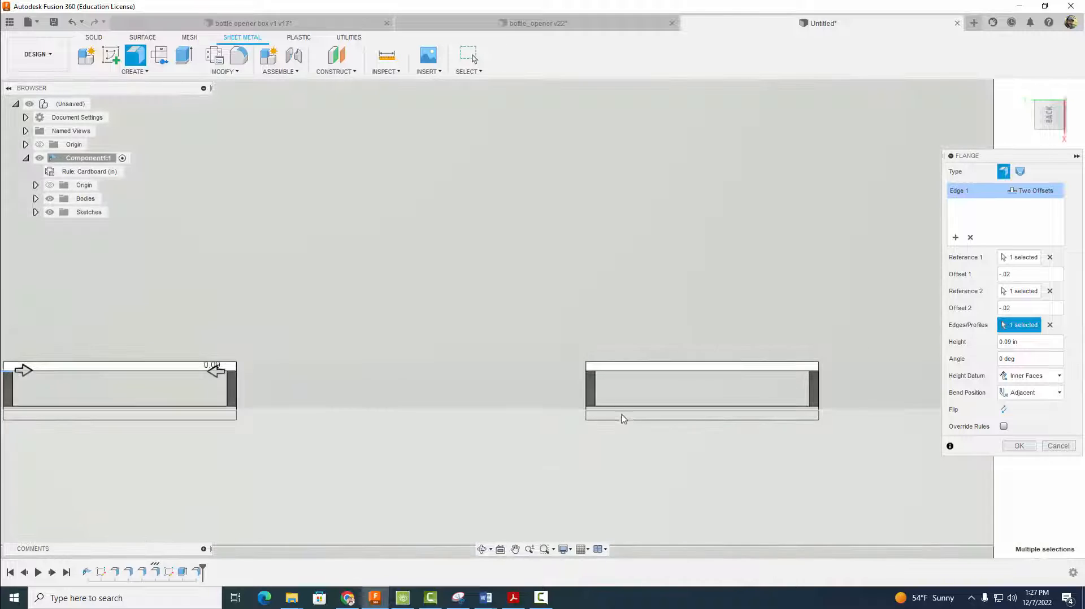
pyautogui.scroll(2, 623, 419)
pyautogui.scroll(-3, 606, 340)
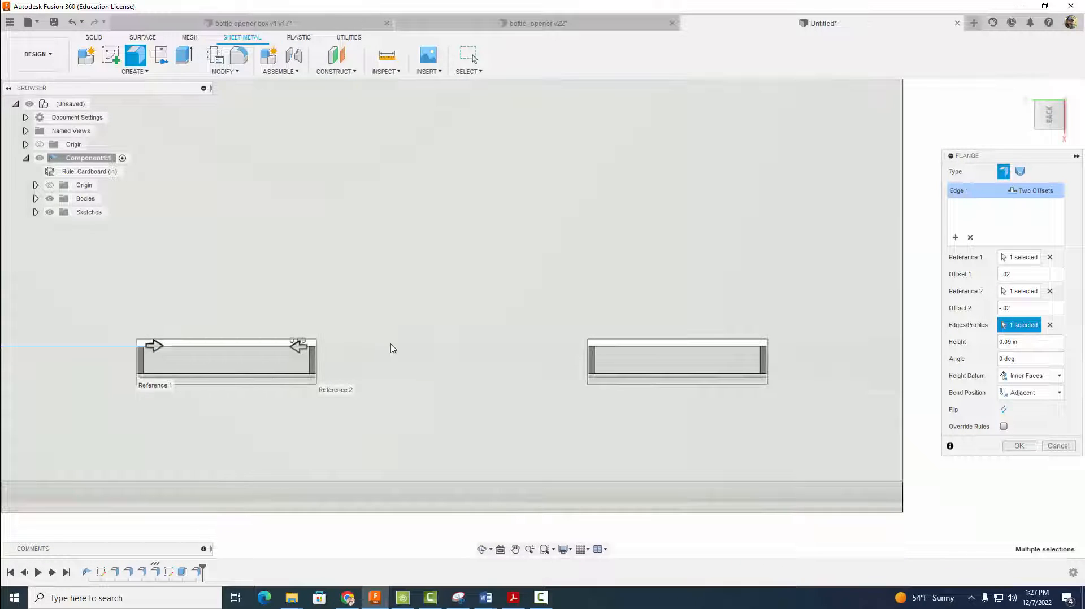
pyautogui.scroll(-2, 397, 346)
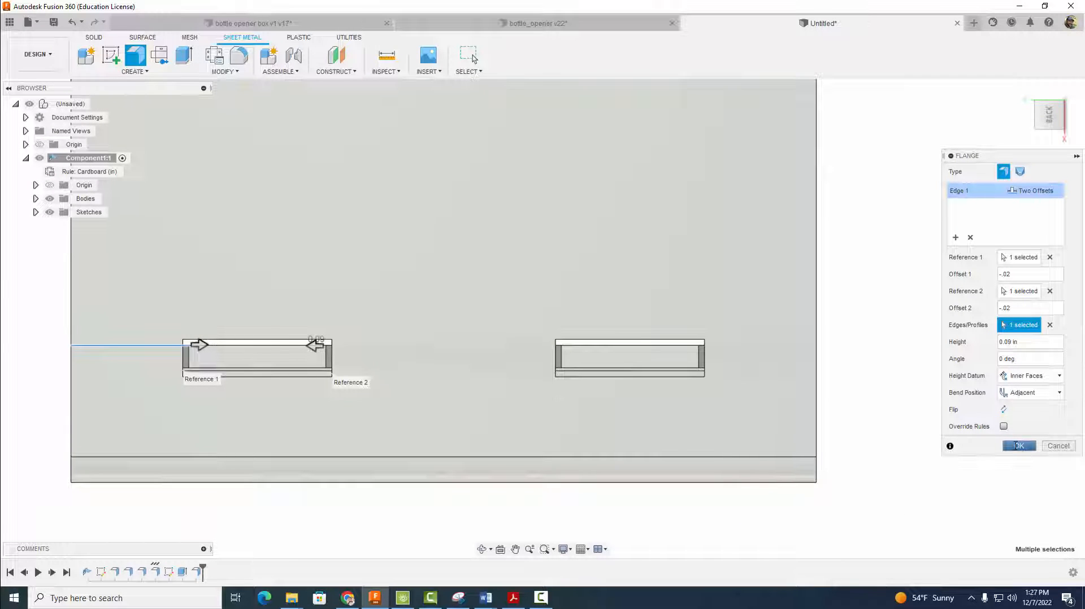
pyautogui.click(1017, 446)
pyautogui.keyDown('shift'); pyautogui.moveTo(947, 346); pyautogui.dragTo(826, 439, button='middle'); pyautogui.keyUp('shift')
pyautogui.scroll(-3, 822, 439)
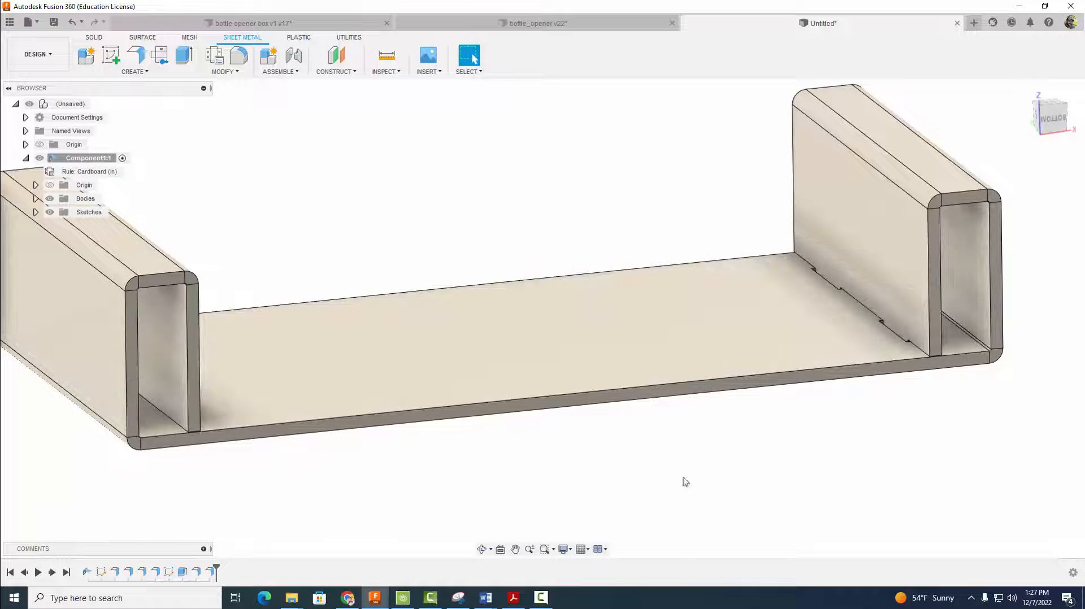
# Mirror the slot cut and both tab flanges to the other end of the box about the origin plane at mid-length of the base.
pyautogui.scroll(-2, 788, 485)
pyautogui.moveTo(797, 484)
pyautogui.mouseDown(button='middle')
pyautogui.moveTo(704, 477)
pyautogui.moveTo(802, 474)
pyautogui.mouseUp(button='middle')
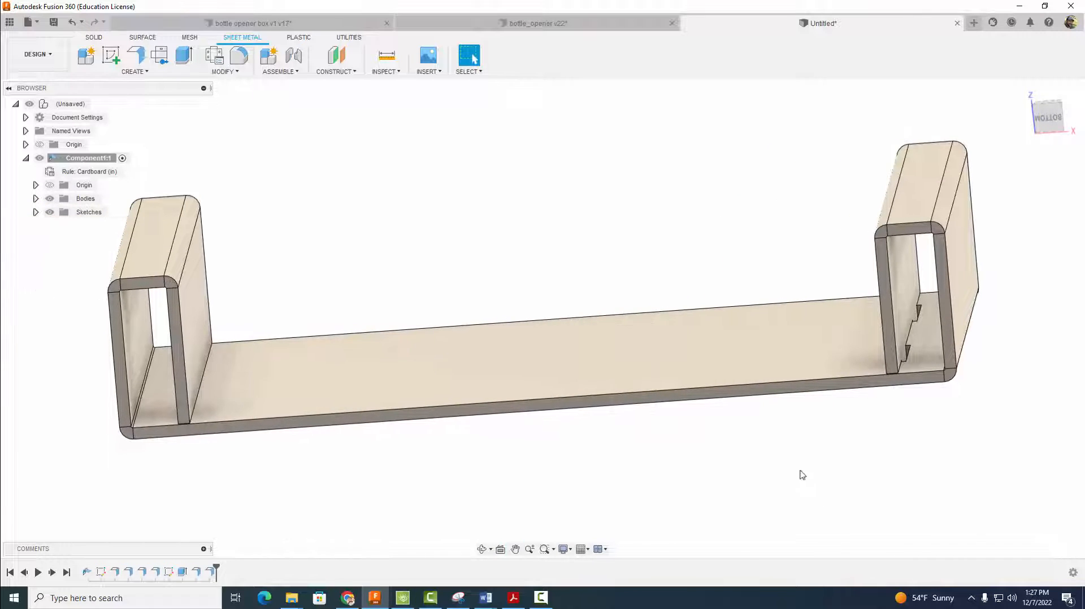
pyautogui.click(135, 73)
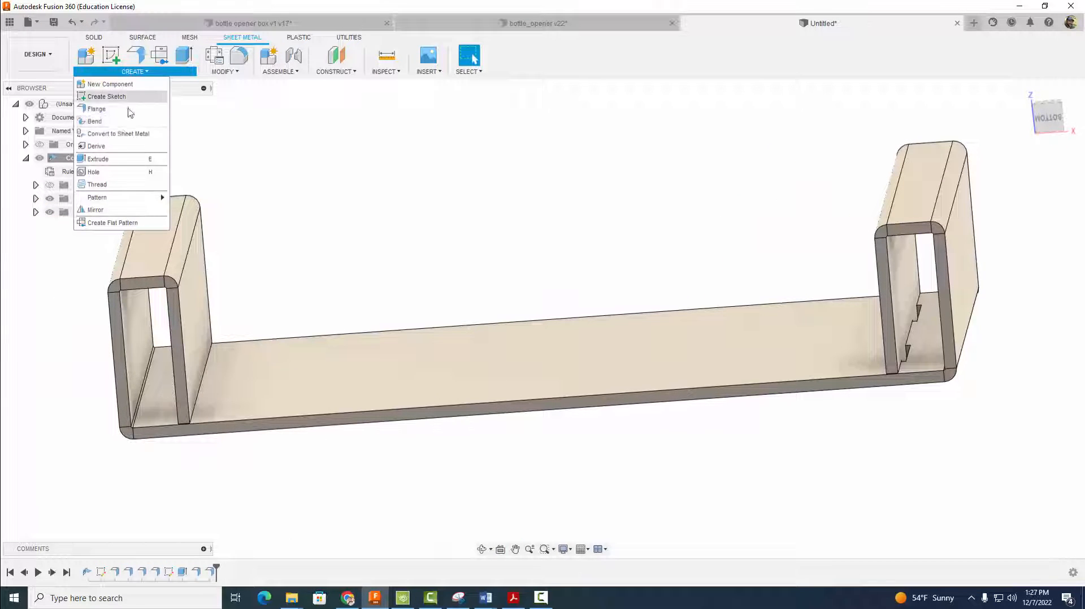
pyautogui.click(101, 212)
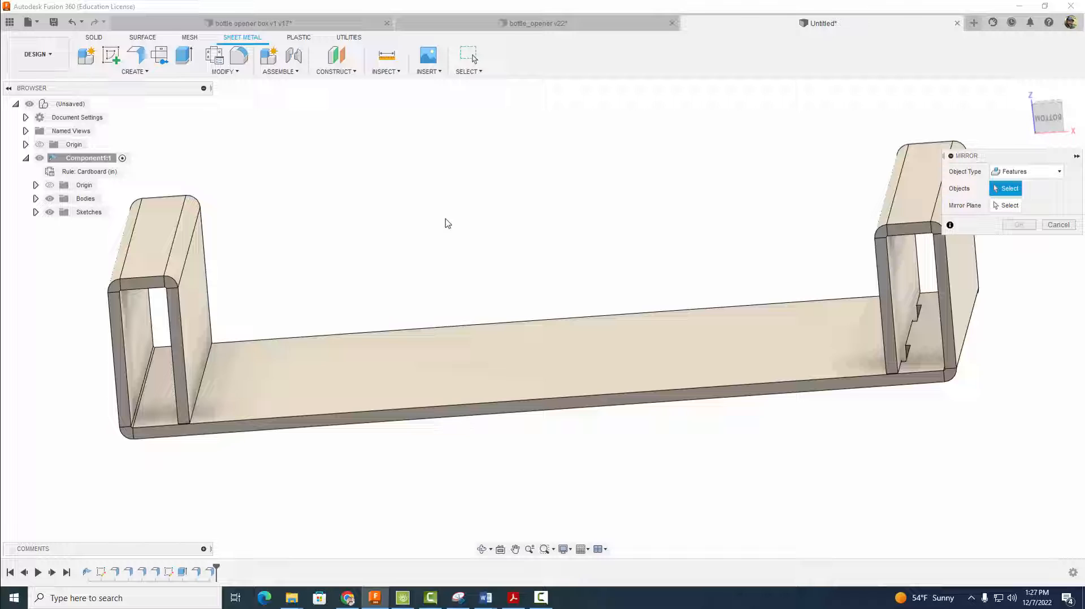
pyautogui.keyDown('shift'); pyautogui.moveTo(515, 232); pyautogui.dragTo(530, 225, button='middle'); pyautogui.keyUp('shift')
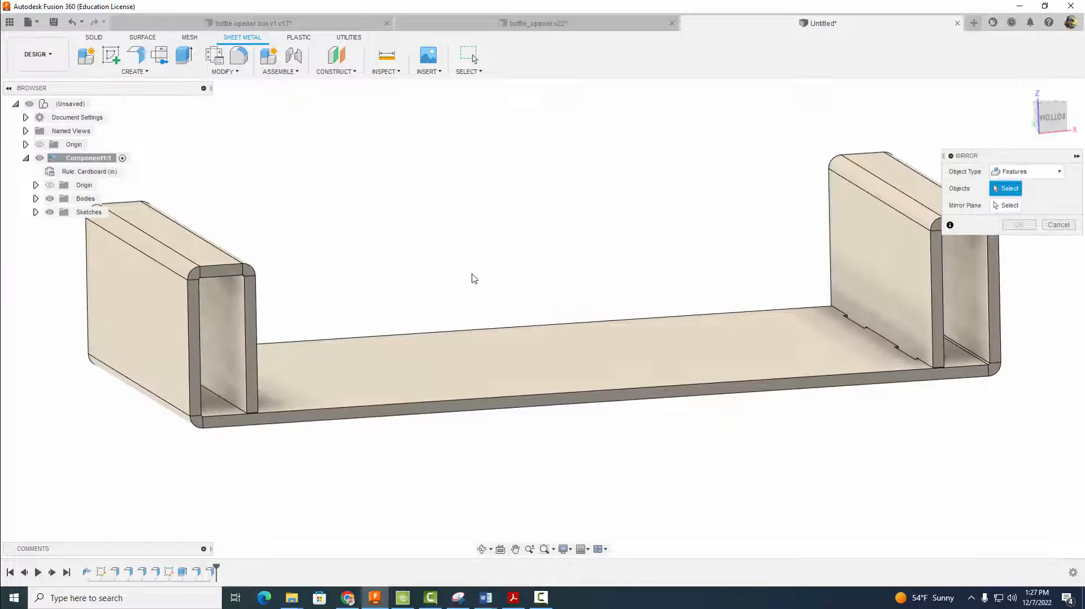
pyautogui.click(210, 573)
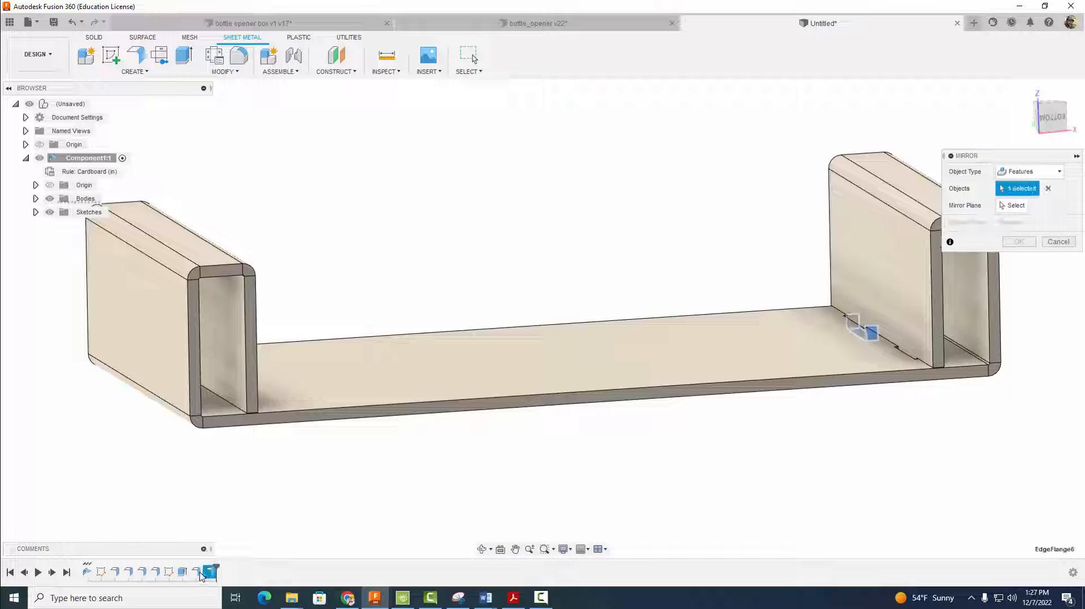
pyautogui.keyDown('ctrl'); pyautogui.click(197, 572); pyautogui.keyUp('ctrl')
pyautogui.keyDown('ctrl'); pyautogui.click(182, 572); pyautogui.keyUp('ctrl')
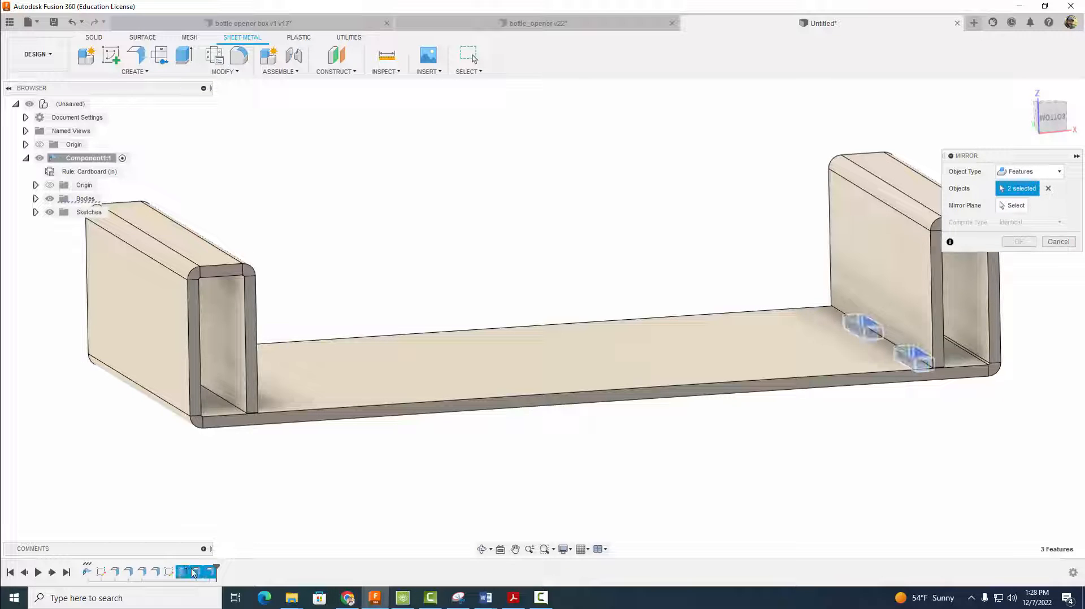
pyautogui.click(1013, 205)
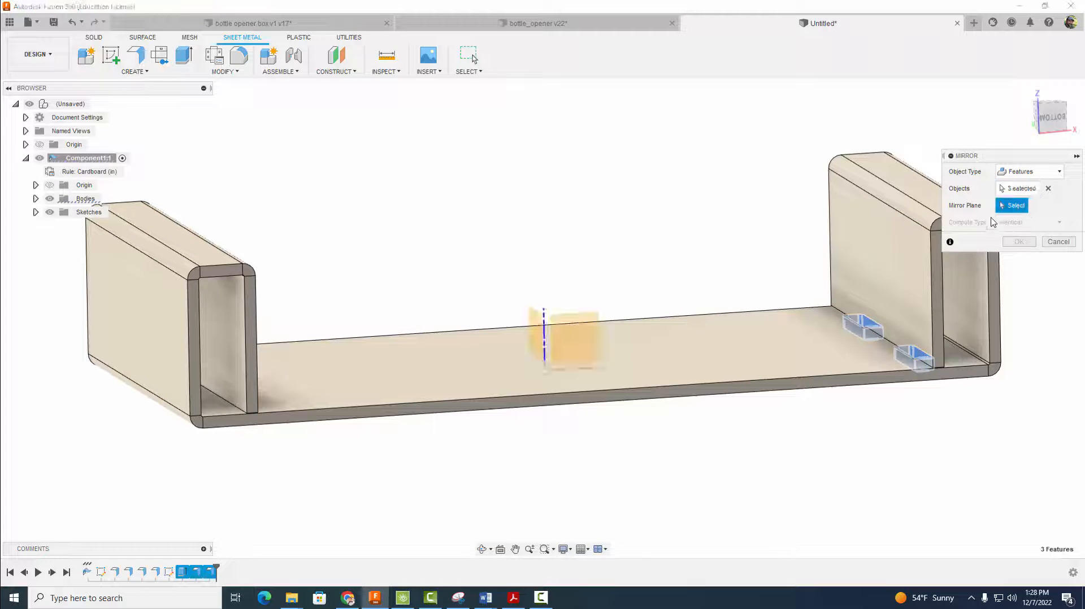
pyautogui.click(535, 325)
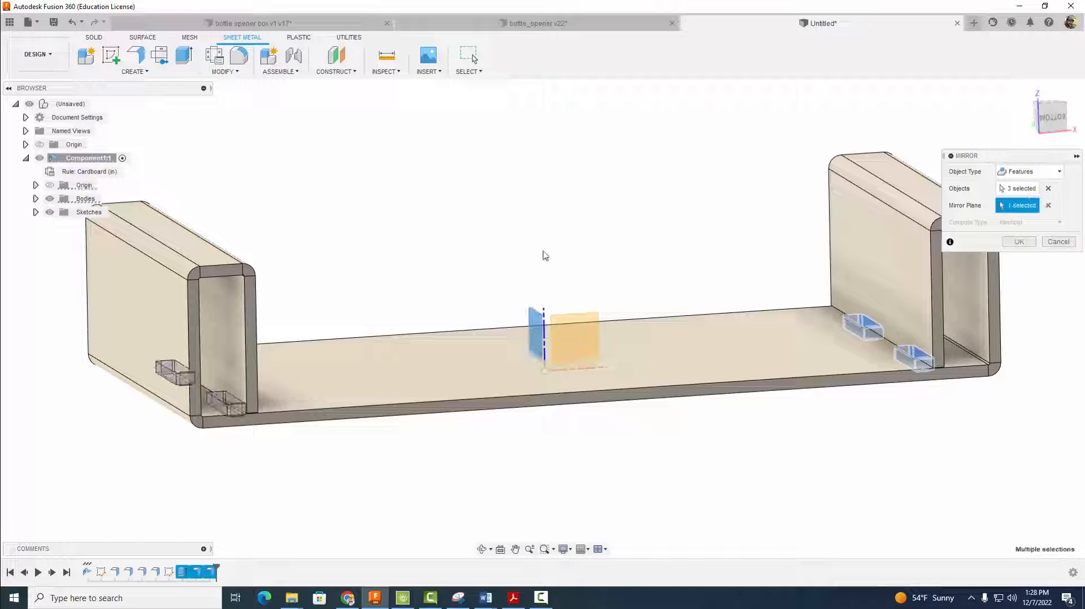
pyautogui.click(1016, 242)
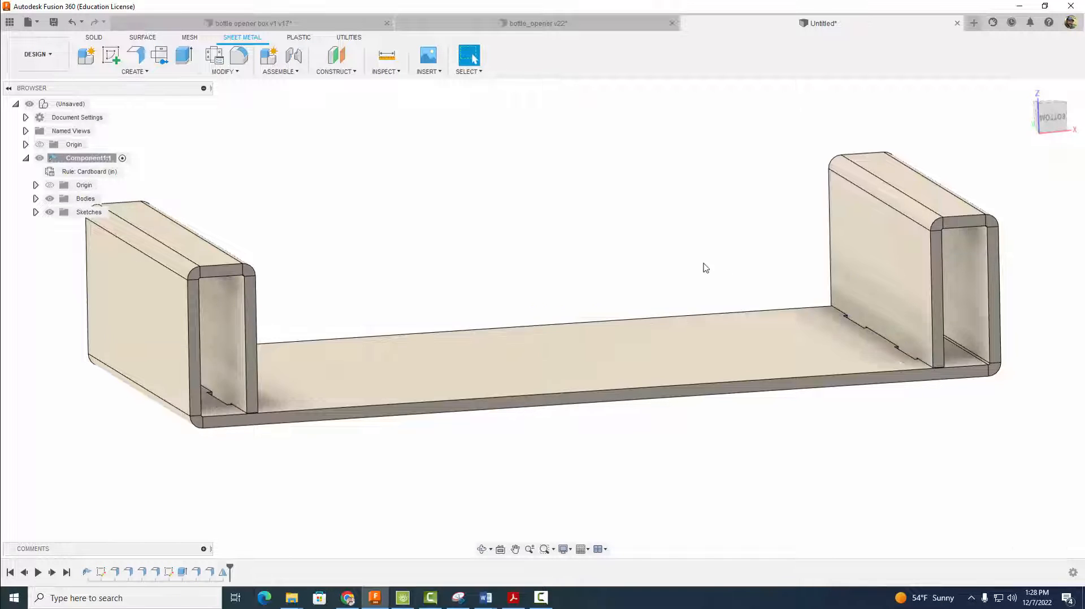
# Try unfolding all bends with the inner face of the base as the stationary entity.
pyautogui.keyDown('shift'); pyautogui.moveTo(690, 261); pyautogui.dragTo(656, 275, button='middle'); pyautogui.keyUp('shift')
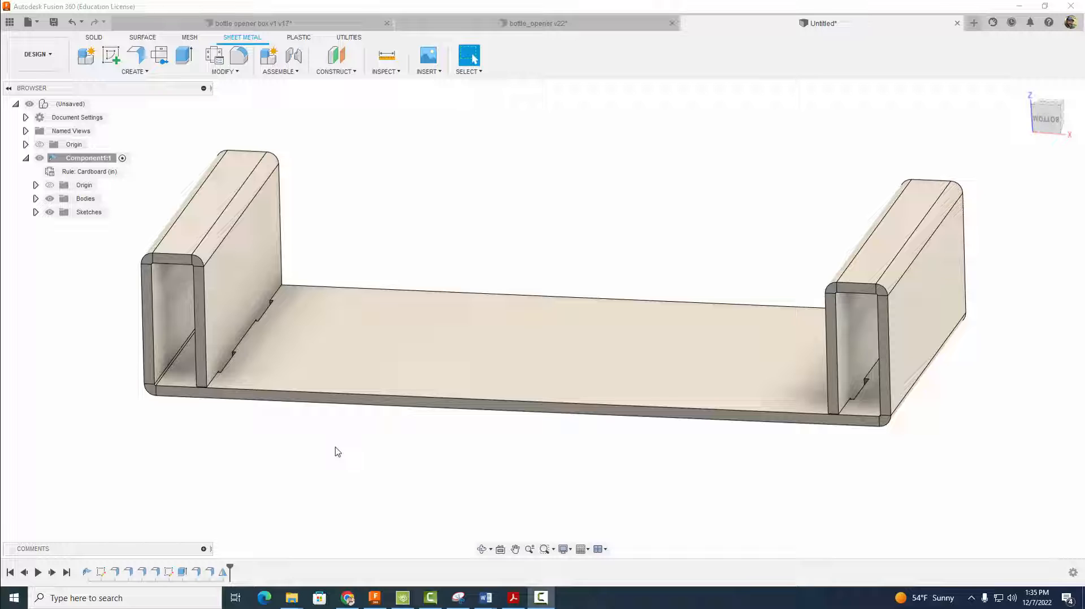
pyautogui.scroll(-2, 337, 452)
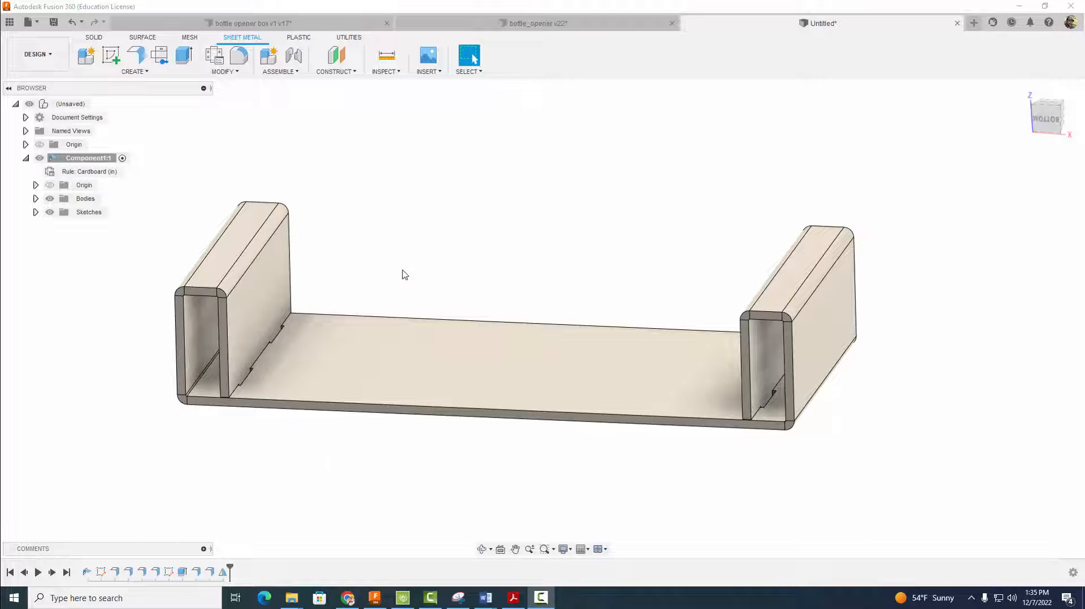
pyautogui.moveTo(405, 275); pyautogui.dragTo(448, 269, button='middle')
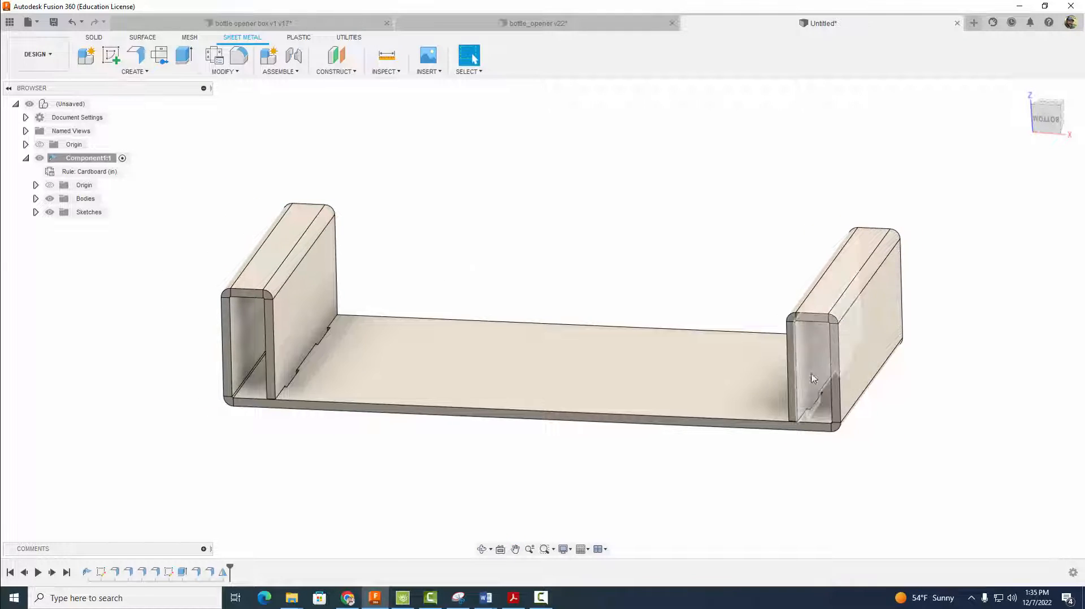
pyautogui.click(223, 72)
pyautogui.click(238, 83)
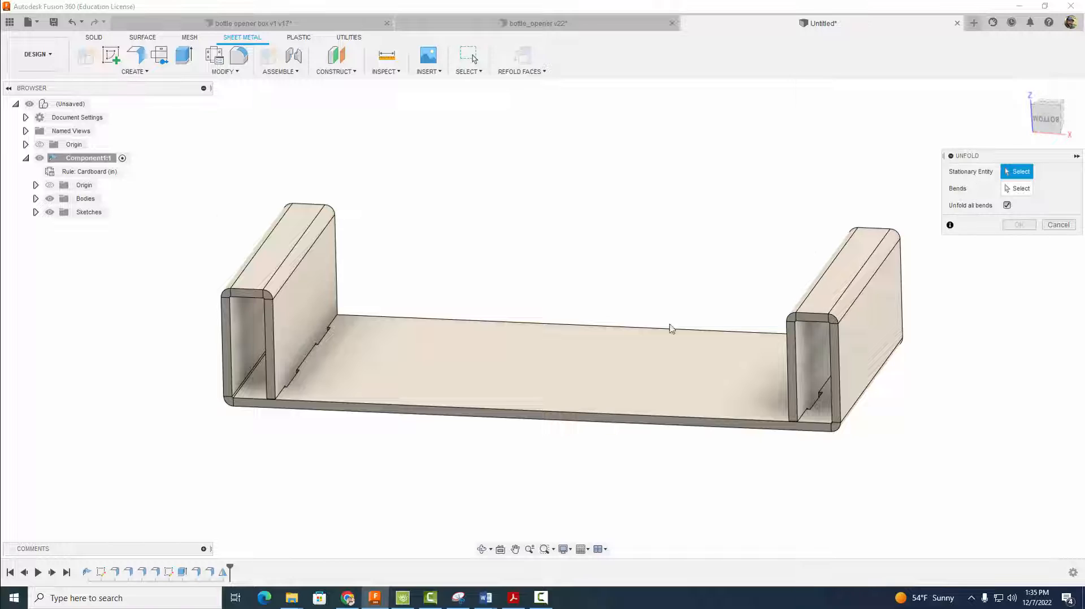
pyautogui.click(550, 366)
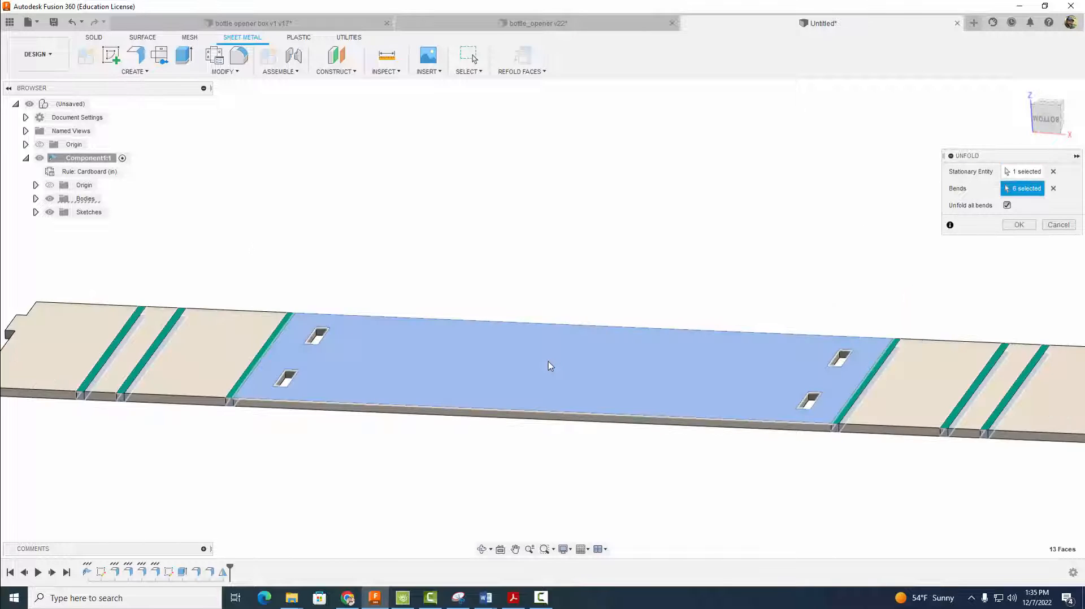
pyautogui.click(1007, 206)
pyautogui.scroll(-2, 785, 251)
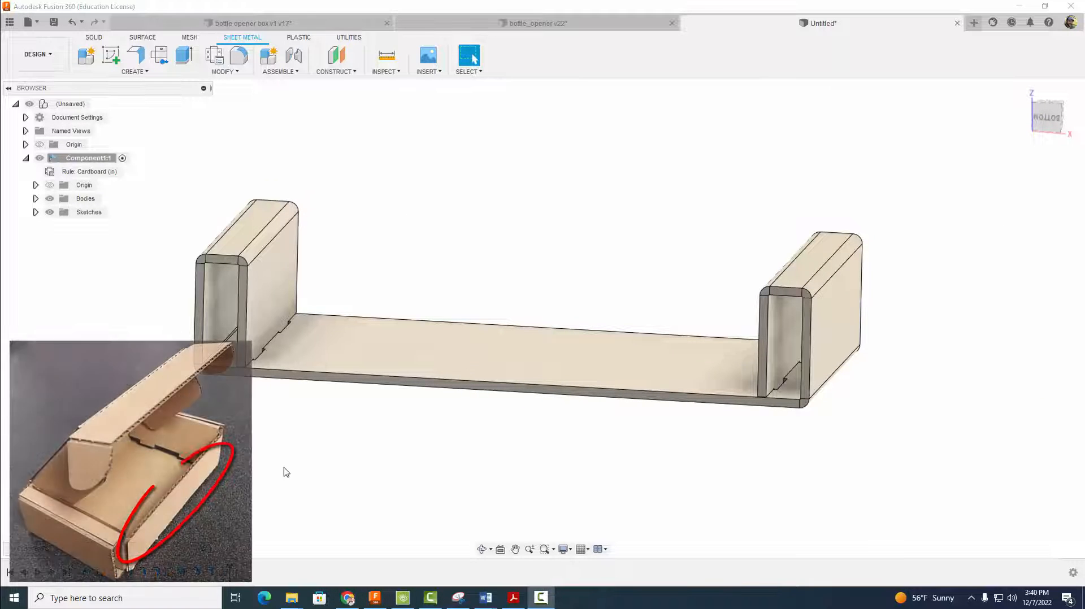
# Pull a flange about 0.63 in high from the long front inner edge of the base, using the Inside bend position.
pyautogui.moveTo(350, 457)
pyautogui.keyDown('shift'); pyautogui.mouseDown(button='middle')
pyautogui.moveTo(380, 453)
pyautogui.moveTo(364, 454)
pyautogui.mouseUp(button='middle'); pyautogui.keyUp('shift')
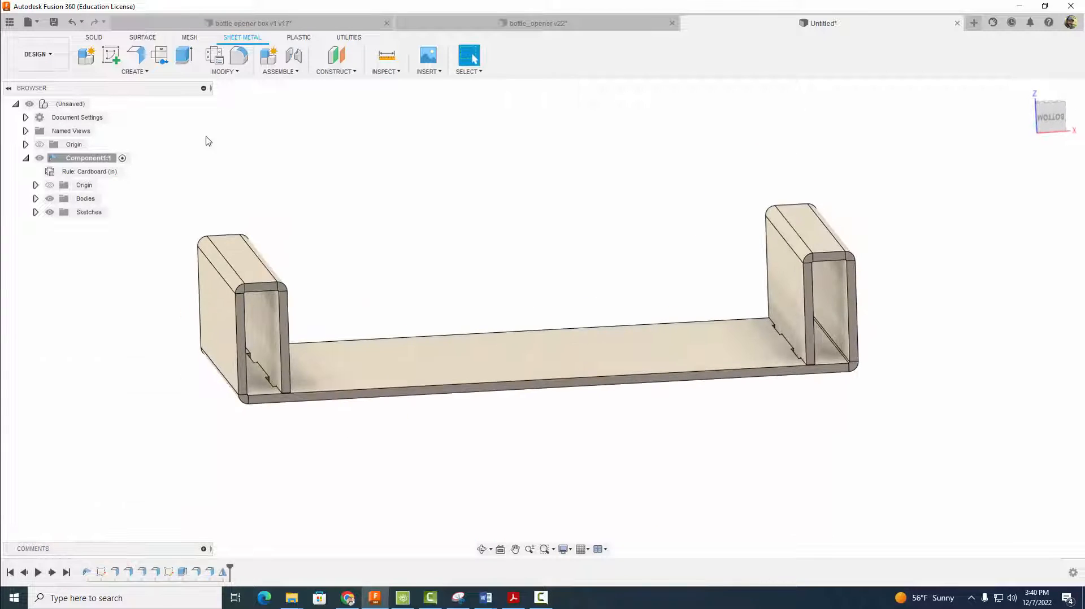
pyautogui.click(136, 54)
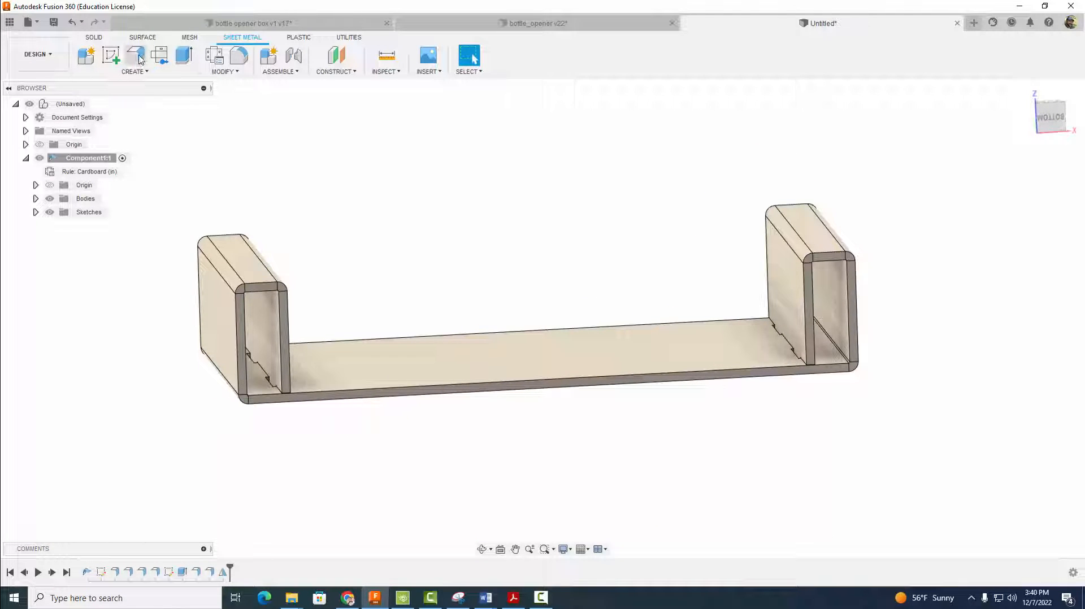
pyautogui.click(386, 386)
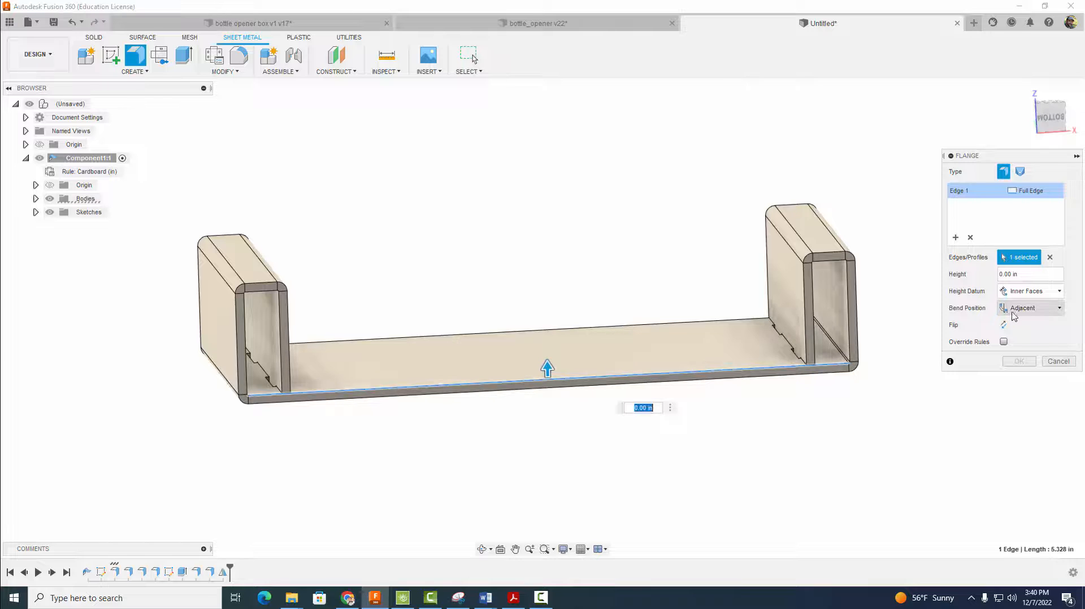
pyautogui.click(1034, 308)
pyautogui.click(1015, 322)
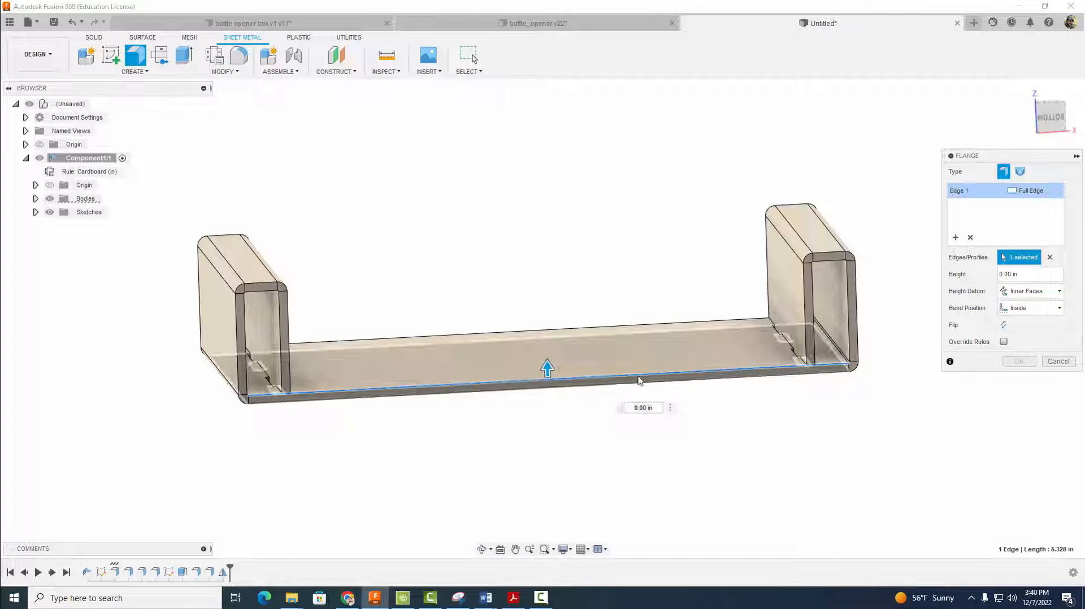
pyautogui.moveTo(547, 368); pyautogui.dragTo(545, 295)
# Check the front flange's fit against the end walls, try the Outside bend position, and set the bend position to Adjacent.
pyautogui.keyDown('shift'); pyautogui.moveTo(554, 404); pyautogui.dragTo(475, 435, button='middle'); pyautogui.keyUp('shift')
pyautogui.scroll(5, 340, 425)
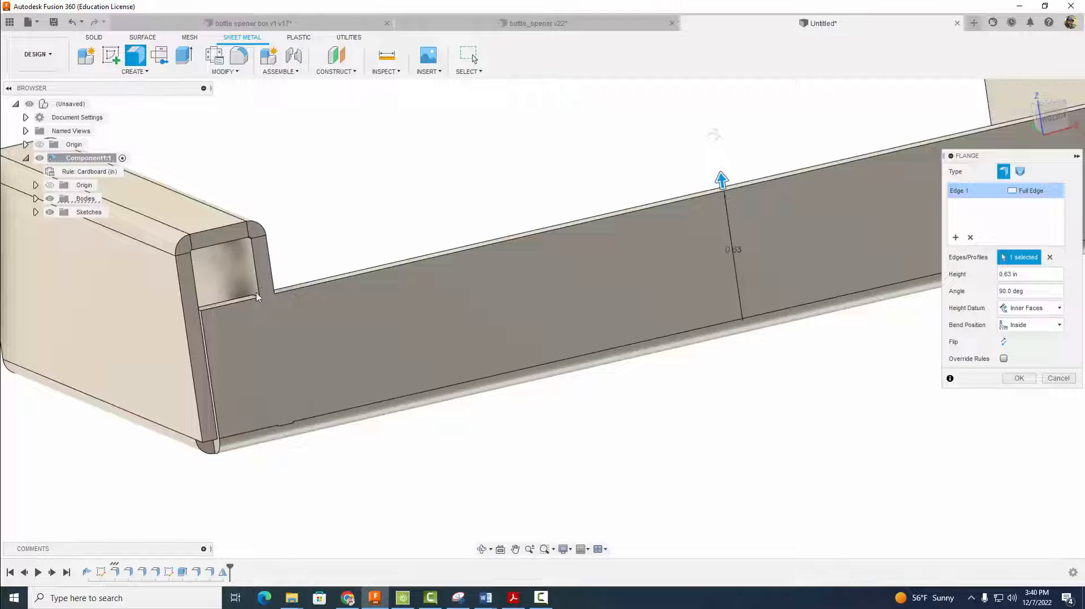
pyautogui.scroll(-5, 813, 407)
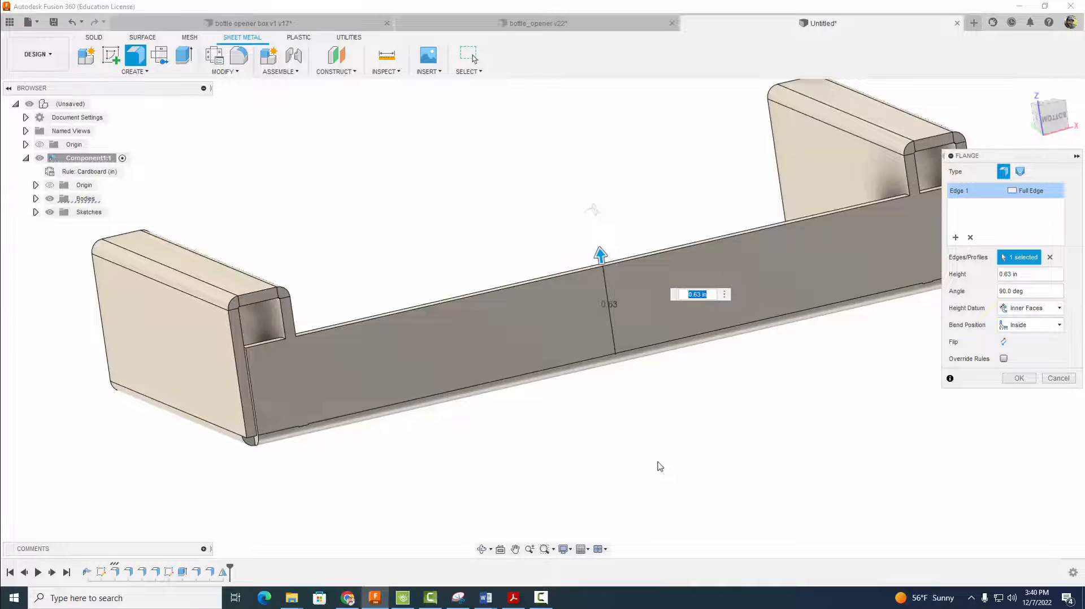
pyautogui.keyDown('shift'); pyautogui.moveTo(656, 467); pyautogui.dragTo(711, 446, button='middle'); pyautogui.keyUp('shift')
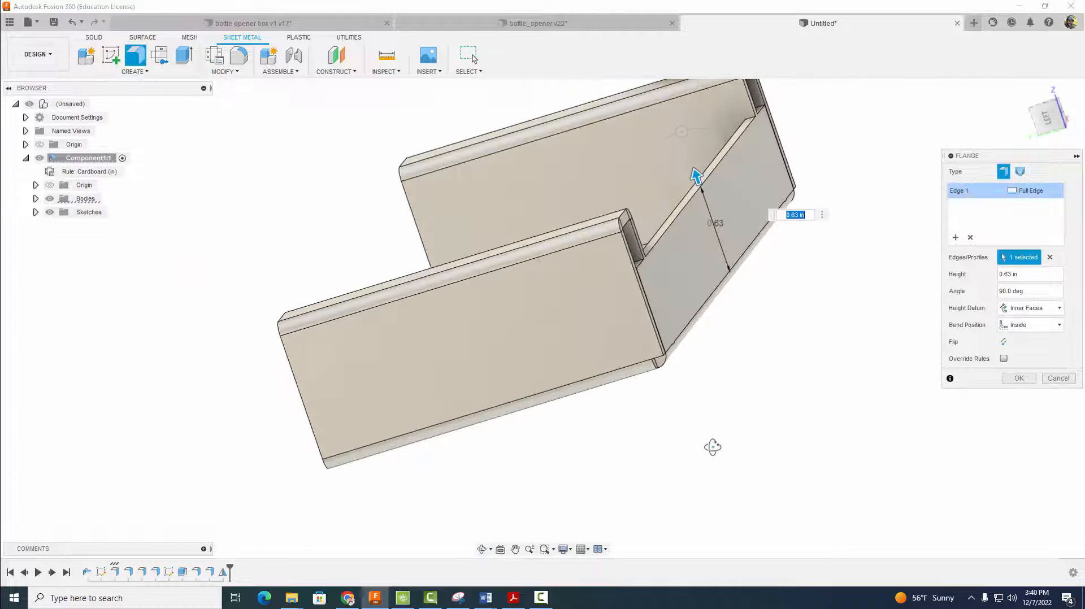
pyautogui.click(1017, 328)
pyautogui.click(1017, 353)
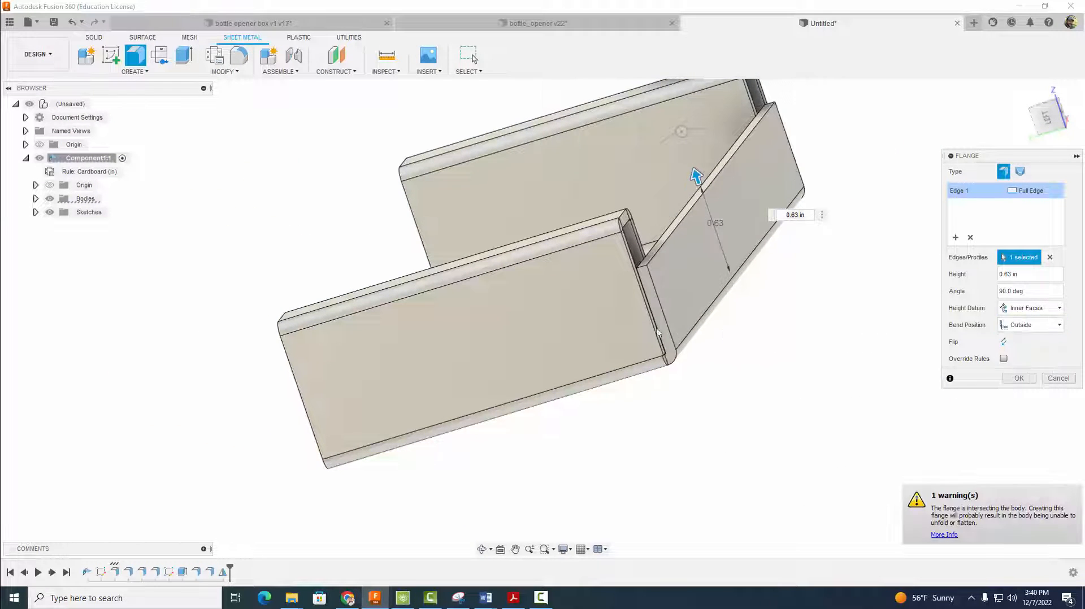
pyautogui.scroll(3, 691, 359)
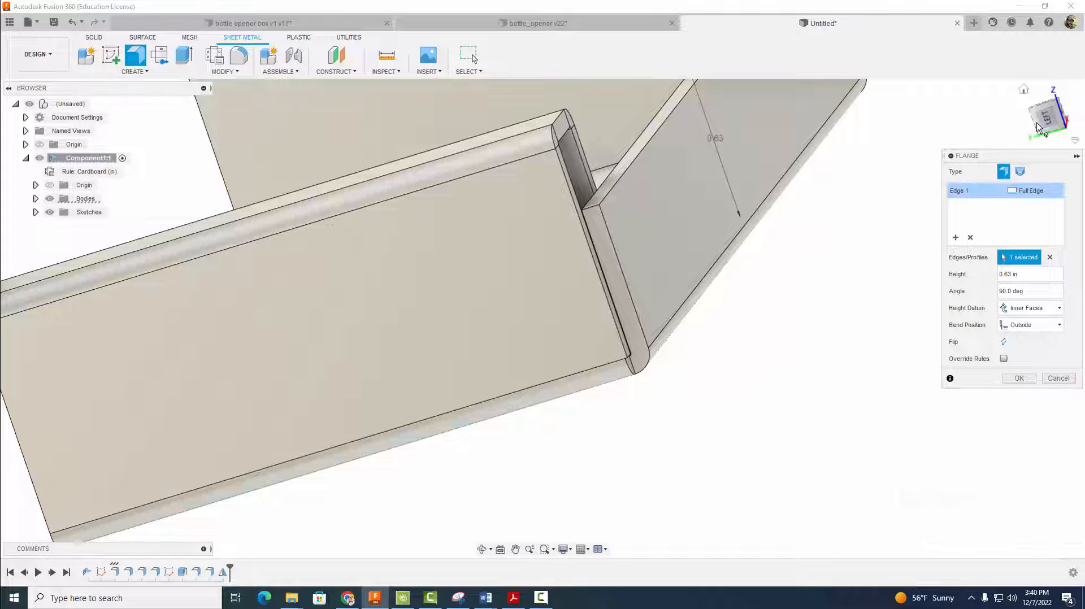
pyautogui.click(1035, 129)
pyautogui.scroll(5, 821, 209)
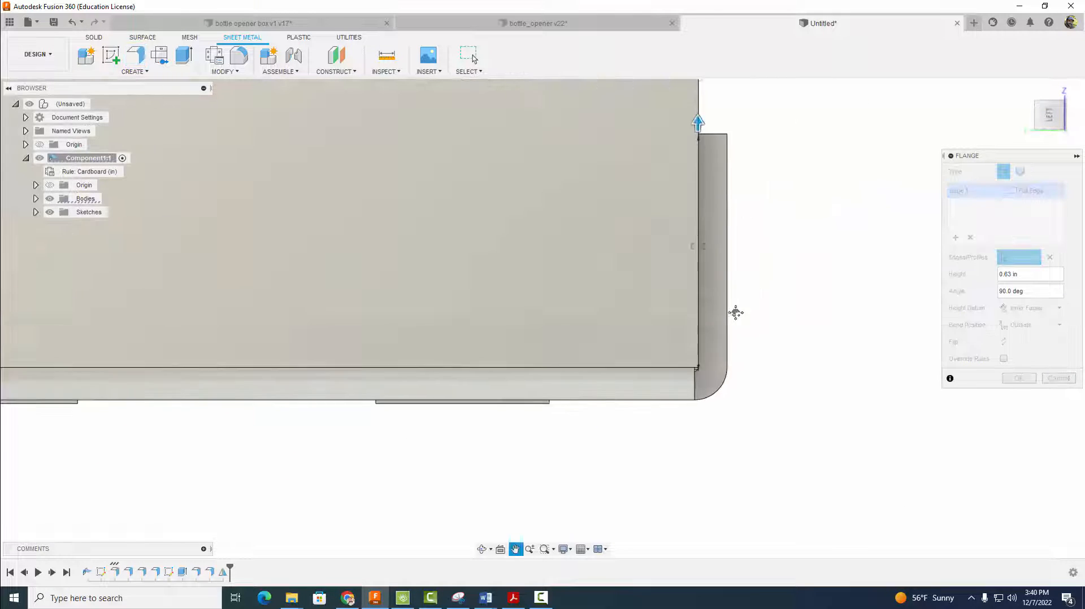
pyautogui.click(1019, 325)
pyautogui.click(1011, 366)
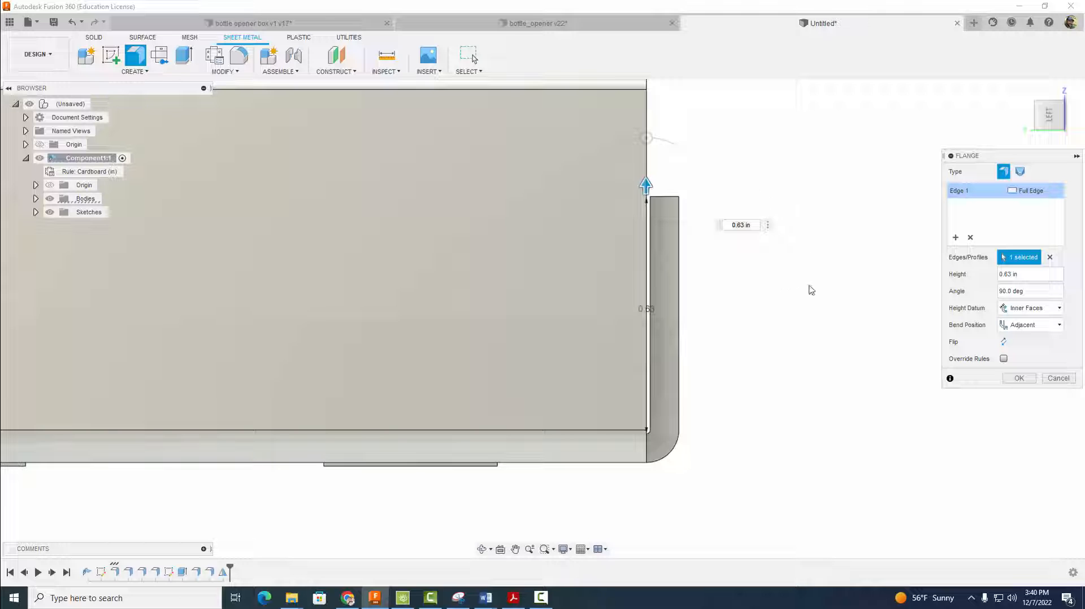
# Make the front flange's extent symmetric and shorten its distance to about 2.365 in so its ends clear the outer end walls.
pyautogui.keyDown('shift'); pyautogui.moveTo(811, 290); pyautogui.dragTo(654, 442, button='middle'); pyautogui.keyUp('shift')
pyautogui.click(1012, 192)
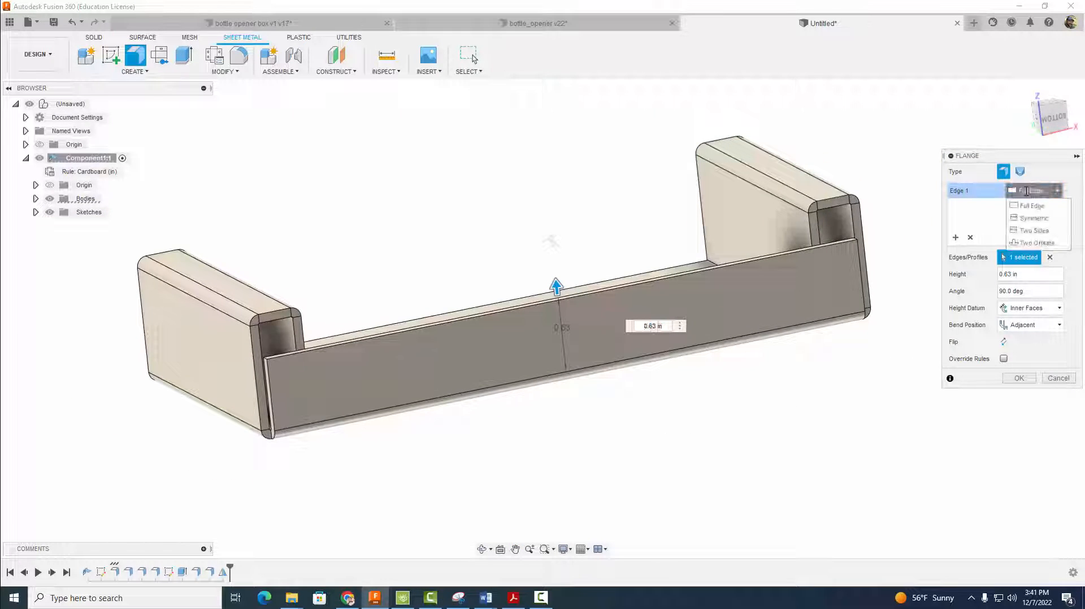
pyautogui.click(1024, 220)
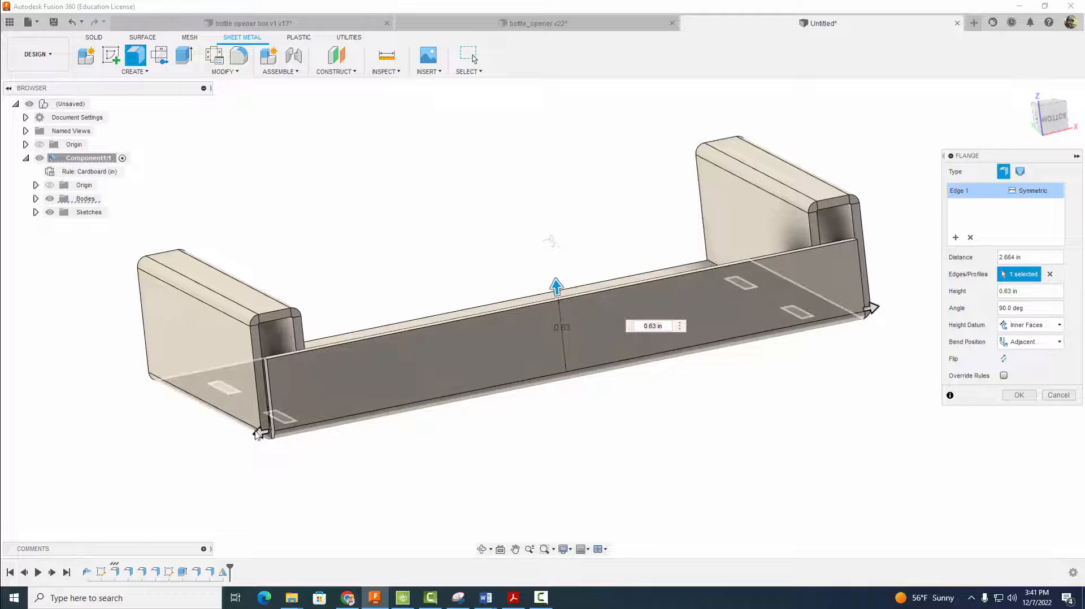
pyautogui.moveTo(257, 432); pyautogui.dragTo(282, 428)
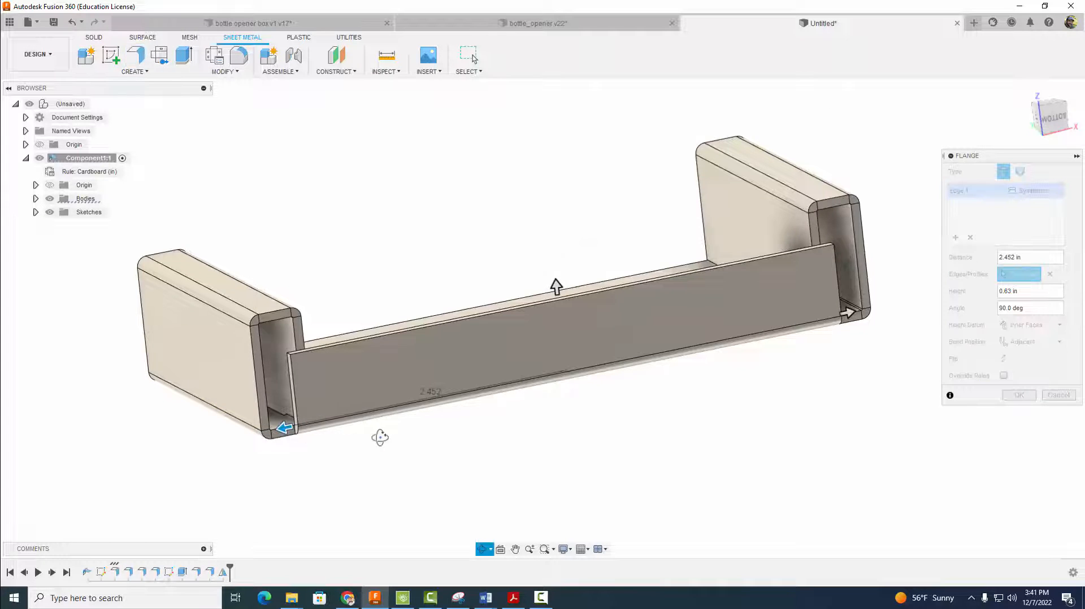
pyautogui.keyDown('shift'); pyautogui.moveTo(380, 438); pyautogui.dragTo(442, 443, button='middle'); pyautogui.keyUp('shift')
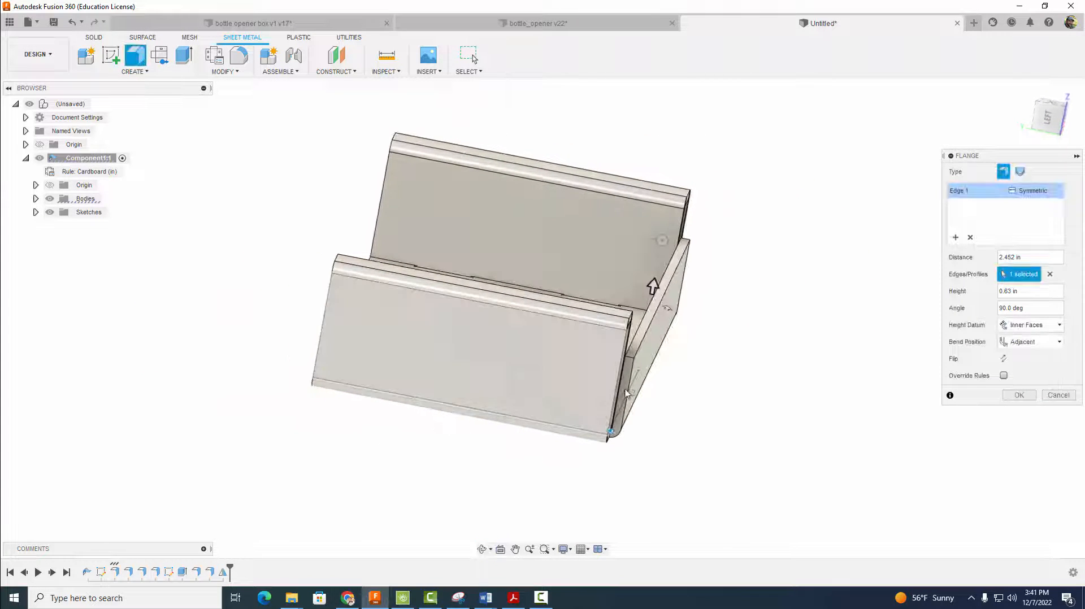
pyautogui.keyDown('shift'); pyautogui.moveTo(679, 403); pyautogui.dragTo(622, 395, button='middle'); pyautogui.keyUp('shift')
pyautogui.moveTo(401, 301); pyautogui.dragTo(408, 314)
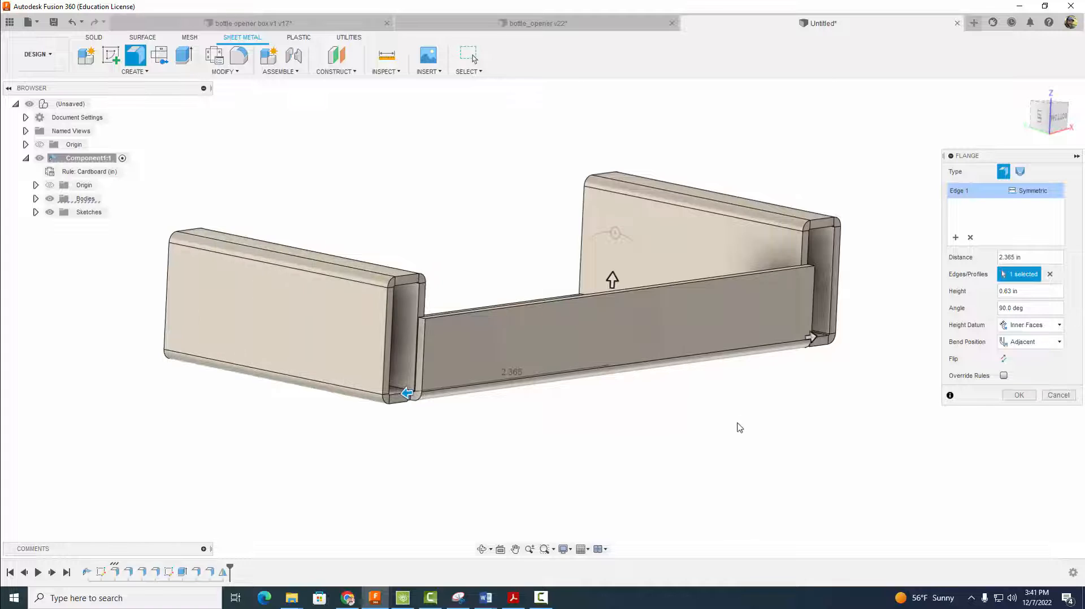
# Raise the front flange's height to about 0.924 in and check its upper edge against the folded end wall.
pyautogui.keyDown('shift'); pyautogui.moveTo(738, 429); pyautogui.dragTo(710, 426, button='middle'); pyautogui.keyUp('shift')
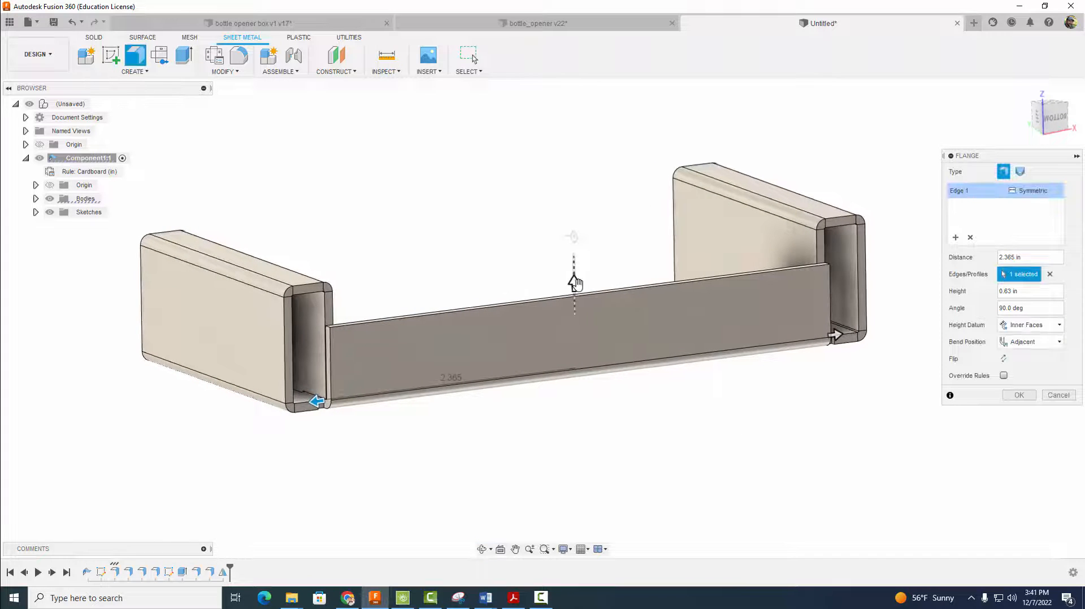
pyautogui.moveTo(574, 284); pyautogui.dragTo(574, 246)
pyautogui.moveTo(686, 413); pyautogui.dragTo(709, 496, button='middle')
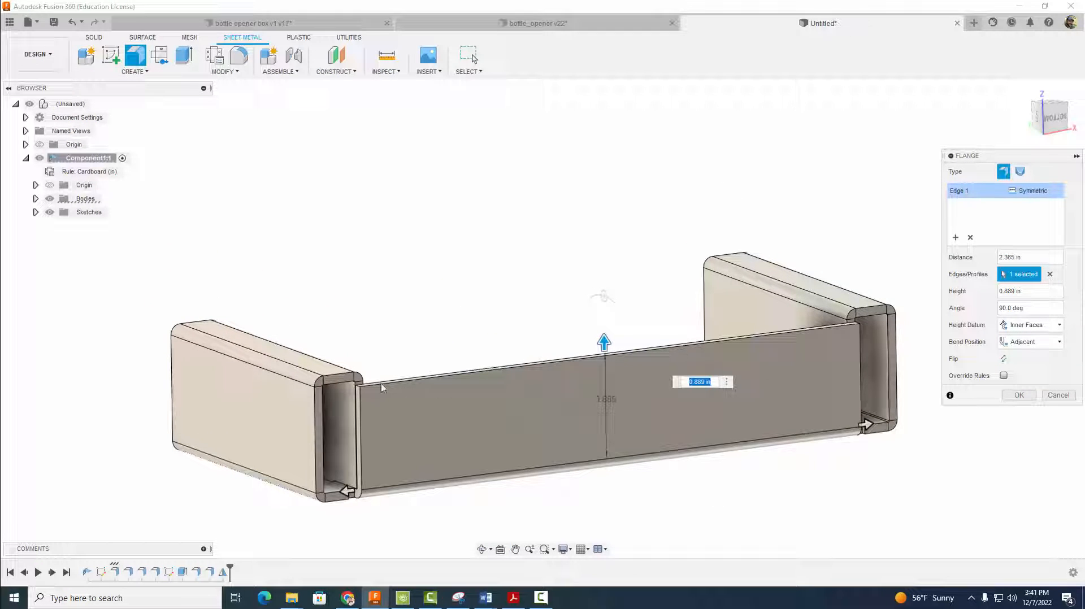
pyautogui.click(340, 382)
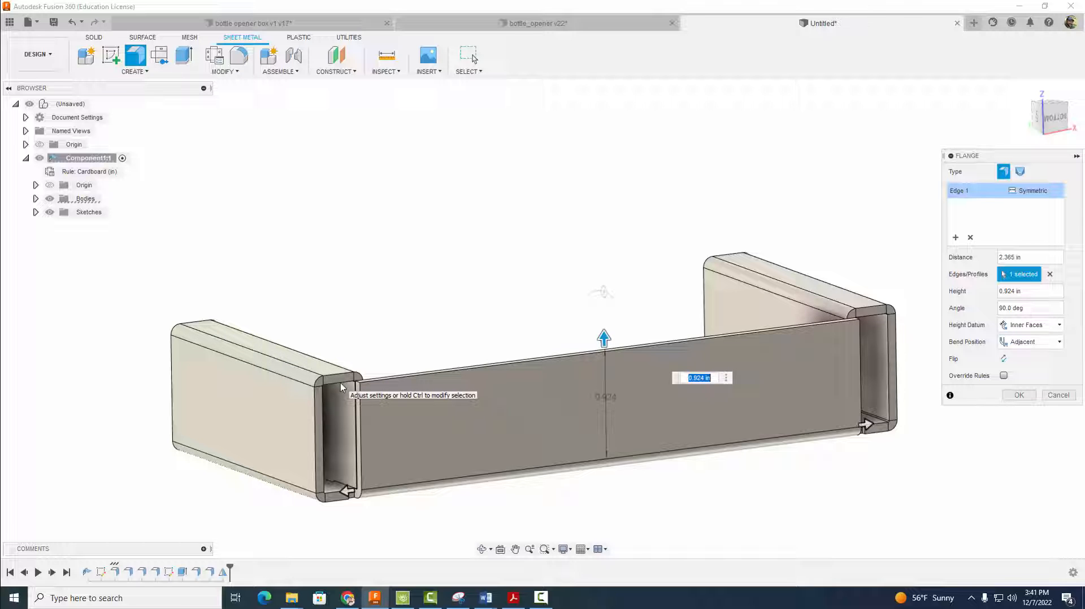
pyautogui.scroll(5, 364, 387)
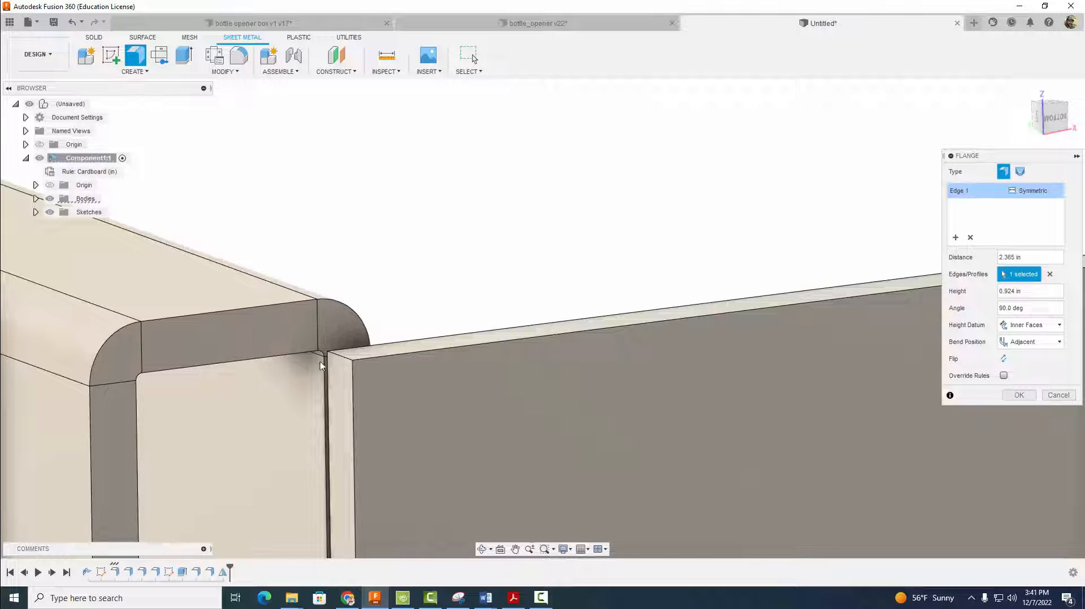
pyautogui.scroll(-1, 496, 348)
pyautogui.scroll(-4, 497, 348)
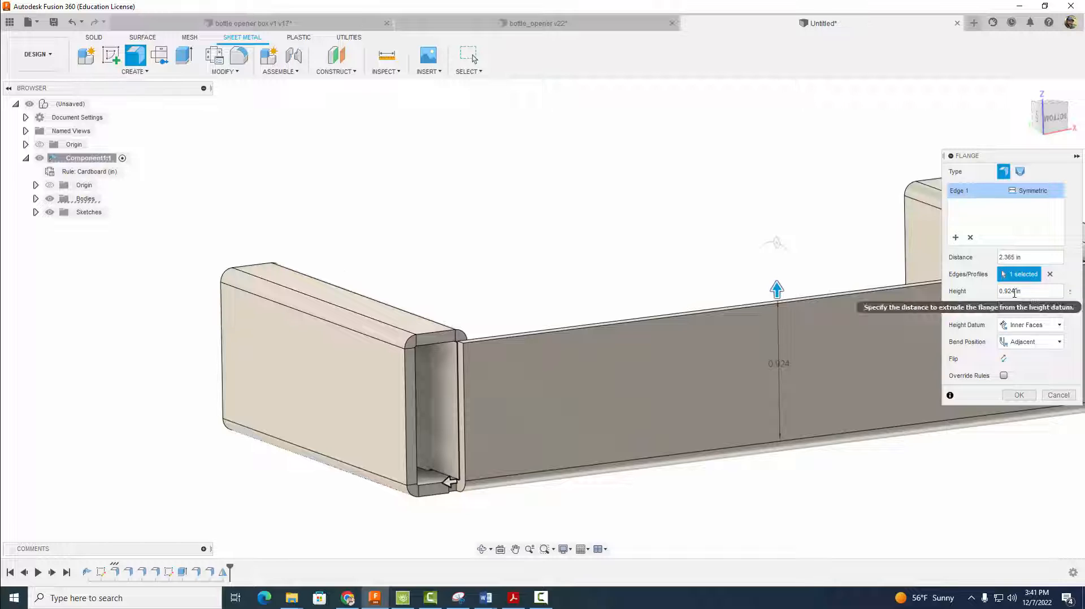
# Set the long side wall flange's height to 0.92 in and create the flange.
pyautogui.click(1014, 292)
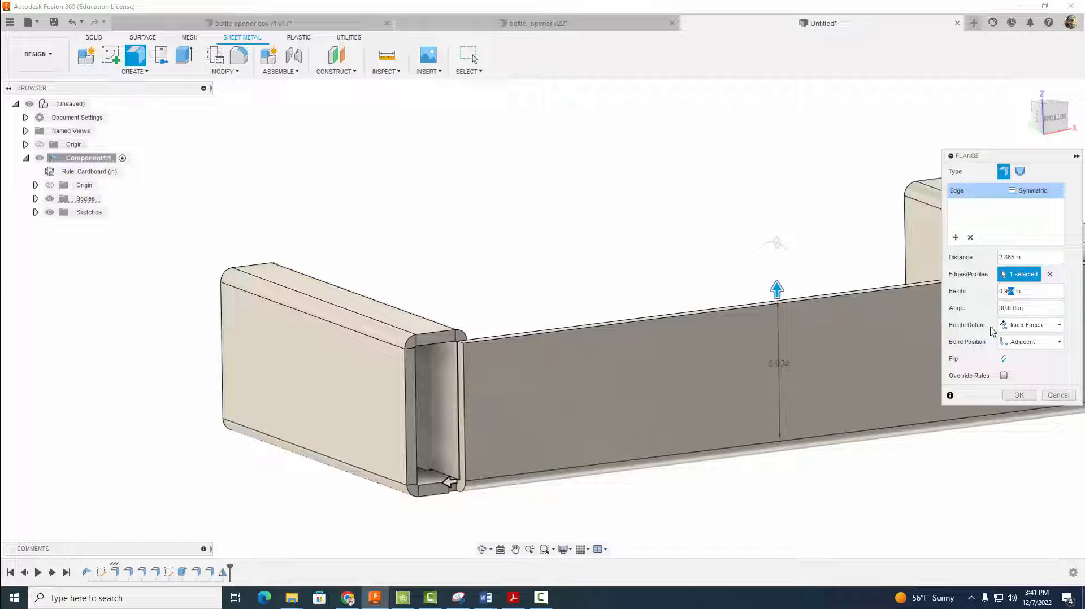
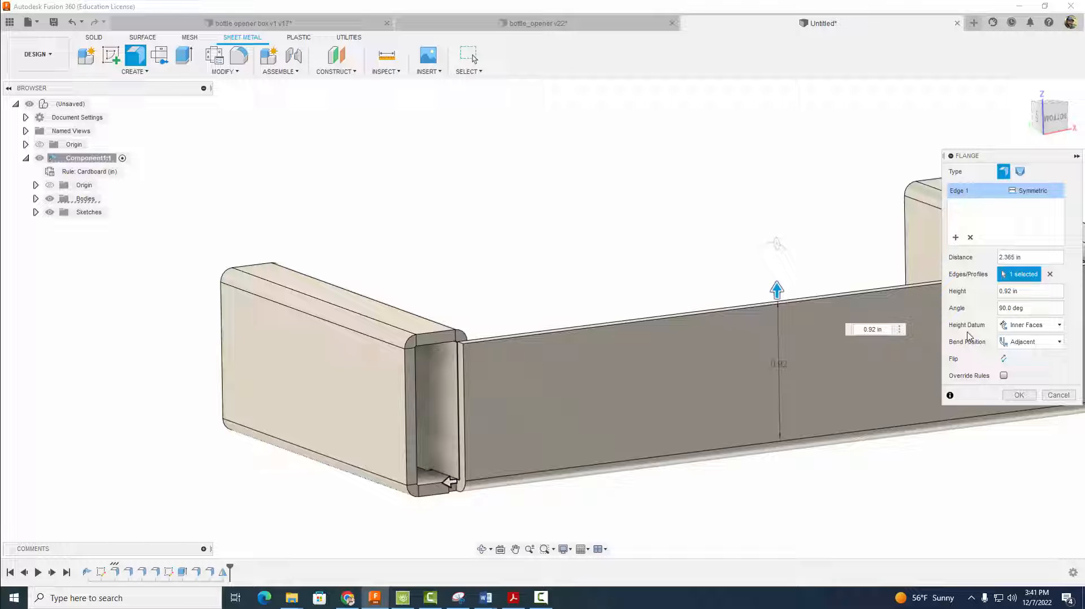
pyautogui.click(1024, 401)
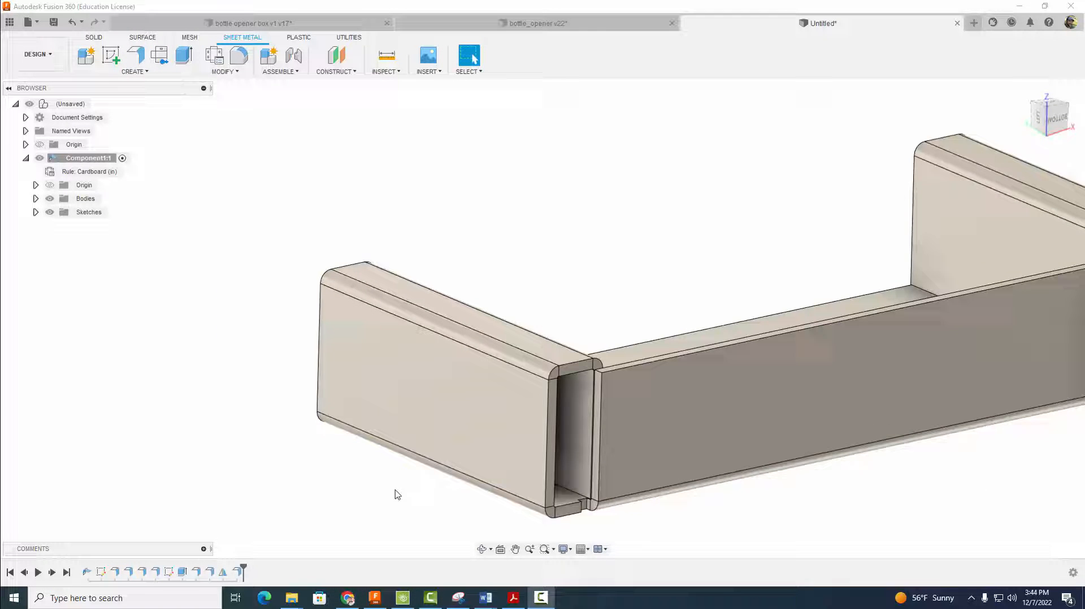
# Start a flange on the vertical end edge of the long side wall, with a height of about 0.149 in.
pyautogui.scroll(5, 397, 494)
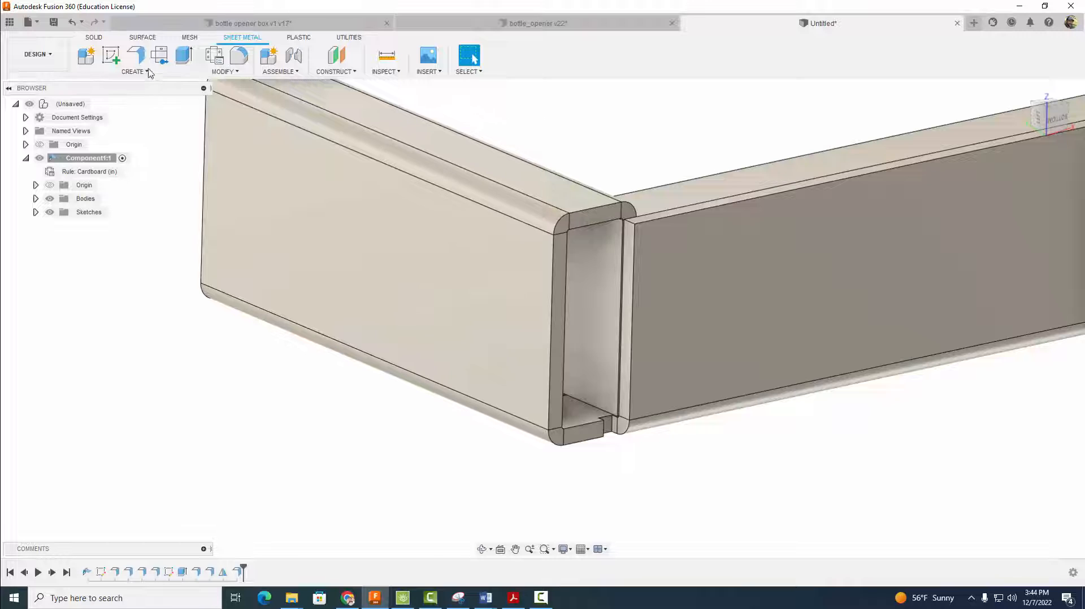
pyautogui.click(136, 54)
pyautogui.scroll(3, 625, 294)
pyautogui.scroll(2, 624, 292)
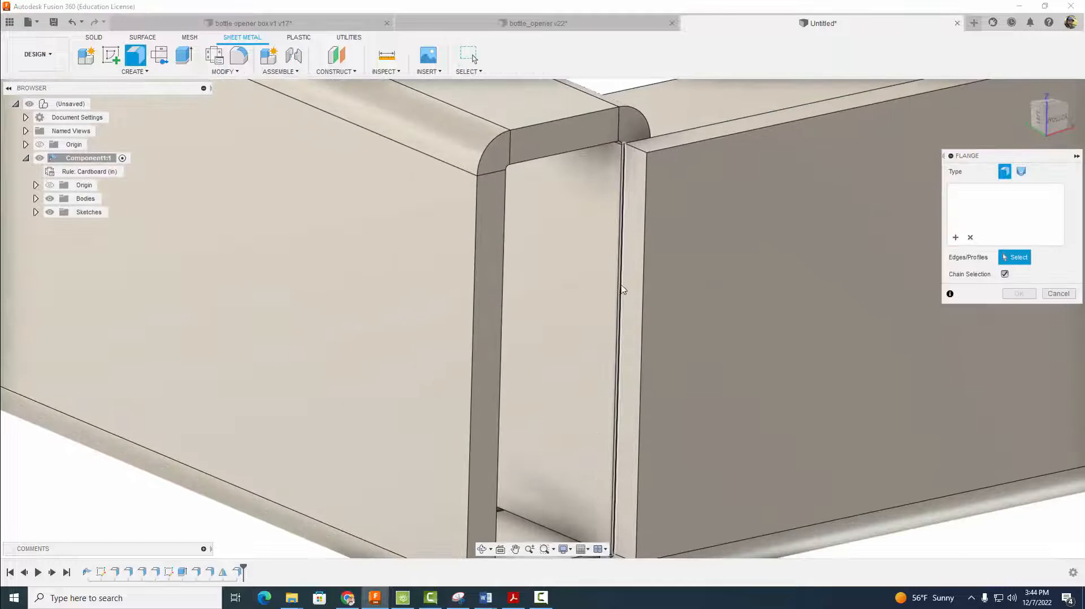
pyautogui.keyDown('shift'); pyautogui.moveTo(775, 412); pyautogui.dragTo(789, 418, button='middle'); pyautogui.keyUp('shift')
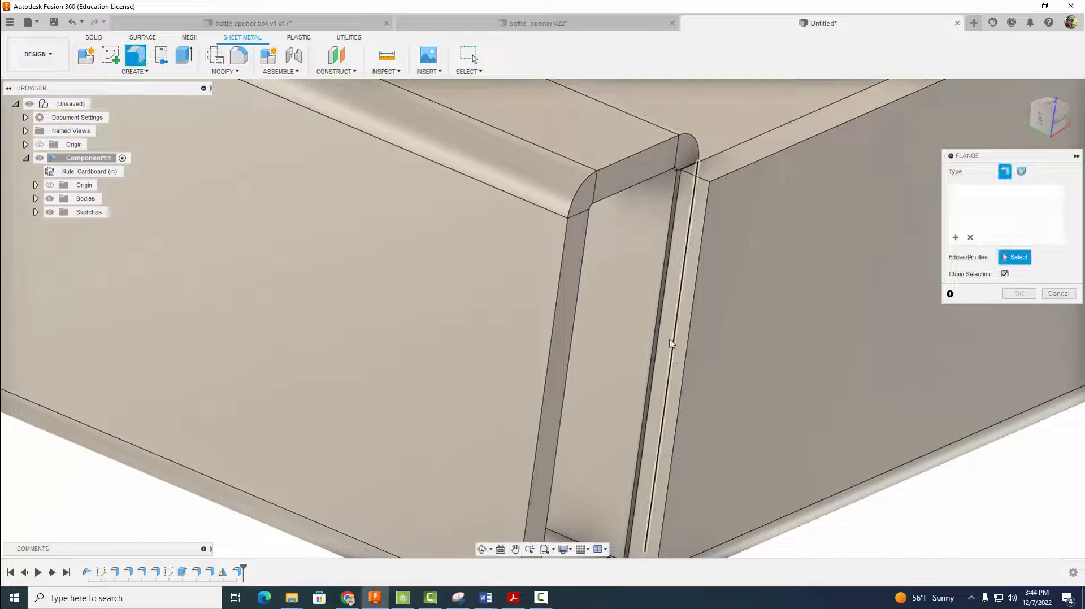
pyautogui.click(659, 338)
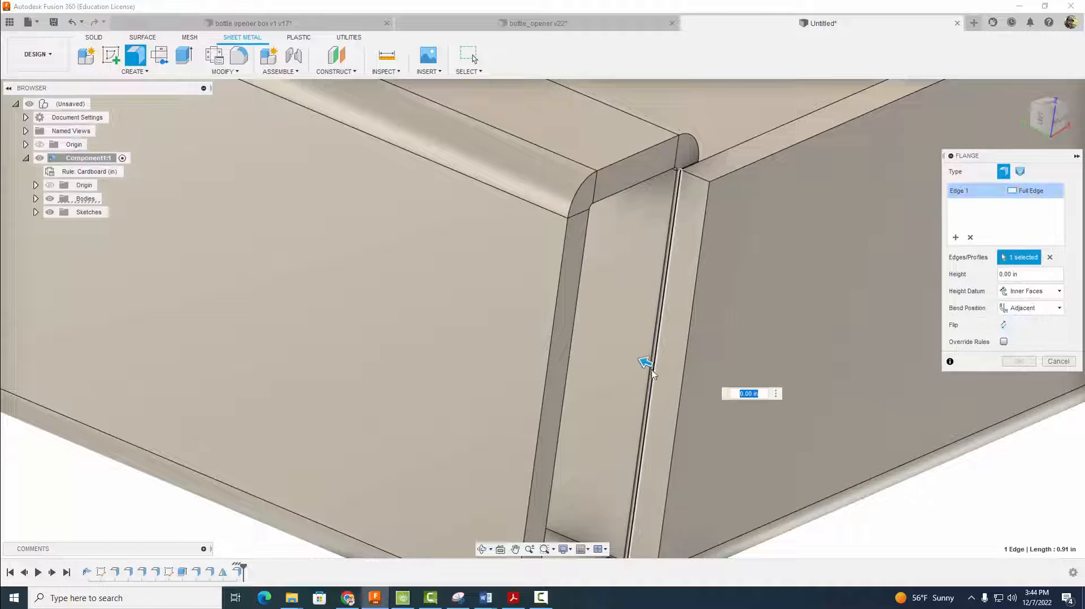
pyautogui.moveTo(627, 355); pyautogui.dragTo(589, 340)
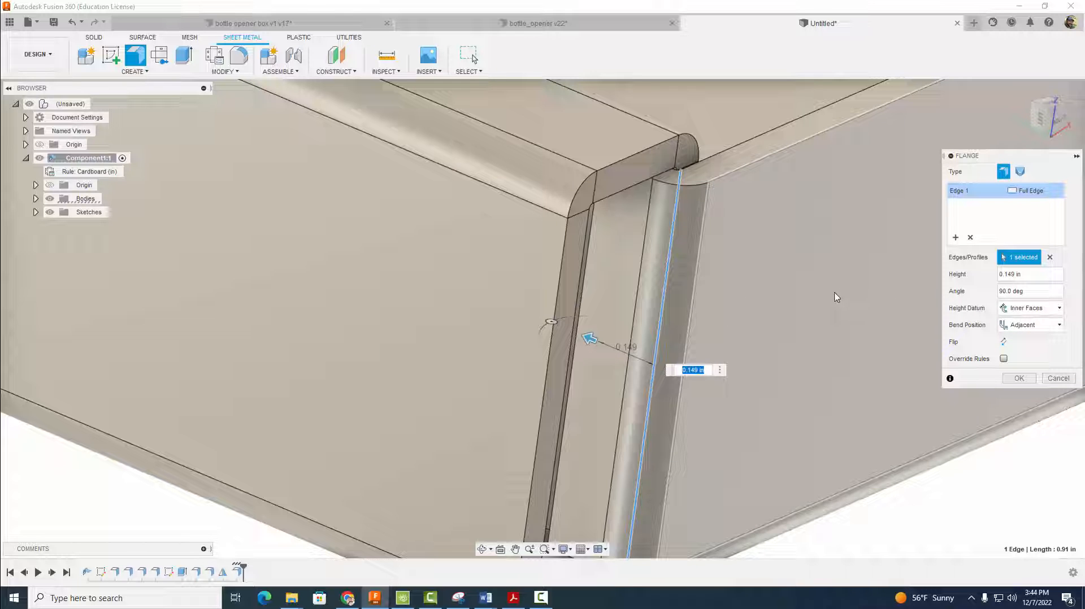
# Examine the flange preview's clearance to the end wall at the lower and upper corners of the box.
pyautogui.keyDown('shift'); pyautogui.moveTo(778, 331); pyautogui.dragTo(752, 261, button='middle'); pyautogui.keyUp('shift')
pyautogui.keyDown('shift'); pyautogui.moveTo(731, 368); pyautogui.dragTo(724, 337, button='middle'); pyautogui.keyUp('shift')
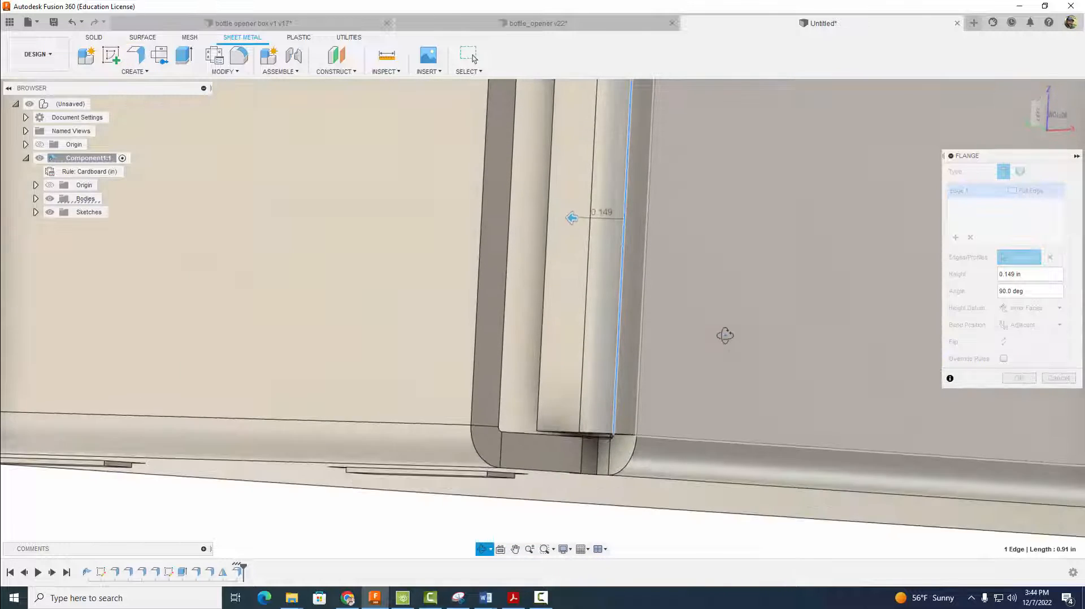
pyautogui.scroll(3, 578, 435)
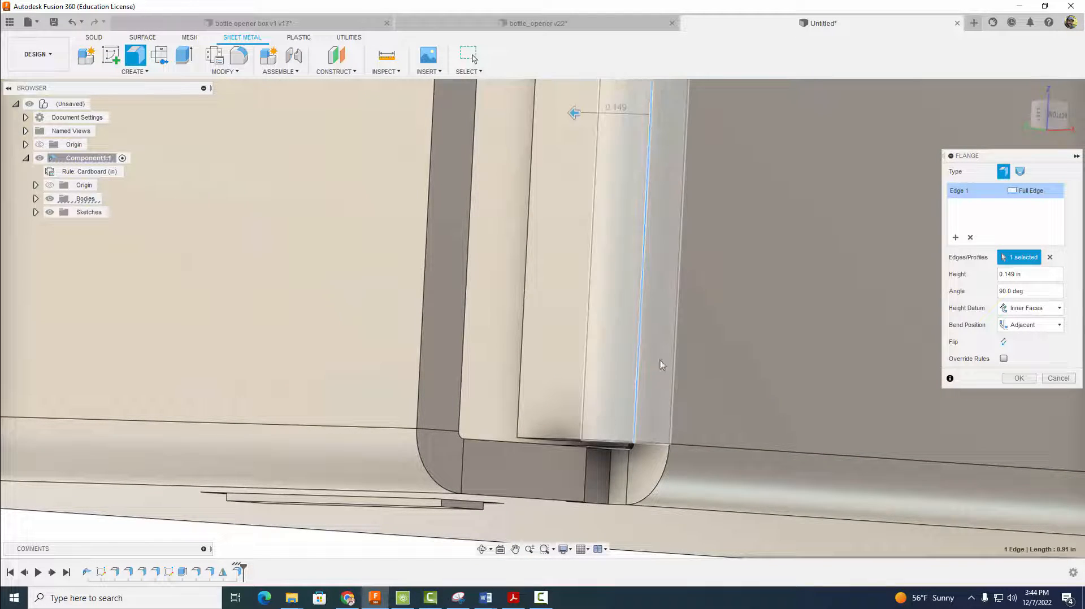
pyautogui.scroll(-3, 669, 356)
pyautogui.keyDown('shift'); pyautogui.moveTo(753, 220); pyautogui.dragTo(747, 238, button='middle'); pyautogui.keyUp('shift')
pyautogui.moveTo(698, 343); pyautogui.dragTo(513, 504, button='middle')
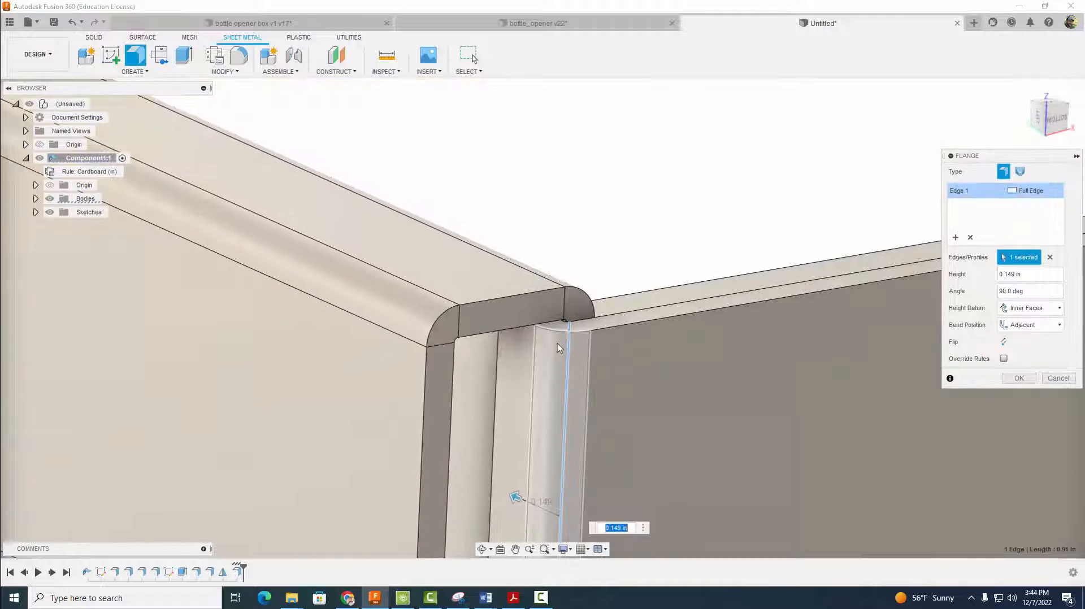
pyautogui.scroll(6, 567, 407)
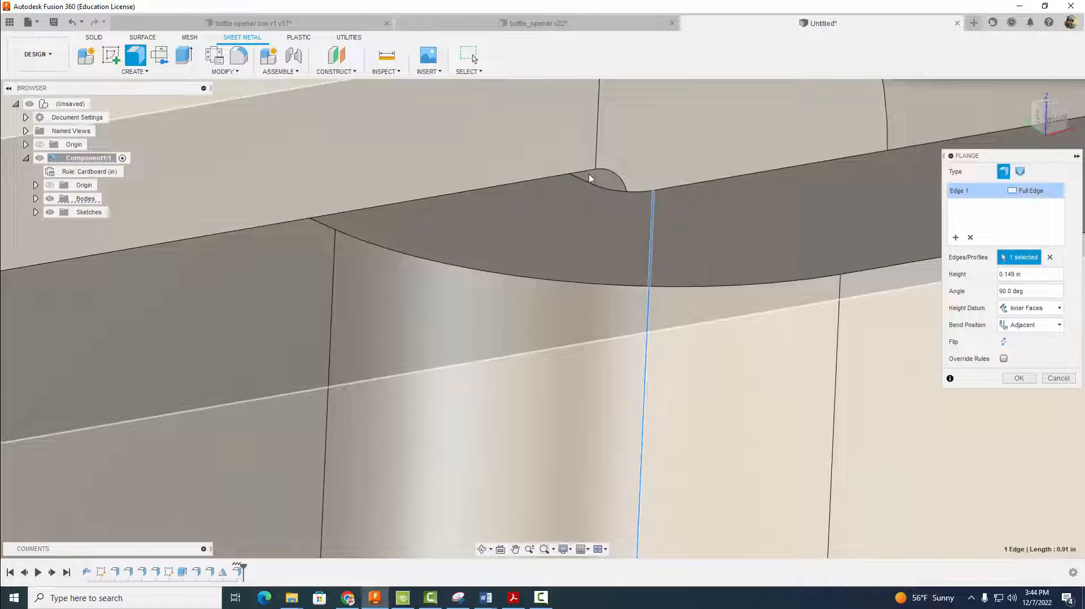
pyautogui.keyDown('shift'); pyautogui.moveTo(607, 188); pyautogui.dragTo(651, 148, button='middle'); pyautogui.keyUp('shift')
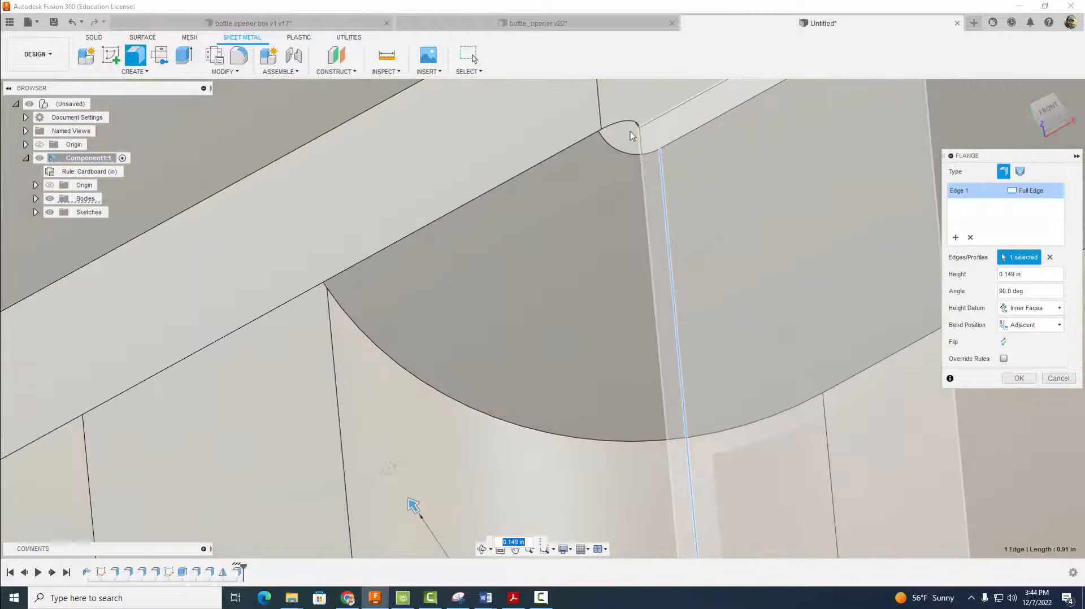
pyautogui.keyDown('shift'); pyautogui.moveTo(678, 259); pyautogui.dragTo(611, 340, button='middle'); pyautogui.keyUp('shift')
# Set the height of the end-edge flange to 1 in.
pyautogui.moveTo(603, 312); pyautogui.dragTo(572, 288)
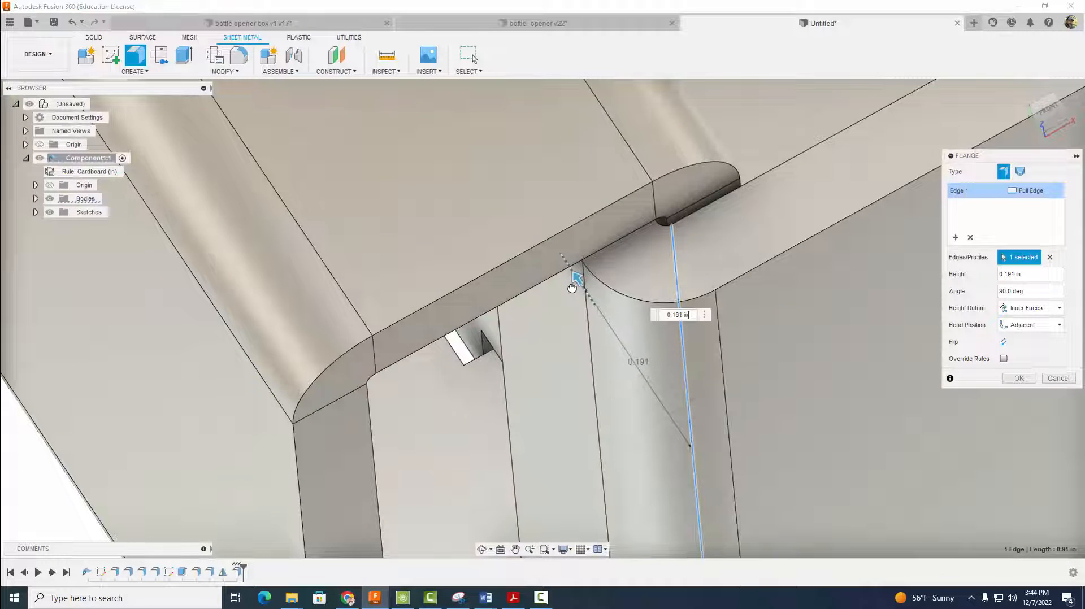
pyautogui.write('1')
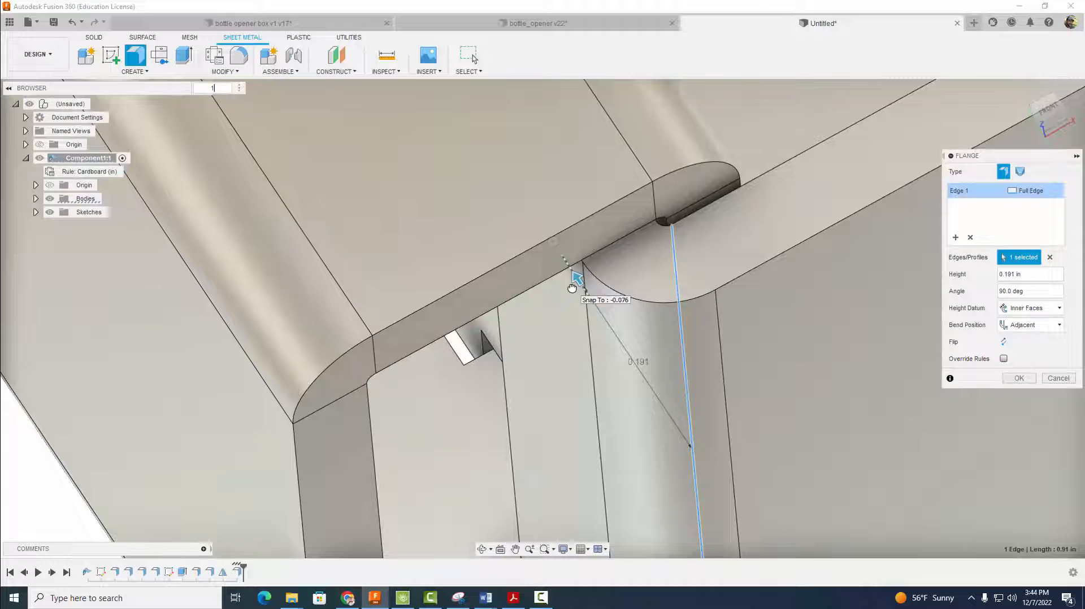
pyautogui.press('Return')
# Add the vertical edge at the side wall's opposite end to the flange and create both end tabs.
pyautogui.scroll(-4, 658, 238)
pyautogui.keyDown('shift'); pyautogui.moveTo(789, 239); pyautogui.dragTo(582, 376, button='middle'); pyautogui.keyUp('shift')
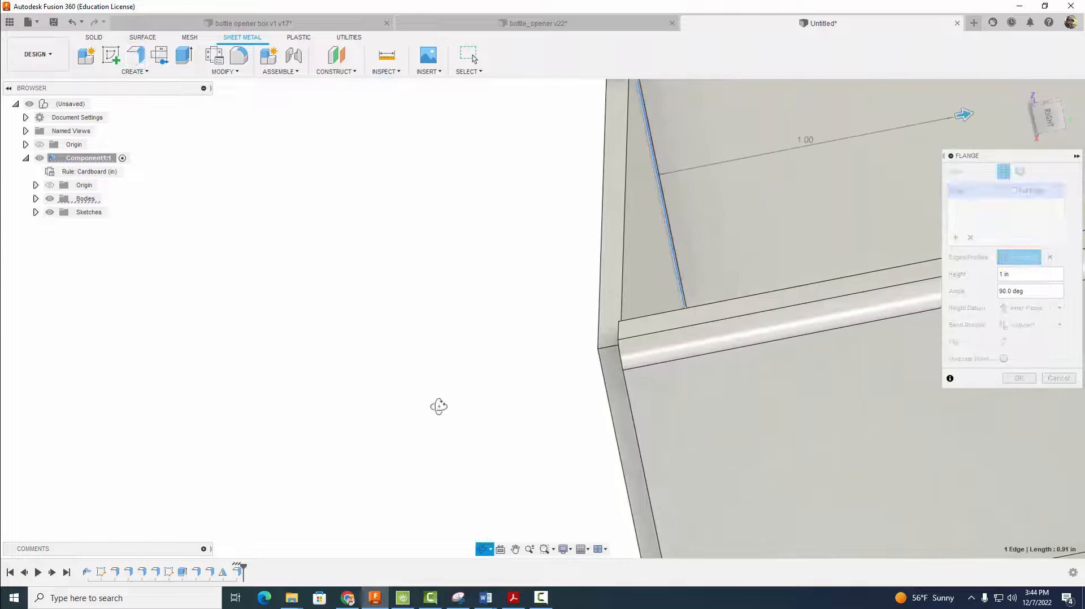
pyautogui.scroll(-4, 444, 399)
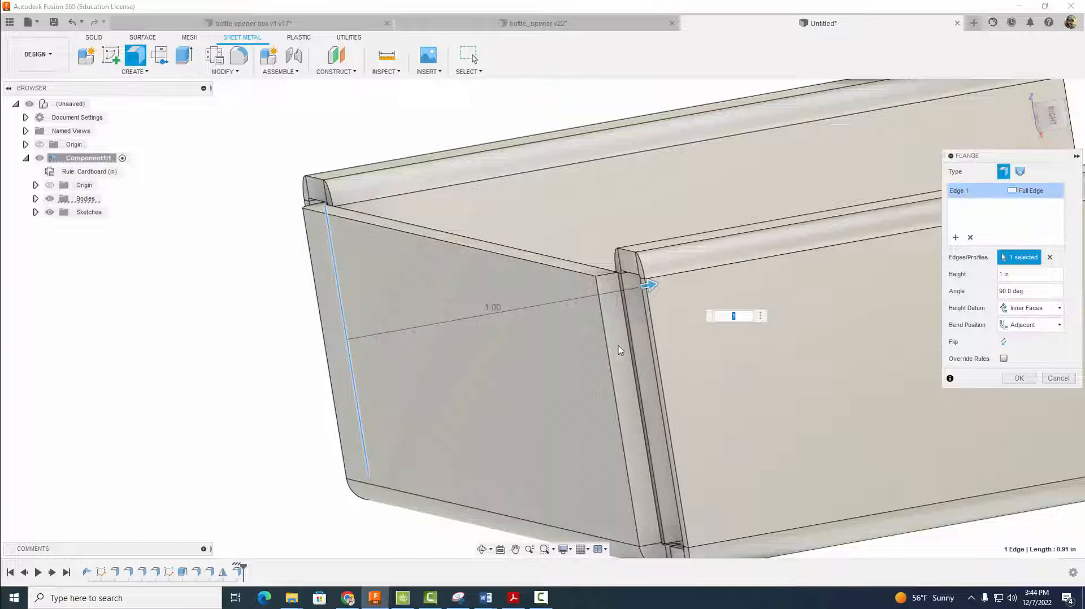
pyautogui.scroll(4, 626, 341)
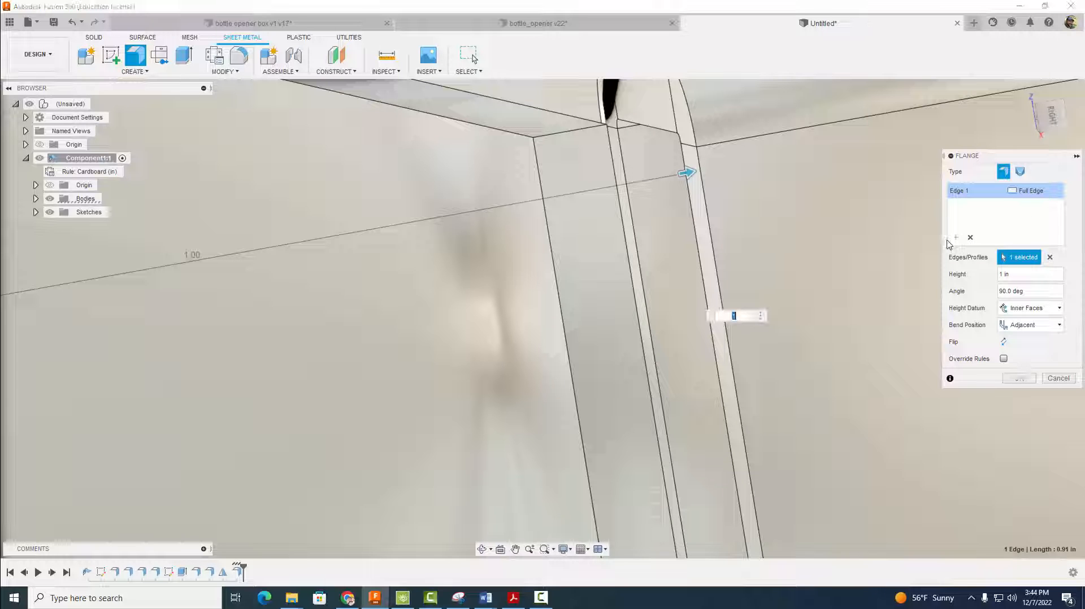
pyautogui.click(631, 274)
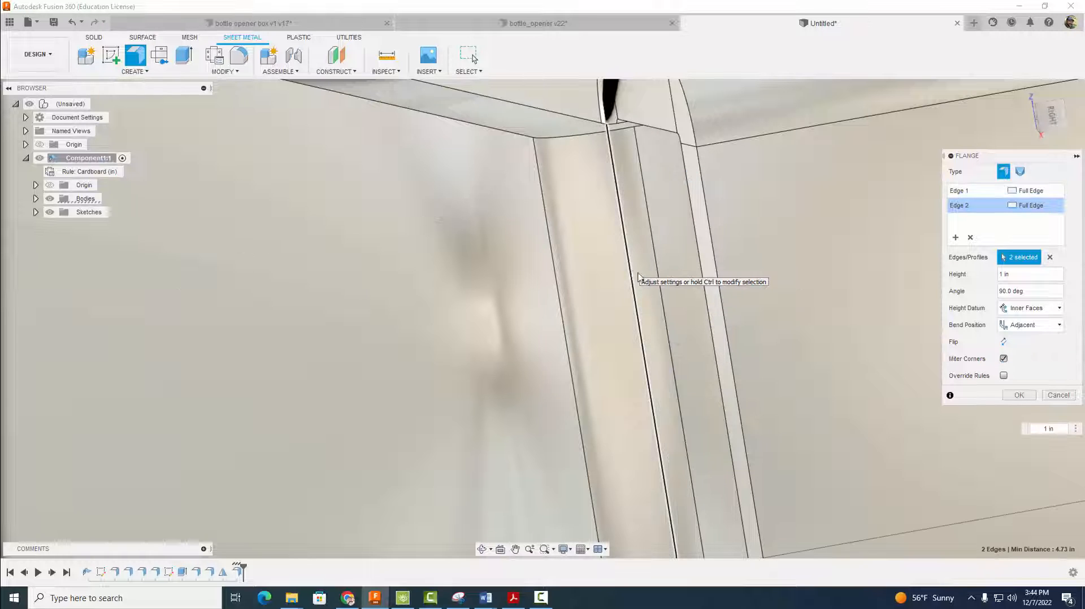
pyautogui.scroll(-5, 673, 334)
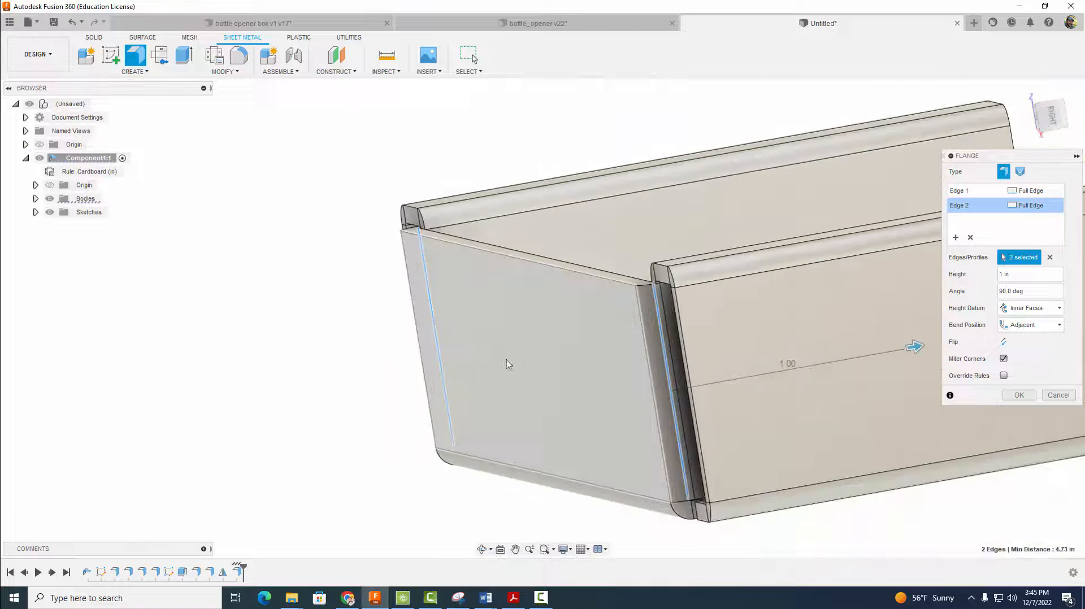
pyautogui.scroll(3, 484, 371)
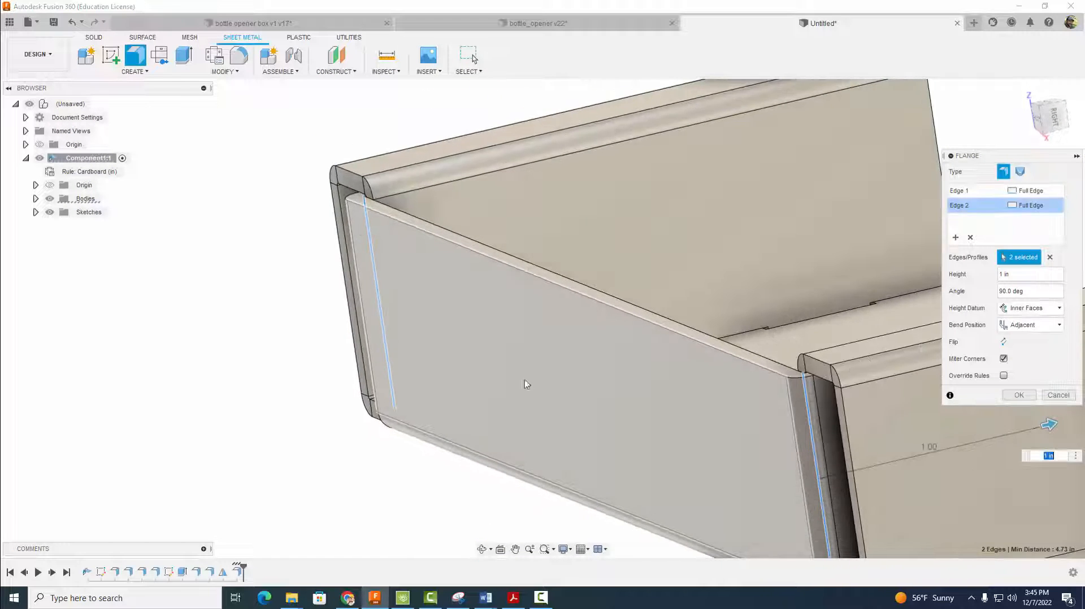
pyautogui.moveTo(625, 380); pyautogui.dragTo(523, 356, button='middle')
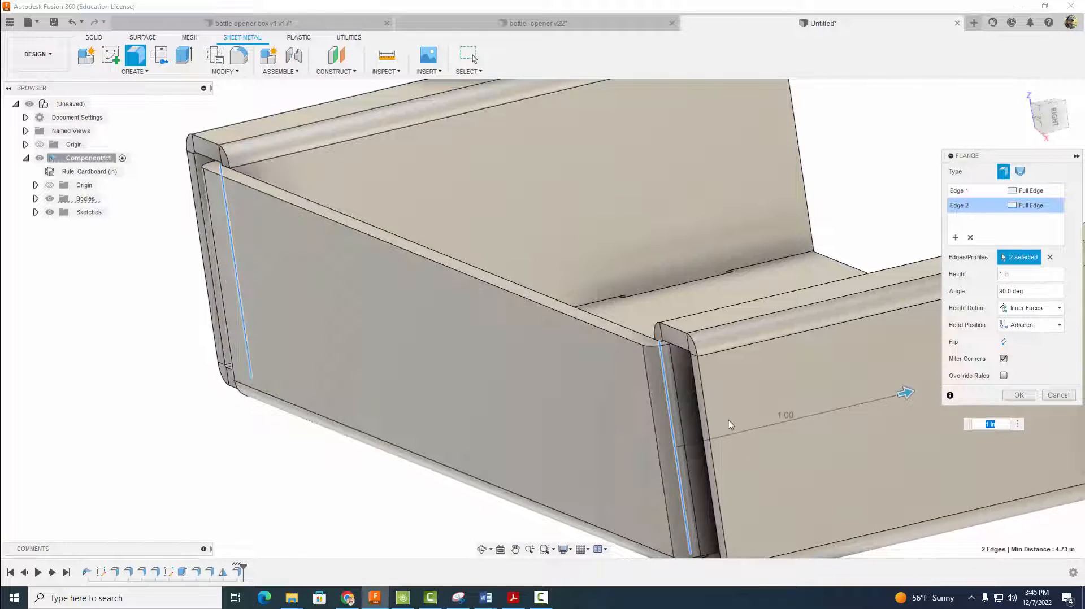
pyautogui.click(1017, 396)
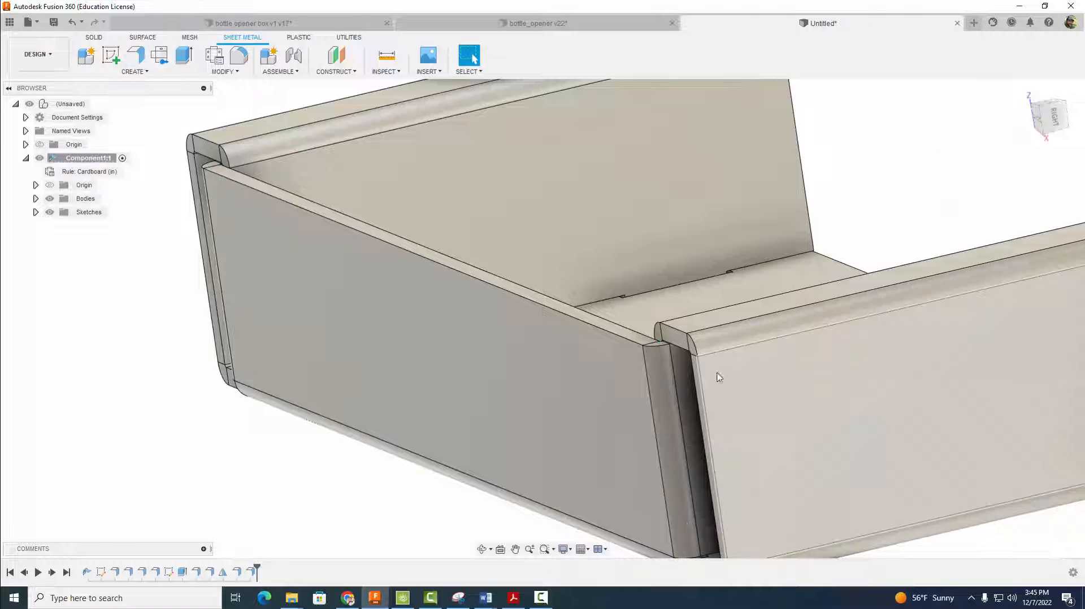
# Preview the box with all bends unfolded, using the base face as the stationary entity, without keeping the unfold.
pyautogui.scroll(-5, 357, 445)
pyautogui.keyDown('shift'); pyautogui.moveTo(354, 451); pyautogui.dragTo(368, 461, button='middle'); pyautogui.keyUp('shift')
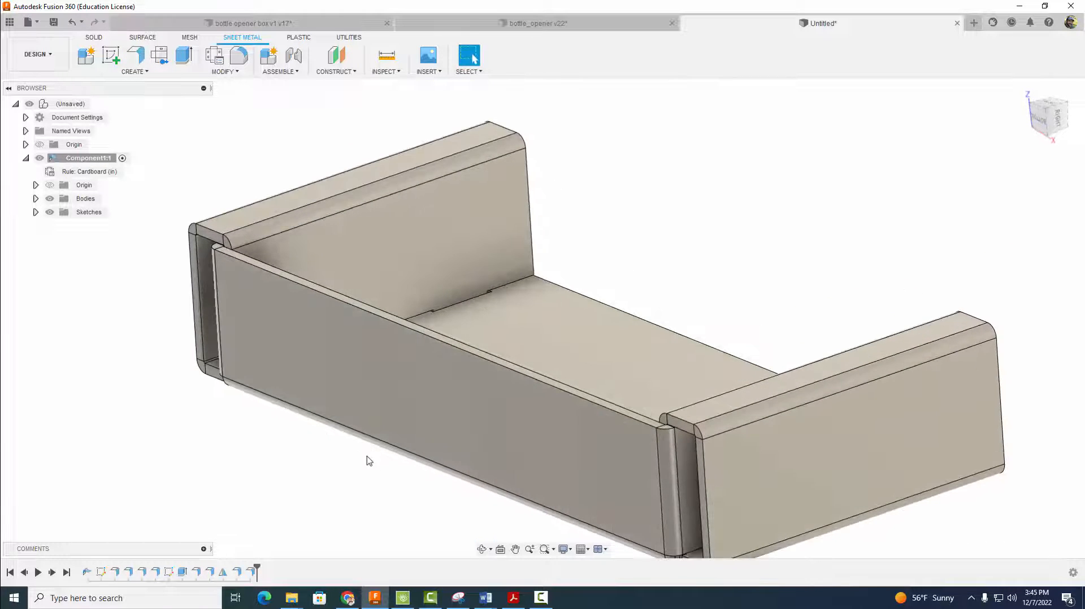
pyautogui.click(225, 71)
pyautogui.click(229, 86)
pyautogui.click(638, 332)
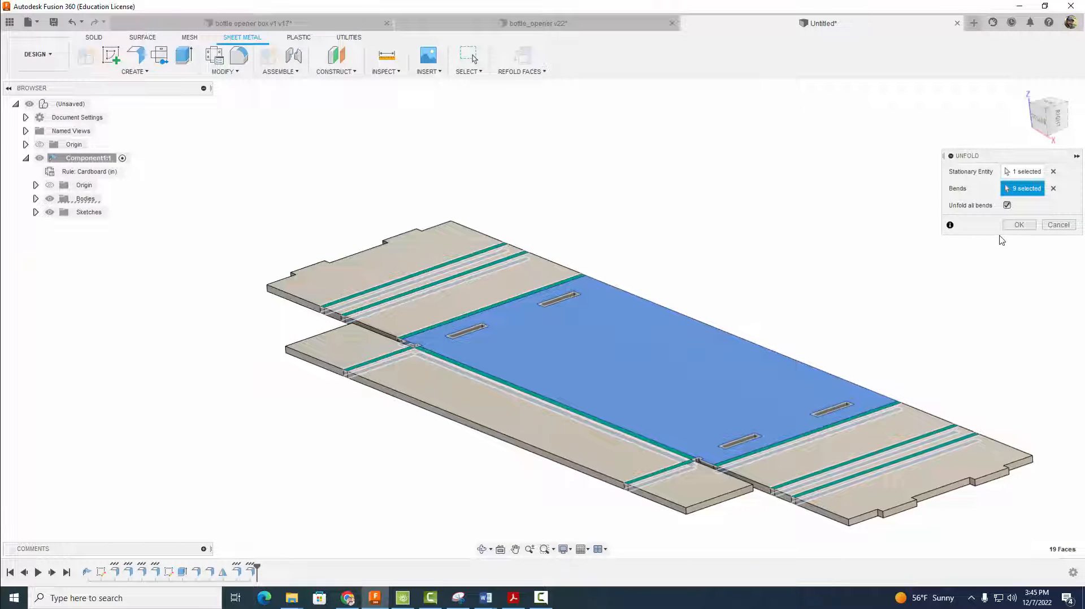
pyautogui.click(1055, 226)
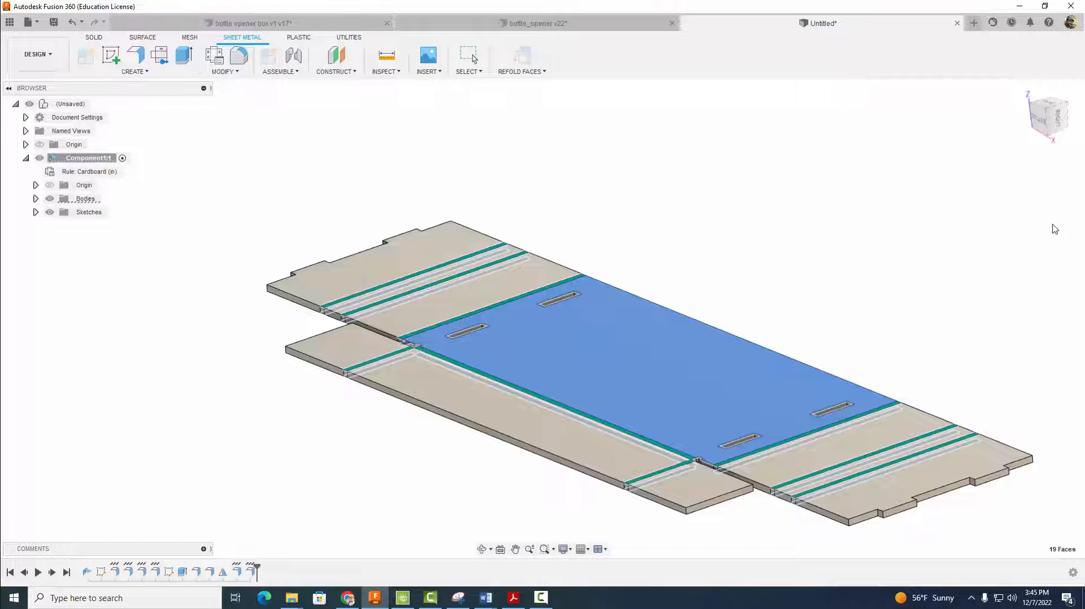
pyautogui.moveTo(850, 234); pyautogui.dragTo(767, 229, button='middle')
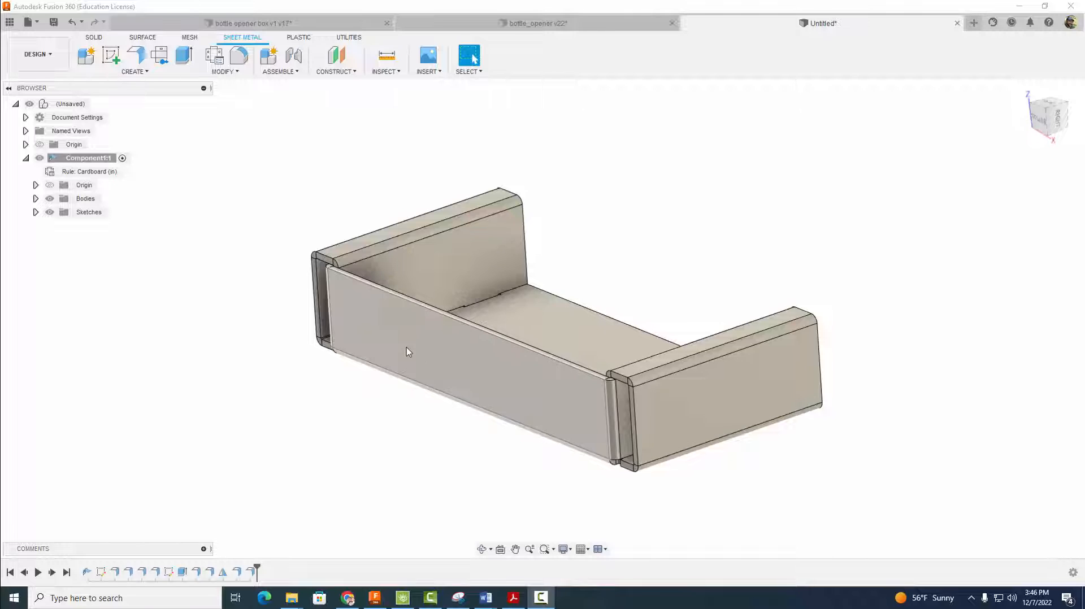
# Mirror the long side wall flange and its end-tab flange feature across the origin plane running lengthwise through the box.
pyautogui.click(134, 72)
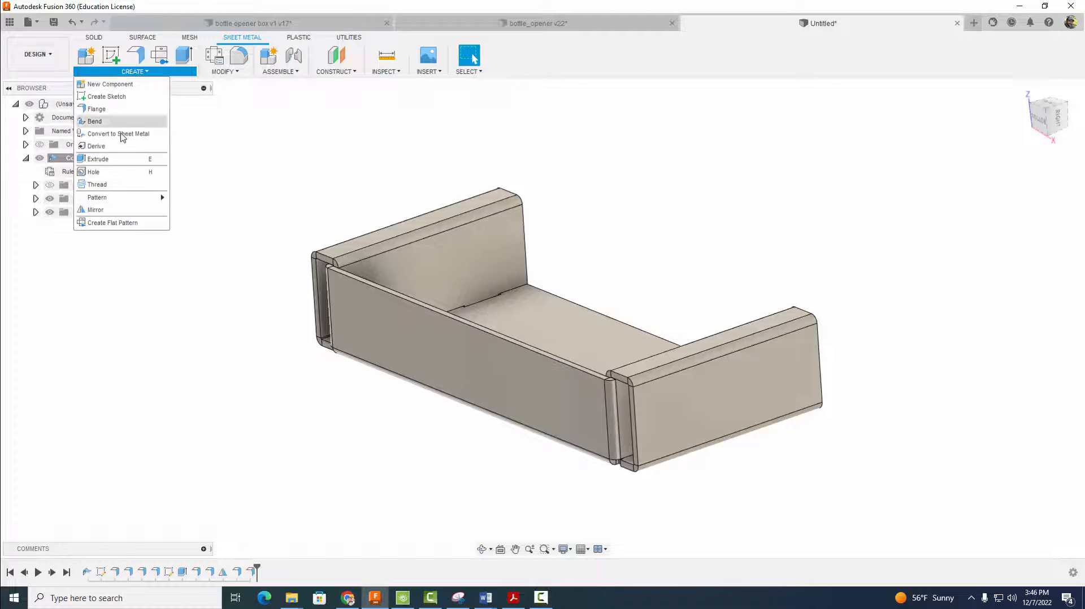
pyautogui.click(108, 209)
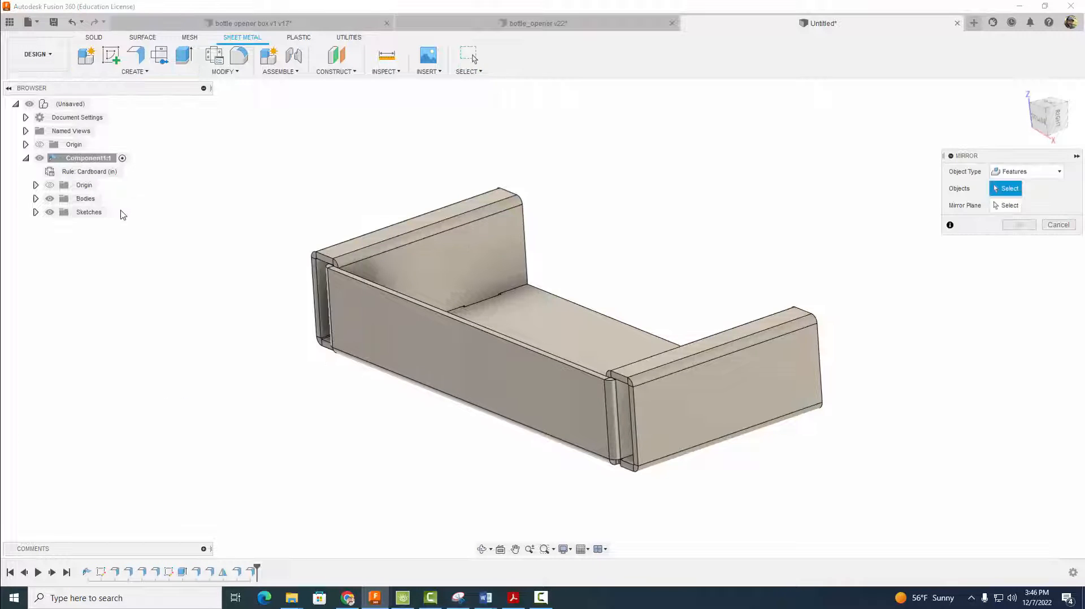
pyautogui.click(1015, 173)
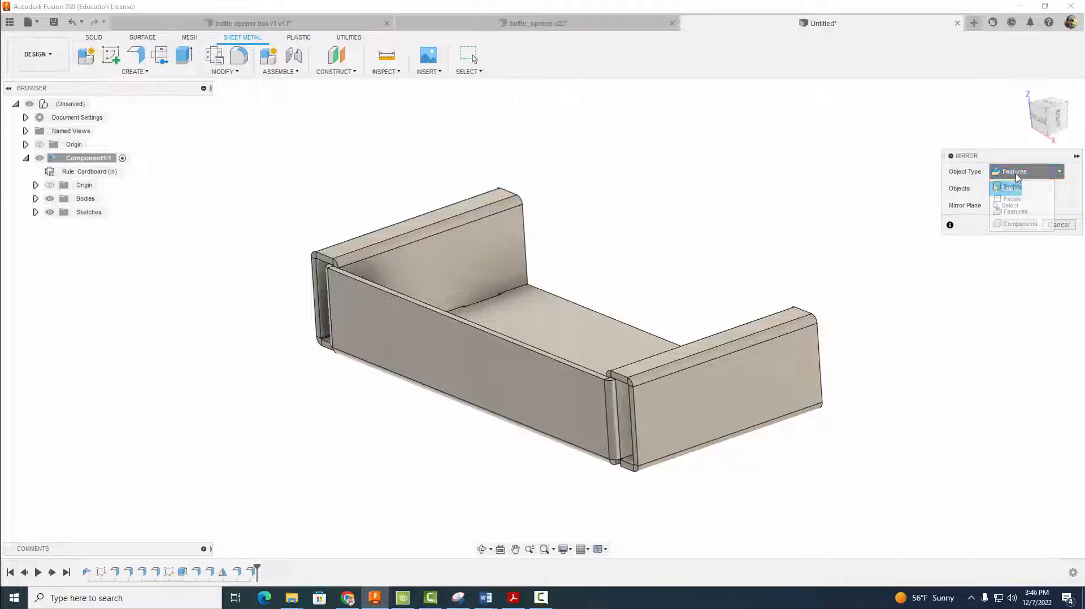
pyautogui.click(1012, 212)
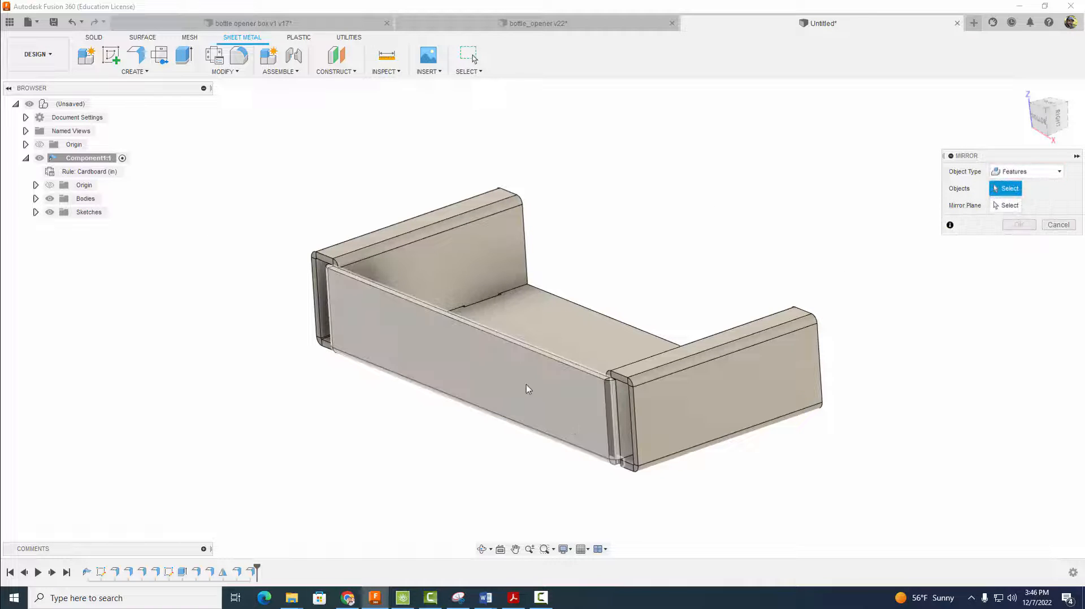
pyautogui.click(250, 573)
pyautogui.keyDown('ctrl'); pyautogui.click(237, 572); pyautogui.keyUp('ctrl')
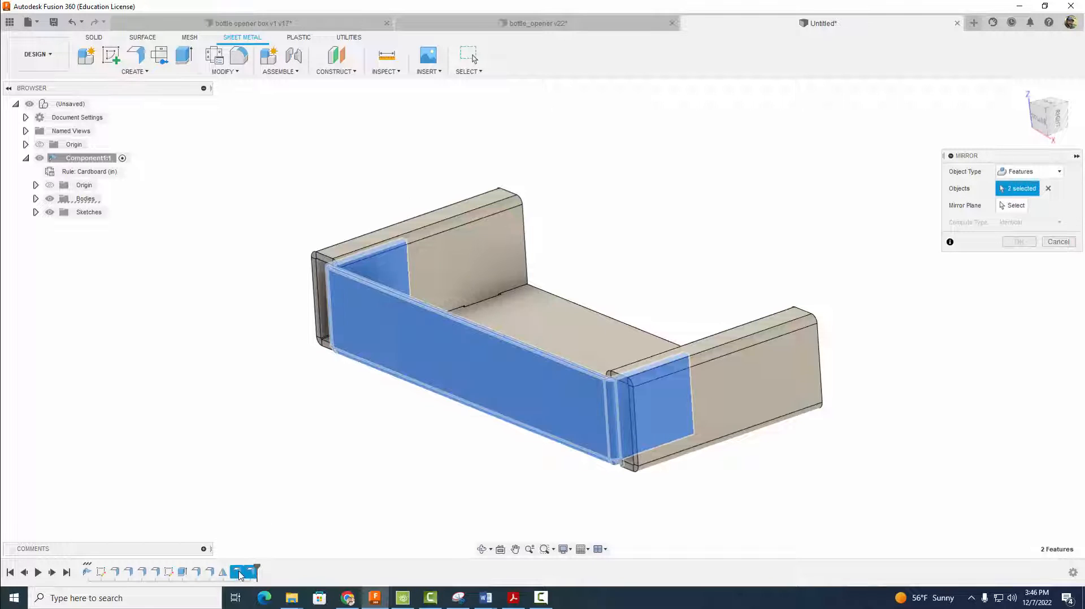
pyautogui.click(1001, 204)
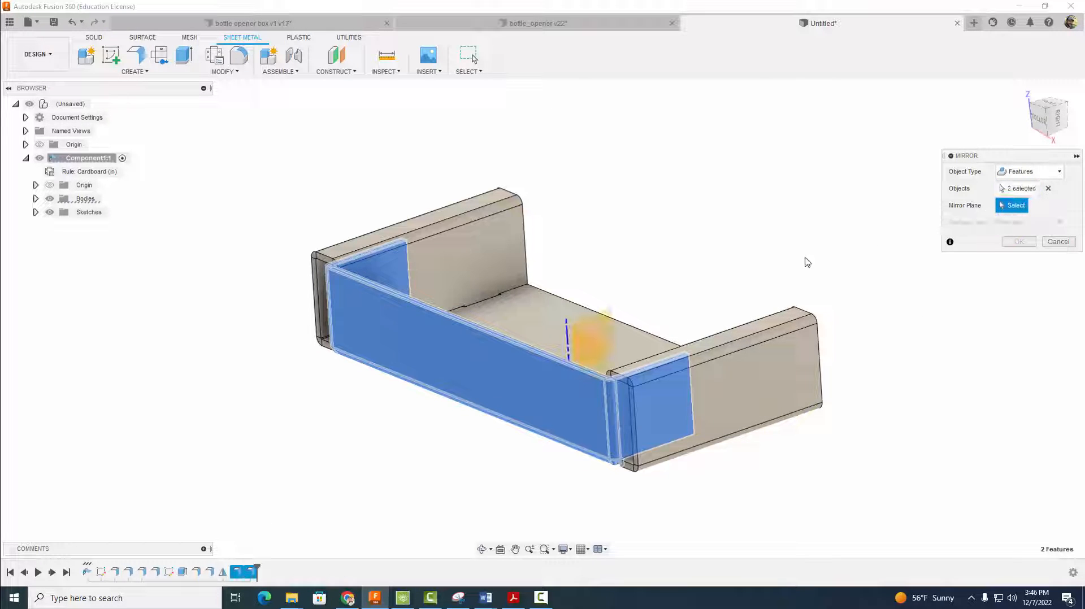
pyautogui.click(589, 351)
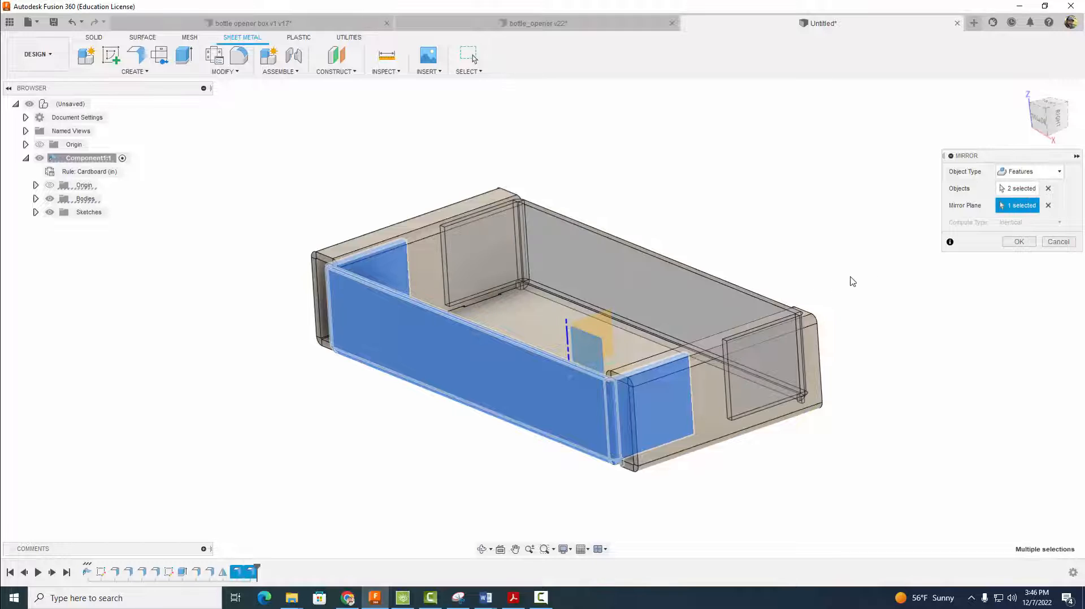
pyautogui.click(1025, 244)
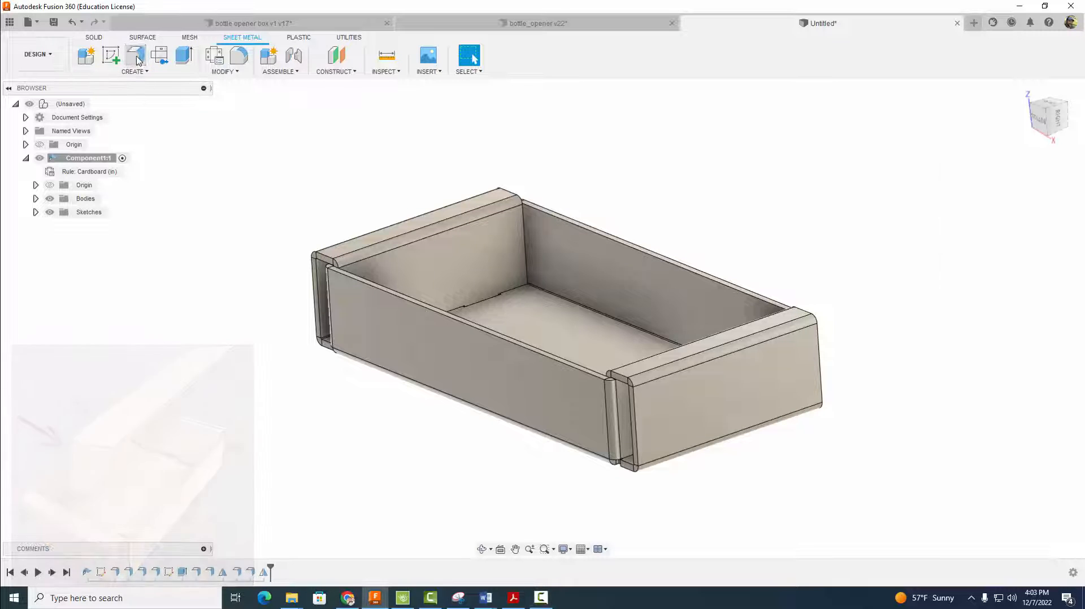
# Start a lid flange from the far long side wall's top edge, with a symmetric width distance of 2.28 in.
pyautogui.click(136, 55)
pyautogui.click(580, 227)
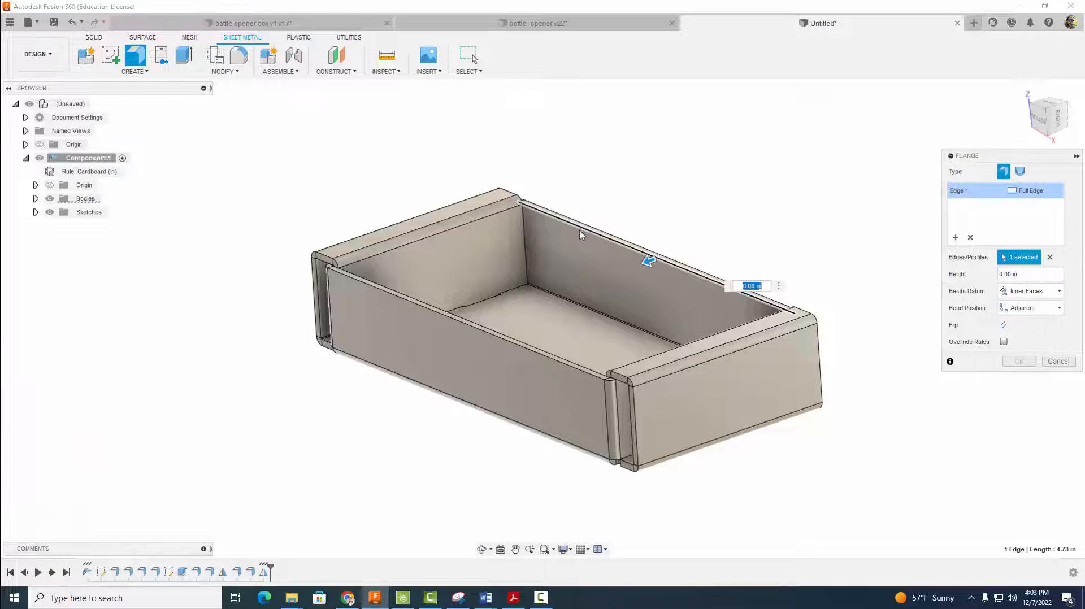
pyautogui.moveTo(647, 260); pyautogui.dragTo(505, 319)
pyautogui.scroll(5, 371, 255)
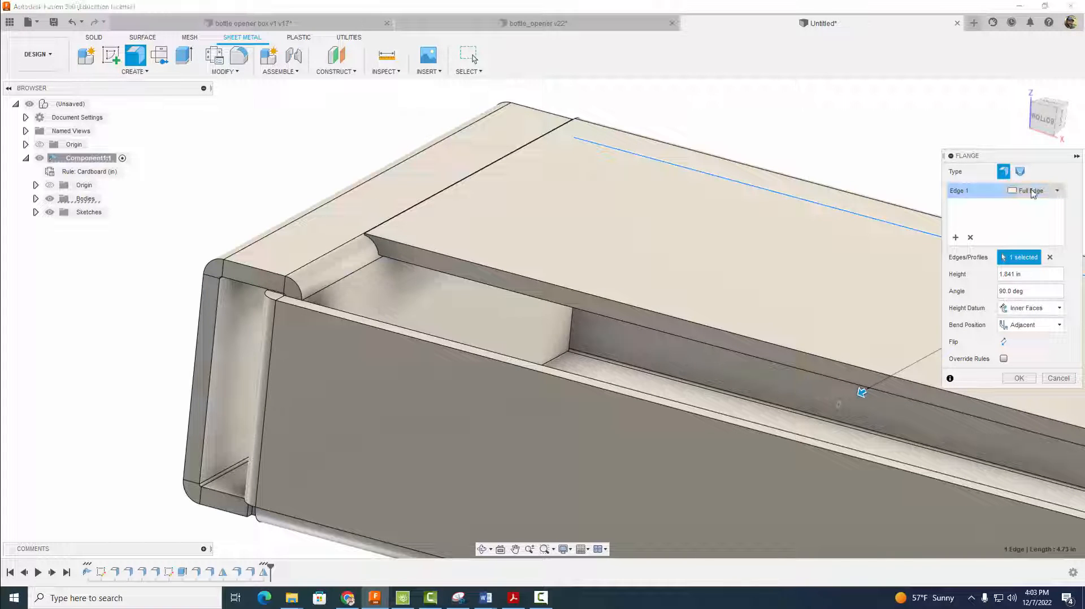
pyautogui.click(1033, 193)
pyautogui.click(1032, 209)
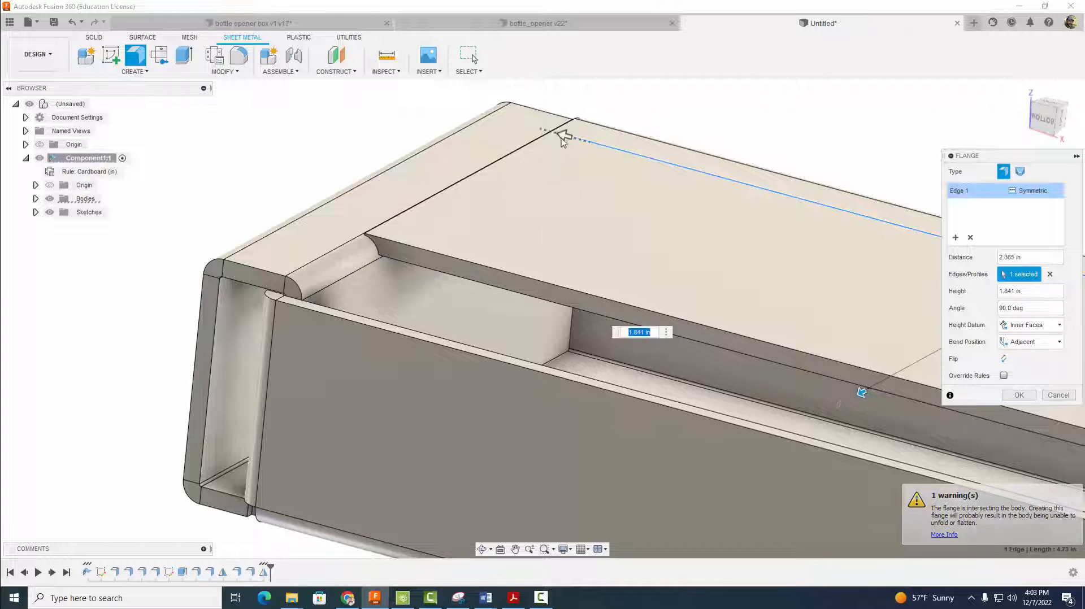
pyautogui.moveTo(562, 135); pyautogui.dragTo(630, 170)
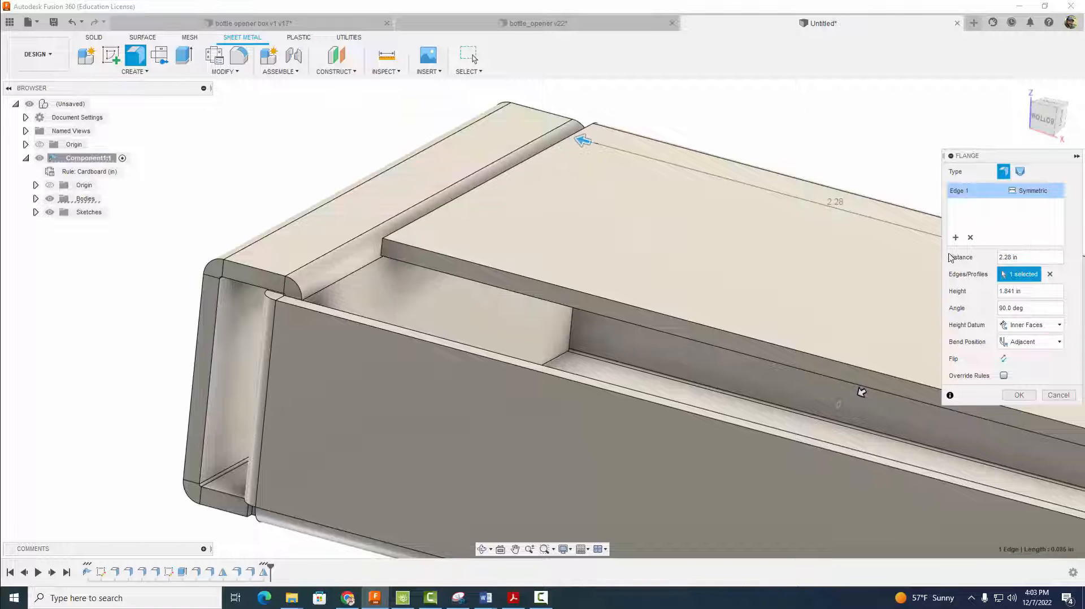
# Extend the lid flange across the box to the opposite side wall, at a height of 2.596 in, and create it.
pyautogui.scroll(-3, 697, 277)
pyautogui.moveTo(674, 264); pyautogui.dragTo(448, 250, button='middle')
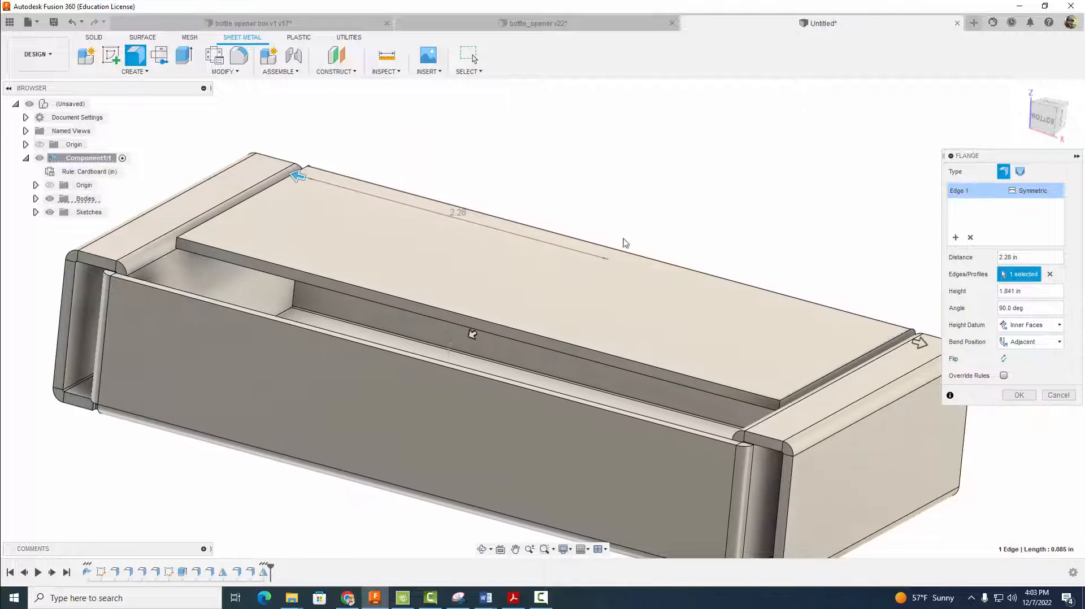
pyautogui.keyDown('shift'); pyautogui.moveTo(624, 243); pyautogui.dragTo(634, 338, button='middle'); pyautogui.keyUp('shift')
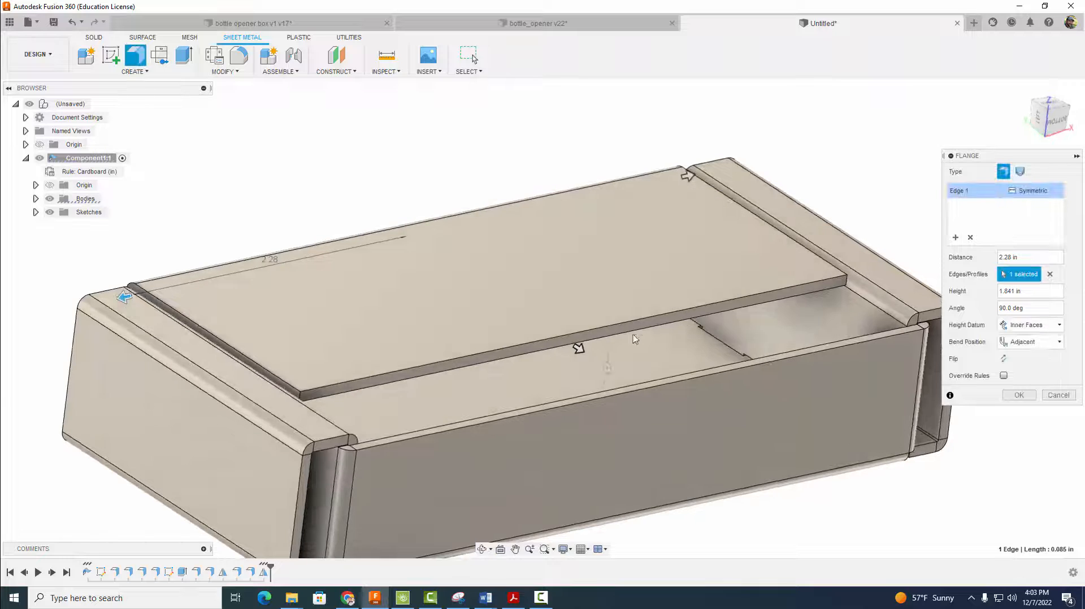
pyautogui.moveTo(581, 348); pyautogui.dragTo(659, 402)
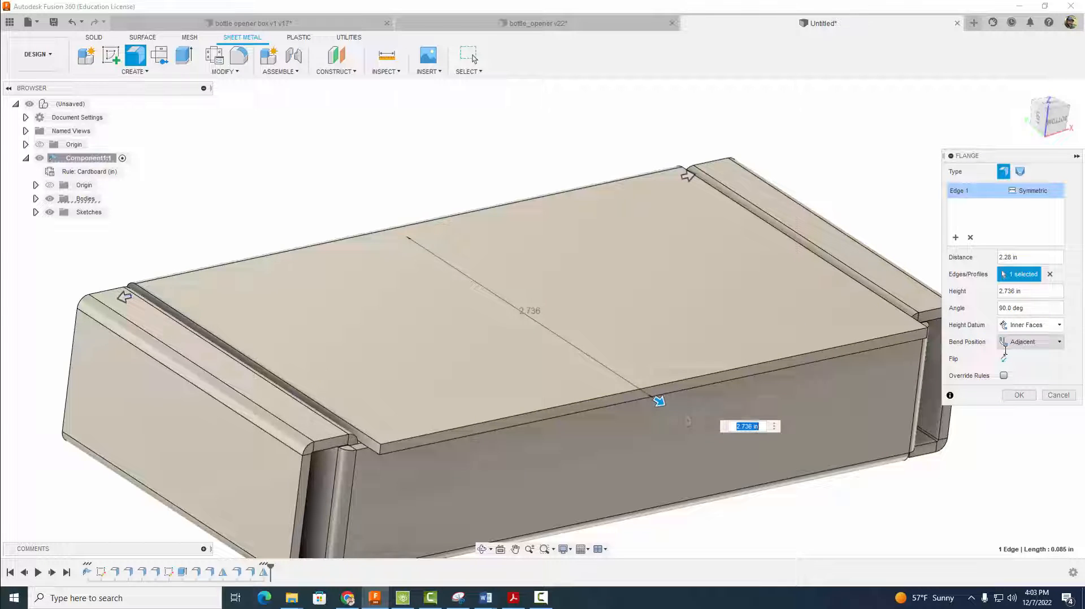
pyautogui.click(863, 391)
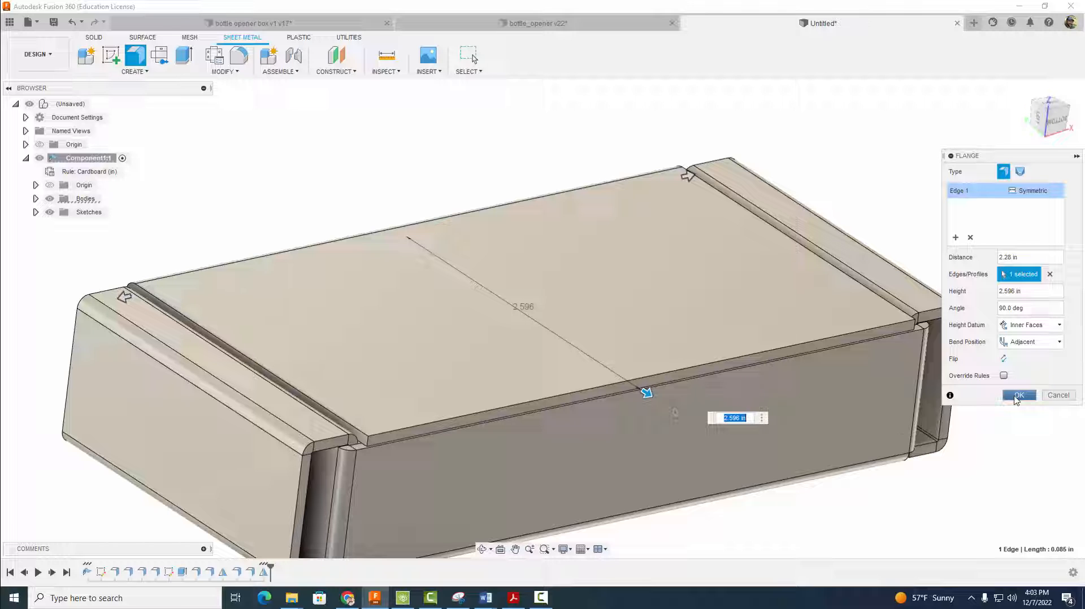
pyautogui.click(1017, 395)
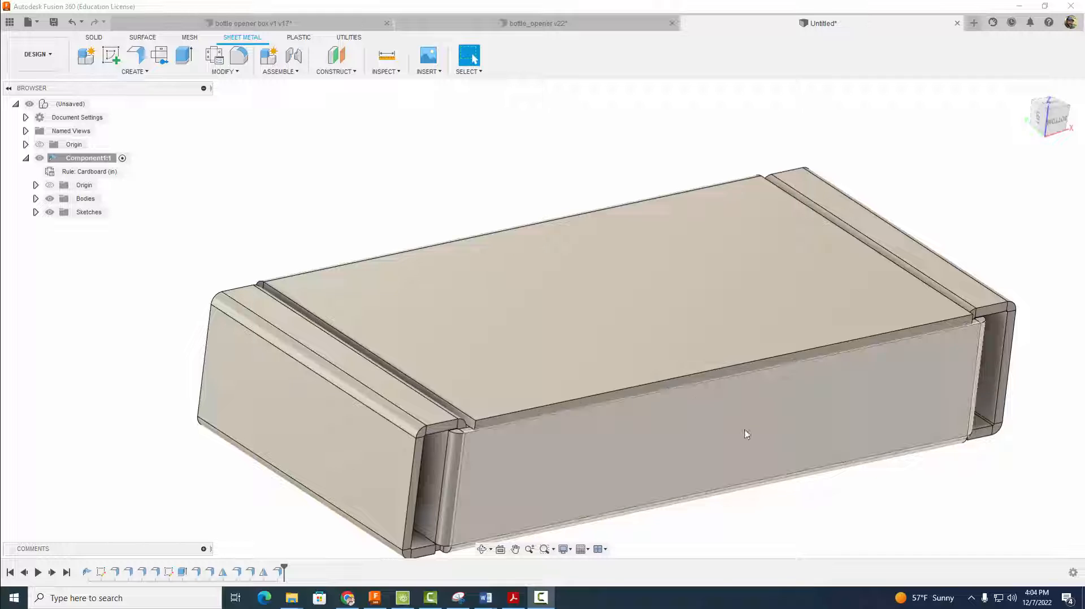
pyautogui.click(225, 72)
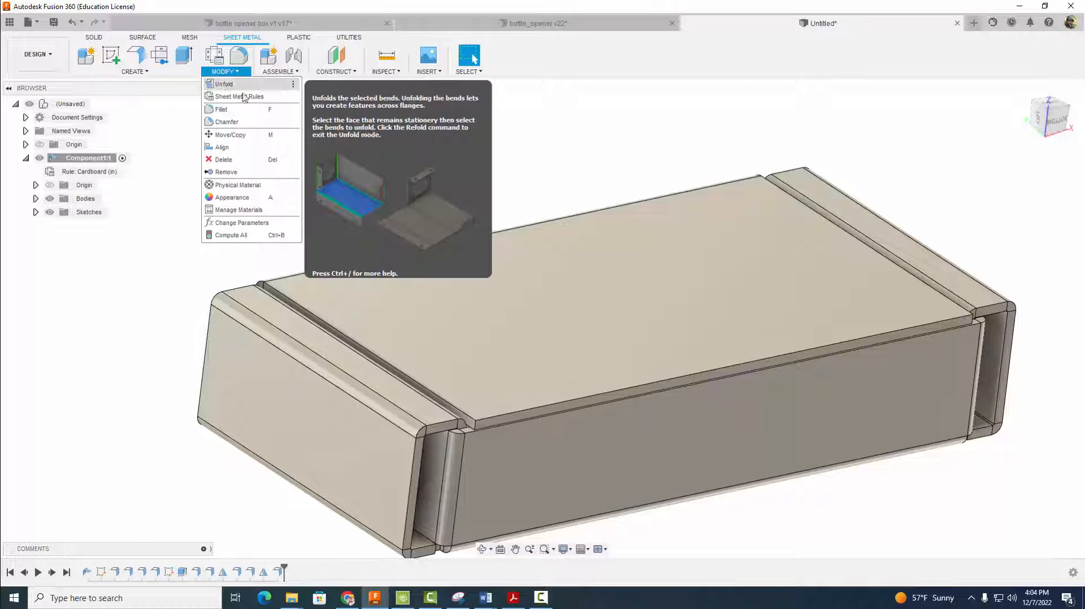
pyautogui.click(570, 145)
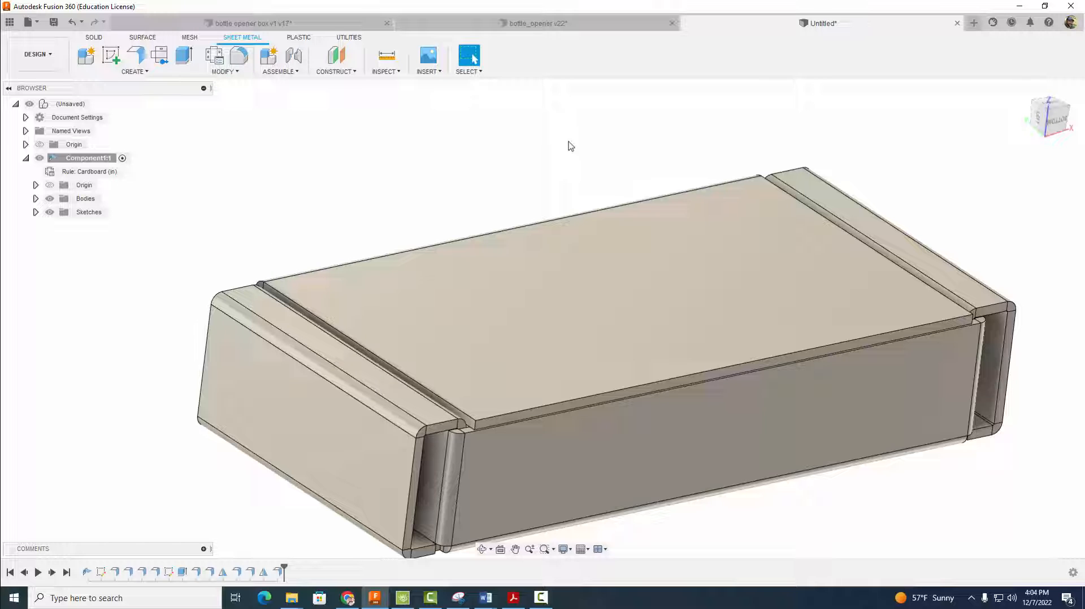
pyautogui.scroll(-2, 454, 167)
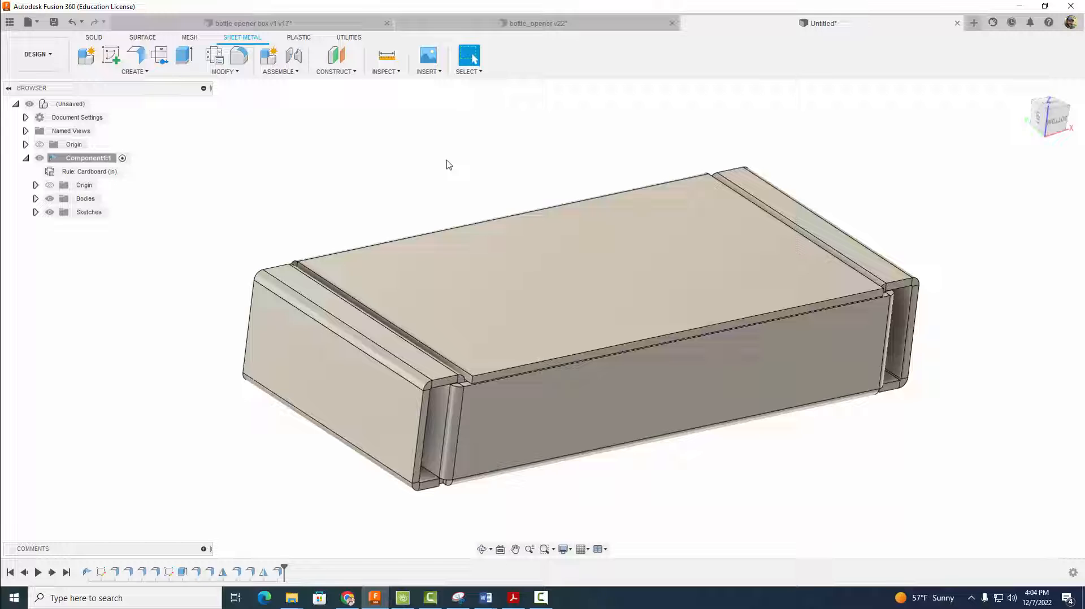
pyautogui.scroll(2, 608, 396)
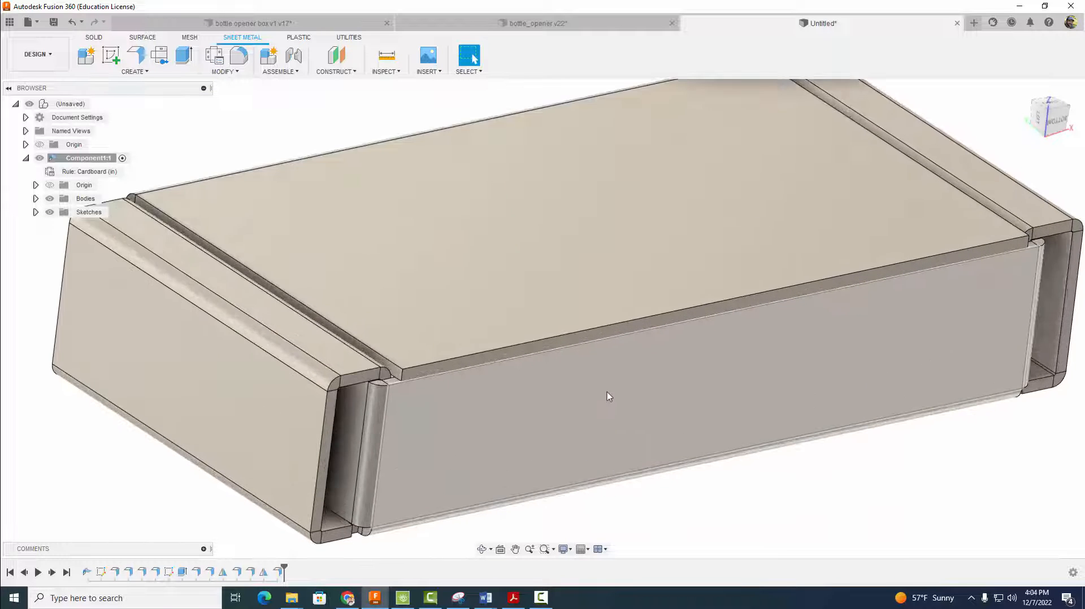
pyautogui.keyDown('shift'); pyautogui.moveTo(678, 439); pyautogui.dragTo(700, 413, button='middle'); pyautogui.keyUp('shift')
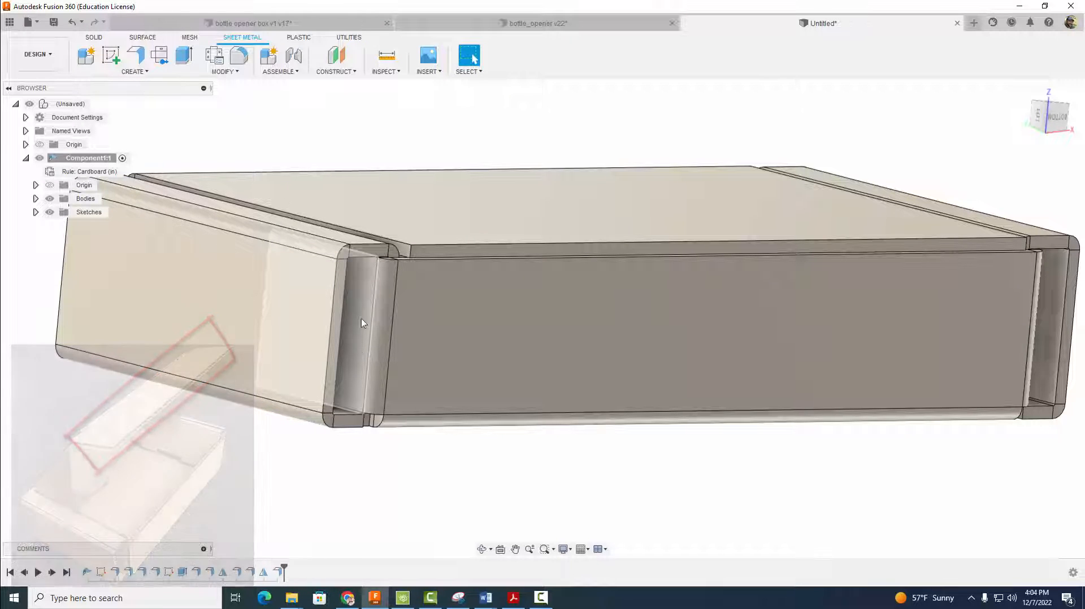
pyautogui.scroll(-3, 630, 382)
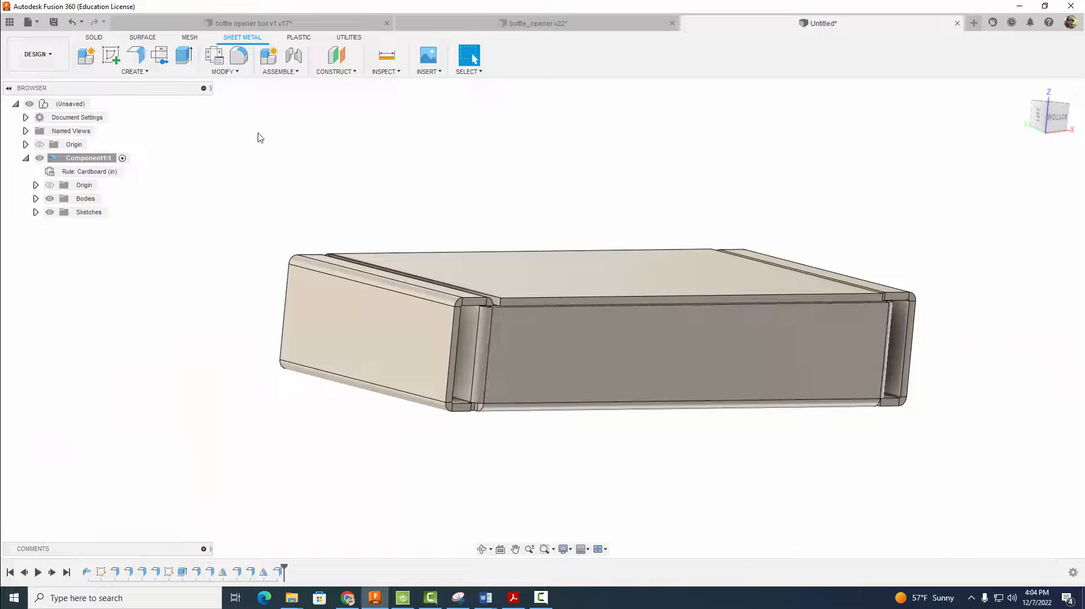
# Start a full-edge flange on the underside of the lid's free edge, folding down 90 degrees to the side wall's lower corner, 0.92 in high.
pyautogui.click(136, 55)
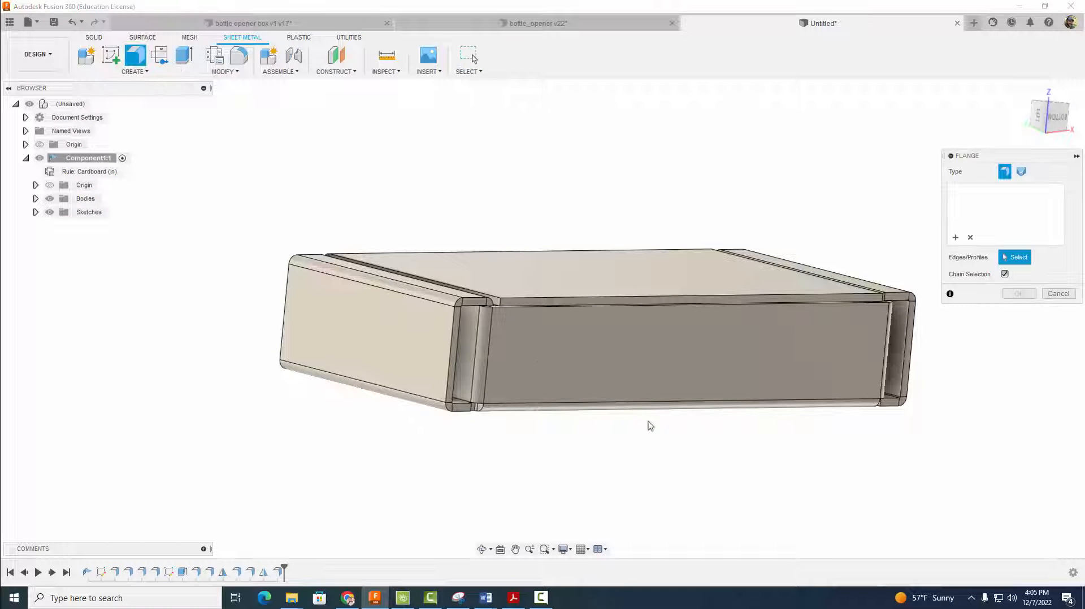
pyautogui.scroll(4, 658, 425)
pyautogui.scroll(3, 659, 424)
pyautogui.keyDown('shift'); pyautogui.moveTo(644, 301); pyautogui.dragTo(660, 300, button='middle'); pyautogui.keyUp('shift')
pyautogui.scroll(-2, 660, 299)
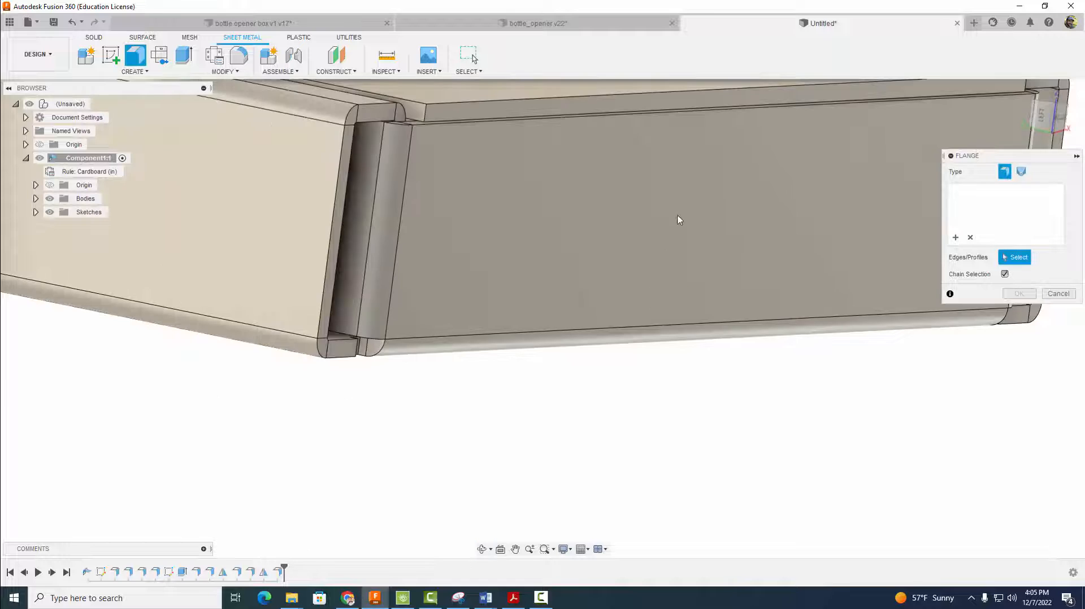
pyautogui.moveTo(678, 219); pyautogui.dragTo(664, 325, button='middle')
pyautogui.scroll(4, 518, 250)
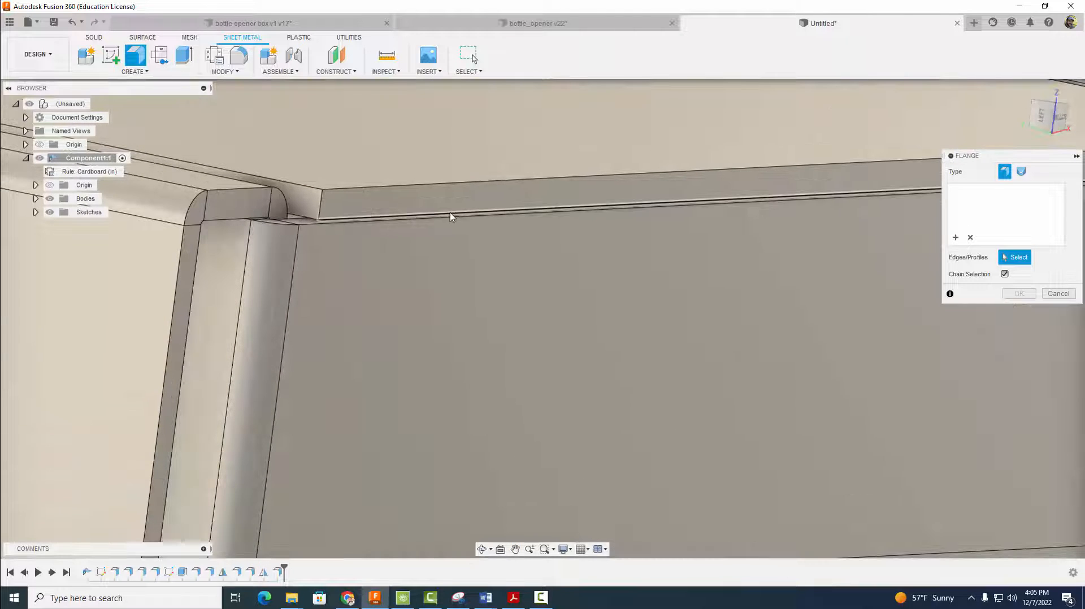
pyautogui.click(450, 215)
pyautogui.moveTo(827, 205); pyautogui.dragTo(789, 468)
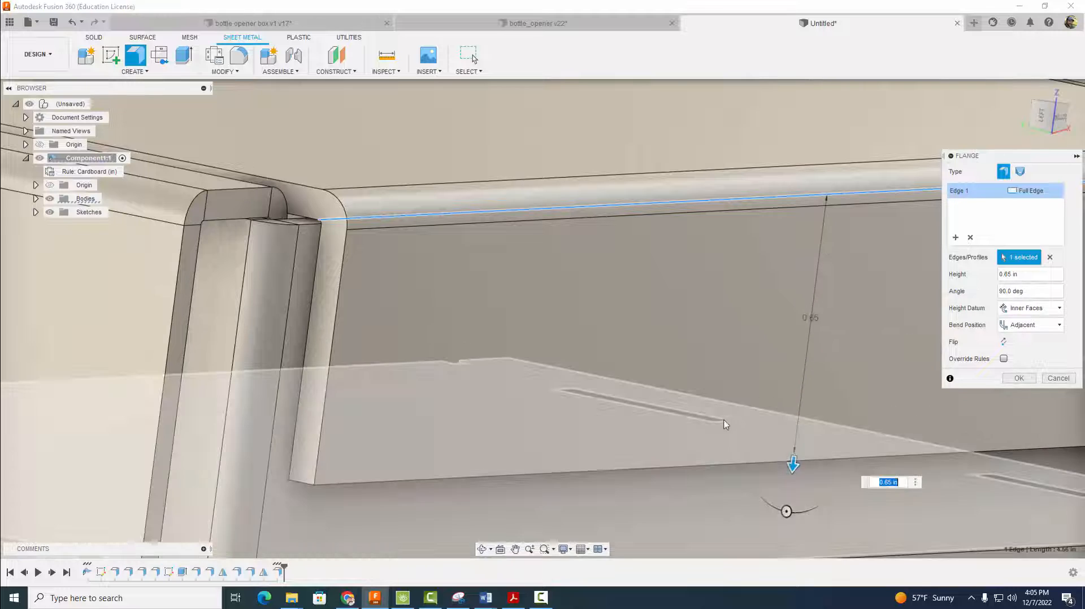
pyautogui.scroll(-2, 724, 424)
pyautogui.moveTo(724, 424); pyautogui.dragTo(766, 299, button='middle')
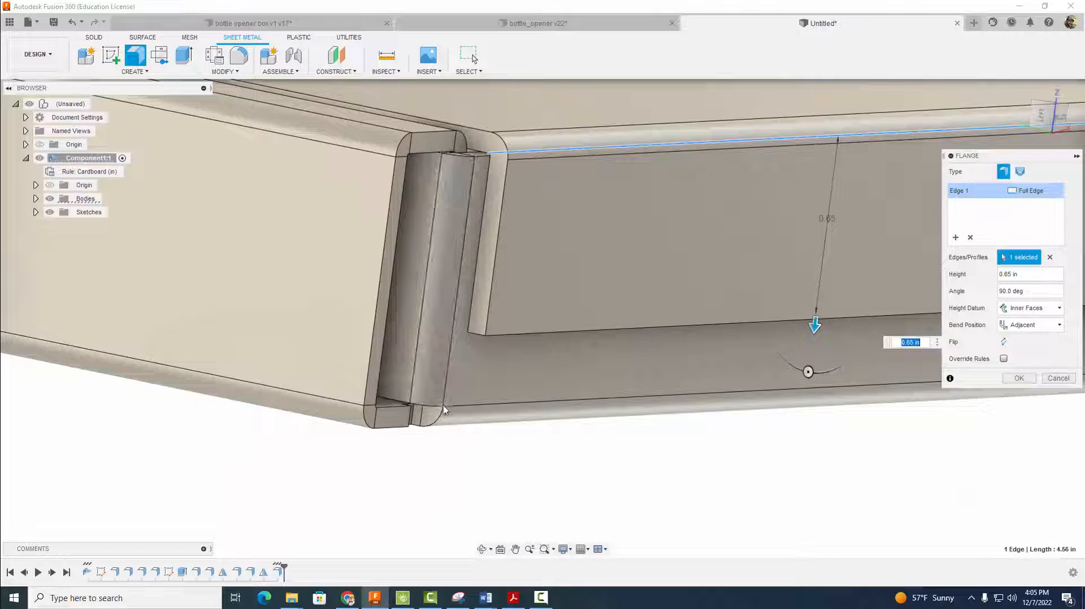
pyautogui.click(443, 408)
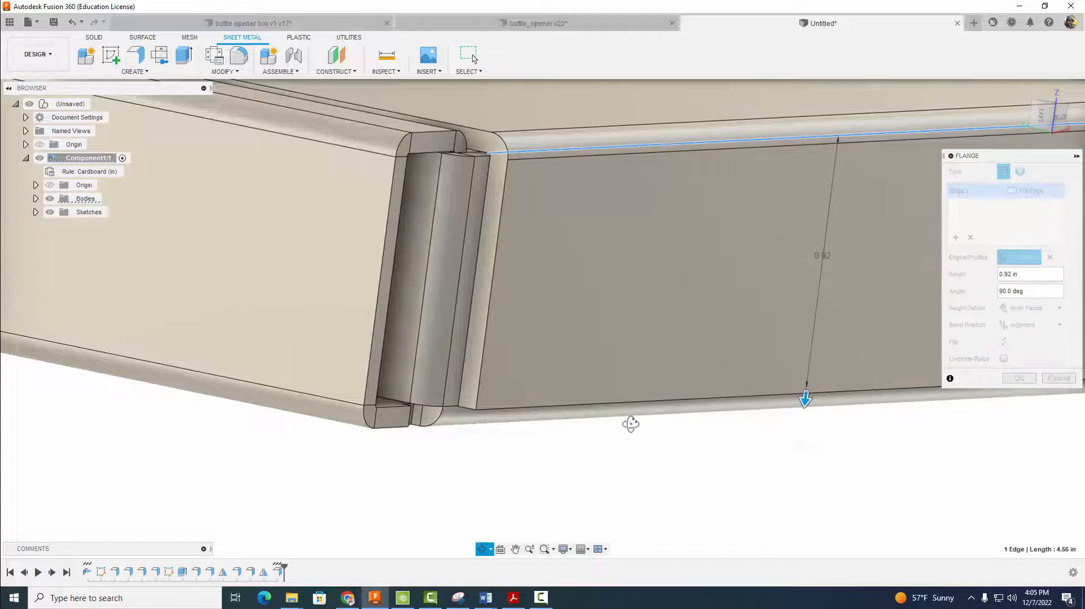
# Examine the gap between the lid's front flap and the box side wall in the left view.
pyautogui.keyDown('shift'); pyautogui.moveTo(630, 423); pyautogui.dragTo(883, 286, button='middle'); pyautogui.keyUp('shift')
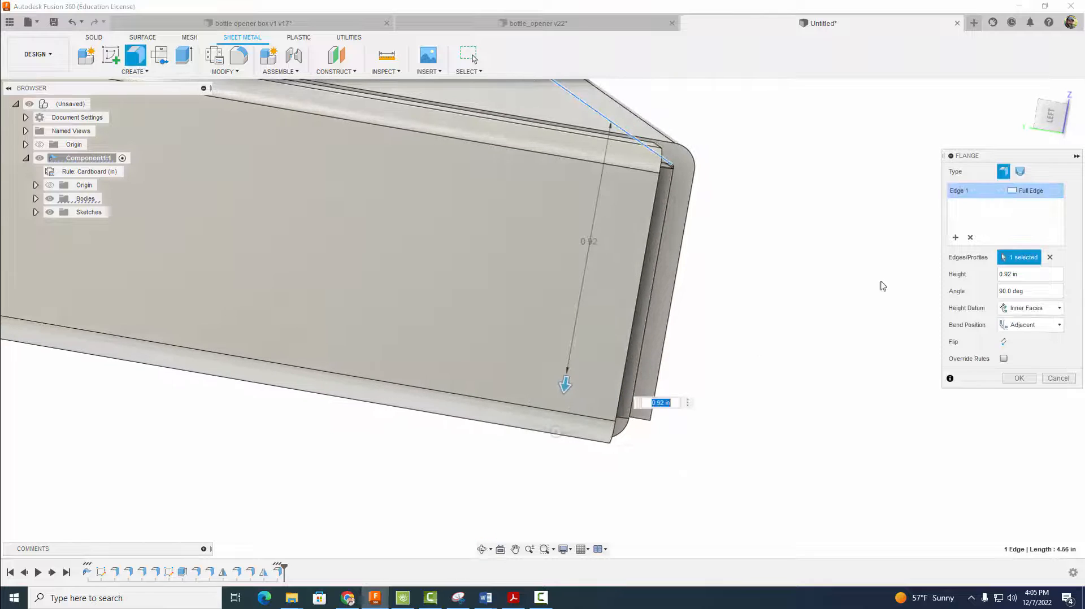
pyautogui.click(1050, 120)
pyautogui.scroll(2, 633, 172)
pyautogui.moveTo(582, 150); pyautogui.dragTo(612, 331, button='middle')
pyautogui.scroll(4, 543, 242)
pyautogui.moveTo(562, 240); pyautogui.dragTo(615, 300, button='middle')
pyautogui.scroll(-2, 615, 300)
pyautogui.scroll(4, 615, 300)
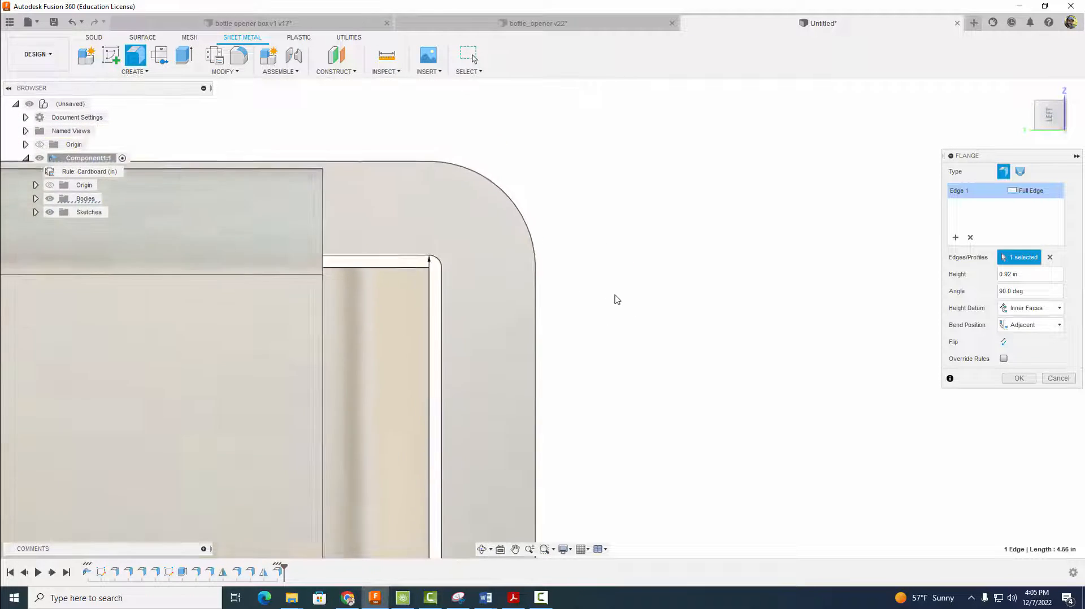
pyautogui.scroll(-2, 594, 298)
pyautogui.scroll(-4, 701, 299)
pyautogui.scroll(-3, 777, 298)
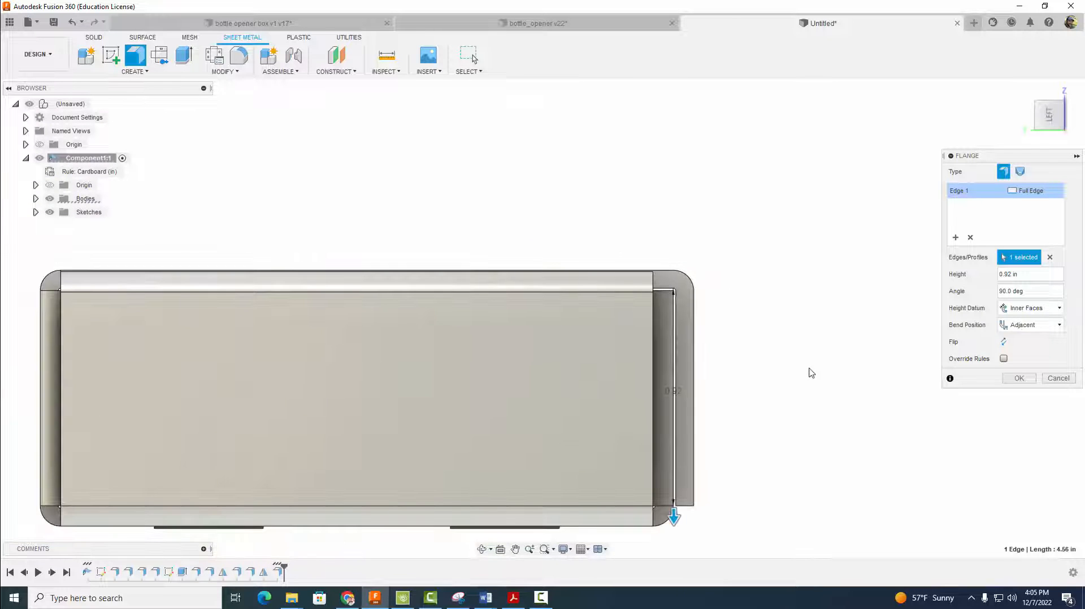
# Create the front flap flange on the lid with its full-edge width and inner-face height datum.
pyautogui.keyDown('shift'); pyautogui.moveTo(805, 374); pyautogui.dragTo(775, 380, button='middle'); pyautogui.keyUp('shift')
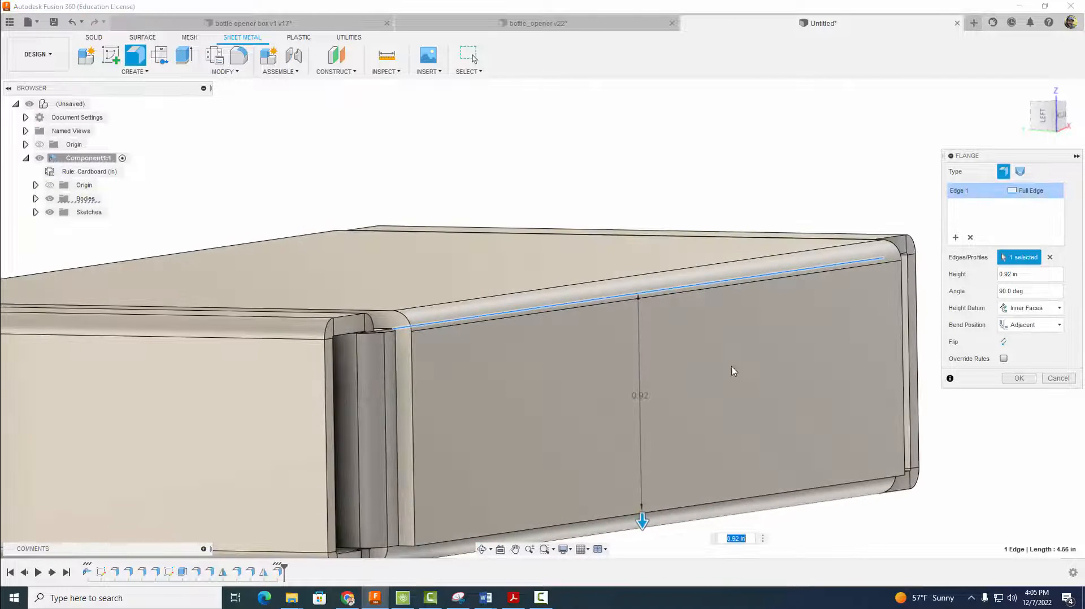
pyautogui.moveTo(697, 379); pyautogui.dragTo(624, 333, button='middle')
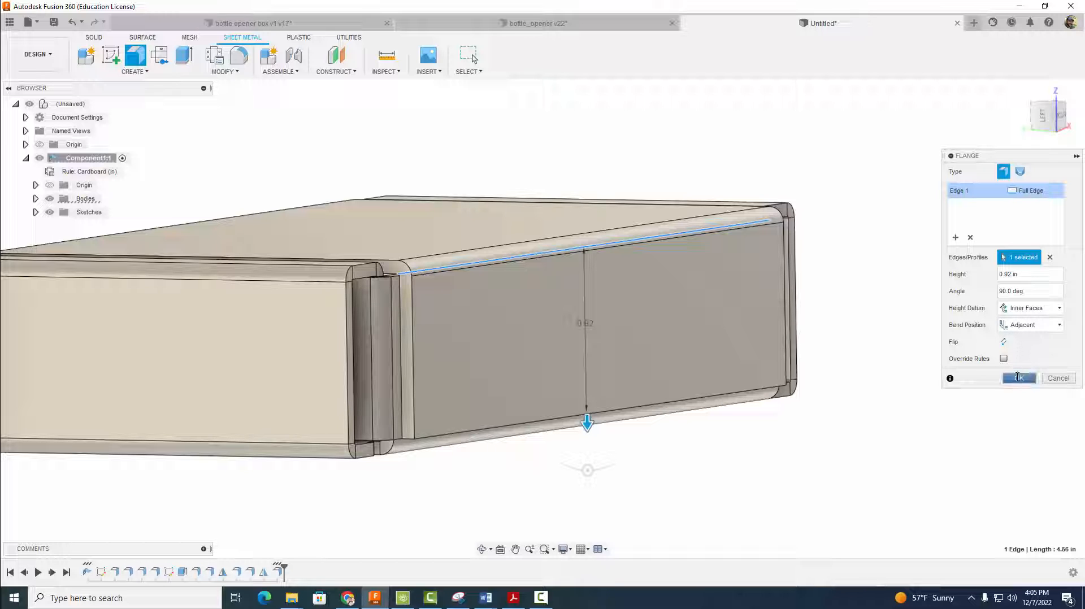
pyautogui.click(1017, 378)
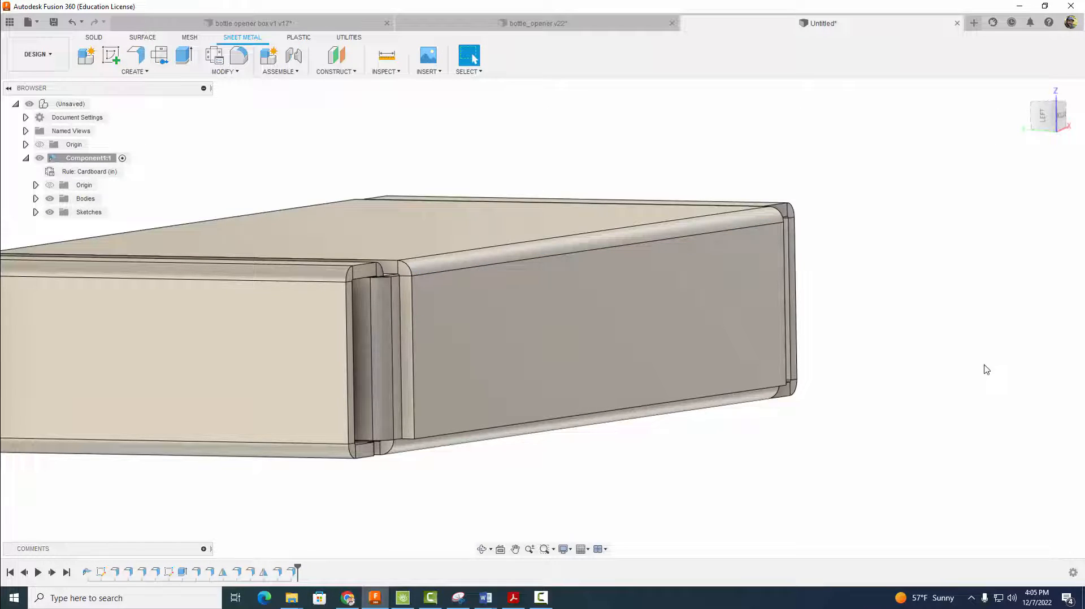
# Start a flange on the front flap's near vertical end edge and set its angle to 0 degrees.
pyautogui.moveTo(968, 363)
pyautogui.keyDown('shift'); pyautogui.mouseDown(button='middle')
pyautogui.moveTo(947, 375)
pyautogui.moveTo(958, 381)
pyautogui.mouseUp(button='middle'); pyautogui.keyUp('shift')
pyautogui.moveTo(812, 480); pyautogui.dragTo(886, 450, button='middle')
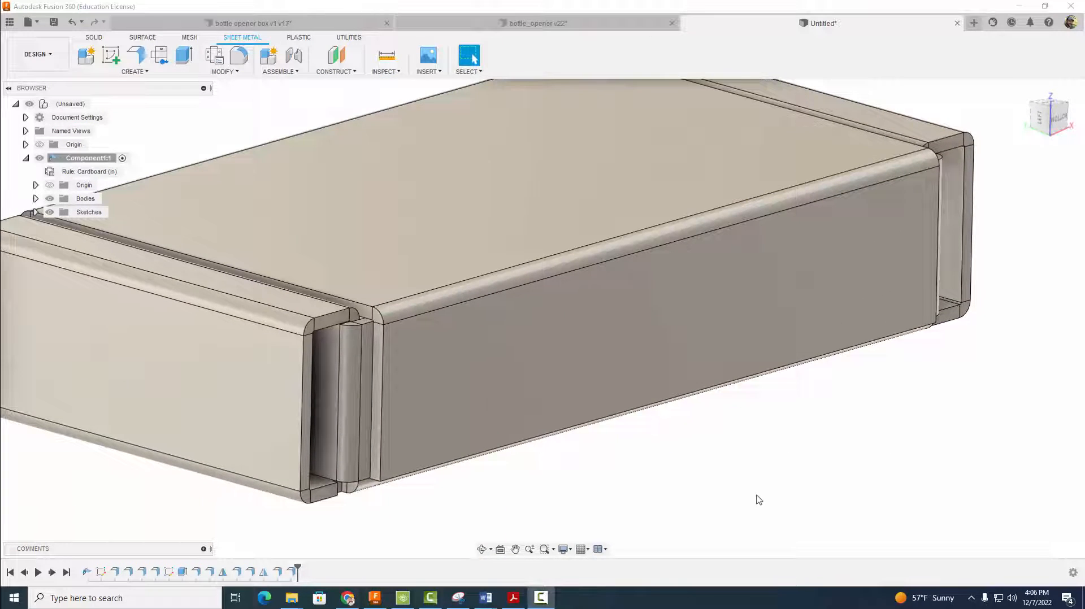
pyautogui.keyDown('shift'); pyautogui.moveTo(756, 496); pyautogui.dragTo(763, 494, button='middle'); pyautogui.keyUp('shift')
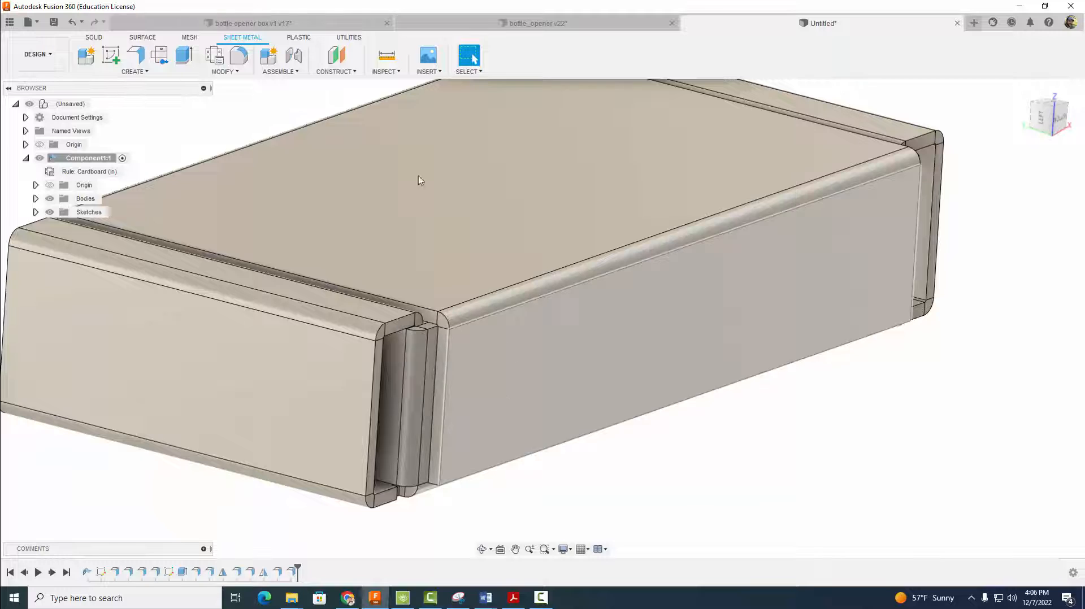
pyautogui.click(136, 56)
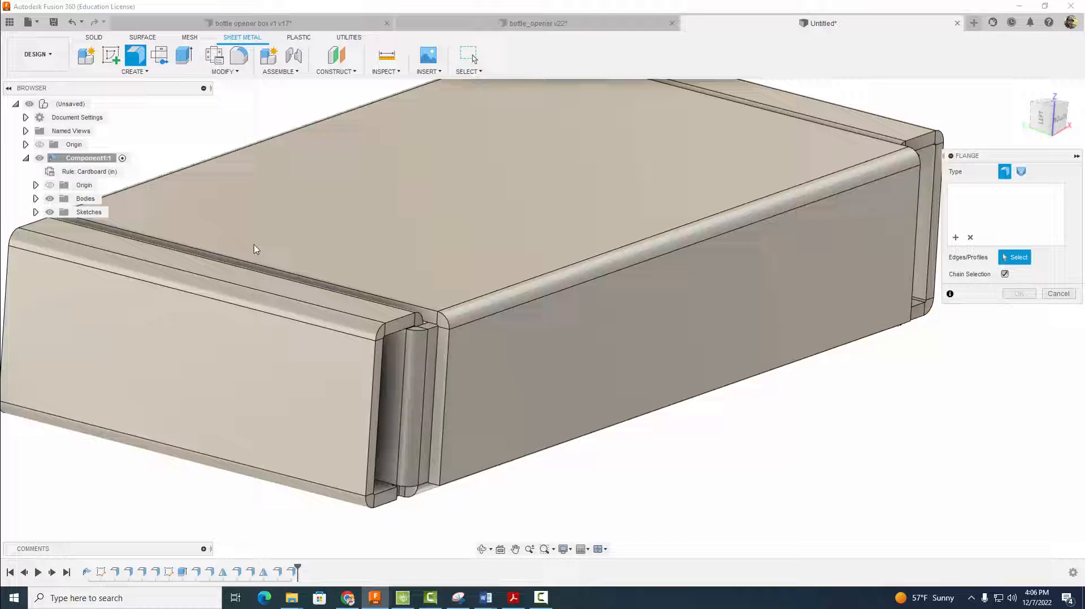
pyautogui.click(438, 358)
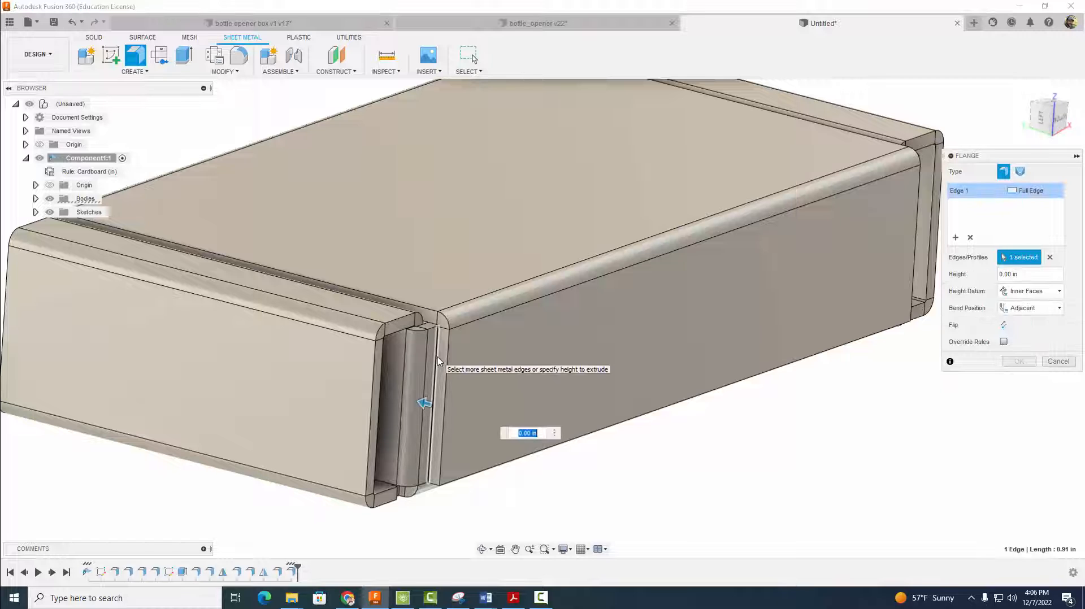
pyautogui.moveTo(423, 403); pyautogui.dragTo(403, 402)
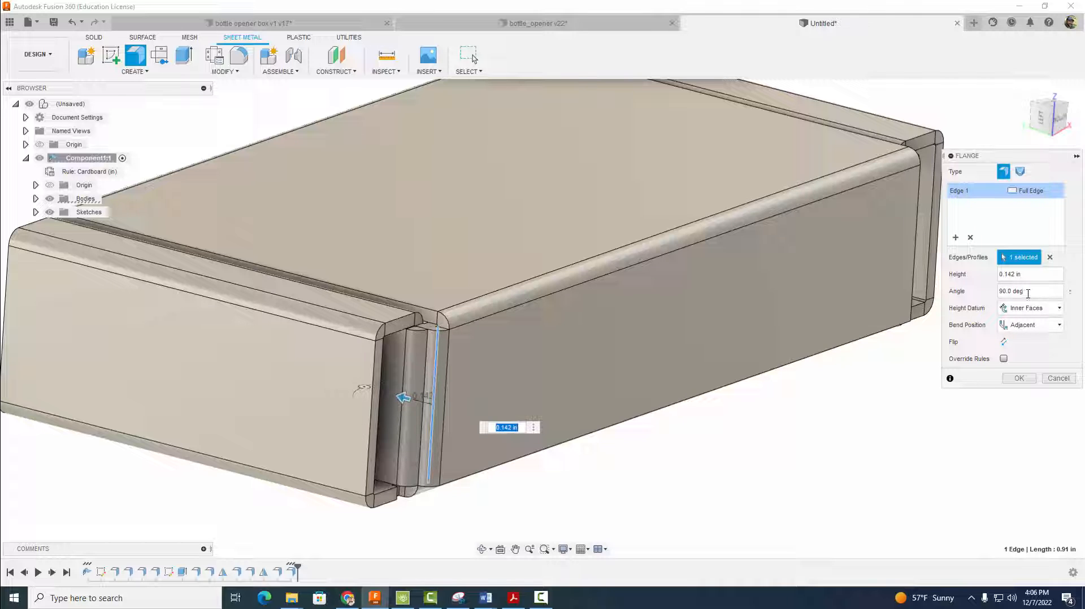
pyautogui.write('0')
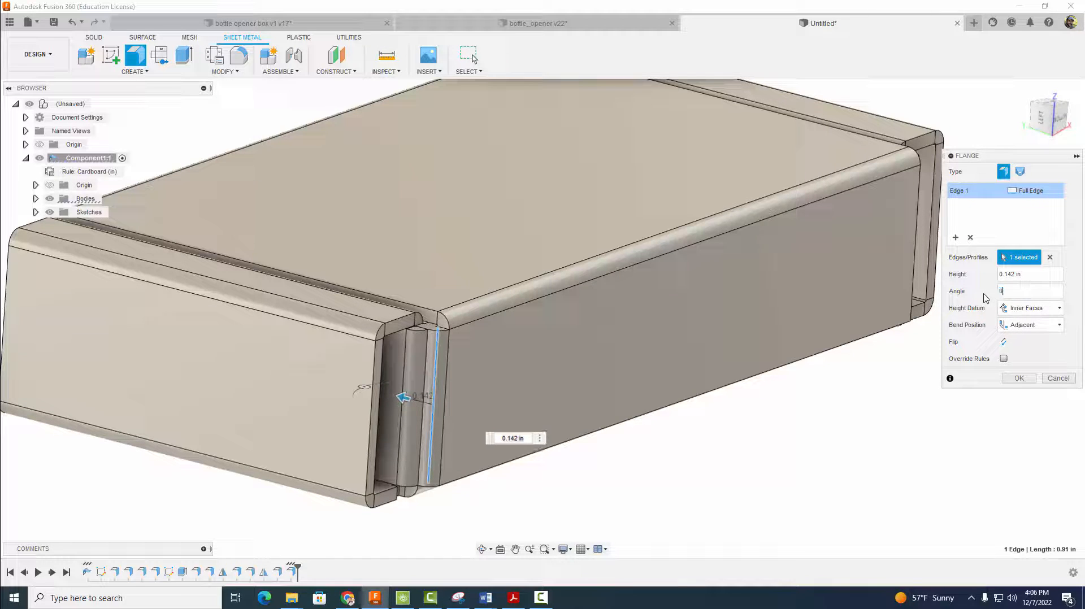
# Set the height of the flange on the front flap's vertical end edge to 0.175 in.
pyautogui.moveTo(427, 408); pyautogui.dragTo(405, 410)
pyautogui.click(396, 382)
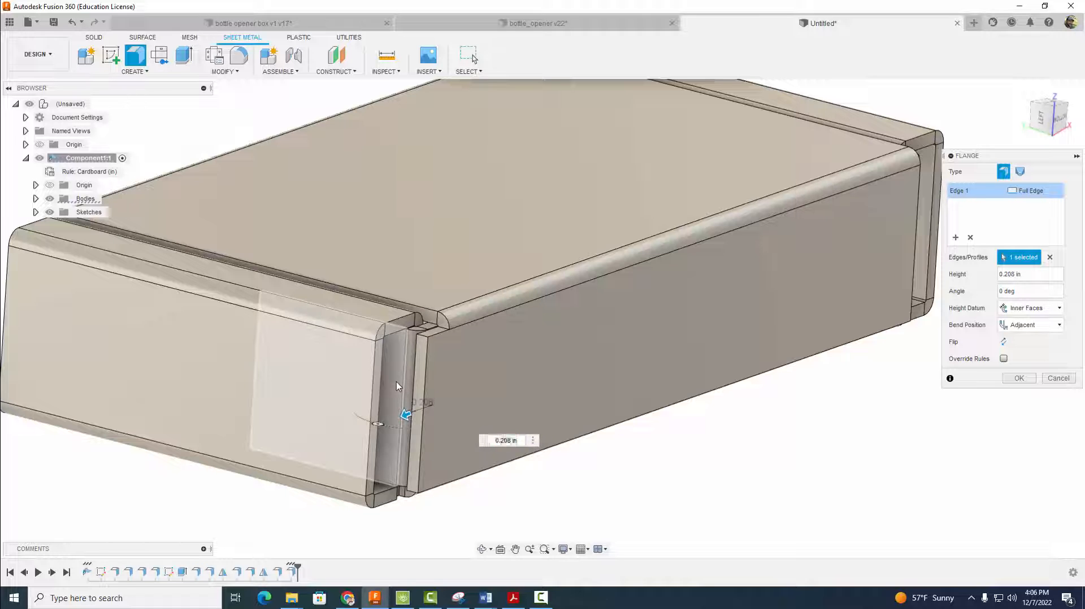
pyautogui.keyDown('shift'); pyautogui.moveTo(749, 411); pyautogui.dragTo(648, 452, button='middle'); pyautogui.keyUp('shift')
pyautogui.scroll(3, 627, 435)
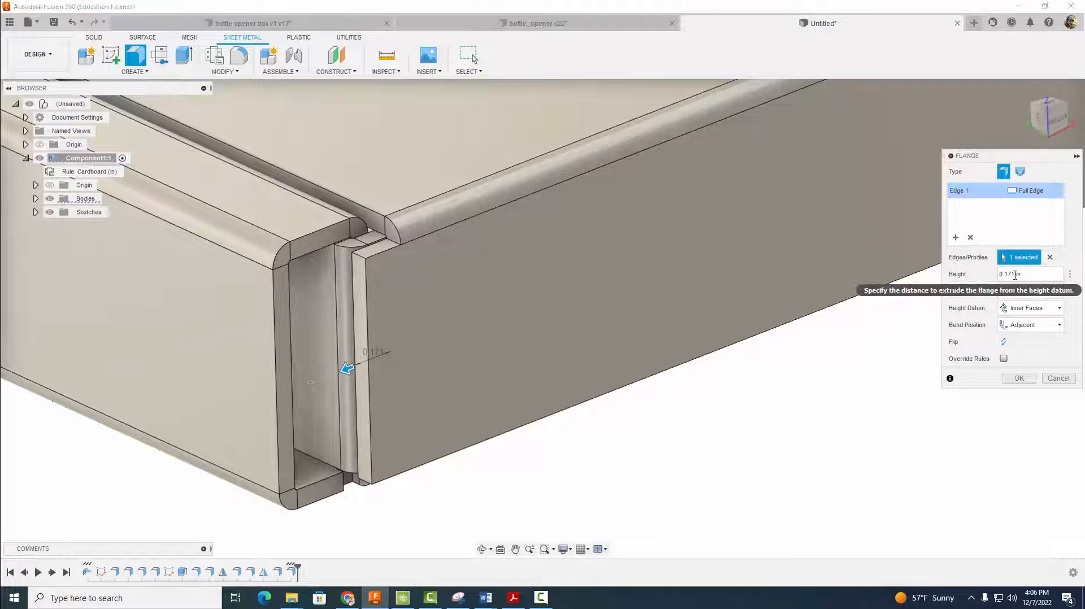
pyautogui.moveTo(1012, 274); pyautogui.dragTo(1058, 308)
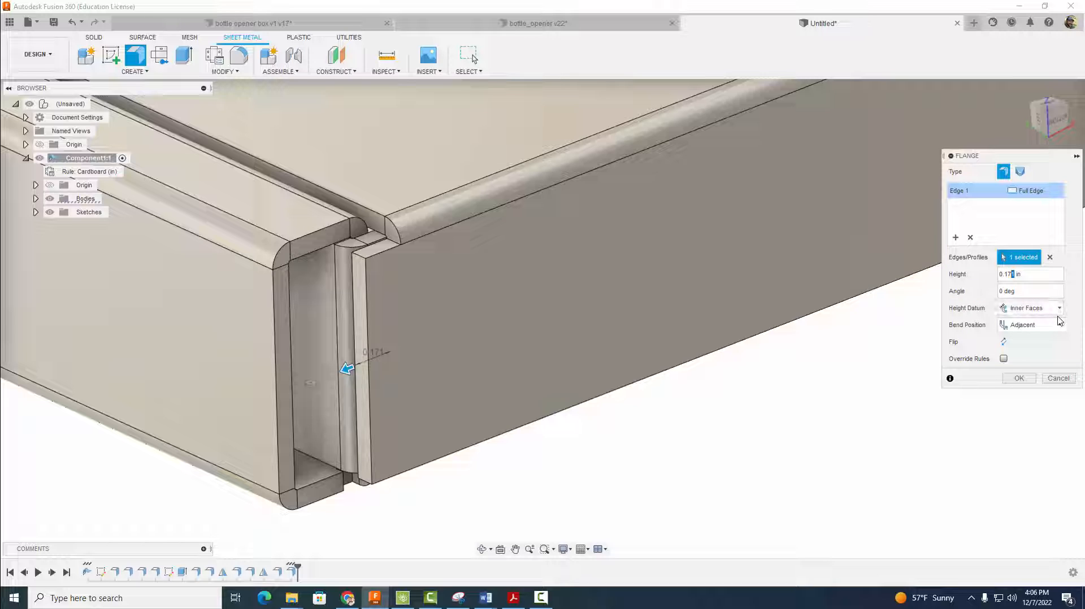
pyautogui.write('3')
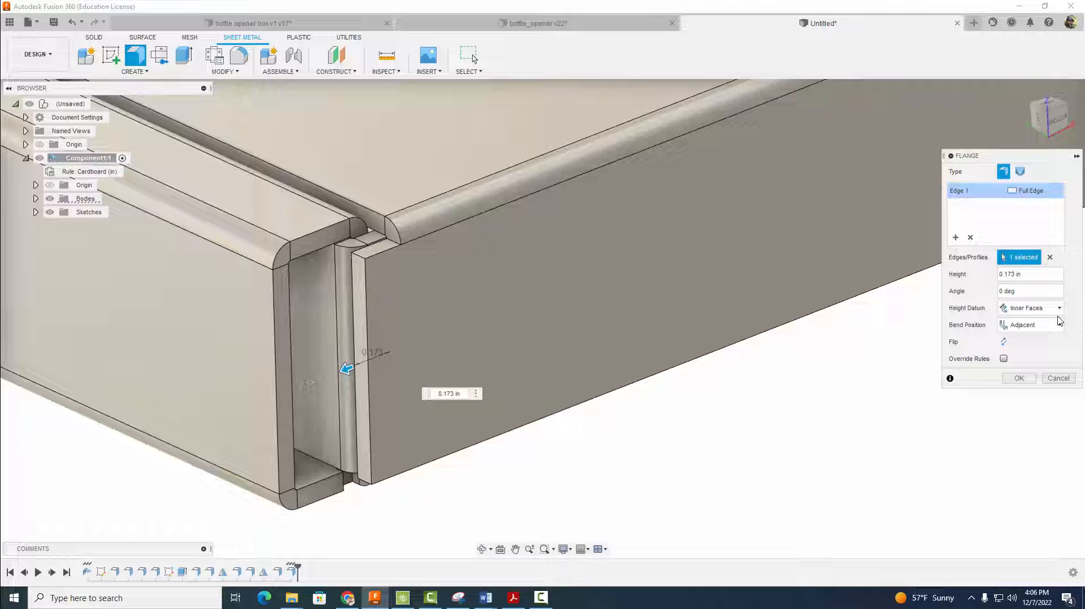
pyautogui.press('BackSpace')
pyautogui.write('5')
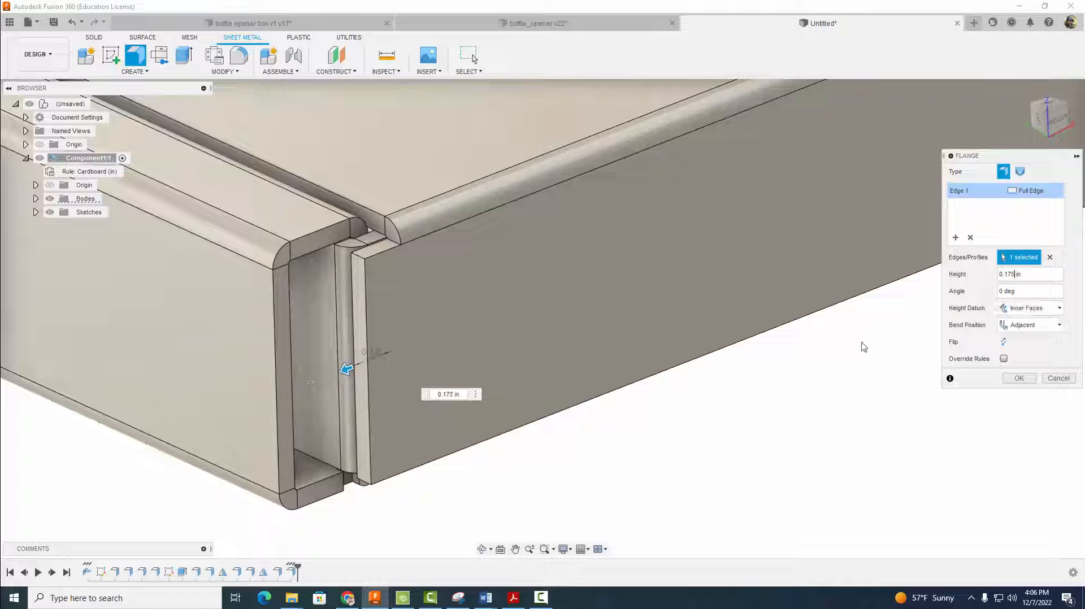
# Add the front flap's opposite vertical end edge to the flange and create both 0.175 in extensions at 0 degrees.
pyautogui.scroll(-2, 848, 366)
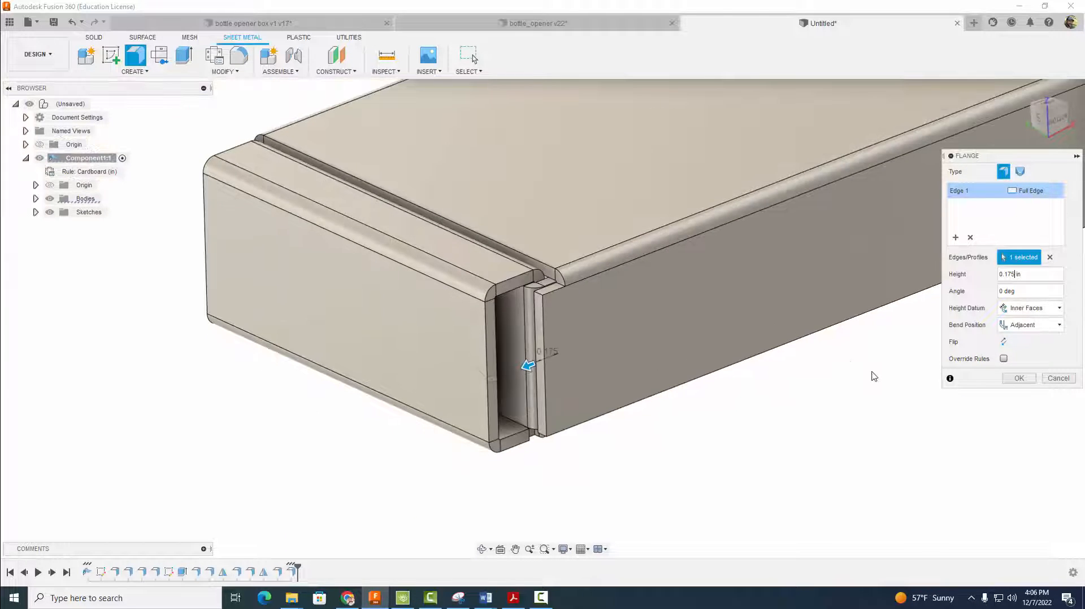
pyautogui.keyDown('shift'); pyautogui.moveTo(874, 377); pyautogui.dragTo(770, 392, button='middle'); pyautogui.keyUp('shift')
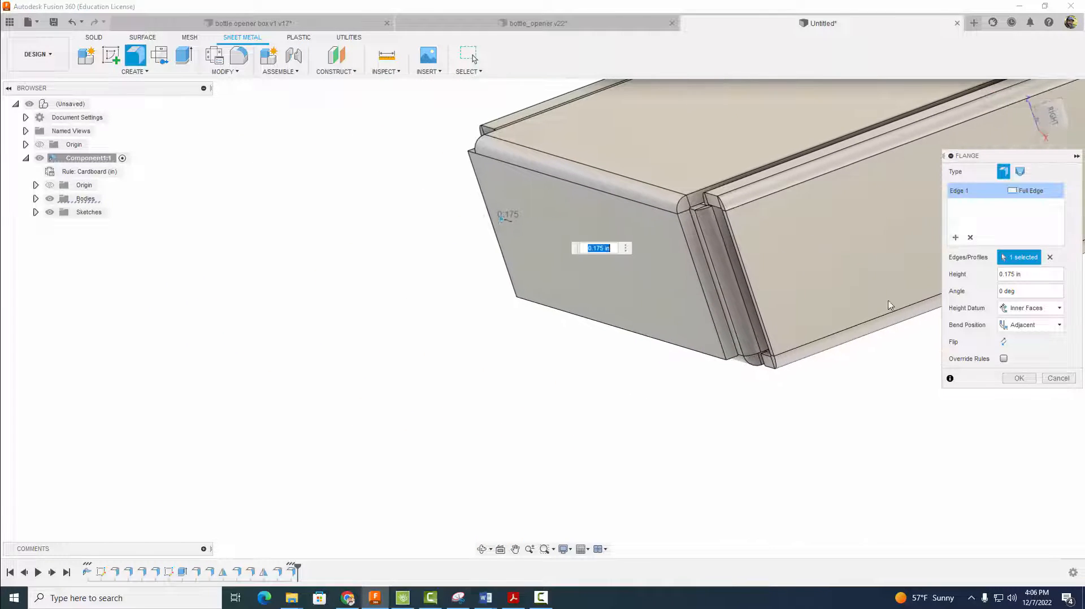
pyautogui.click(954, 237)
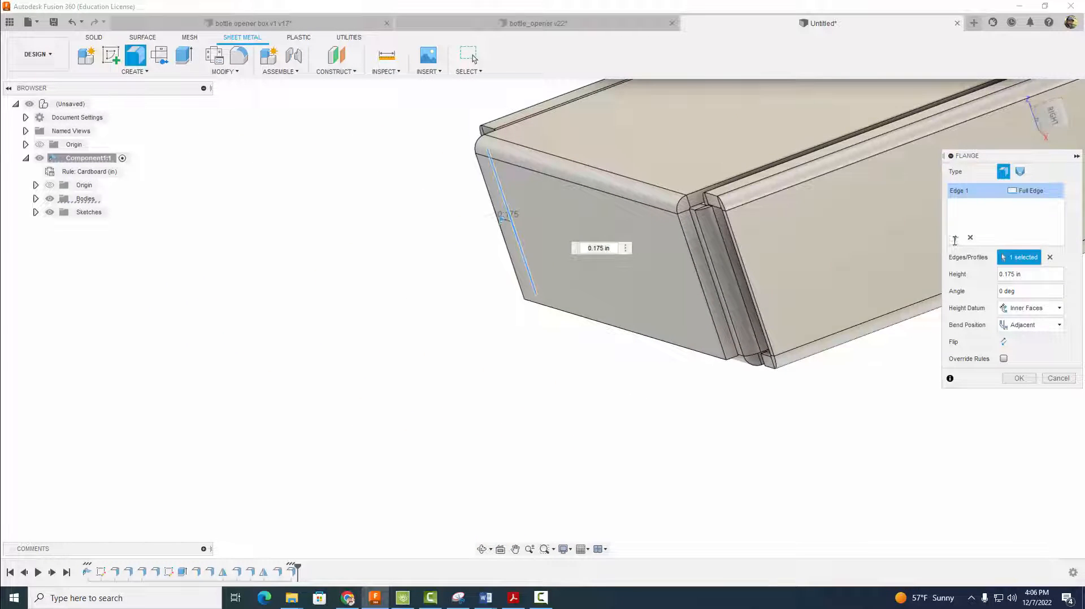
pyautogui.click(702, 252)
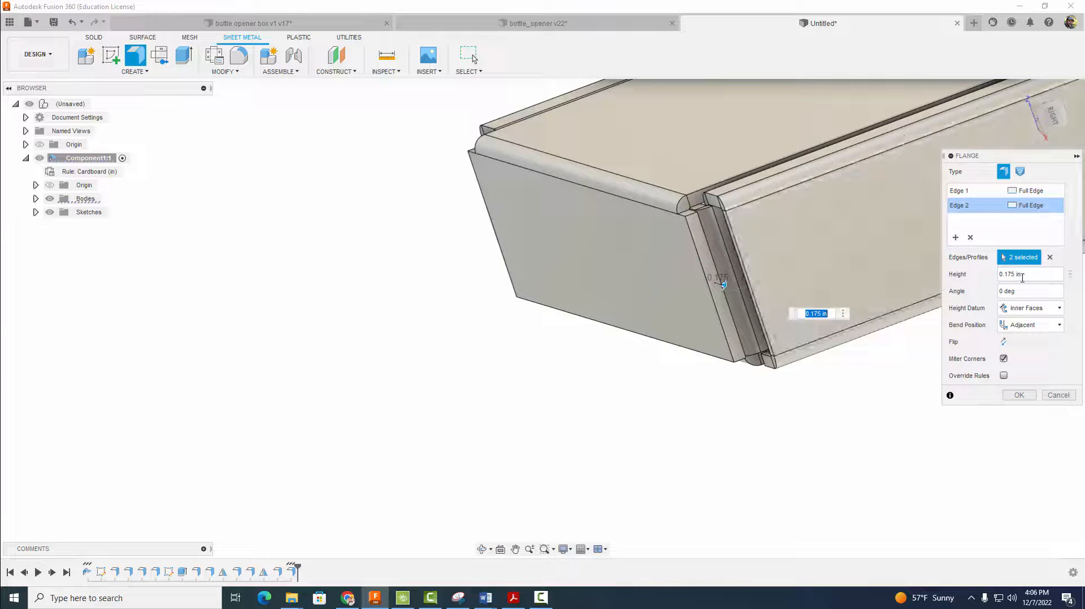
pyautogui.click(1002, 275)
pyautogui.moveTo(1001, 277); pyautogui.dragTo(989, 281)
pyautogui.click(1020, 395)
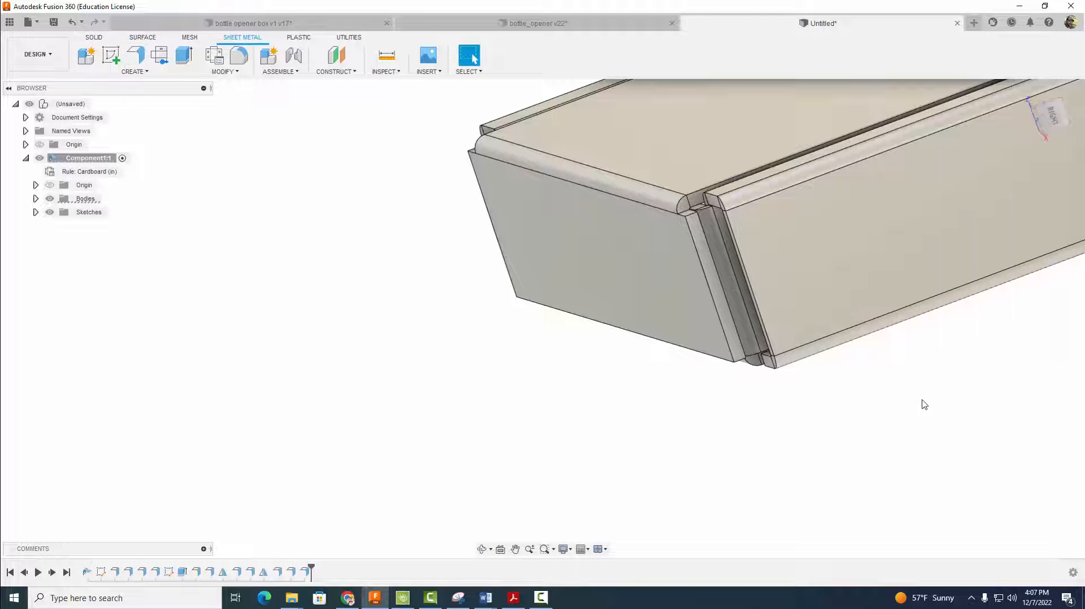
# Start a 1 in high full-edge flange on the inner vertical edge at one end of the front flap, folding inward at 90 degrees.
pyautogui.moveTo(836, 416)
pyautogui.keyDown('shift'); pyautogui.mouseDown(button='middle')
pyautogui.moveTo(859, 400)
pyautogui.moveTo(893, 399)
pyautogui.moveTo(835, 408)
pyautogui.mouseUp(button='middle'); pyautogui.keyUp('shift')
pyautogui.scroll(3, 720, 314)
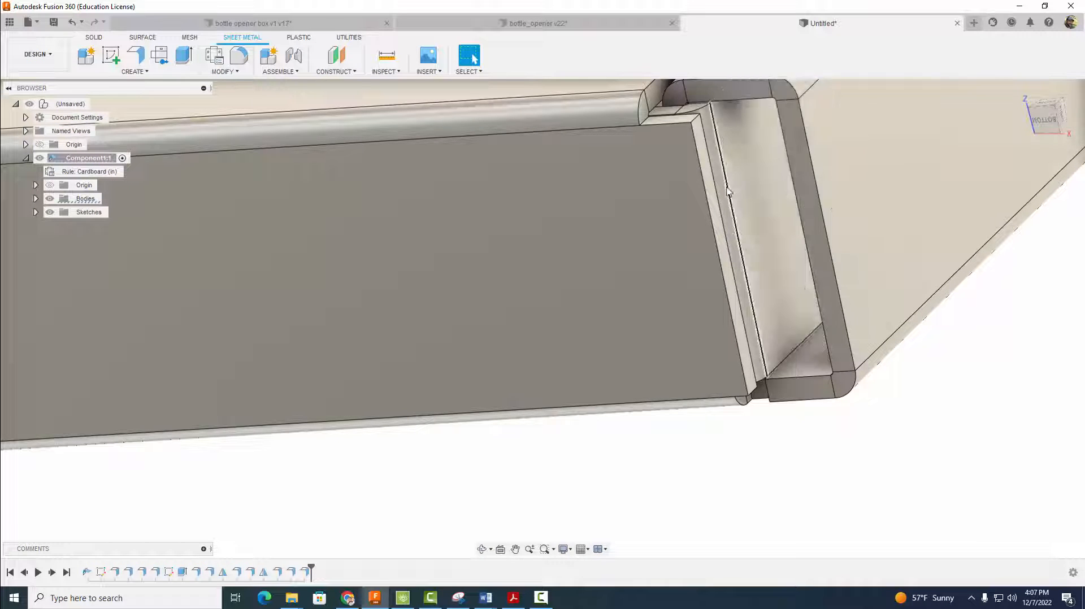
pyautogui.scroll(-8, 726, 417)
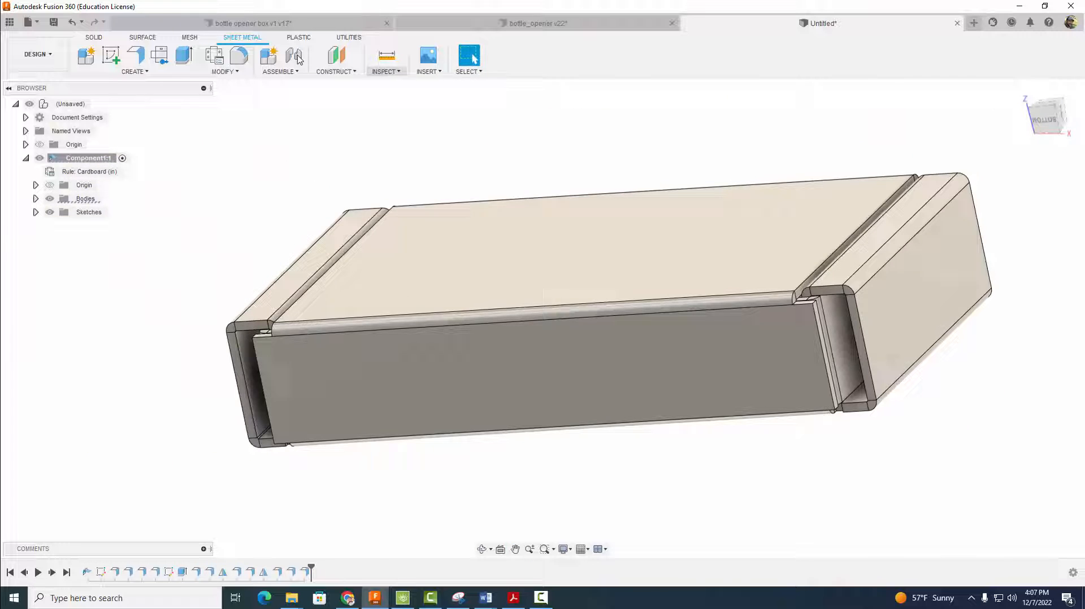
pyautogui.click(136, 55)
pyautogui.scroll(3, 782, 421)
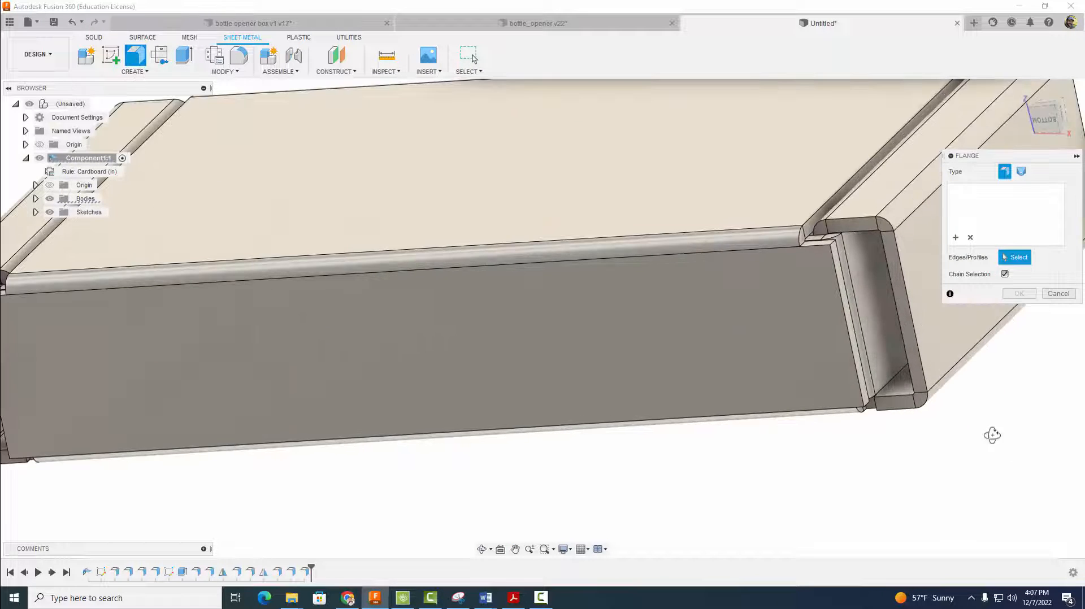
pyautogui.keyDown('shift'); pyautogui.moveTo(993, 436); pyautogui.dragTo(842, 431, button='middle'); pyautogui.keyUp('shift')
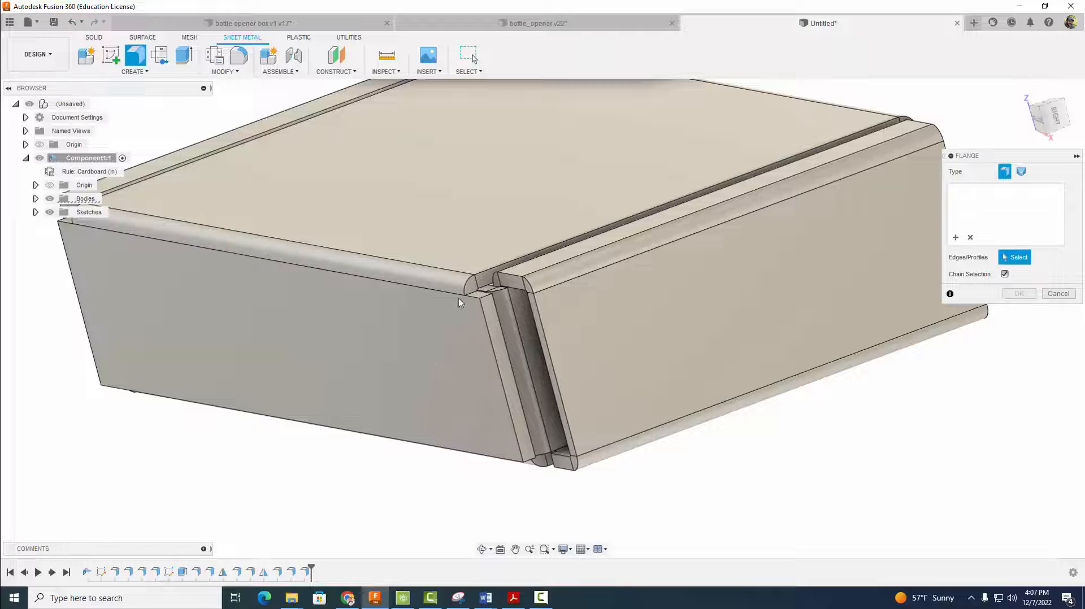
pyautogui.scroll(3, 501, 328)
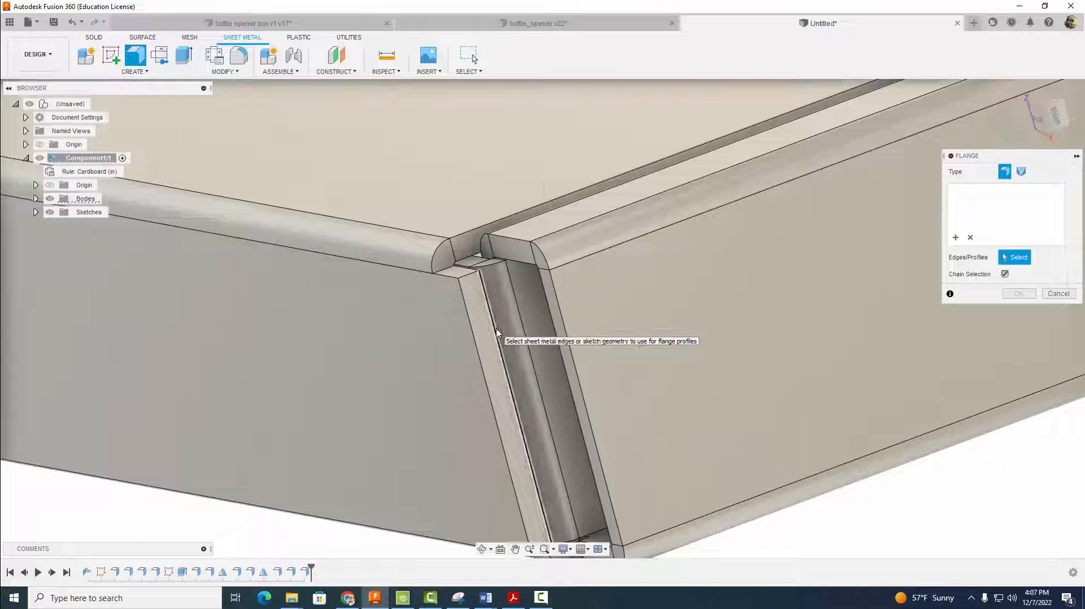
pyautogui.click(496, 333)
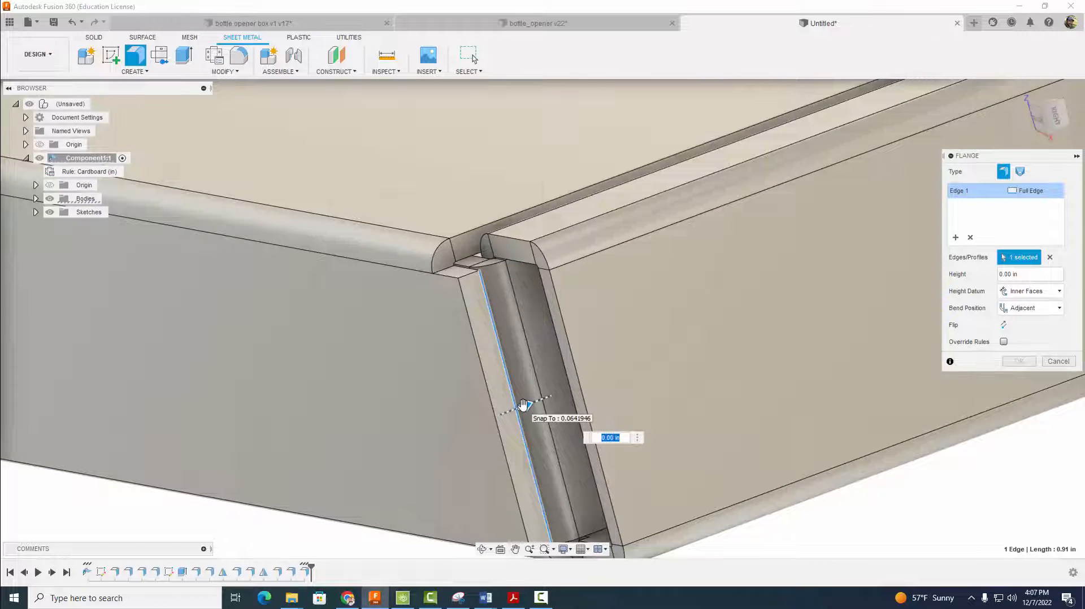
pyautogui.moveTo(522, 404); pyautogui.dragTo(651, 372)
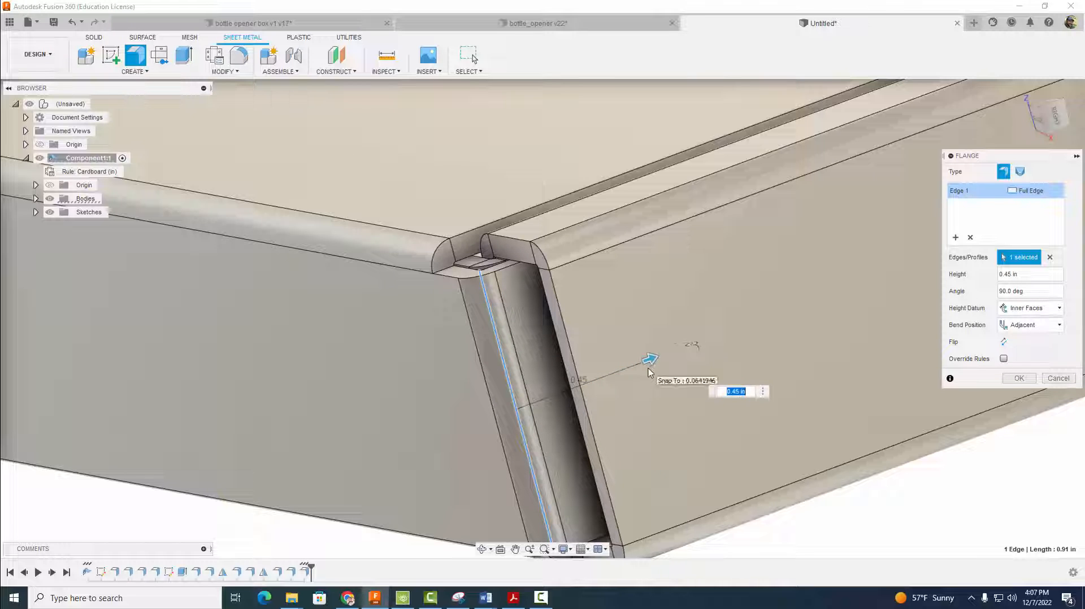
pyautogui.write('1')
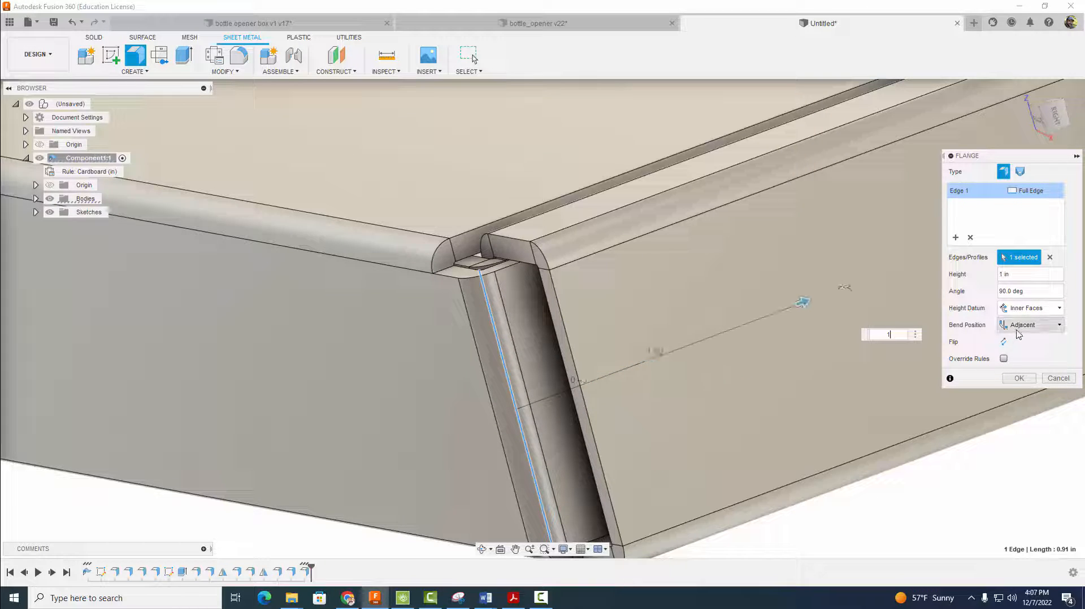
# Add the inner vertical edge at the front flap's other end to the flange and create both 1 in tabs.
pyautogui.scroll(-4, 397, 380)
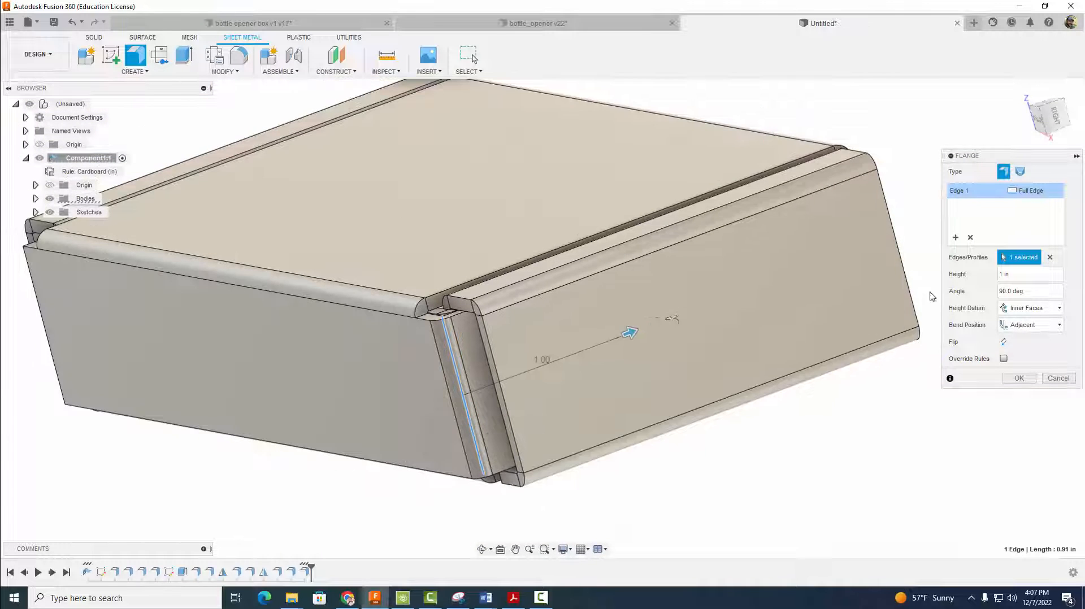
pyautogui.keyDown('shift'); pyautogui.moveTo(286, 416); pyautogui.dragTo(396, 405, button='middle'); pyautogui.keyUp('shift')
pyautogui.scroll(4, 328, 363)
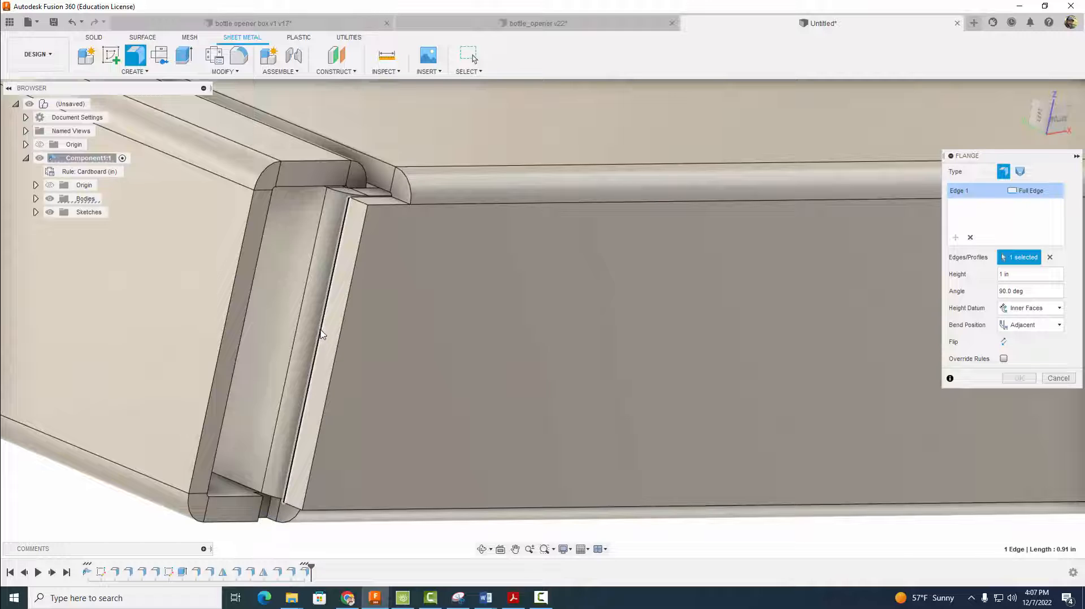
pyautogui.click(321, 335)
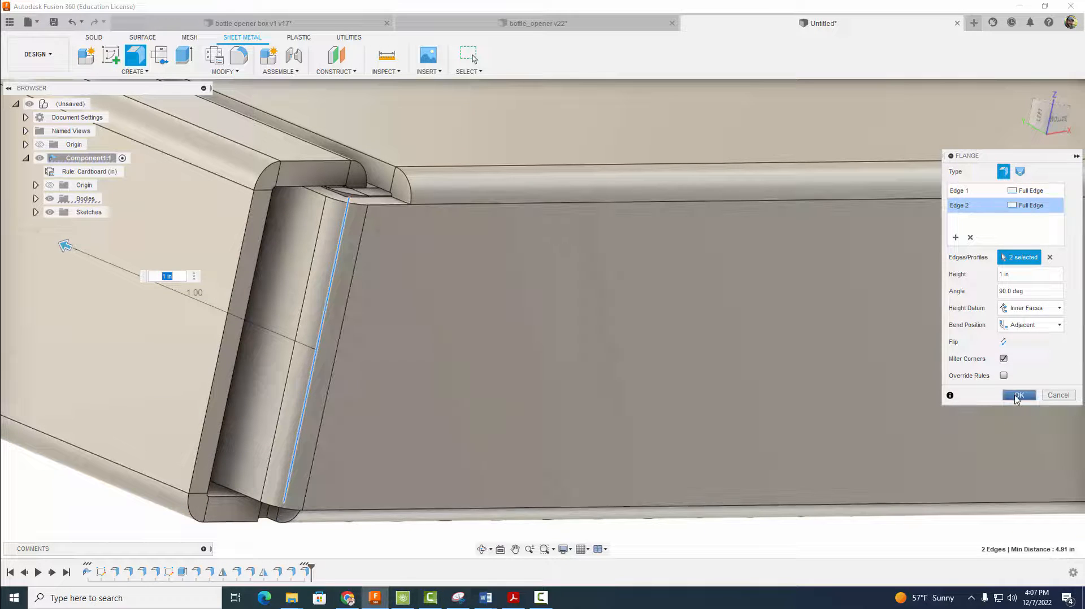
pyautogui.click(1018, 397)
# Examine how the lid's front flap and its end tabs fit at the box corners.
pyautogui.scroll(-5, 712, 389)
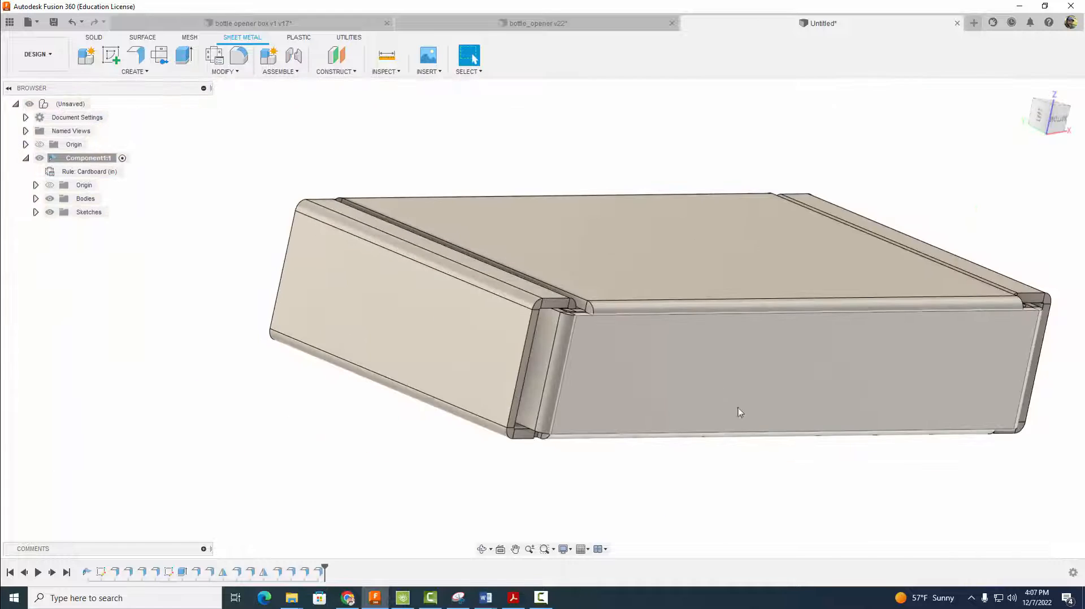
pyautogui.keyDown('shift'); pyautogui.moveTo(806, 471); pyautogui.dragTo(627, 503, button='middle'); pyautogui.keyUp('shift')
pyautogui.scroll(5, 433, 470)
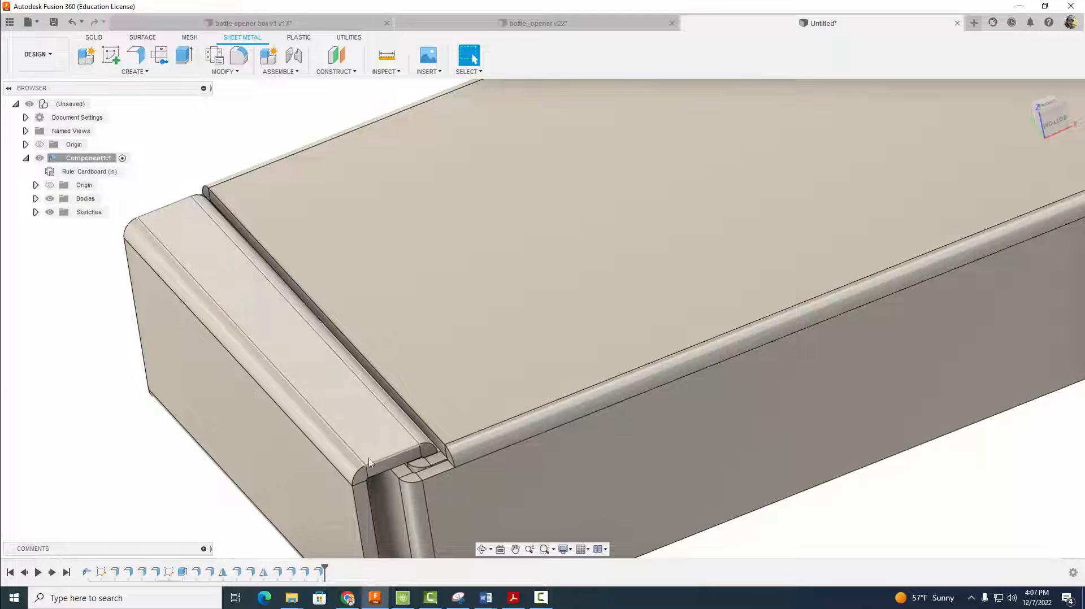
pyautogui.scroll(-4, 840, 492)
pyautogui.moveTo(955, 497); pyautogui.dragTo(953, 501, button='middle')
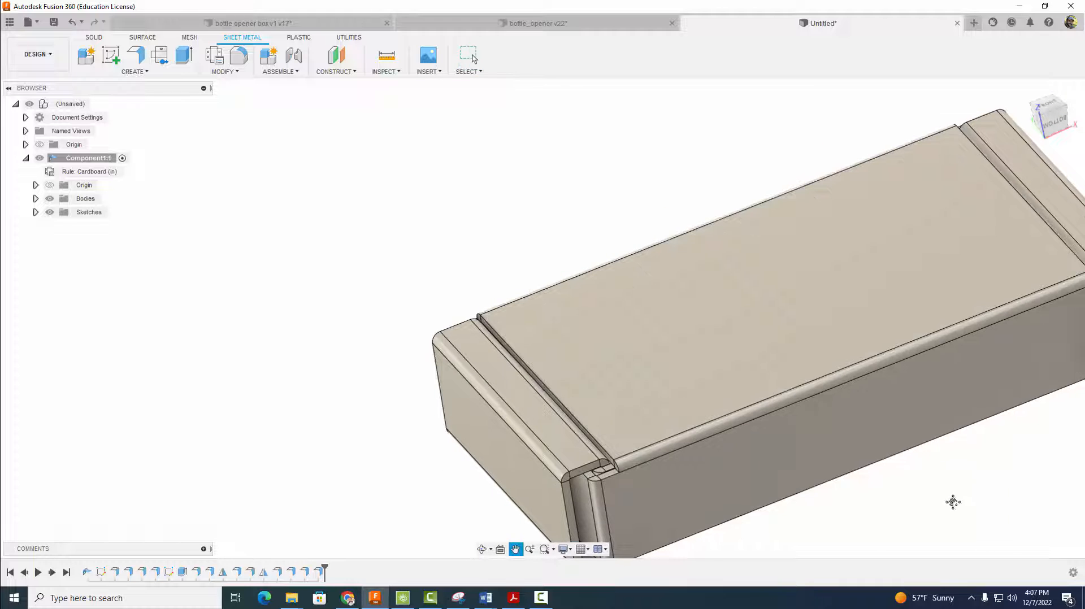
pyautogui.scroll(-4, 768, 486)
# Preview the box's flat layout by unfolding all bends with the bottom face stationary, and close the preview without applying it.
pyautogui.keyDown('shift'); pyautogui.moveTo(768, 486); pyautogui.dragTo(827, 409, button='middle'); pyautogui.keyUp('shift')
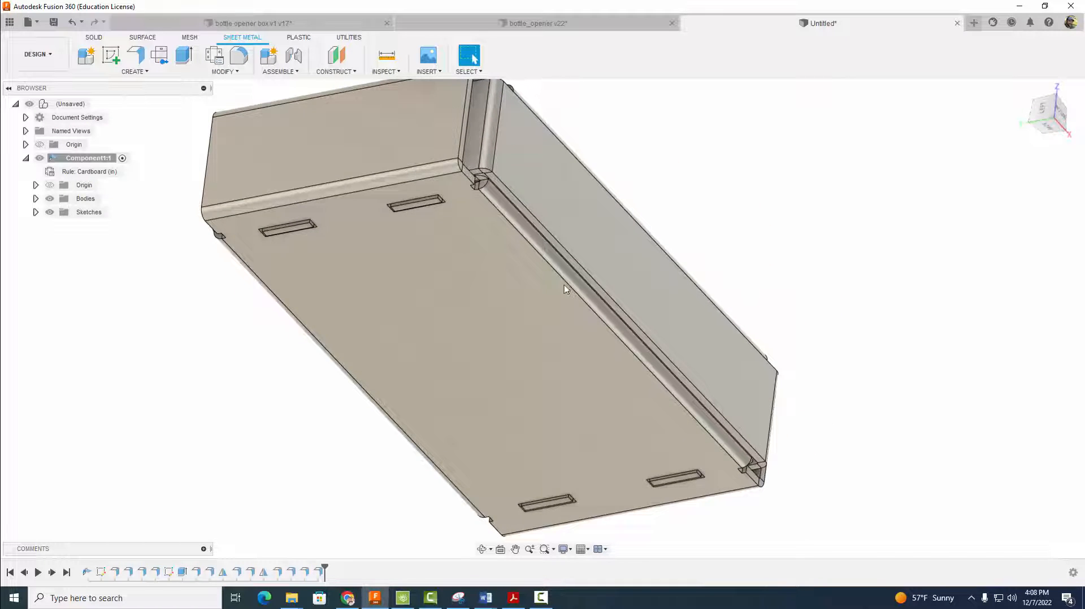
pyautogui.click(224, 72)
pyautogui.click(229, 82)
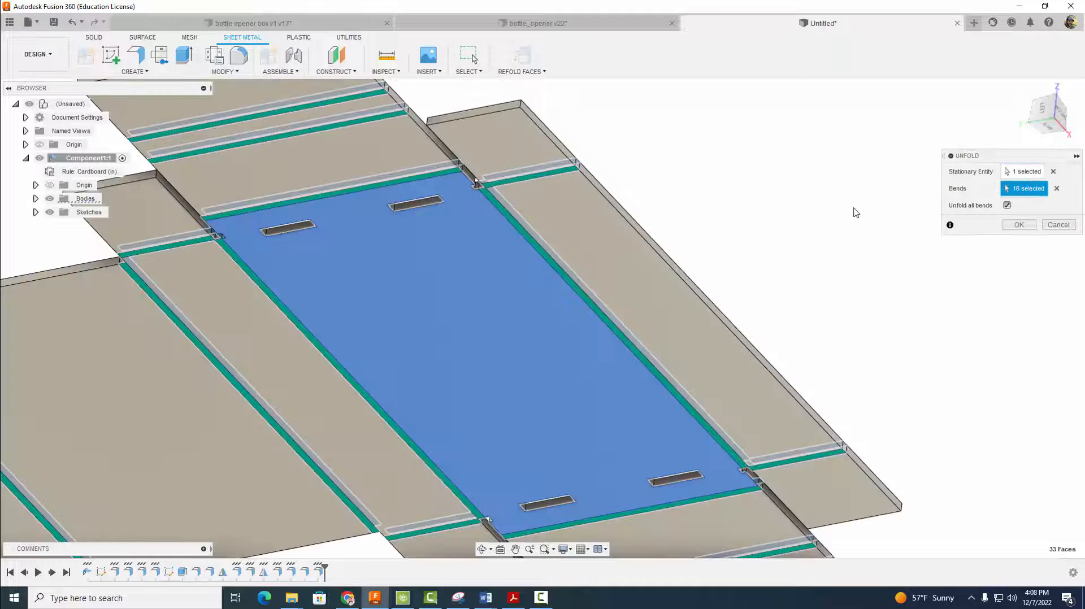
pyautogui.keyDown('shift'); pyautogui.moveTo(854, 209); pyautogui.dragTo(782, 281, button='middle'); pyautogui.keyUp('shift')
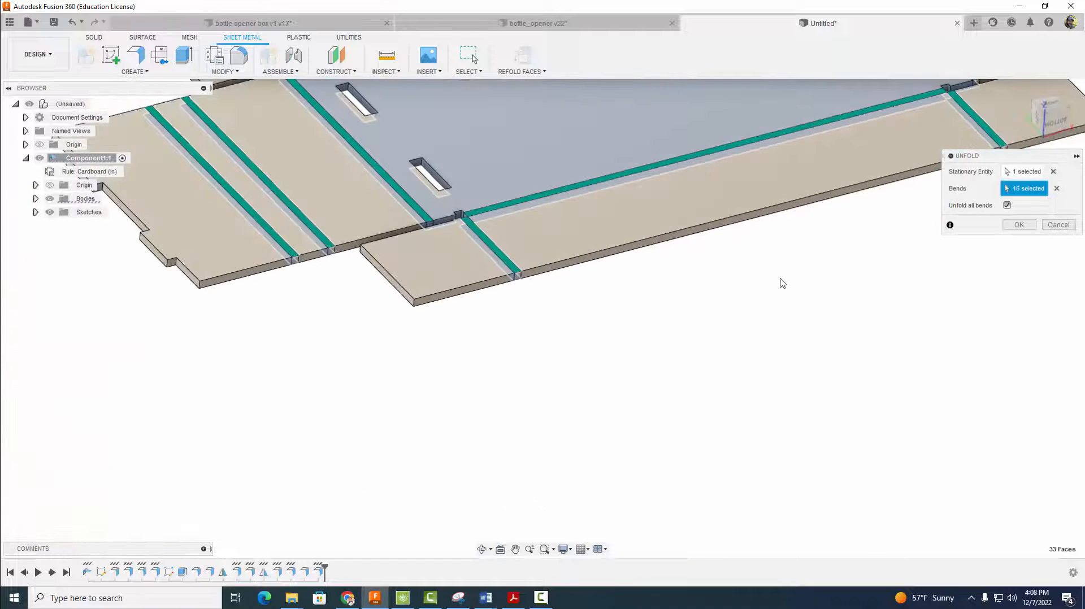
pyautogui.scroll(-5, 678, 472)
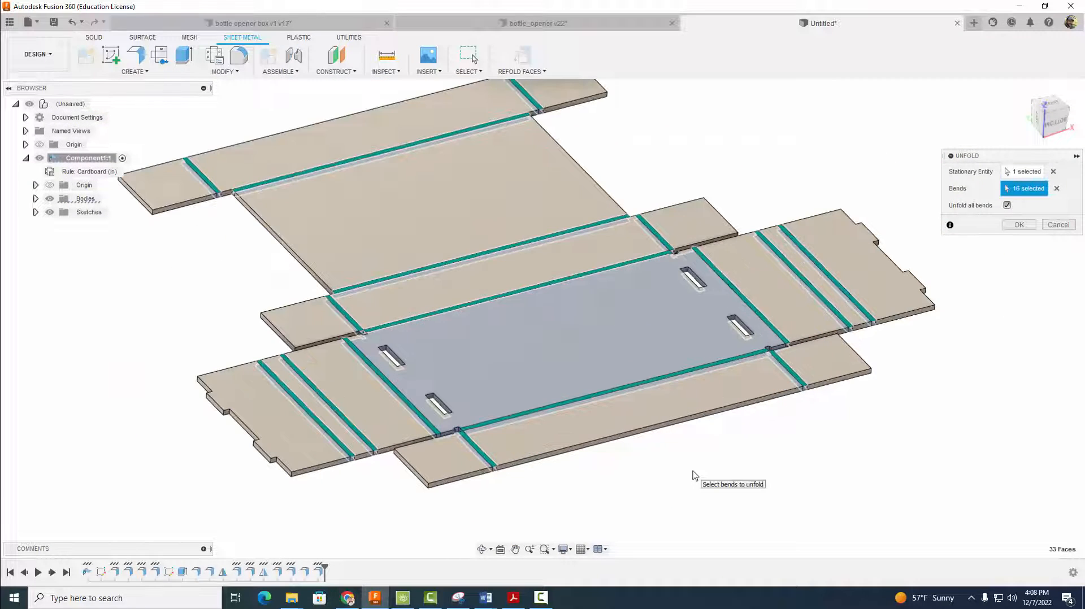
pyautogui.click(1054, 225)
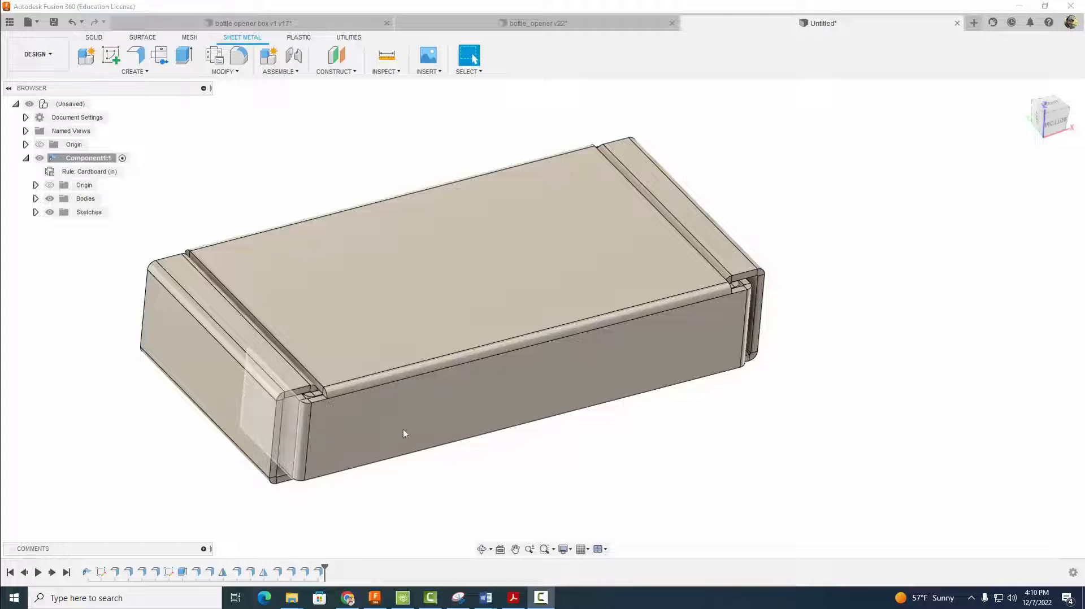
# Unfold only the two end tab bends of the lid's front flap, keeping the flap's outer face stationary.
pyautogui.moveTo(517, 464); pyautogui.dragTo(597, 442, button='middle')
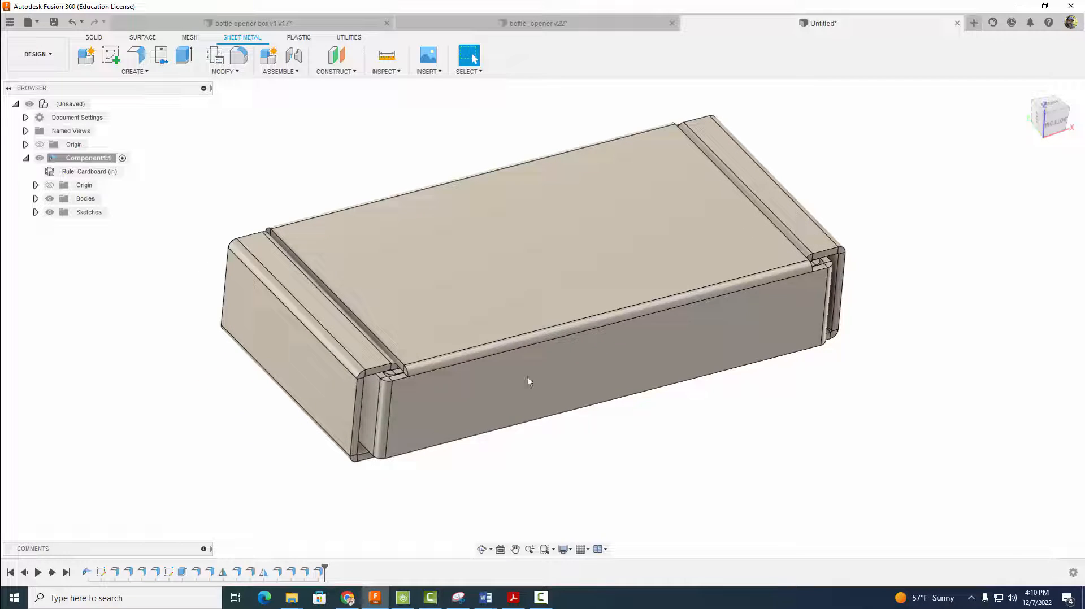
pyautogui.click(224, 68)
pyautogui.click(229, 85)
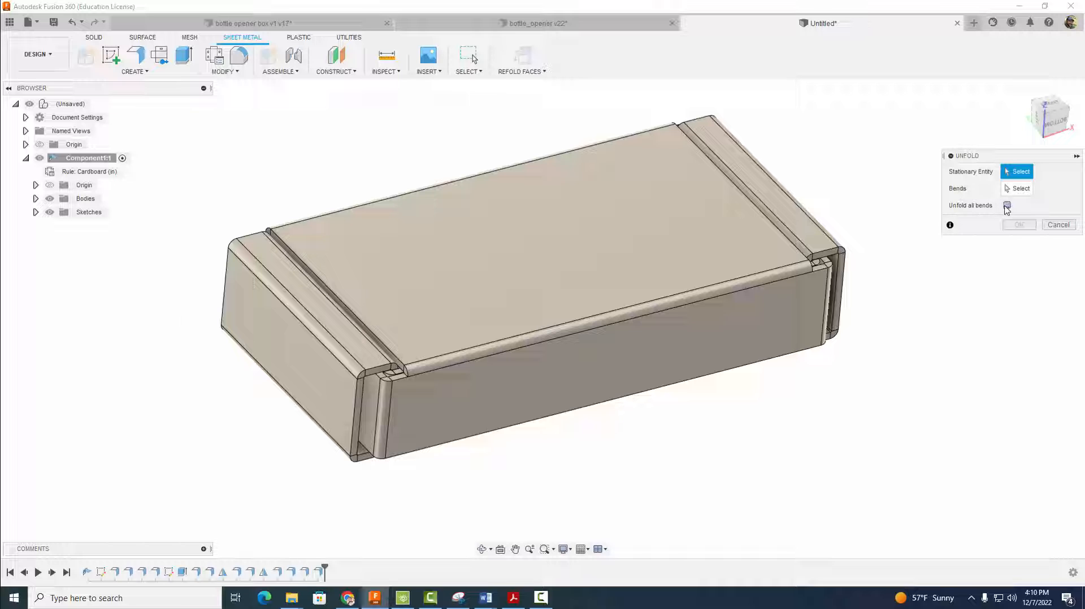
pyautogui.click(738, 339)
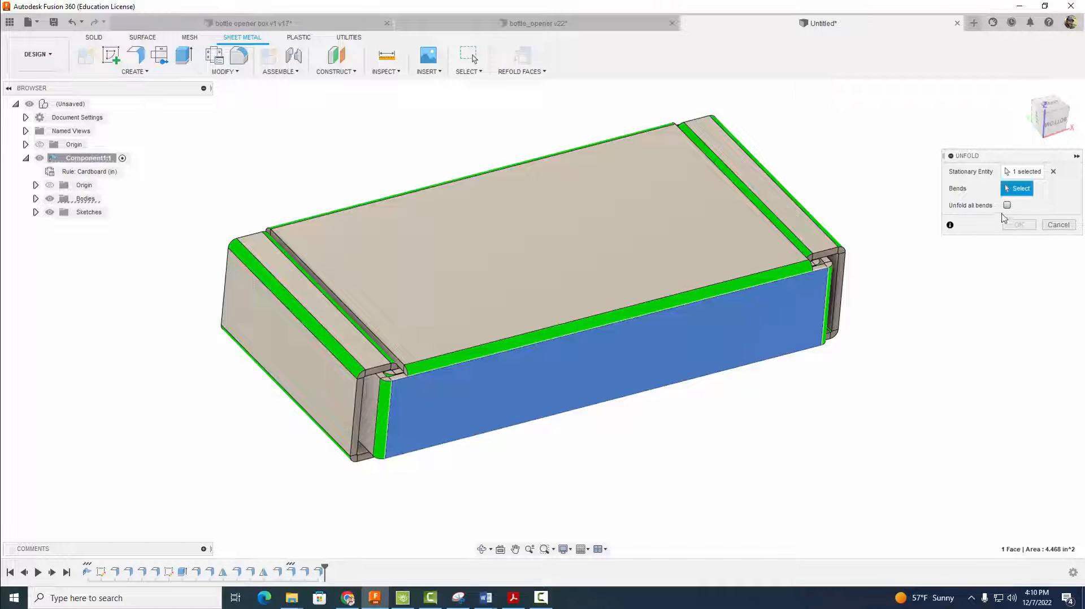
pyautogui.click(385, 418)
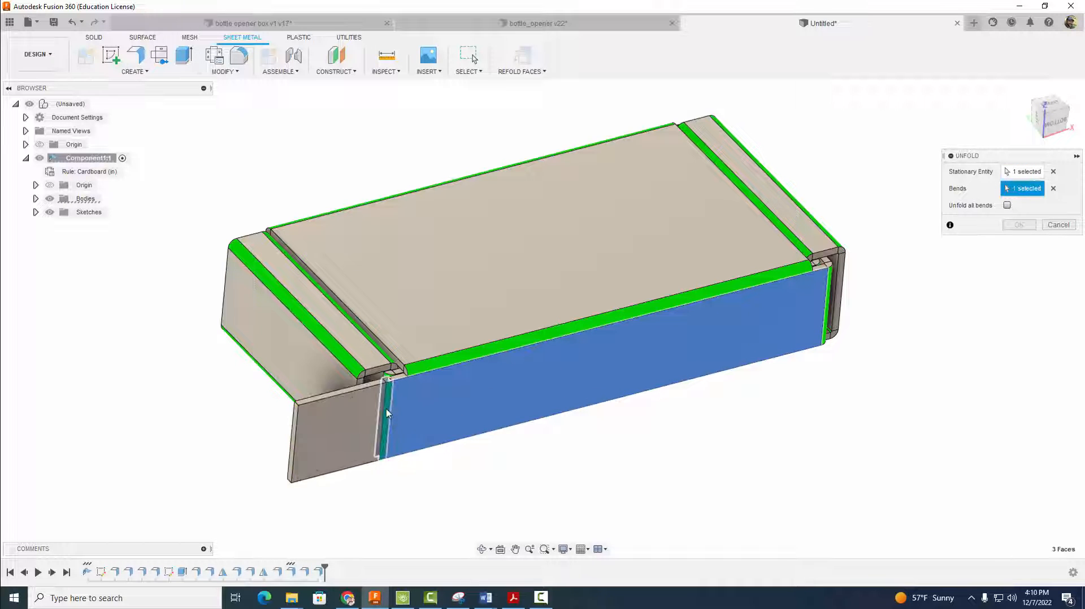
pyautogui.click(828, 307)
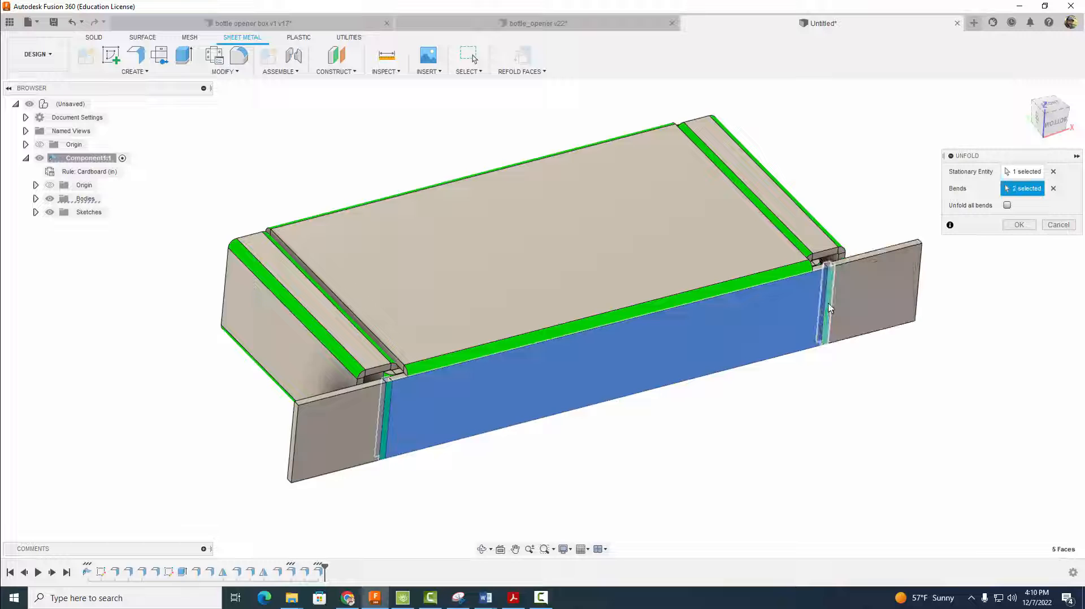
pyautogui.click(1019, 225)
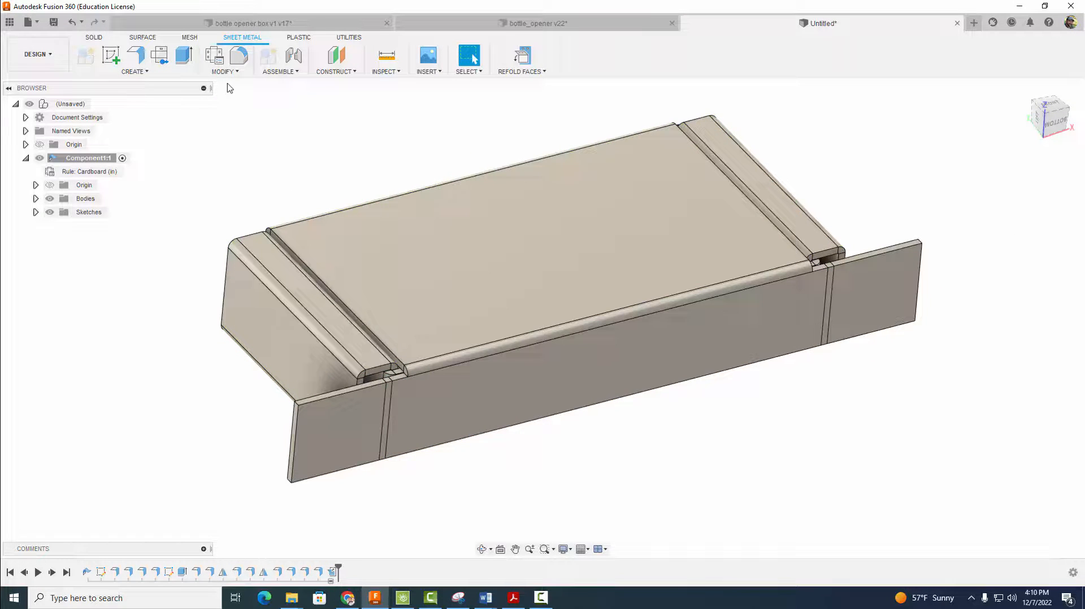
# Fillet the lower outer corner edges of both unfolded end tabs on the lid's front flap with a 0.75 in radius.
pyautogui.click(223, 72)
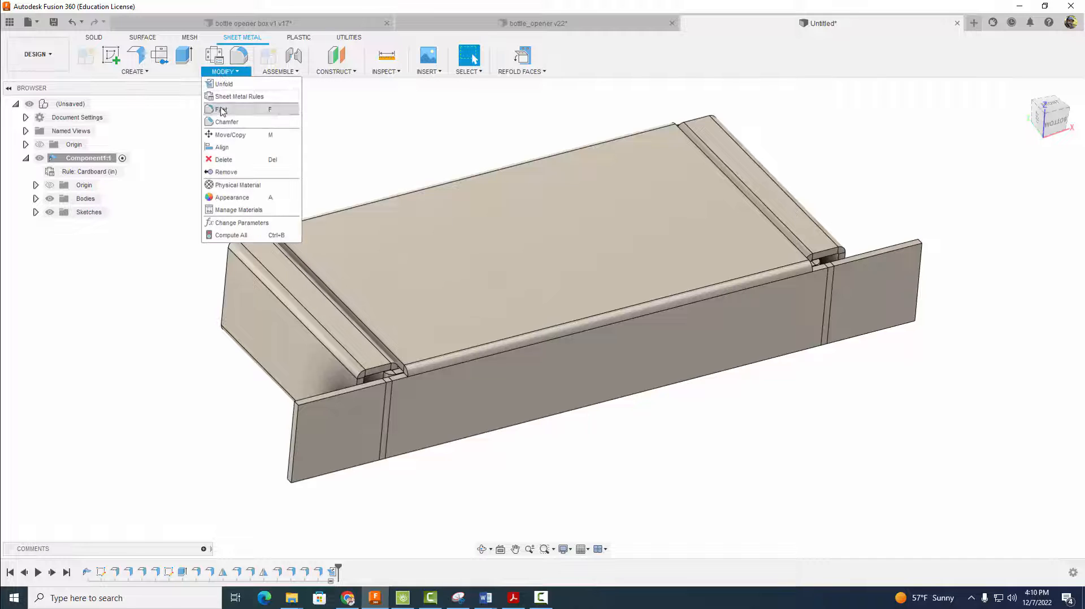
pyautogui.click(222, 109)
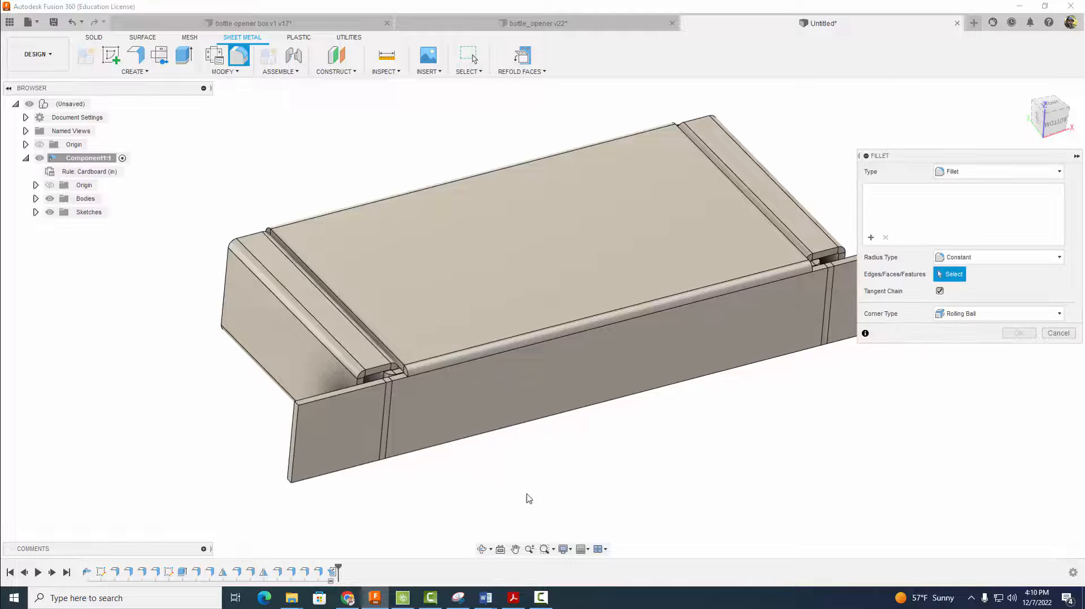
pyautogui.keyDown('shift'); pyautogui.moveTo(529, 498); pyautogui.dragTo(411, 468, button='middle'); pyautogui.keyUp('shift')
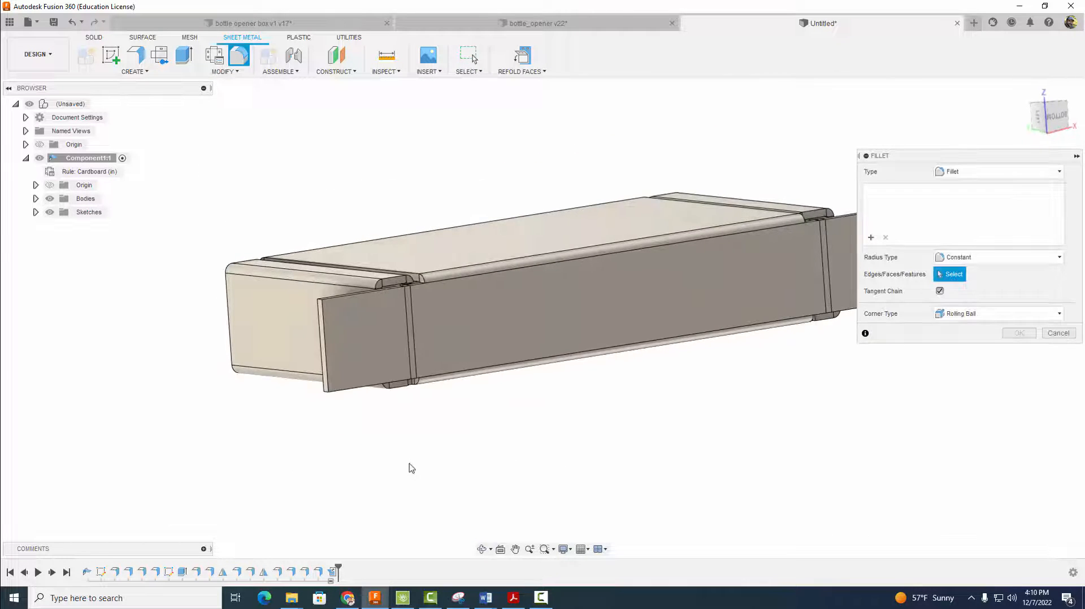
pyautogui.scroll(3, 411, 468)
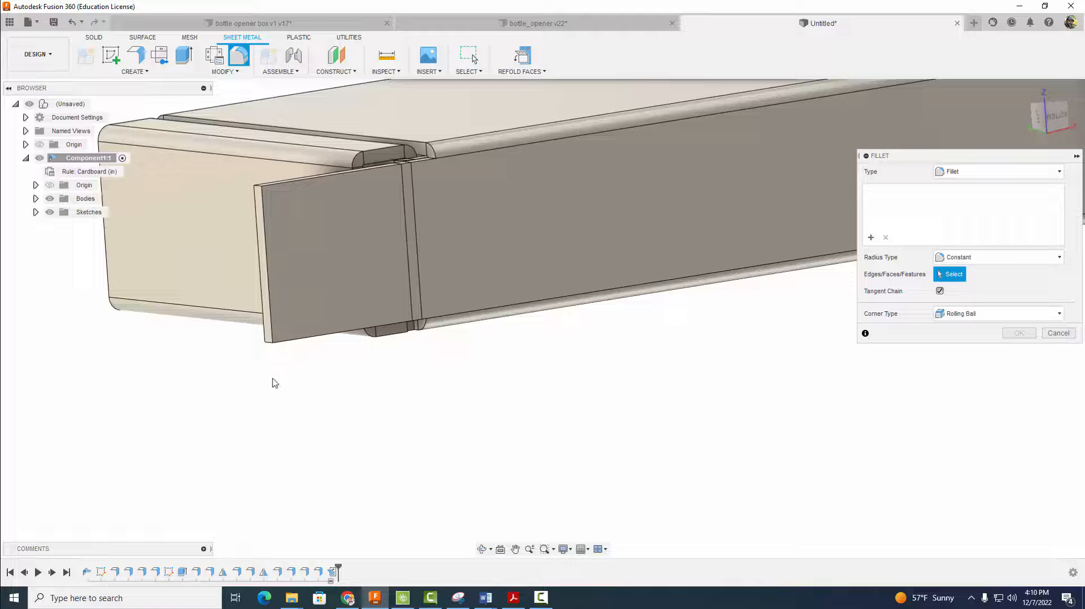
pyautogui.click(269, 343)
pyautogui.keyDown('shift'); pyautogui.moveTo(664, 429); pyautogui.dragTo(569, 462, button='middle'); pyautogui.keyUp('shift')
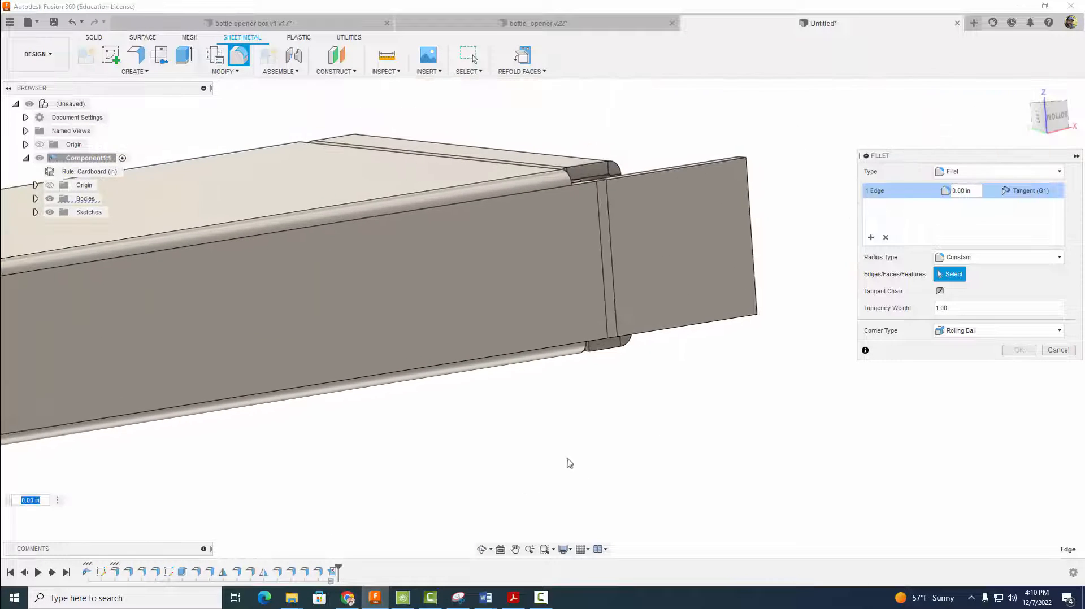
pyautogui.keyDown('shift'); pyautogui.moveTo(768, 404); pyautogui.dragTo(695, 421, button='middle'); pyautogui.keyUp('shift')
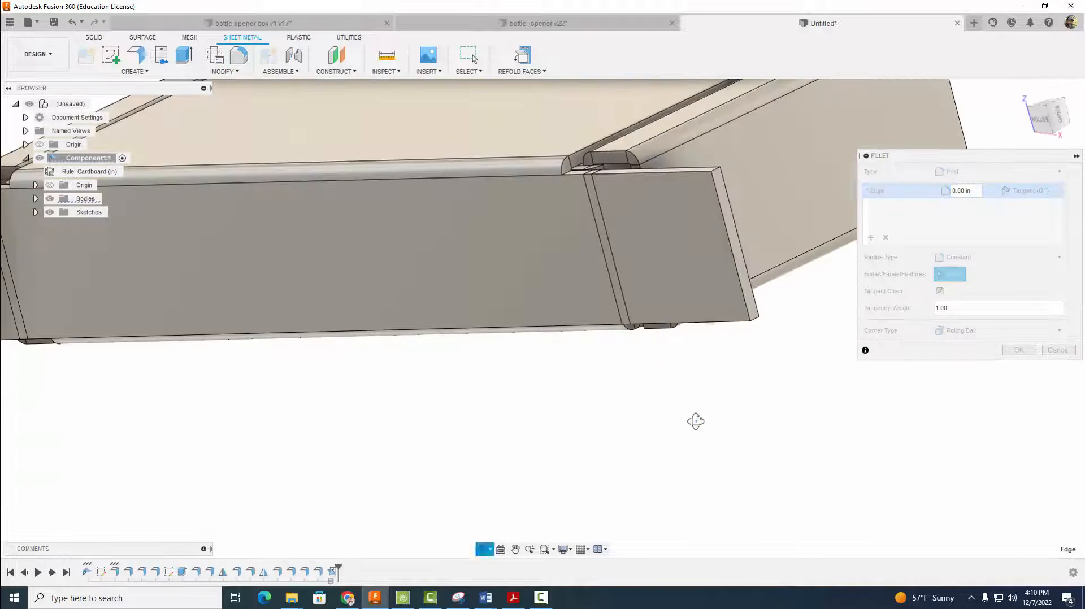
pyautogui.click(756, 321)
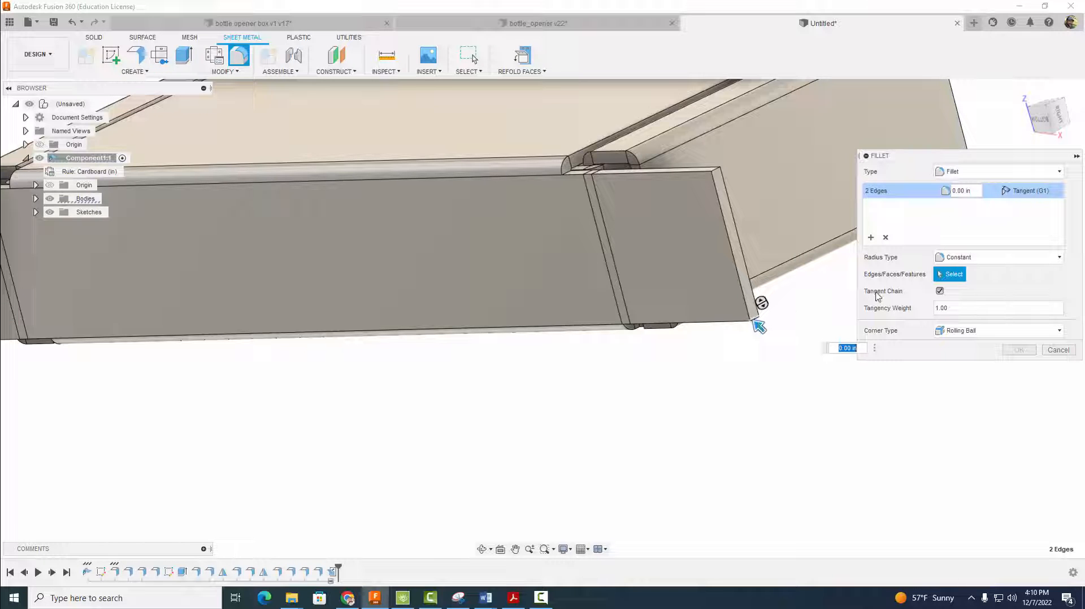
pyautogui.write('.75')
pyautogui.press('Return')
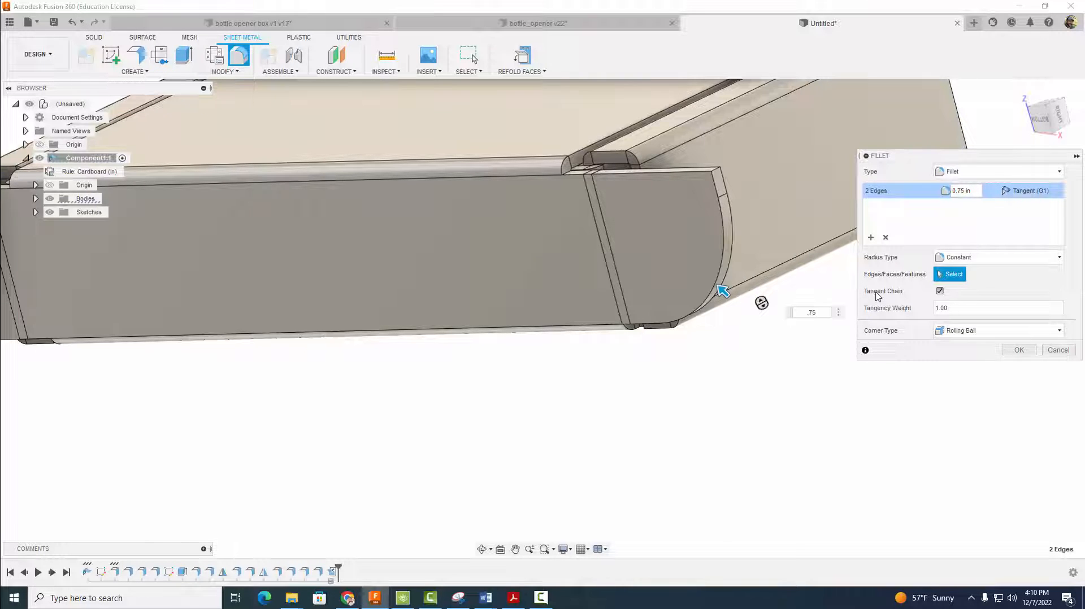
# Add a second fillet set of 0.125 in on the upper outer corners of both end tabs and apply the fillets.
pyautogui.click(871, 238)
pyautogui.click(716, 171)
pyautogui.click(716, 171)
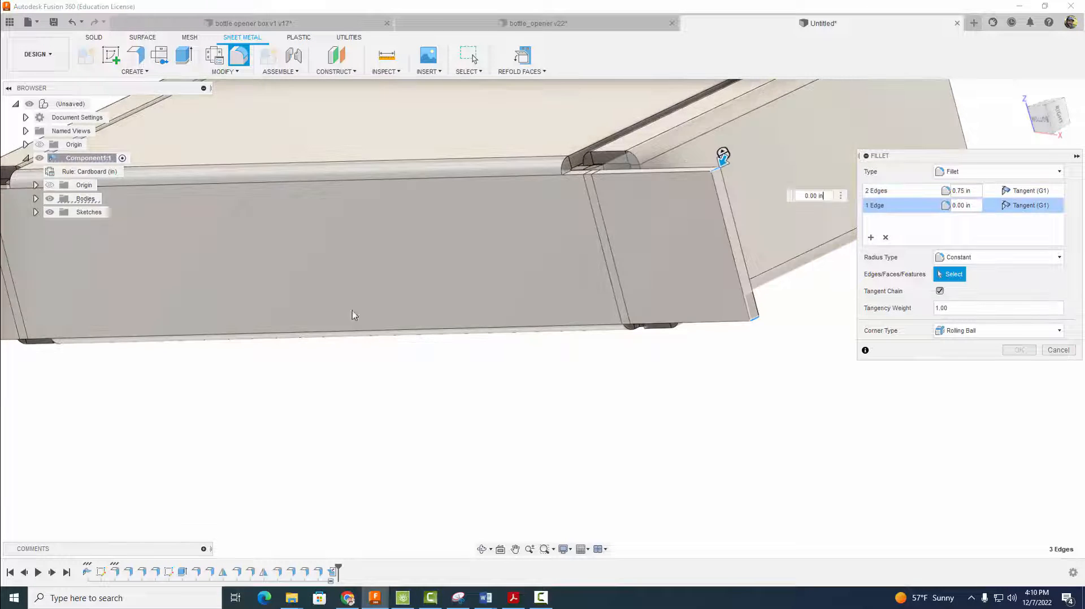
pyautogui.keyDown('shift'); pyautogui.moveTo(354, 314); pyautogui.dragTo(418, 337, button='middle'); pyautogui.keyUp('shift')
pyautogui.click(417, 337)
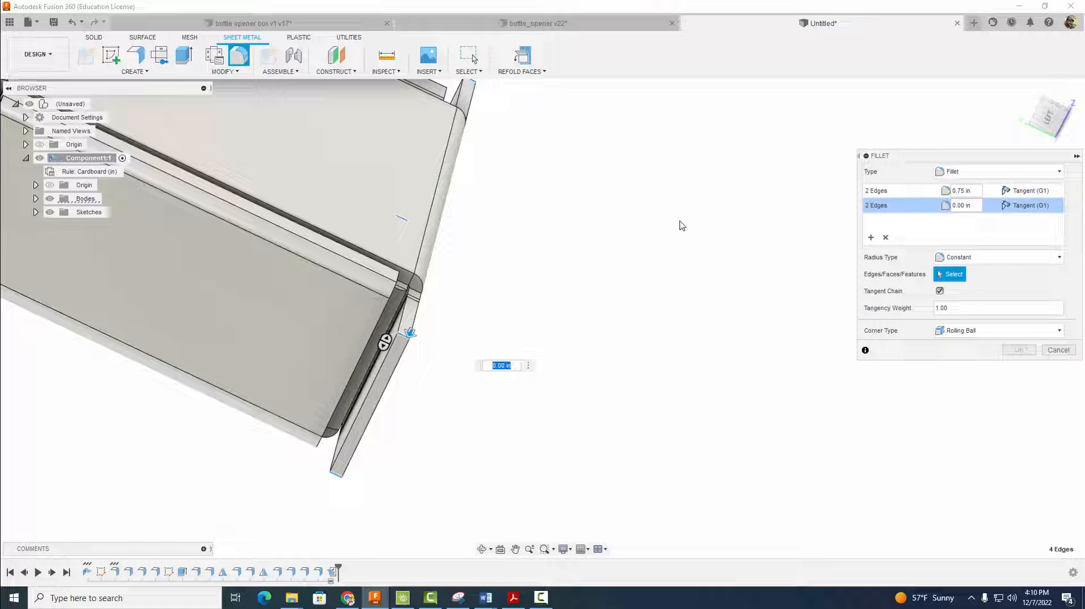
pyautogui.press('Return')
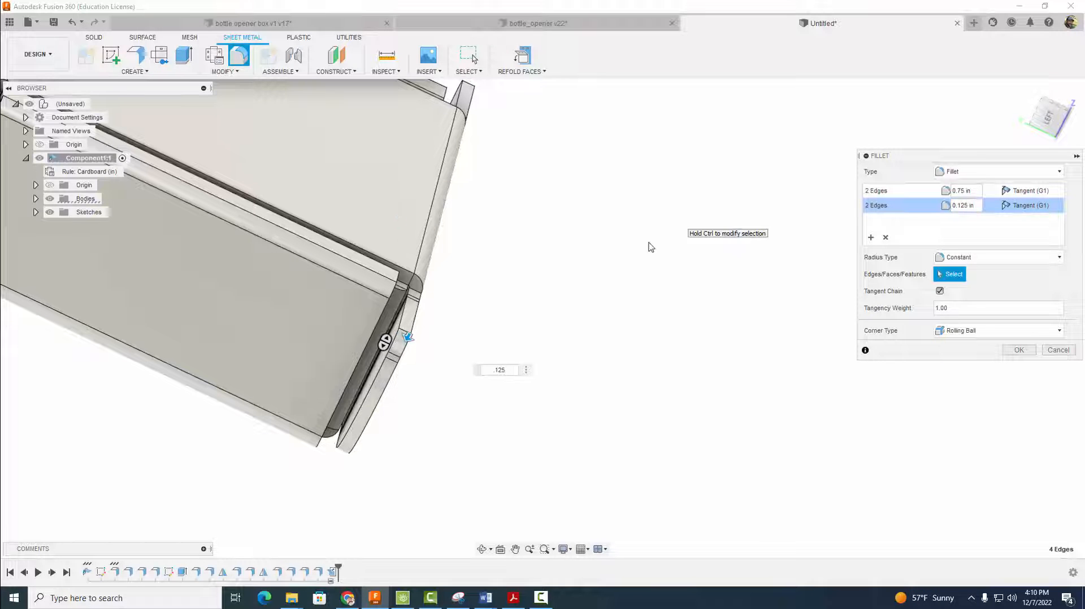
pyautogui.keyDown('shift'); pyautogui.moveTo(587, 305); pyautogui.dragTo(484, 347, button='middle'); pyautogui.keyUp('shift')
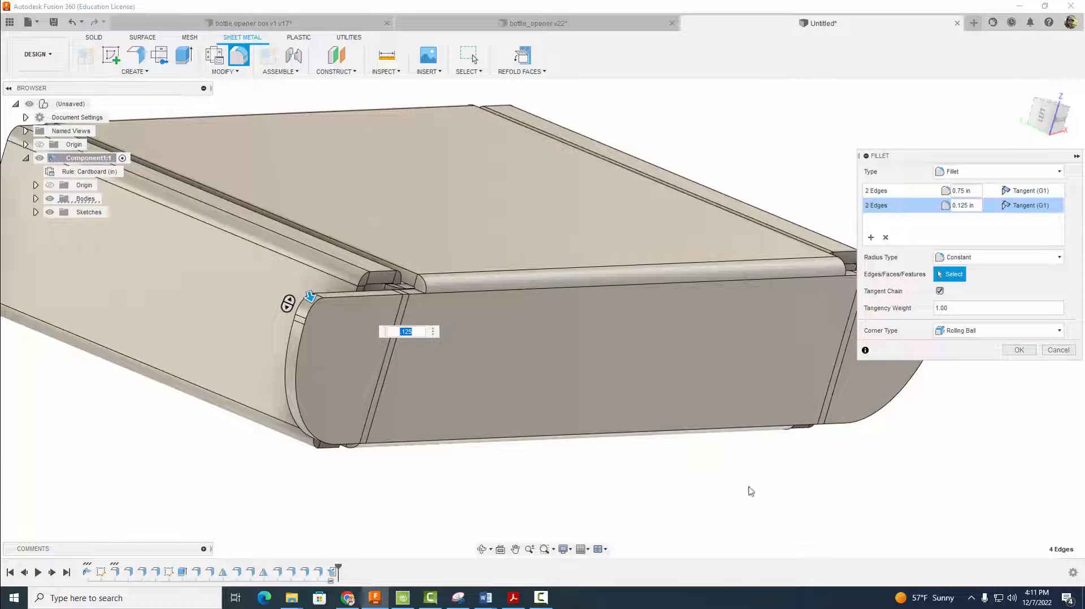
pyautogui.scroll(-3, 777, 504)
pyautogui.moveTo(843, 503); pyautogui.dragTo(698, 455, button='middle')
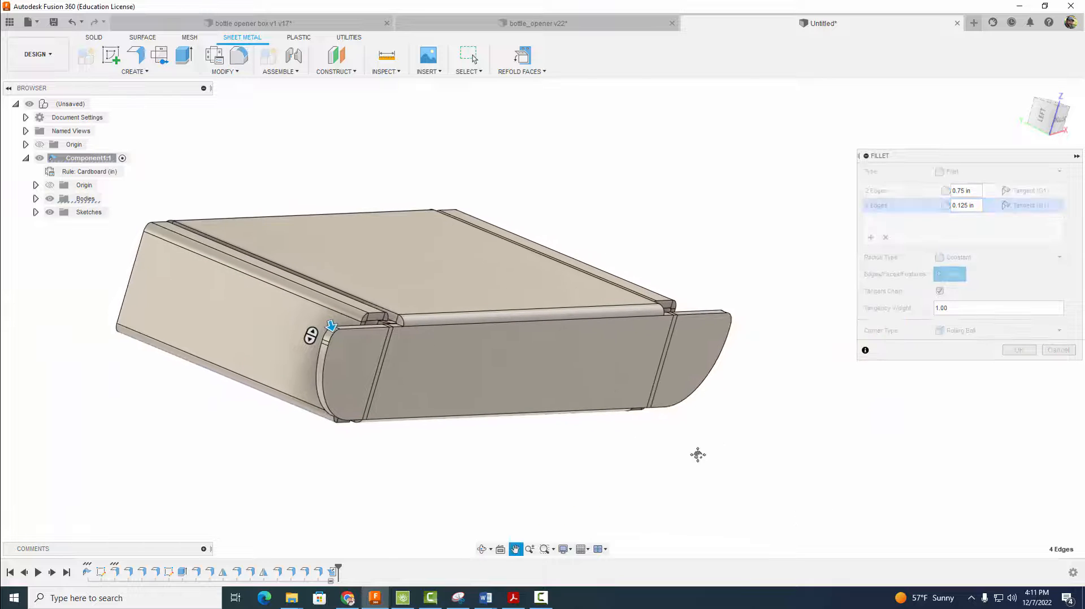
pyautogui.click(1018, 351)
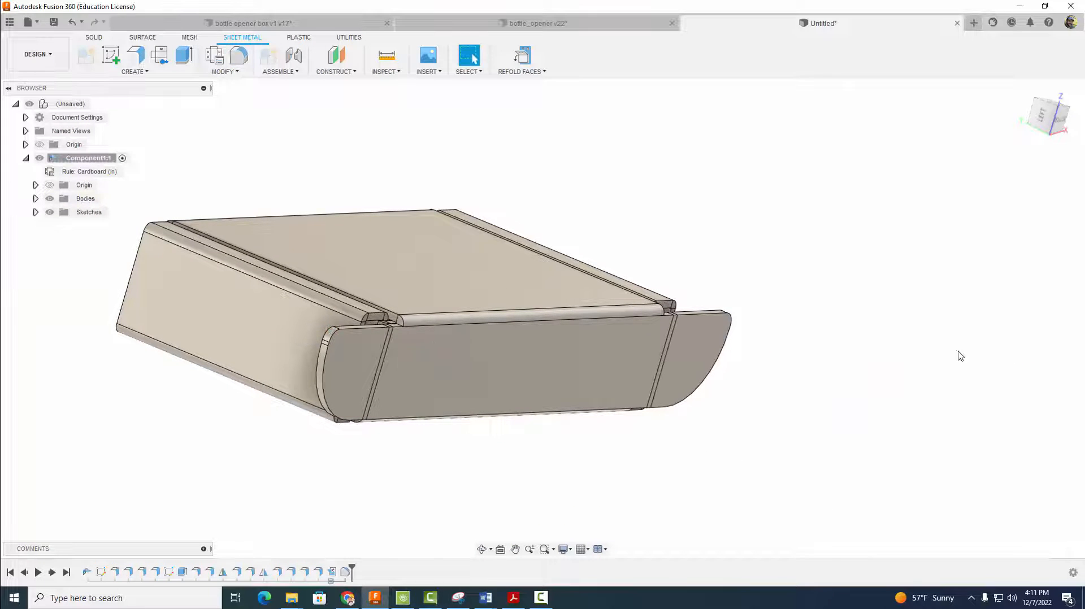
# Refold the rounded end tabs of the lid's front flap back into the box.
pyautogui.keyDown('shift'); pyautogui.moveTo(802, 319); pyautogui.dragTo(770, 326, button='middle'); pyautogui.keyUp('shift')
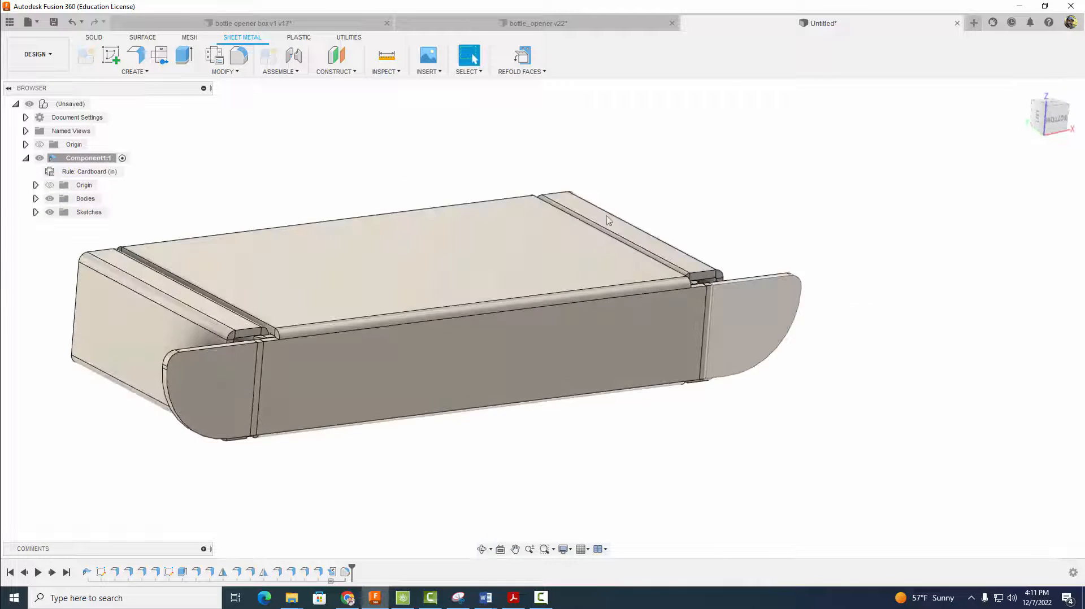
pyautogui.click(519, 73)
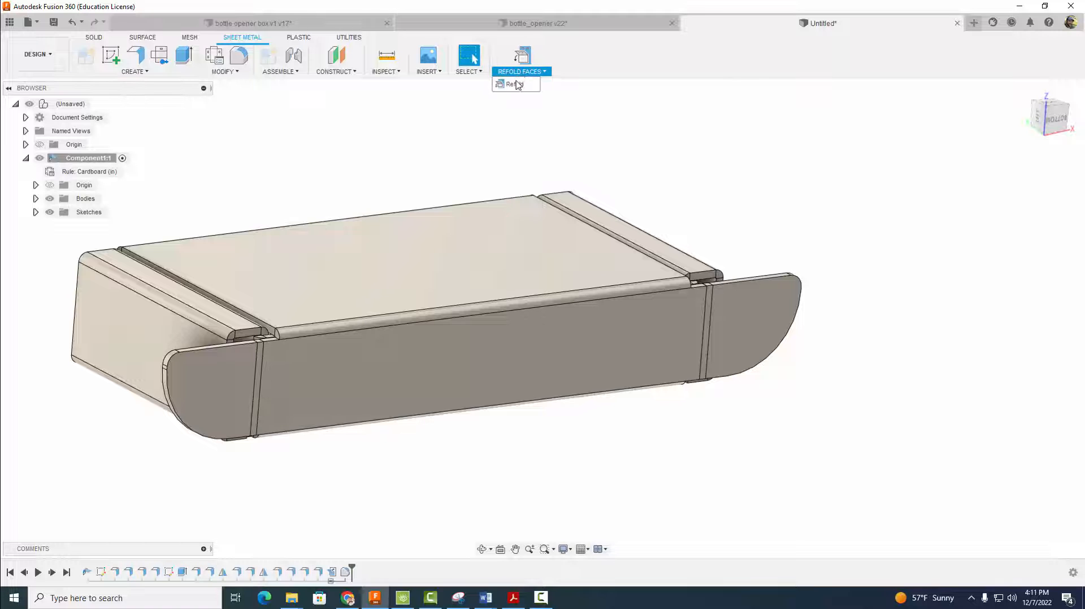
pyautogui.click(518, 85)
pyautogui.moveTo(791, 232); pyautogui.dragTo(900, 256, button='middle')
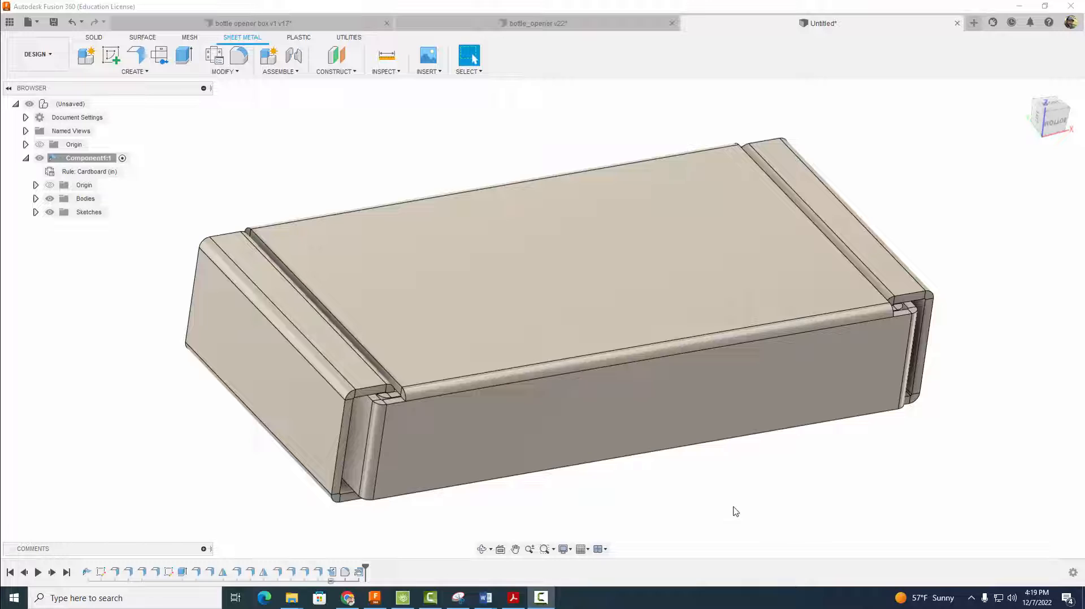
# Create a section analysis from the front flap's outer face, offset about -0.178 in to cut through the box's side walls.
pyautogui.scroll(5, 398, 428)
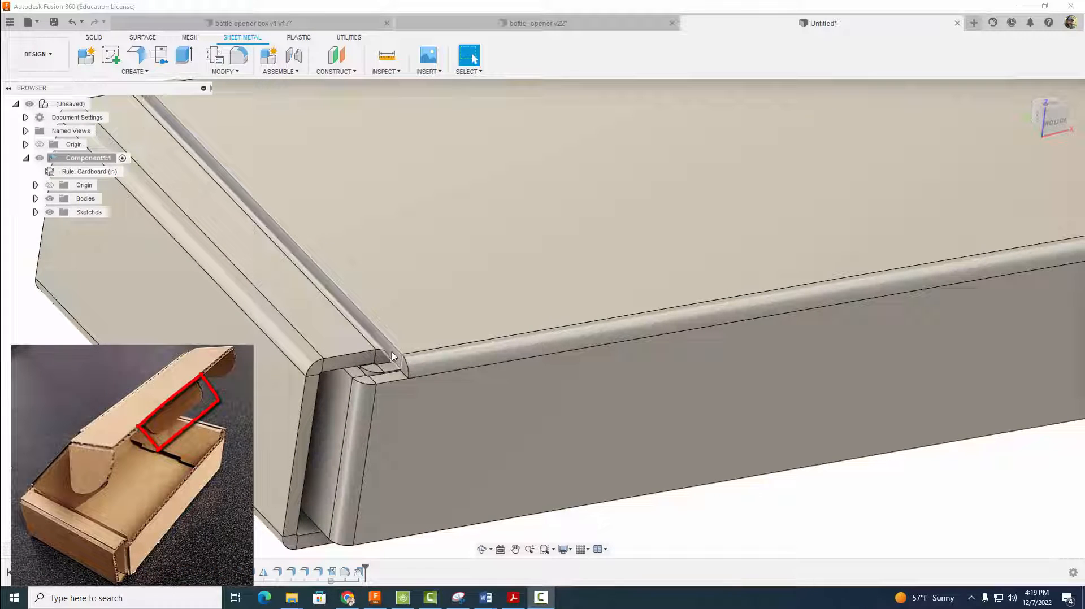
pyautogui.scroll(3, 394, 356)
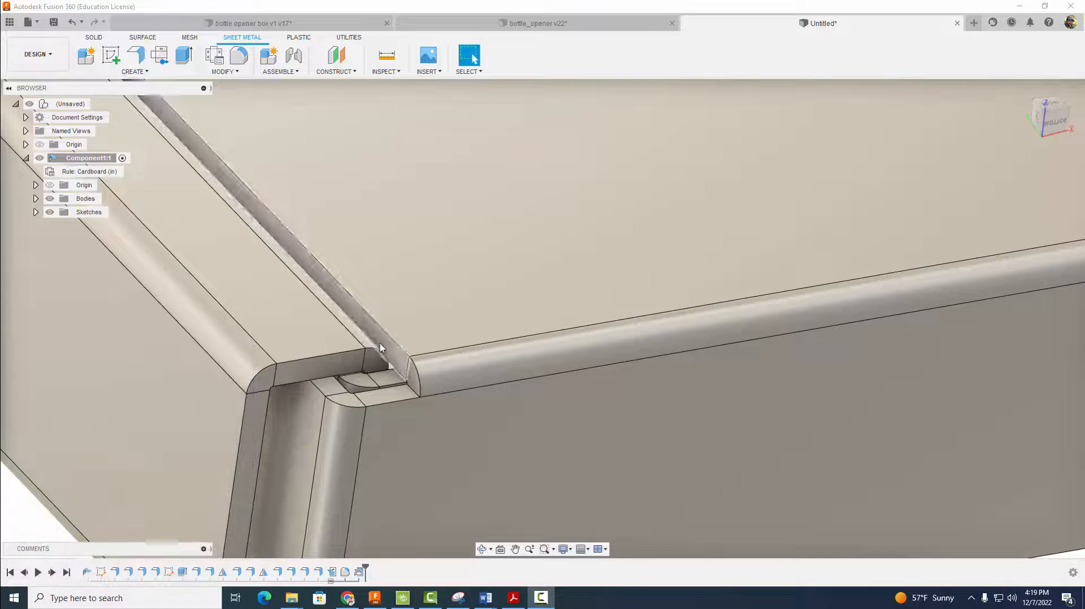
pyautogui.scroll(-10, 378, 358)
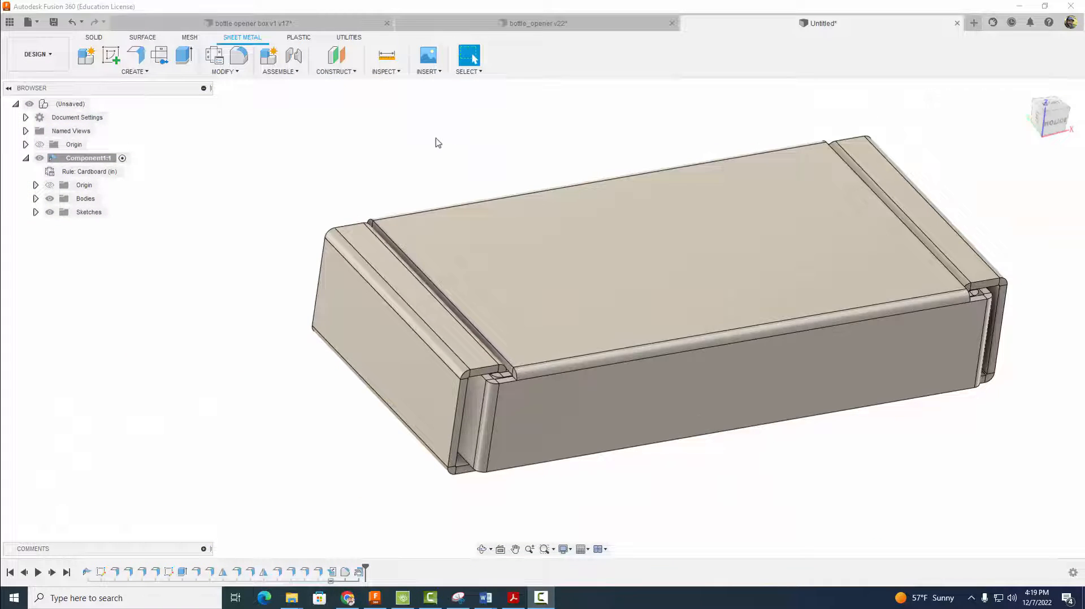
pyautogui.click(385, 72)
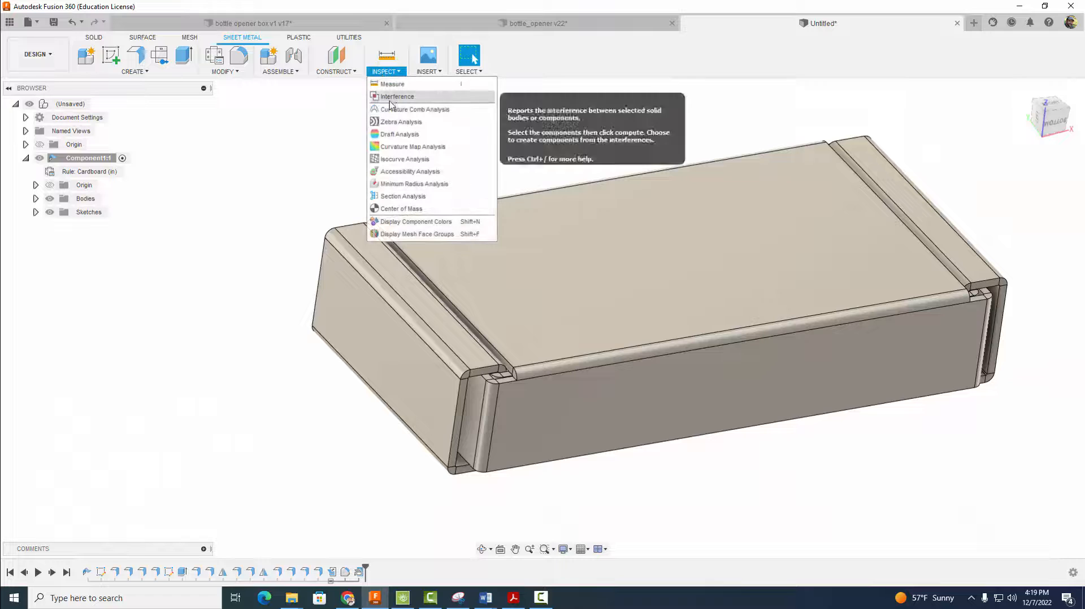
pyautogui.click(402, 196)
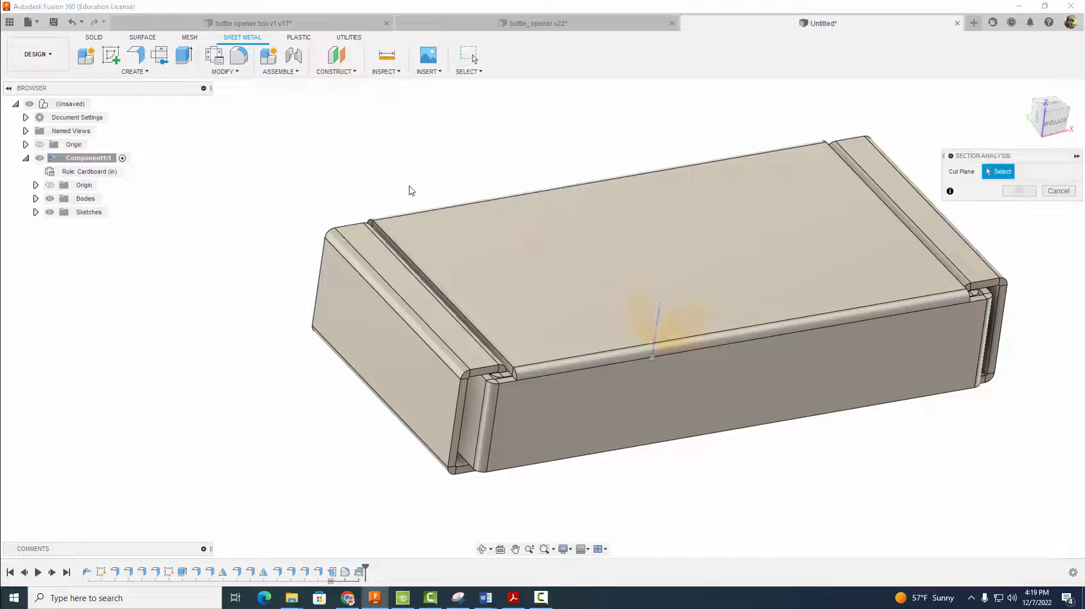
pyautogui.click(775, 379)
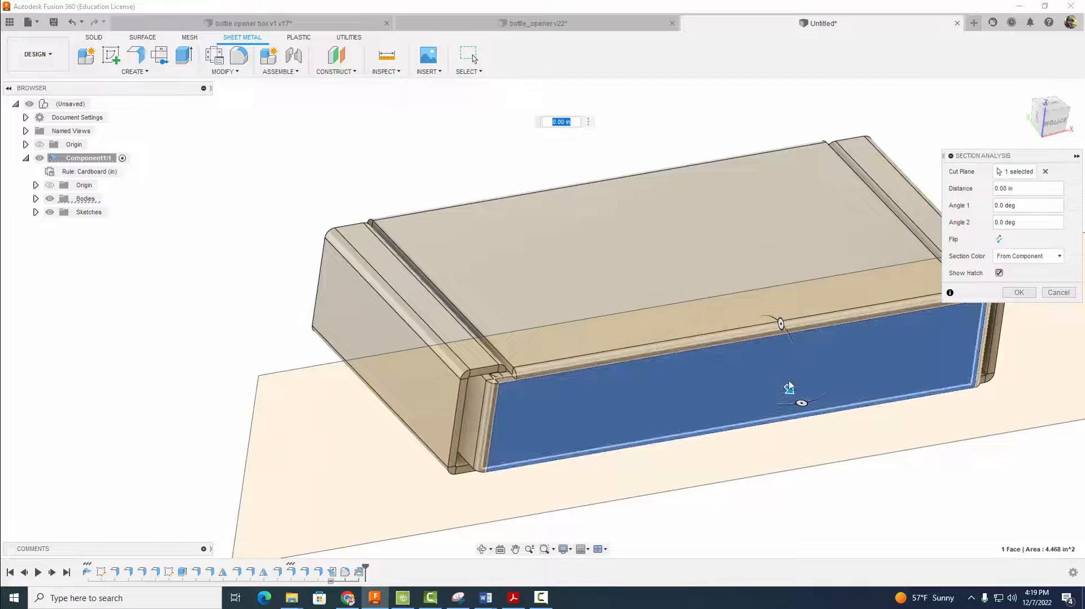
pyautogui.moveTo(785, 385); pyautogui.dragTo(779, 379)
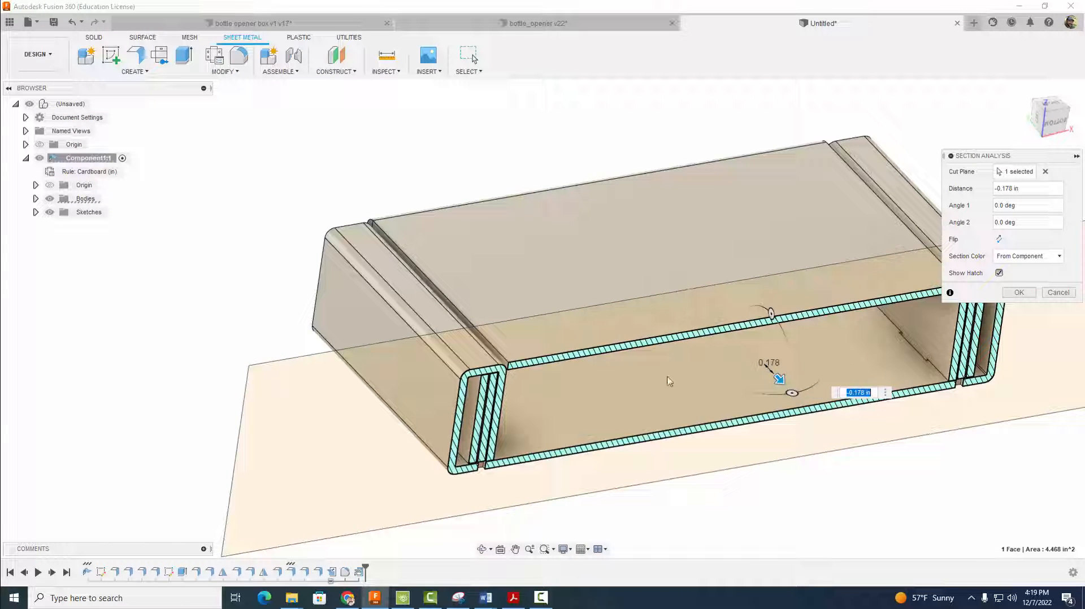
pyautogui.keyDown('shift'); pyautogui.moveTo(701, 508); pyautogui.dragTo(918, 401, button='middle'); pyautogui.keyUp('shift')
pyautogui.click(1017, 293)
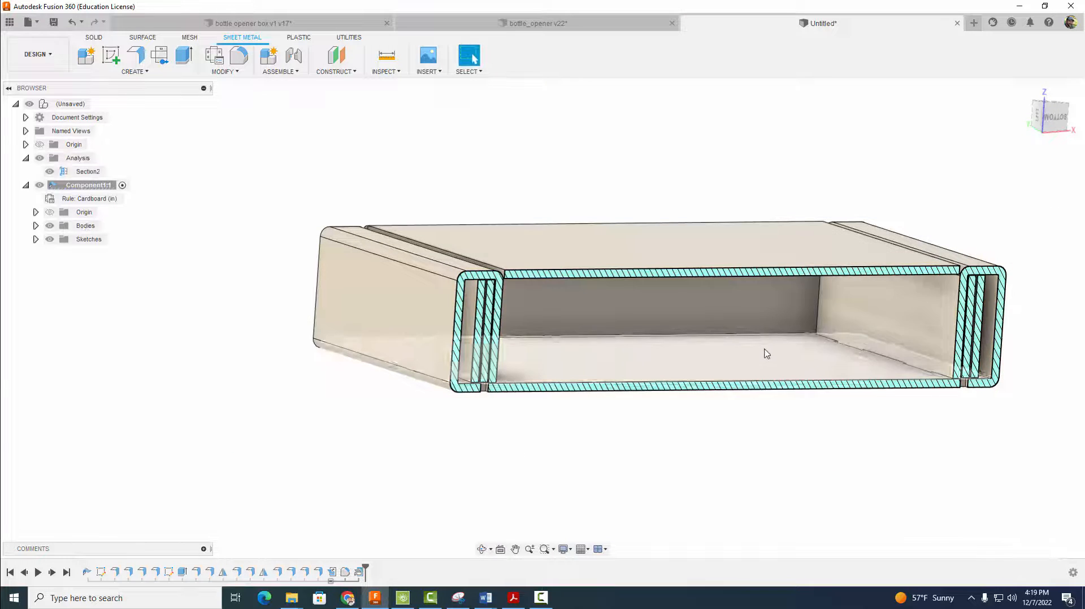
# Start a flange about 0.28 in high down from the lid's inner side edge, trying the Adjacent bend position before choosing Inside.
pyautogui.scroll(2, 735, 353)
pyautogui.keyDown('shift'); pyautogui.moveTo(651, 335); pyautogui.dragTo(591, 327, button='middle'); pyautogui.keyUp('shift')
pyautogui.scroll(4, 358, 333)
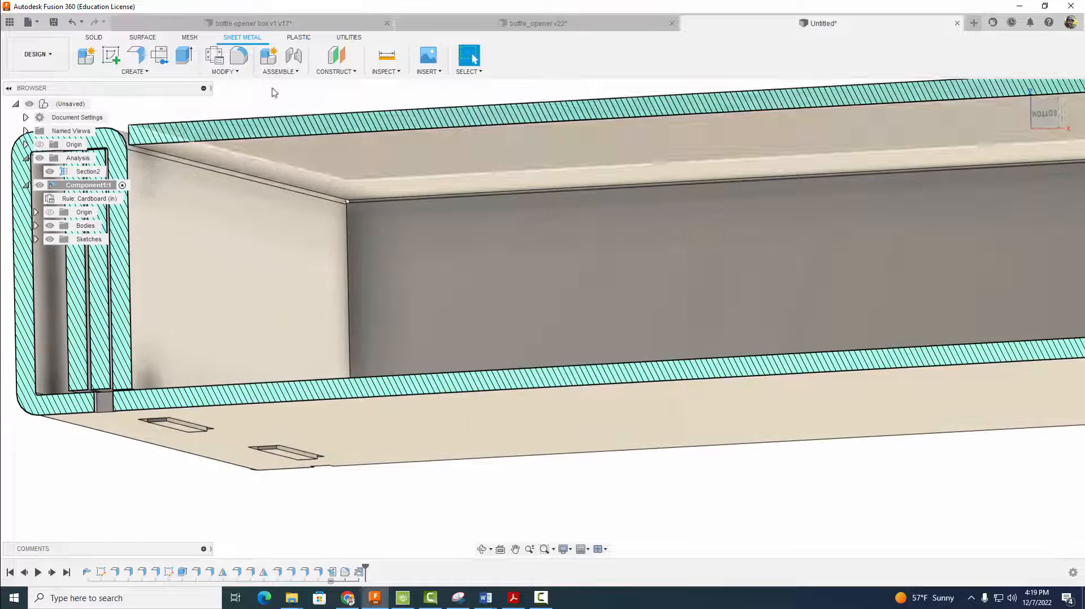
pyautogui.click(135, 58)
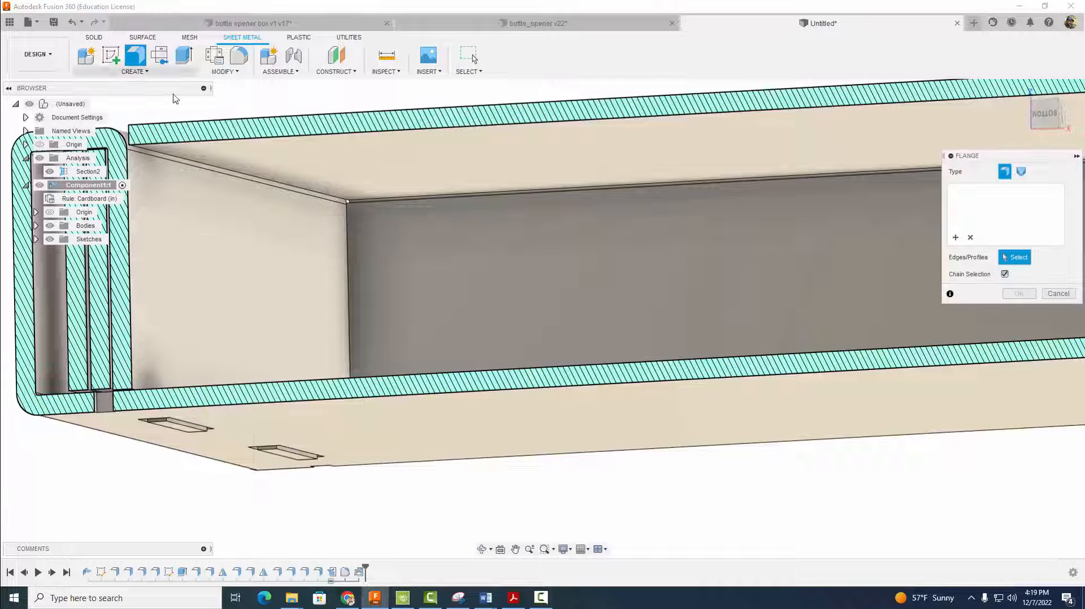
pyautogui.click(226, 174)
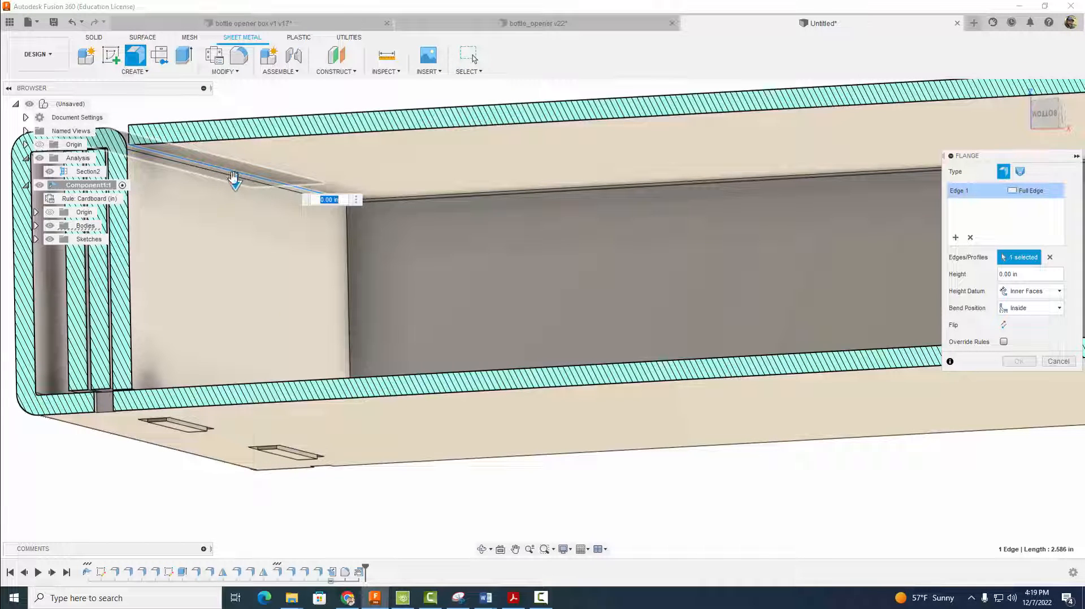
pyautogui.moveTo(236, 204); pyautogui.dragTo(240, 252)
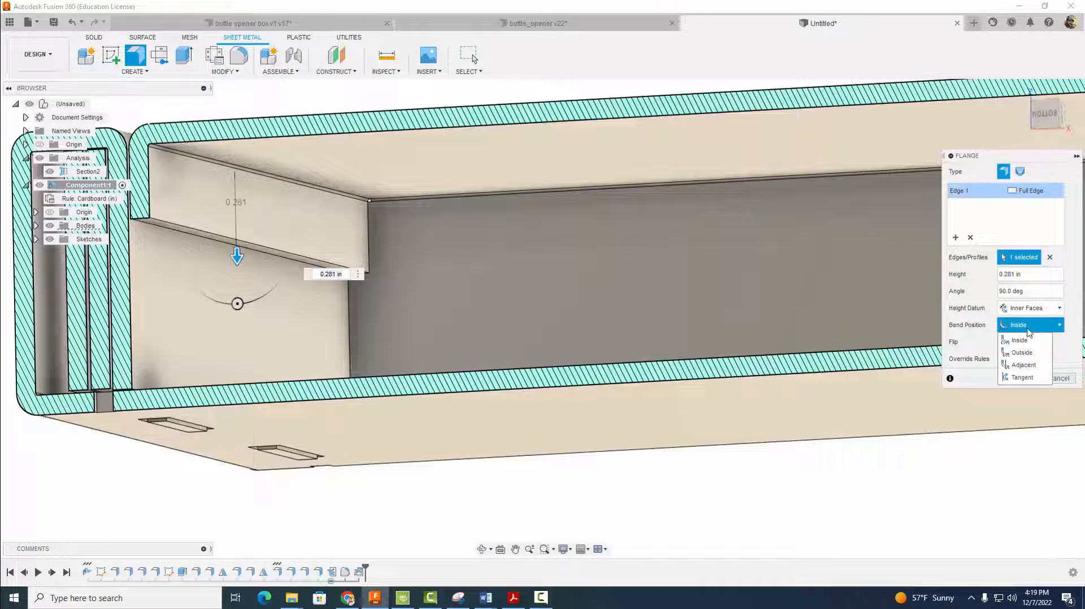
pyautogui.click(1023, 365)
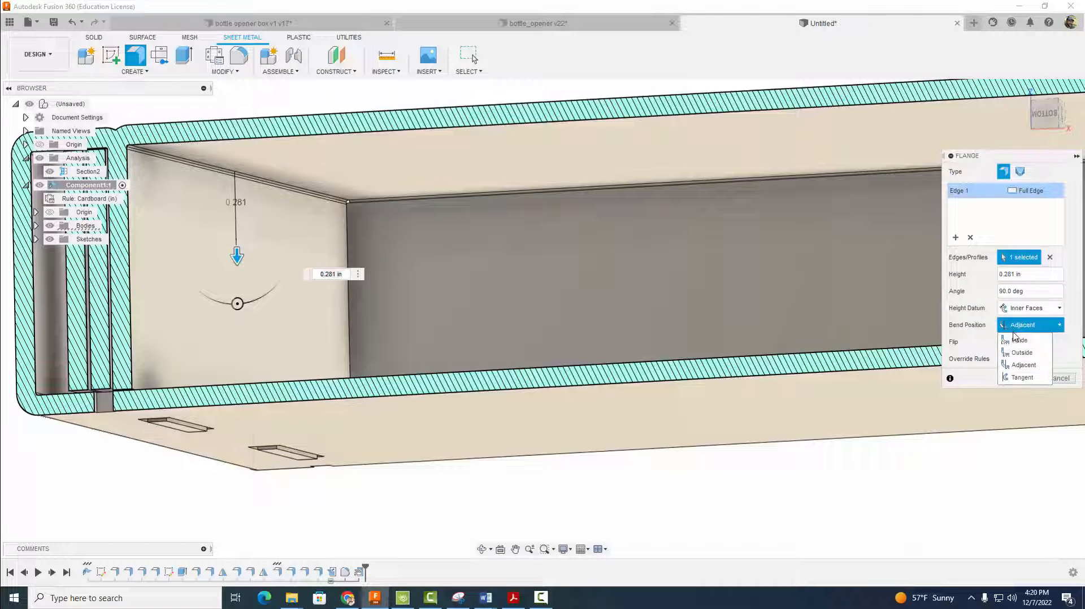
pyautogui.click(1017, 340)
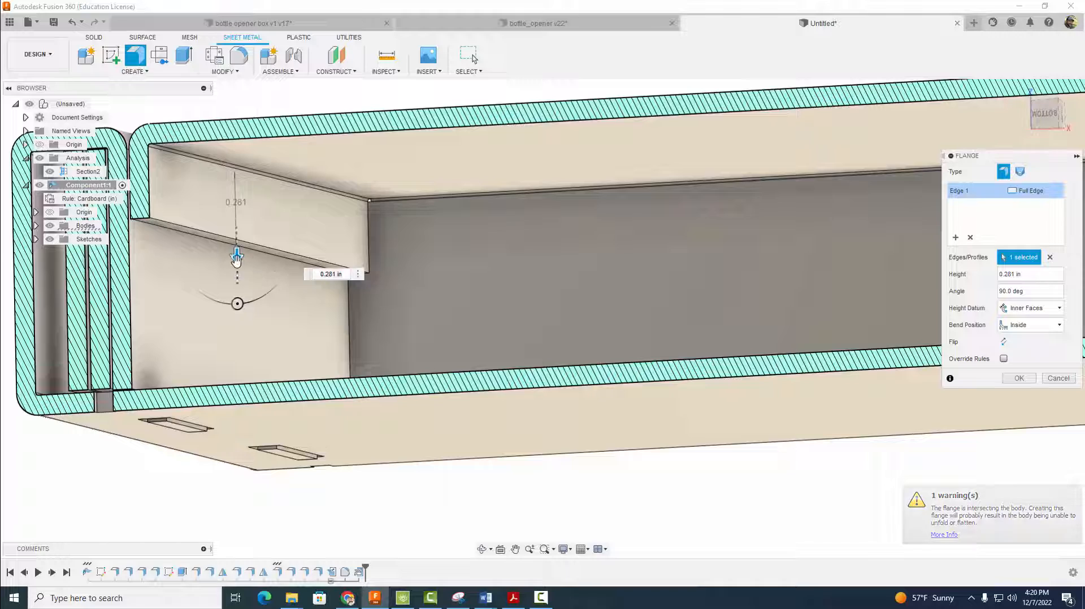
# Extend the flange down the box's inner side wall to a height of about 0.92 in.
pyautogui.moveTo(238, 264); pyautogui.dragTo(240, 321)
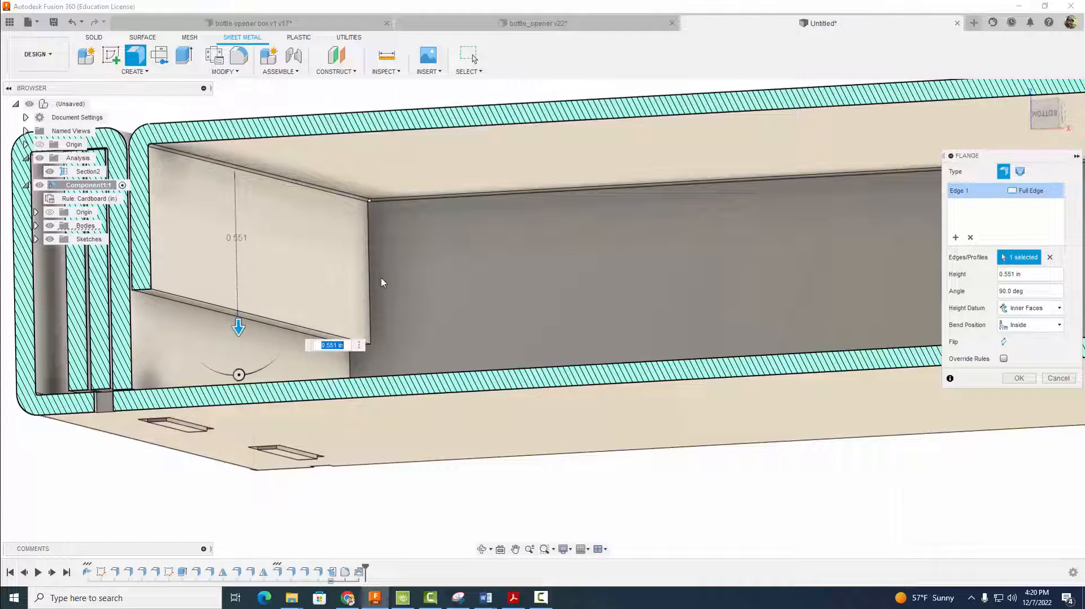
pyautogui.keyDown('shift'); pyautogui.moveTo(240, 321); pyautogui.dragTo(393, 281, button='middle'); pyautogui.keyUp('shift')
pyautogui.scroll(3, 277, 374)
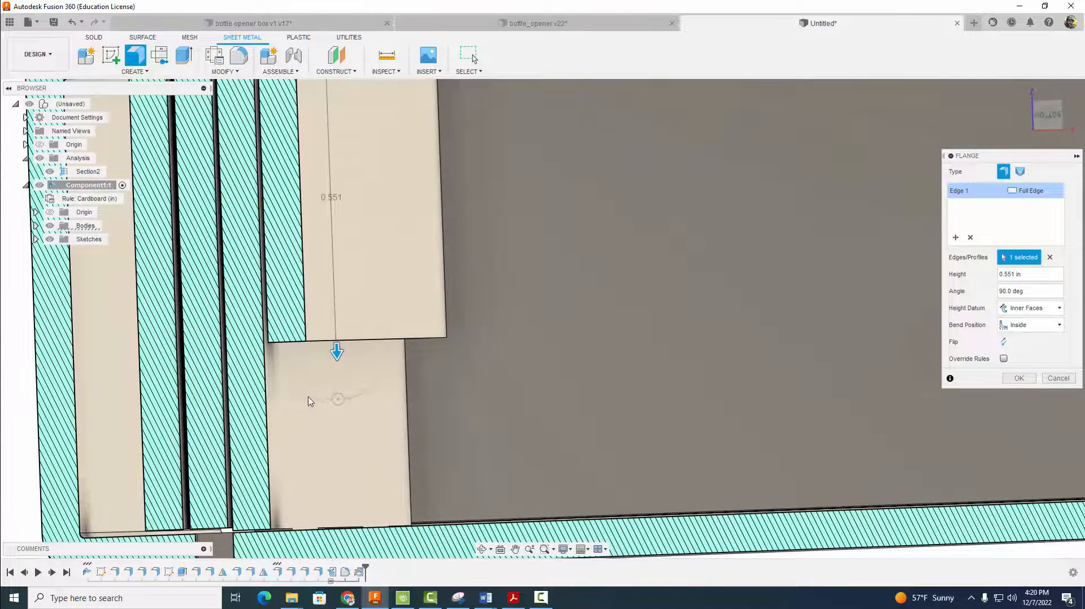
pyautogui.scroll(-5, 308, 401)
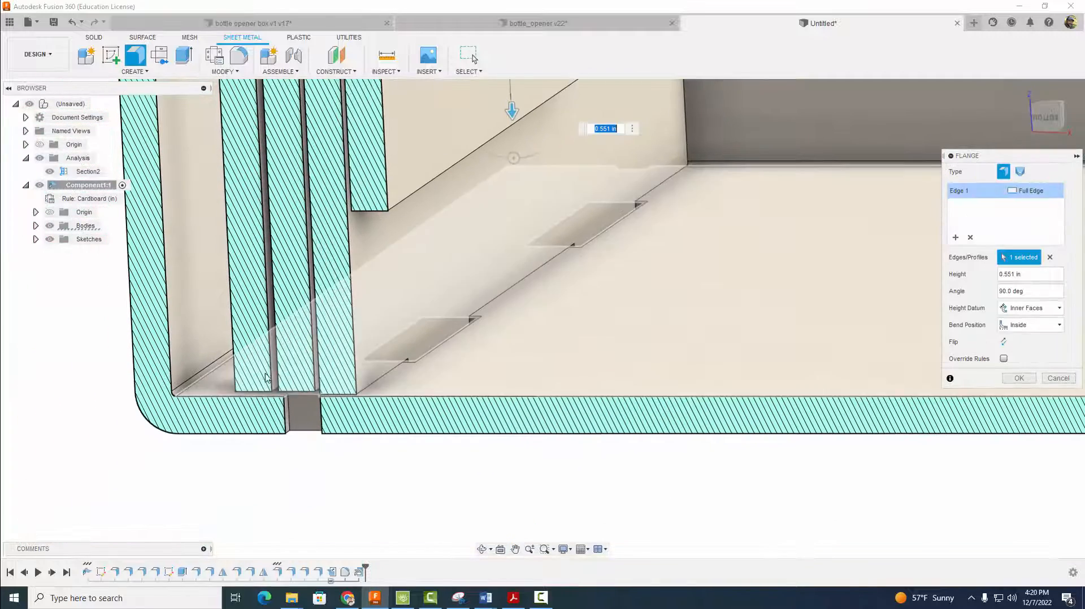
pyautogui.moveTo(269, 393); pyautogui.dragTo(295, 394)
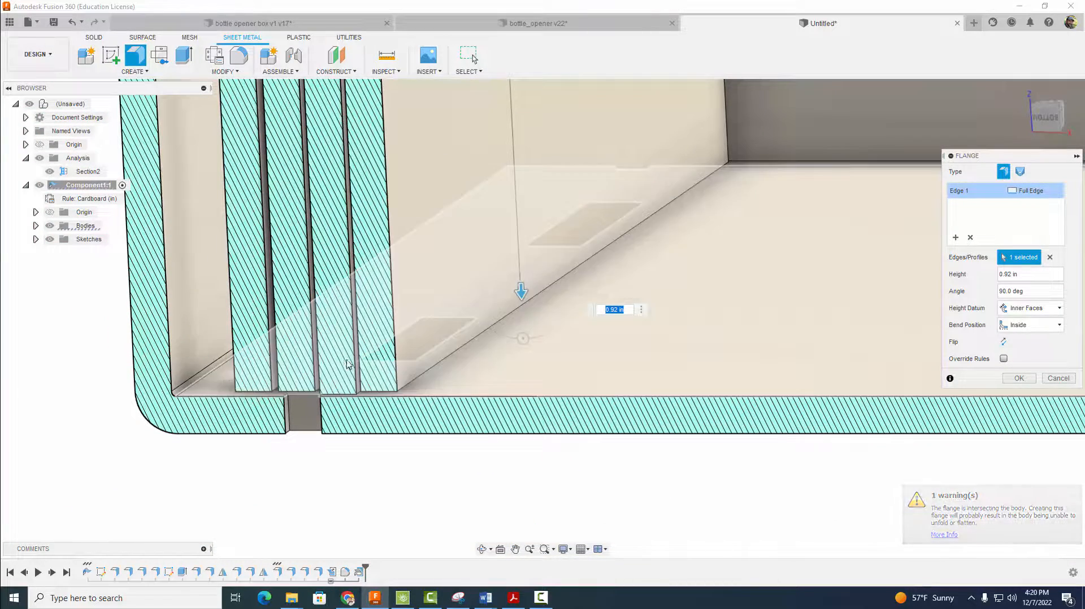
# Add the lid's opposite inner side edge to the same flange, using the 0.92 in height.
pyautogui.scroll(-2, 593, 291)
pyautogui.moveTo(632, 297)
pyautogui.mouseDown(button='middle')
pyautogui.moveTo(480, 296)
pyautogui.moveTo(114, 339)
pyautogui.mouseUp(button='middle')
pyautogui.moveTo(552, 351); pyautogui.dragTo(416, 347, button='middle')
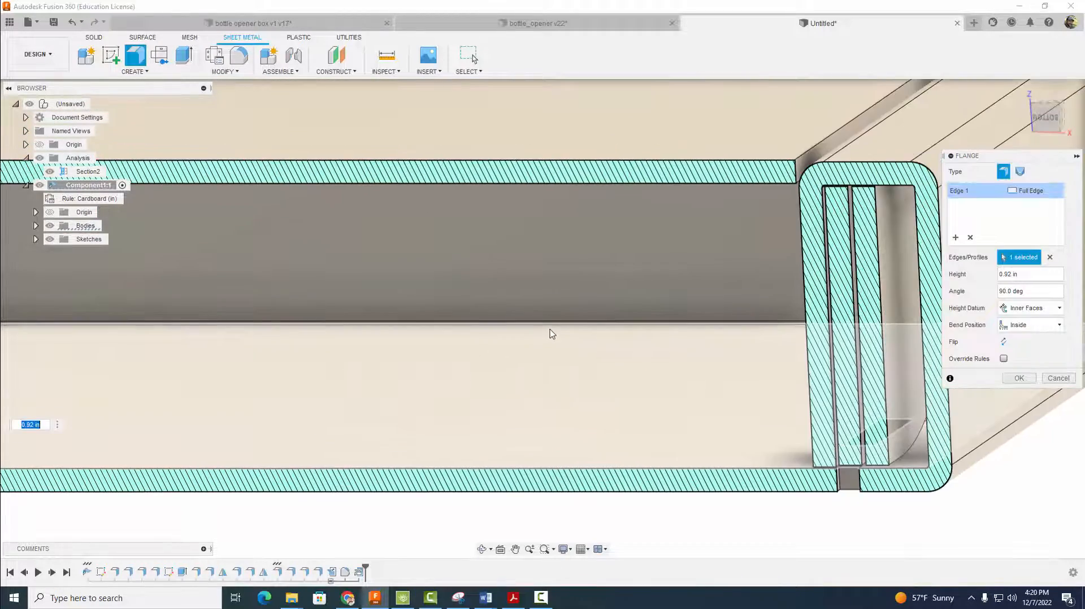
pyautogui.scroll(4, 553, 319)
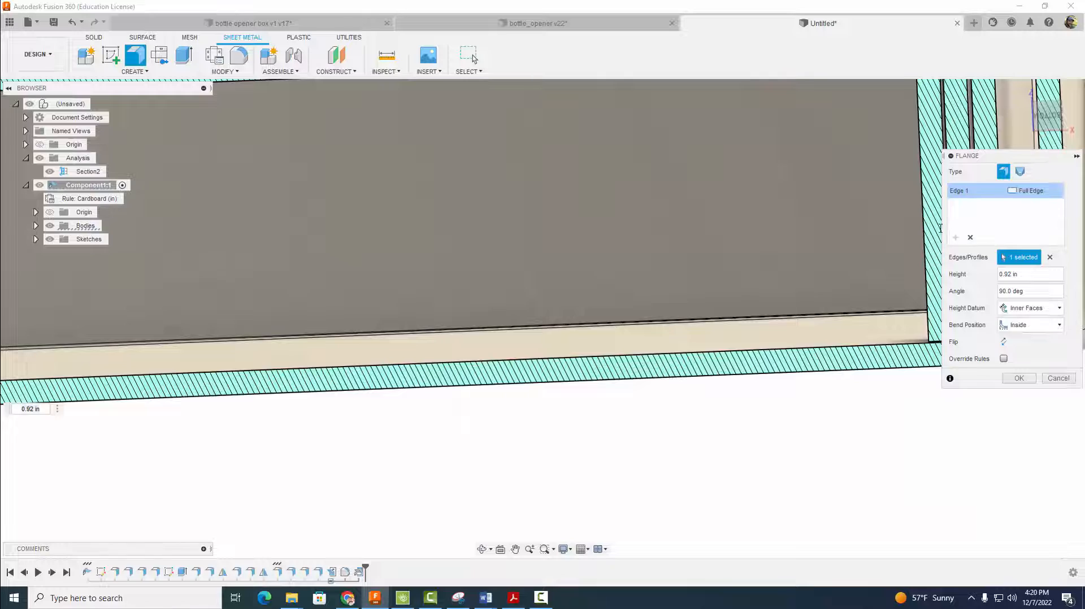
pyautogui.keyDown('shift'); pyautogui.moveTo(940, 228); pyautogui.dragTo(802, 164, button='middle'); pyautogui.keyUp('shift')
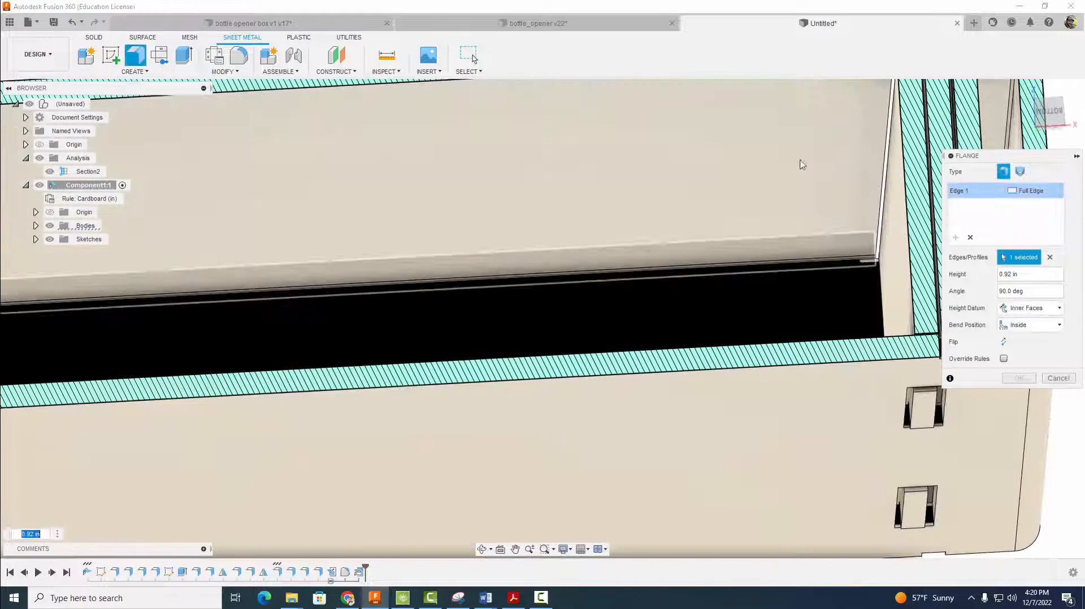
pyautogui.click(886, 131)
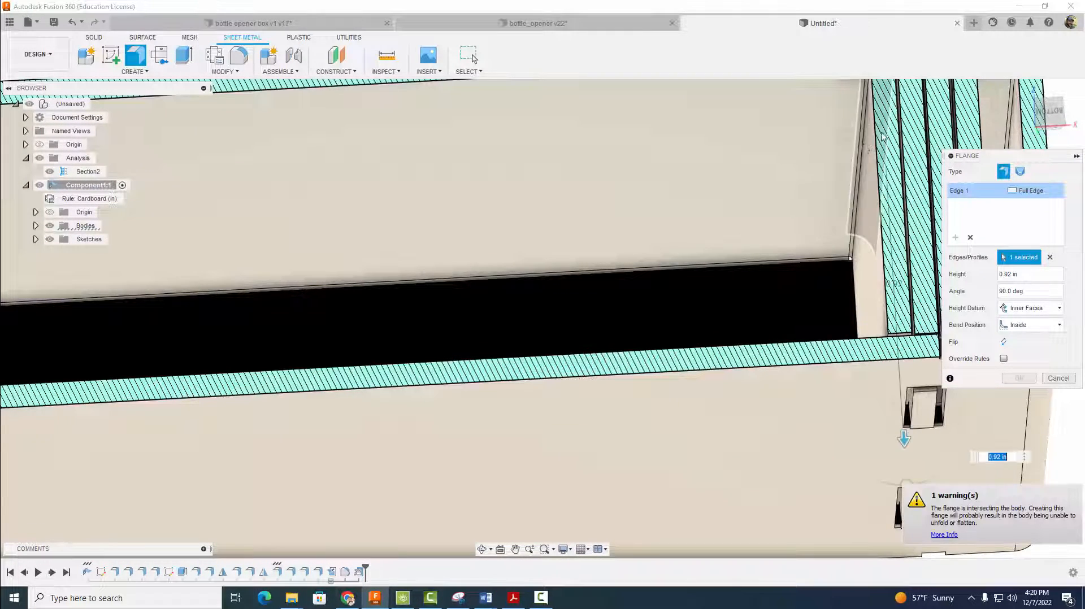
pyautogui.moveTo(853, 178); pyautogui.dragTo(753, 225, button='middle')
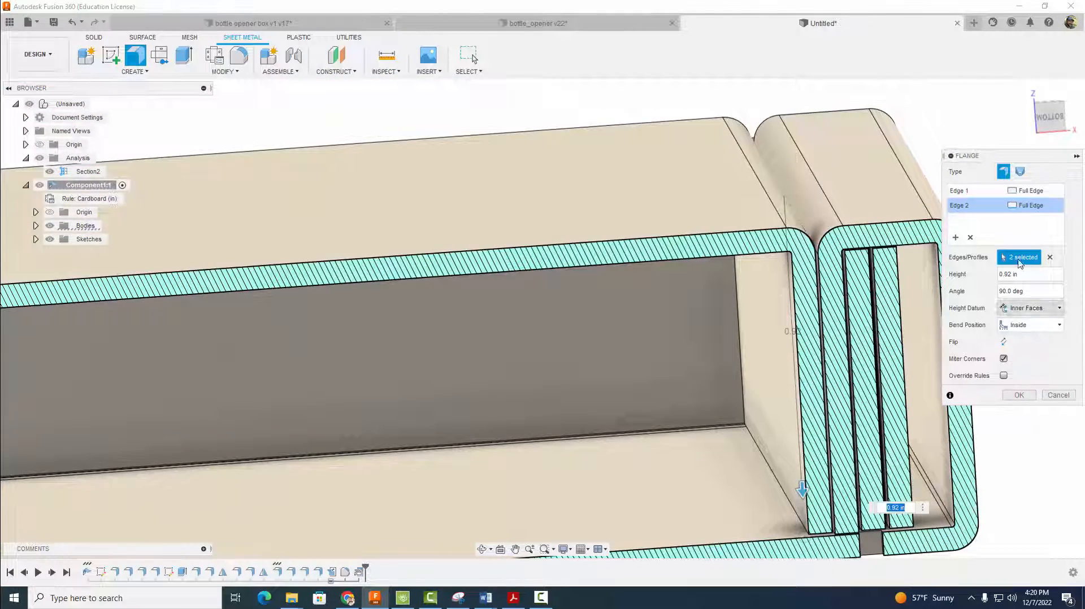
# Hide the section analysis and examine the lid's front corner where the new flange meets the front flap.
pyautogui.scroll(-3, 620, 342)
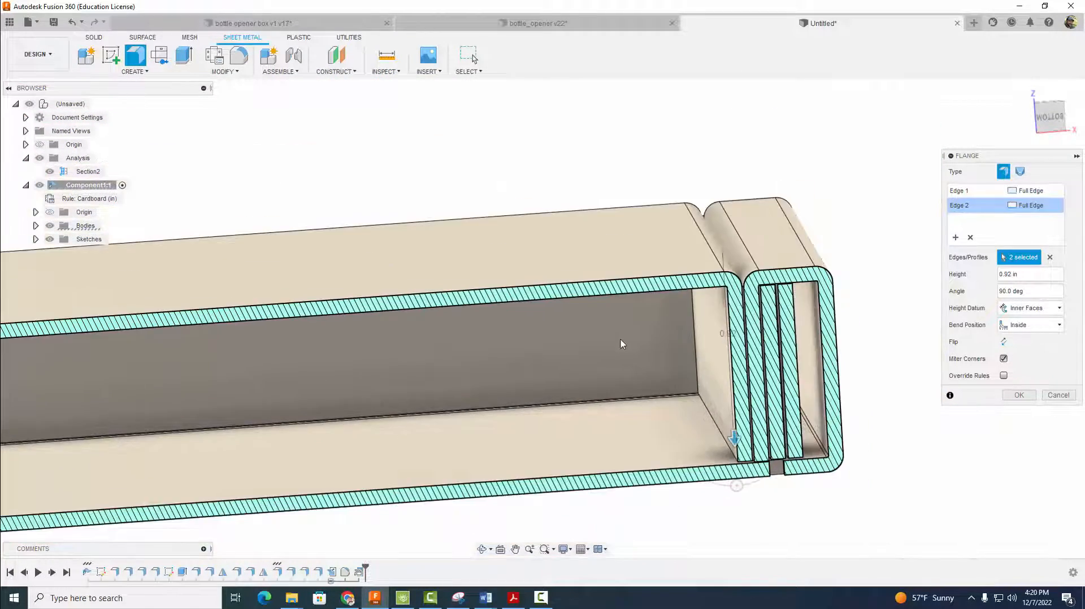
pyautogui.scroll(-2, 620, 342)
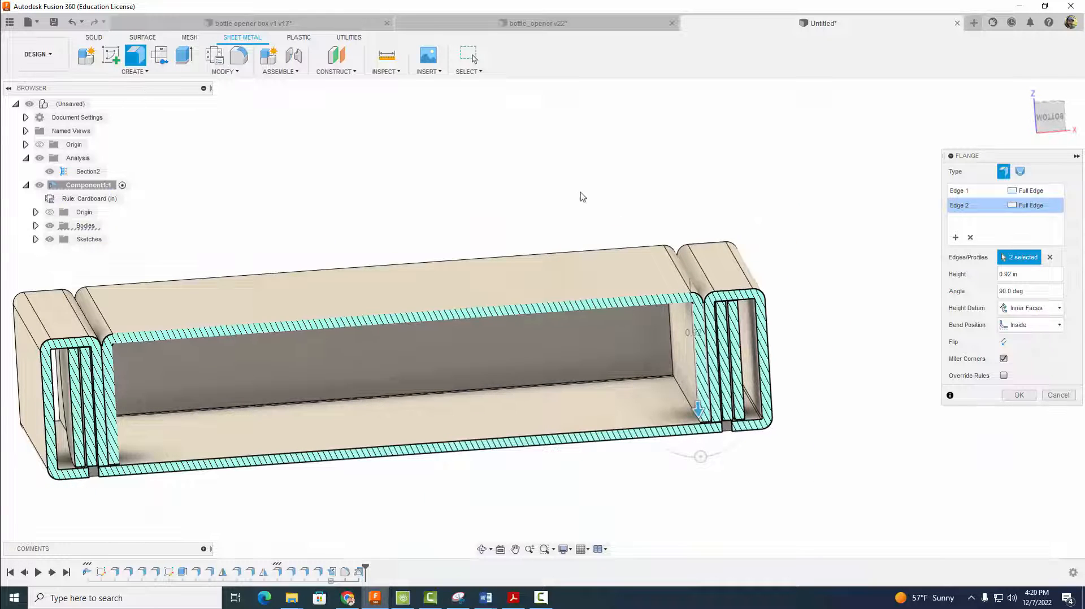
pyautogui.keyDown('shift'); pyautogui.moveTo(583, 197); pyautogui.dragTo(607, 235, button='middle'); pyautogui.keyUp('shift')
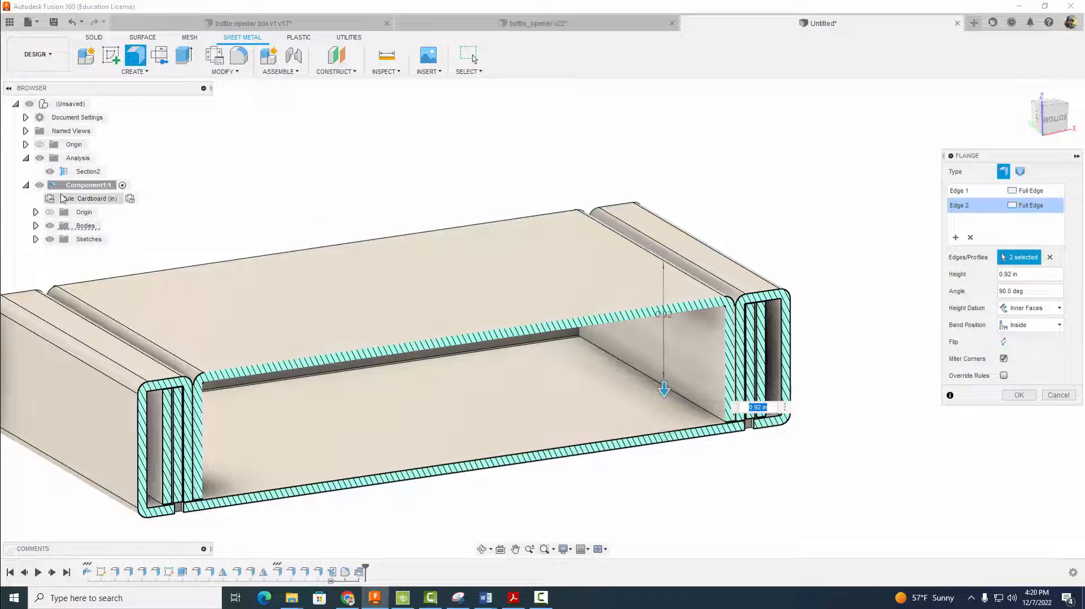
pyautogui.click(50, 172)
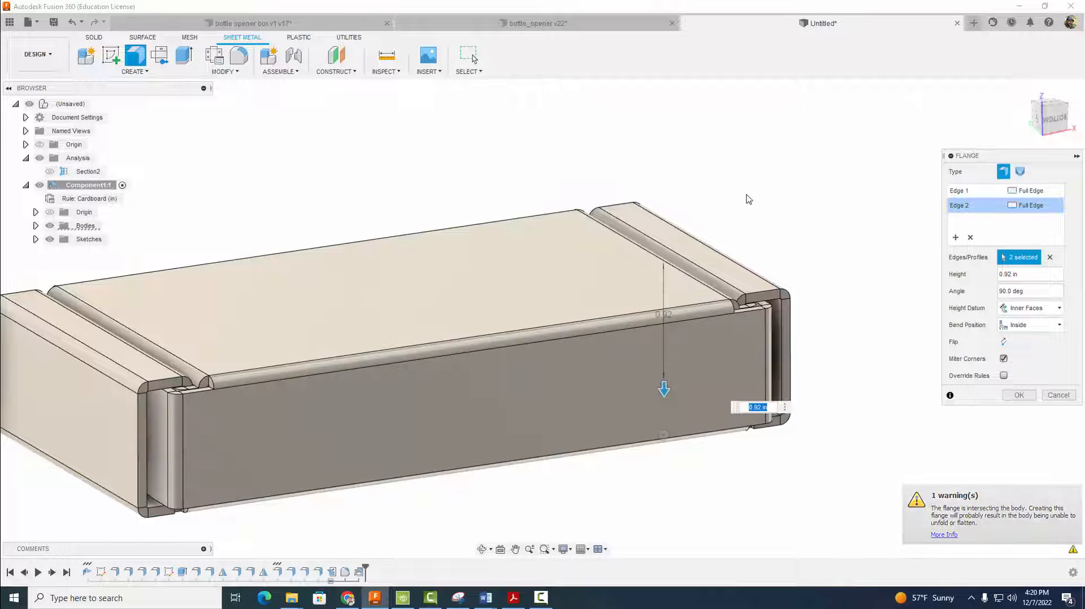
pyautogui.keyDown('shift'); pyautogui.moveTo(748, 199); pyautogui.dragTo(756, 261, button='middle'); pyautogui.keyUp('shift')
pyautogui.scroll(5, 751, 314)
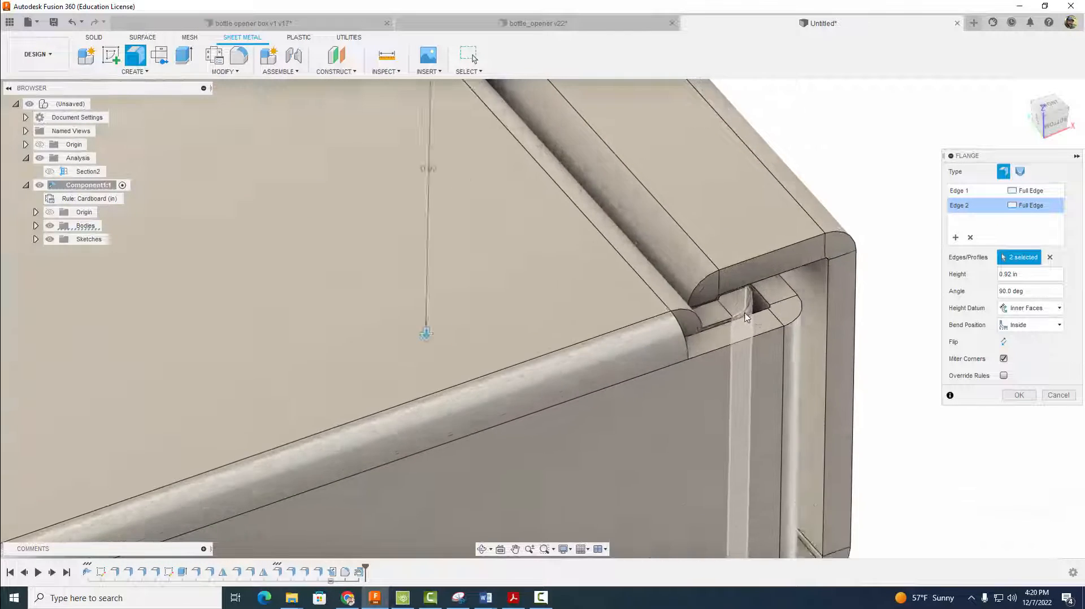
pyautogui.scroll(2, 746, 318)
pyautogui.keyDown('shift'); pyautogui.moveTo(671, 323); pyautogui.dragTo(649, 337, button='middle'); pyautogui.keyUp('shift')
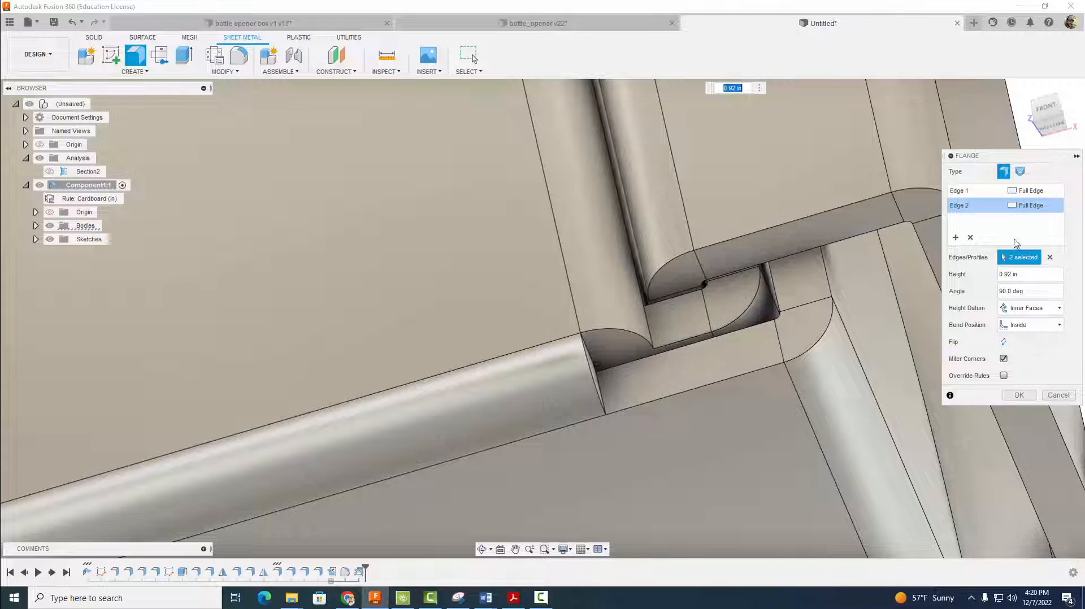
# Set the first flange edge's width to Symmetric and shorten its distance to about 1.207 in.
pyautogui.click(1041, 195)
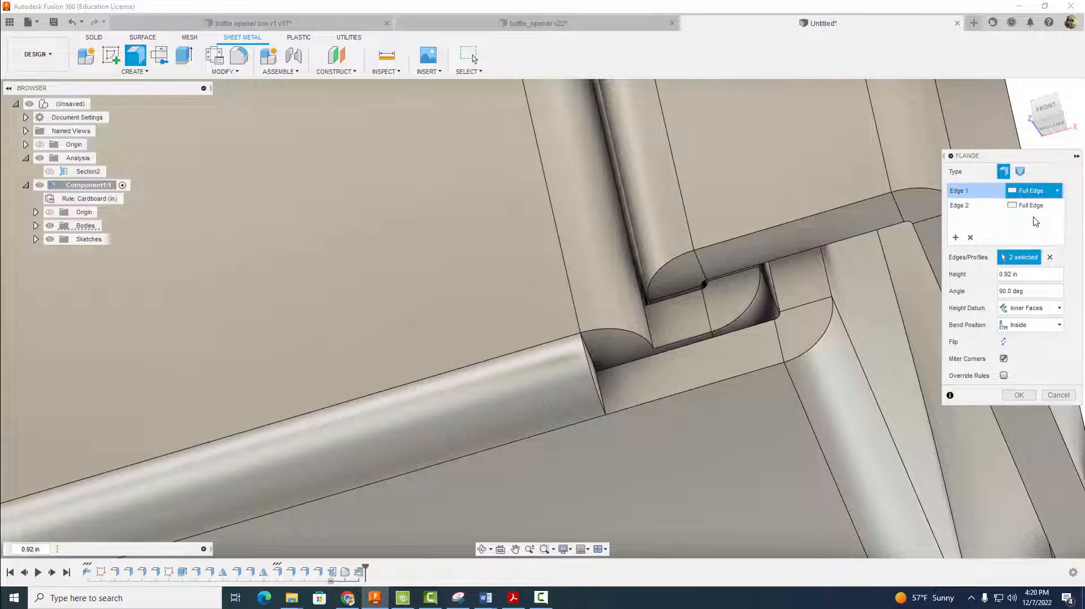
pyautogui.click(1034, 220)
pyautogui.keyDown('shift'); pyautogui.moveTo(777, 287); pyautogui.dragTo(319, 324, button='middle'); pyautogui.keyUp('shift')
pyautogui.scroll(5, 231, 447)
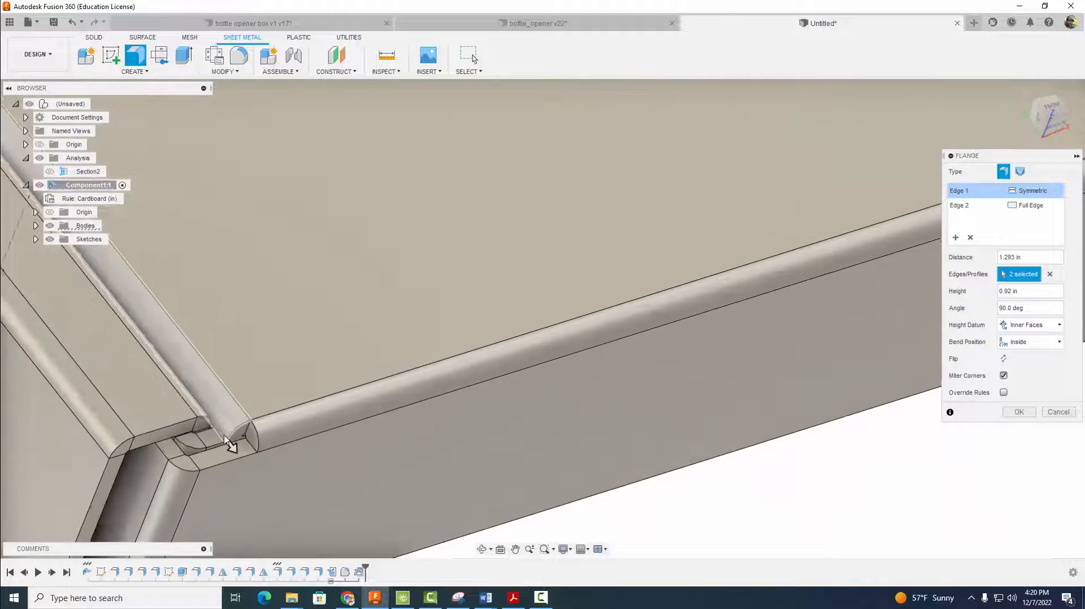
pyautogui.moveTo(233, 448); pyautogui.dragTo(225, 439)
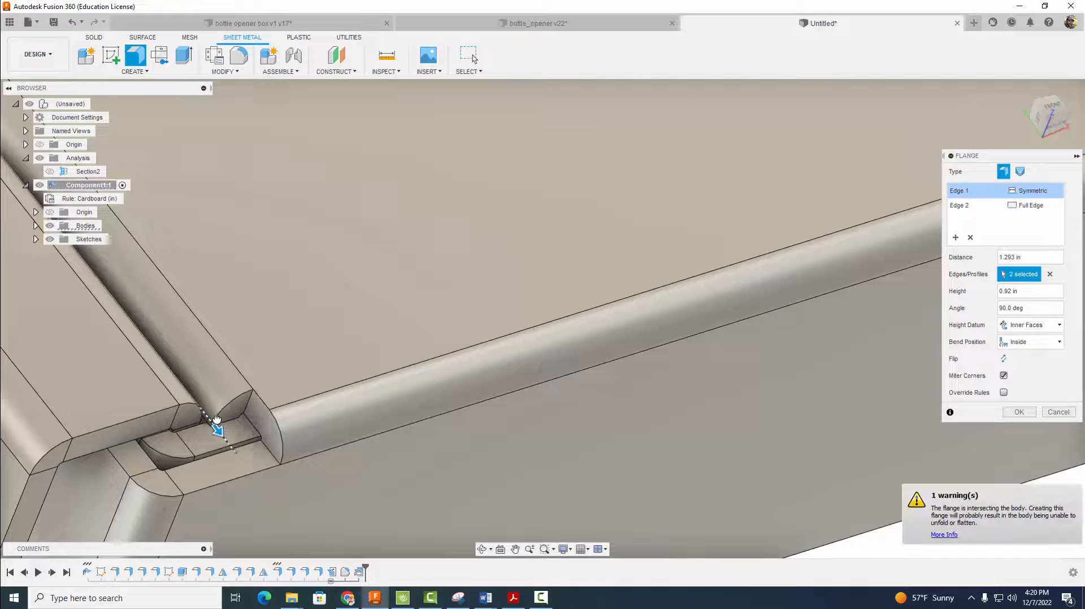
pyautogui.scroll(3, 210, 418)
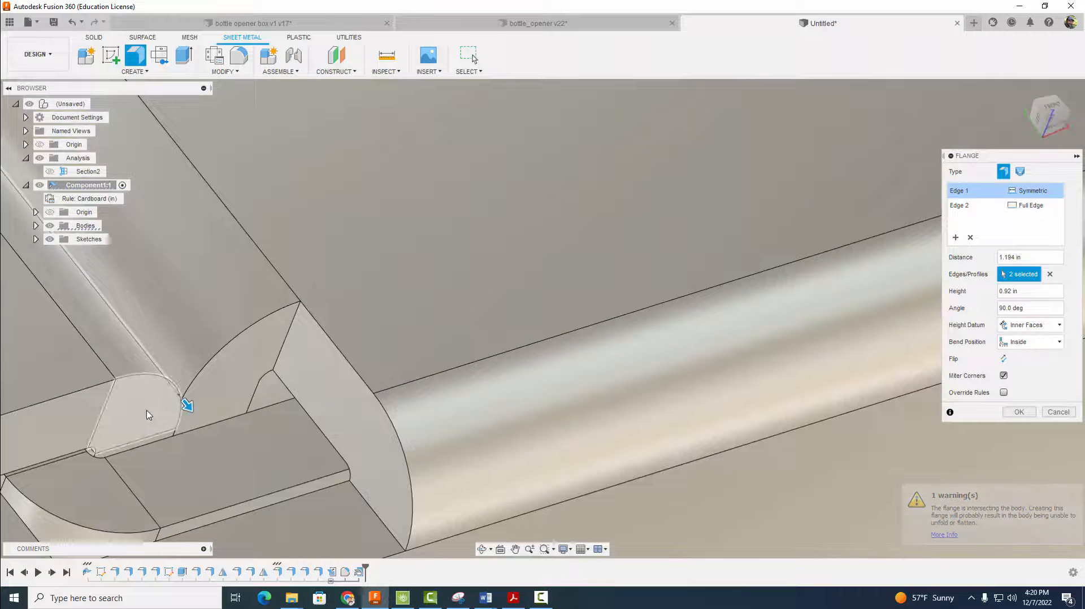
pyautogui.scroll(-3, 184, 364)
pyautogui.moveTo(319, 331); pyautogui.dragTo(729, 276, button='middle')
pyautogui.keyDown('shift'); pyautogui.moveTo(450, 249); pyautogui.dragTo(567, 216, button='middle'); pyautogui.keyUp('shift')
pyautogui.scroll(3, 388, 271)
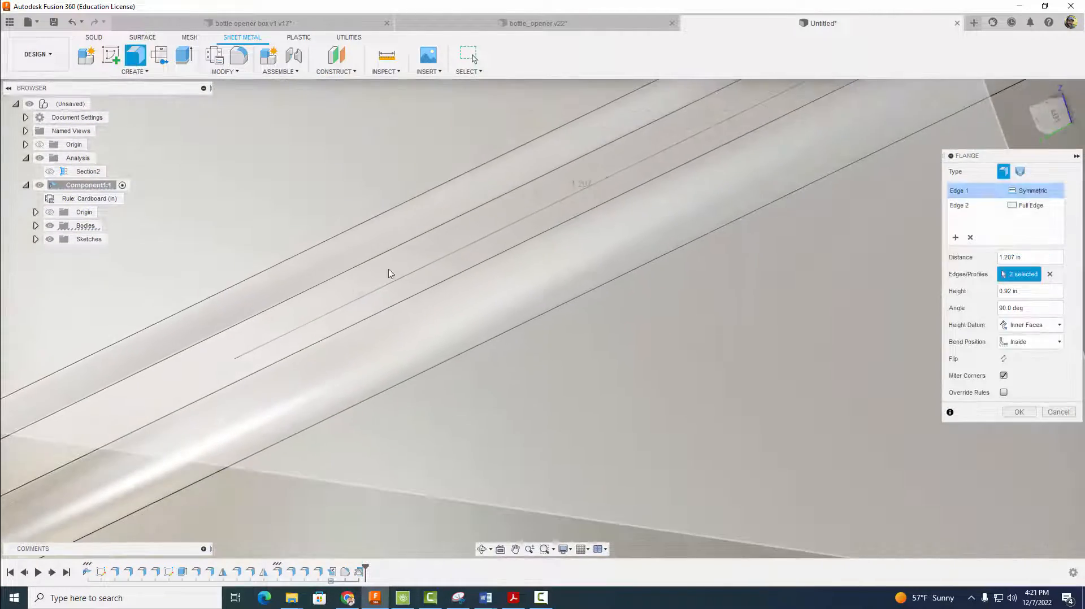
# Set the second flange edge's width to Symmetric with a distance of about 1.207 in and create both flanges.
pyautogui.moveTo(388, 272); pyautogui.dragTo(208, 375, button='middle')
pyautogui.scroll(-5, 220, 371)
pyautogui.keyDown('shift'); pyautogui.moveTo(290, 336); pyautogui.dragTo(68, 395, button='middle'); pyautogui.keyUp('shift')
pyautogui.scroll(-6, 695, 299)
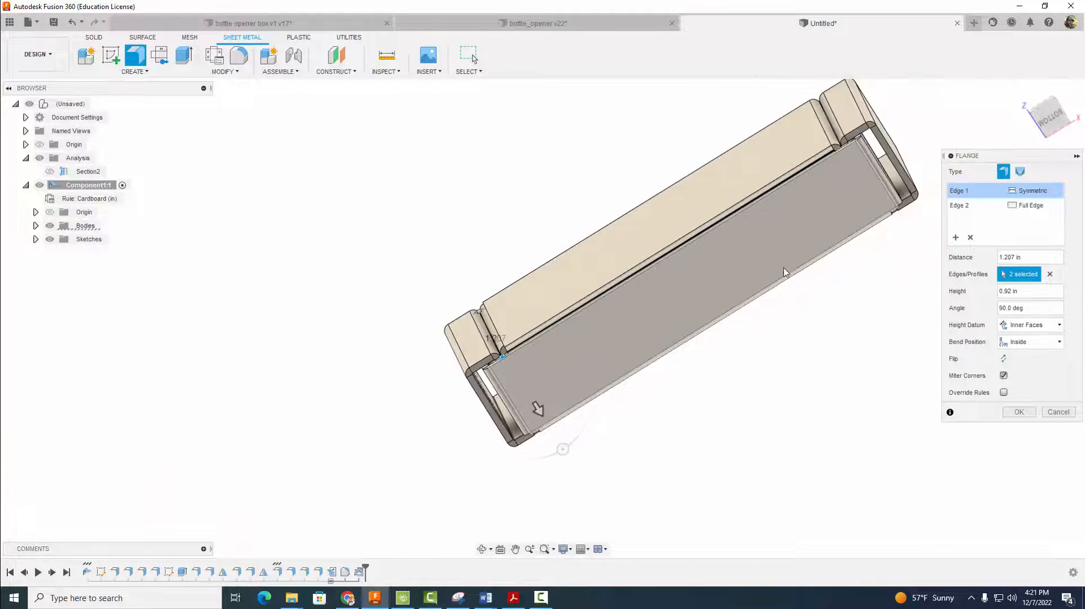
pyautogui.keyDown('shift'); pyautogui.moveTo(782, 271); pyautogui.dragTo(735, 226, button='middle'); pyautogui.keyUp('shift')
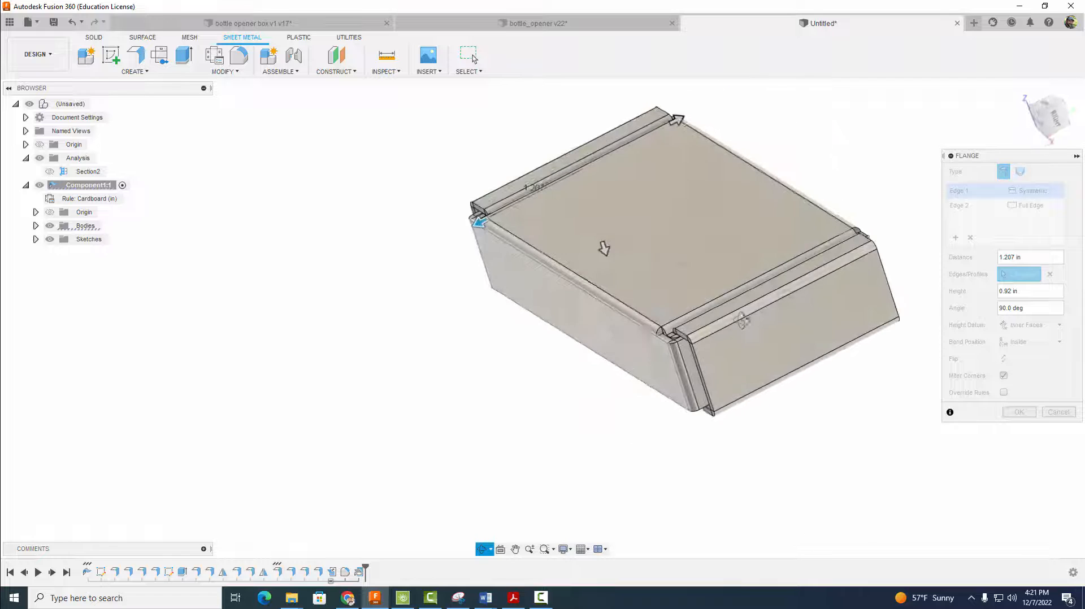
pyautogui.click(1029, 206)
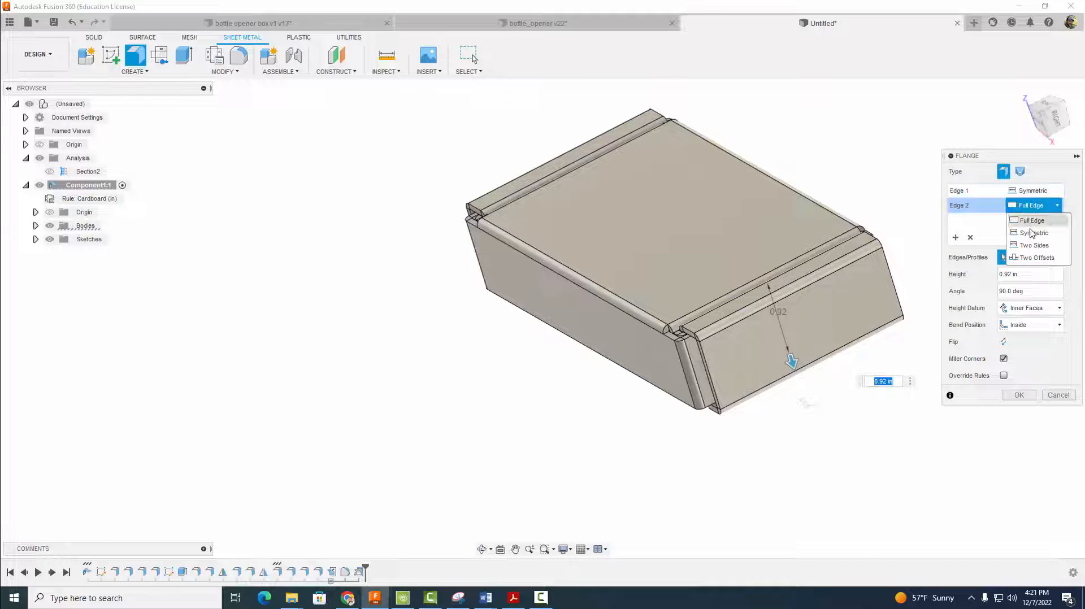
pyautogui.scroll(5, 678, 350)
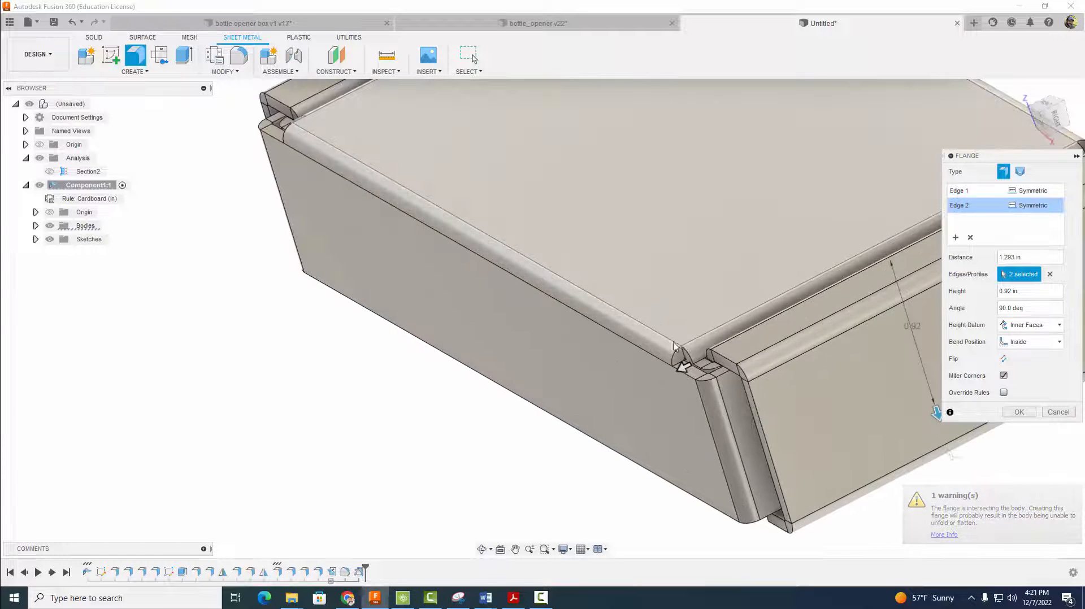
pyautogui.scroll(3, 682, 364)
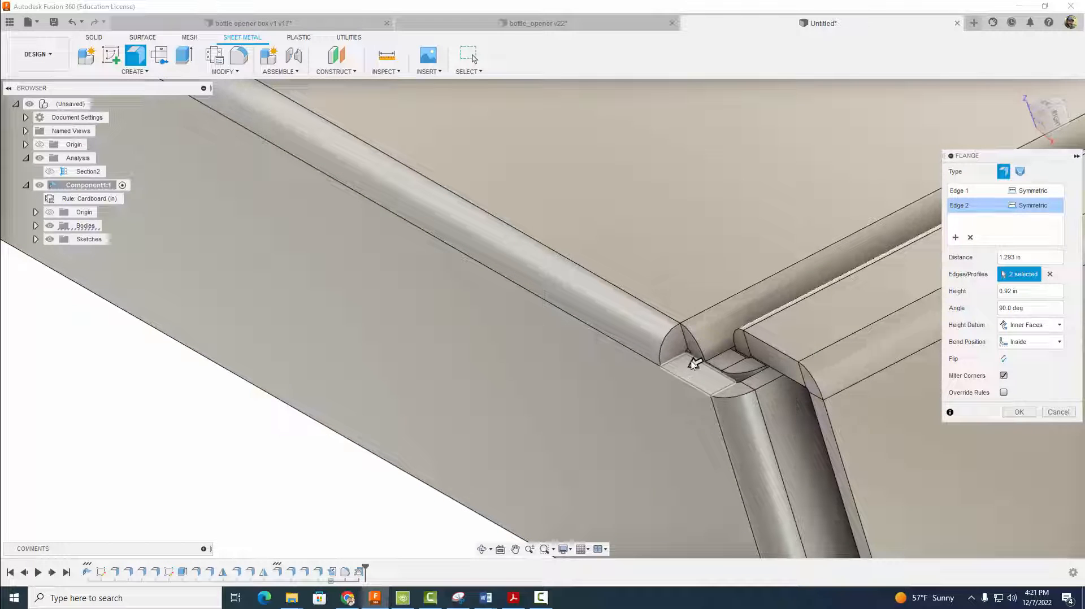
pyautogui.moveTo(694, 362); pyautogui.dragTo(745, 354)
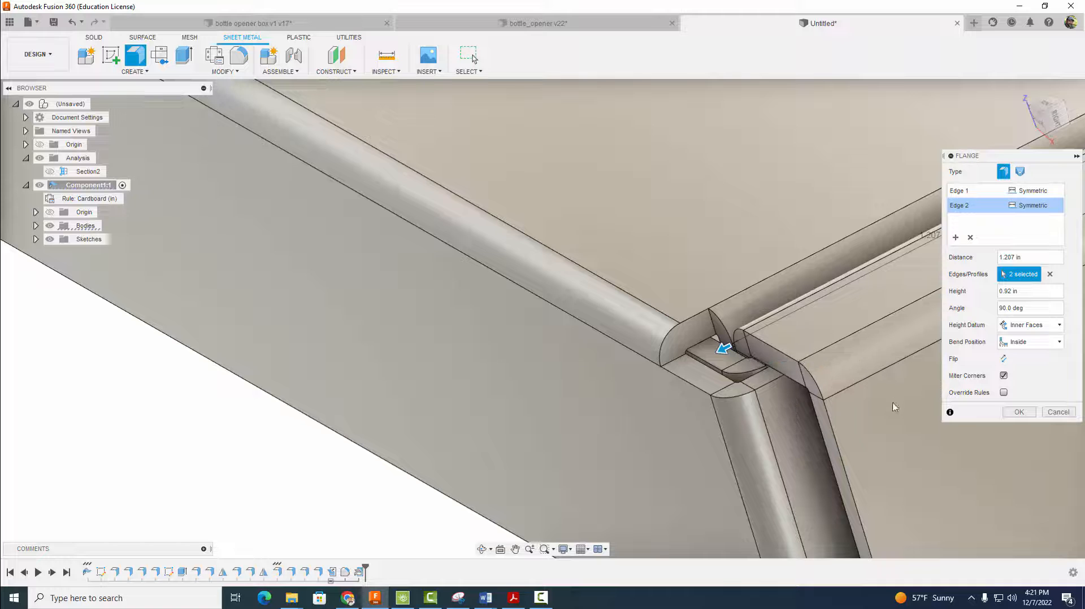
pyautogui.click(1019, 413)
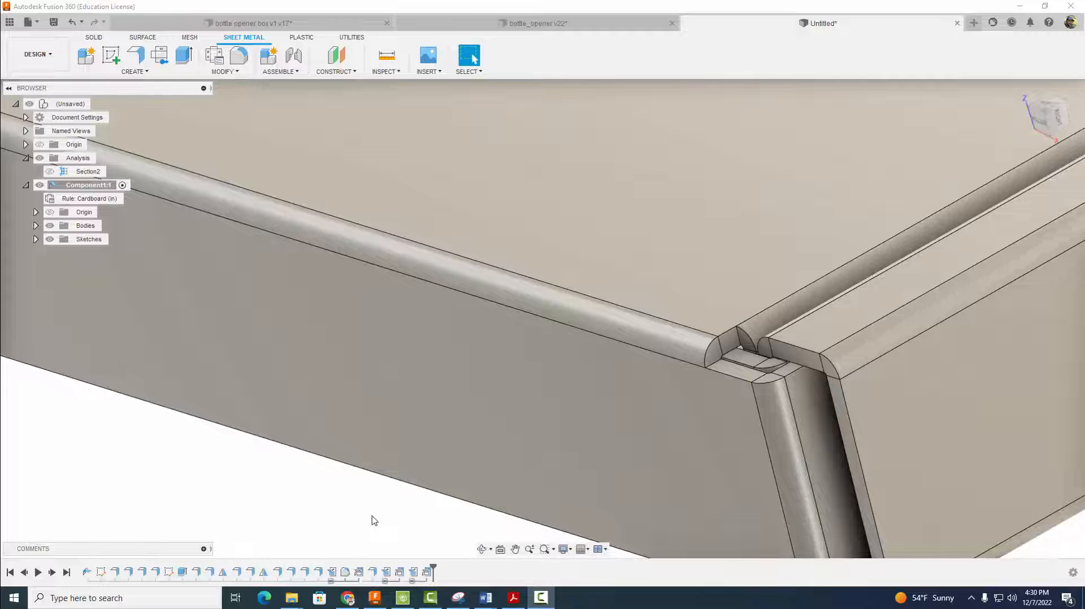
# Unfold all bends of the box, keeping the slotted bottom panel as the stationary face.
pyautogui.scroll(-5, 372, 520)
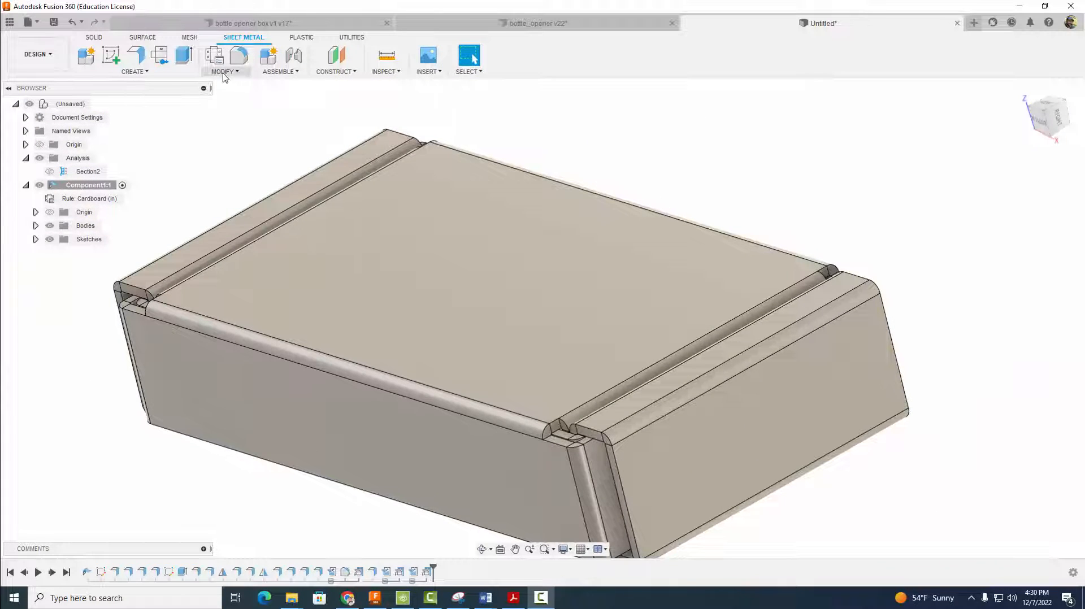
pyautogui.click(223, 71)
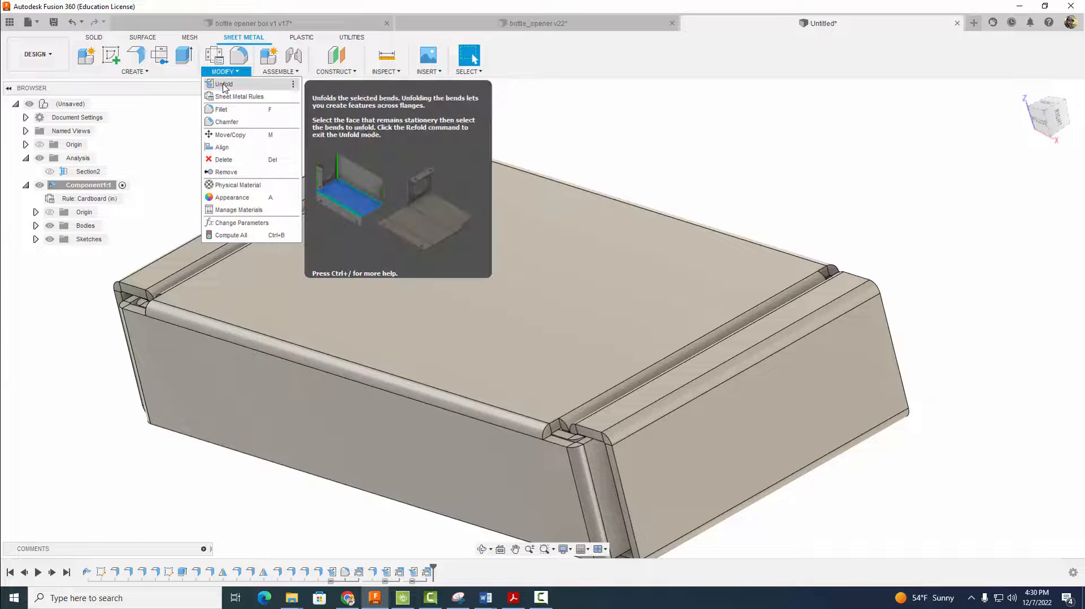
pyautogui.click(223, 84)
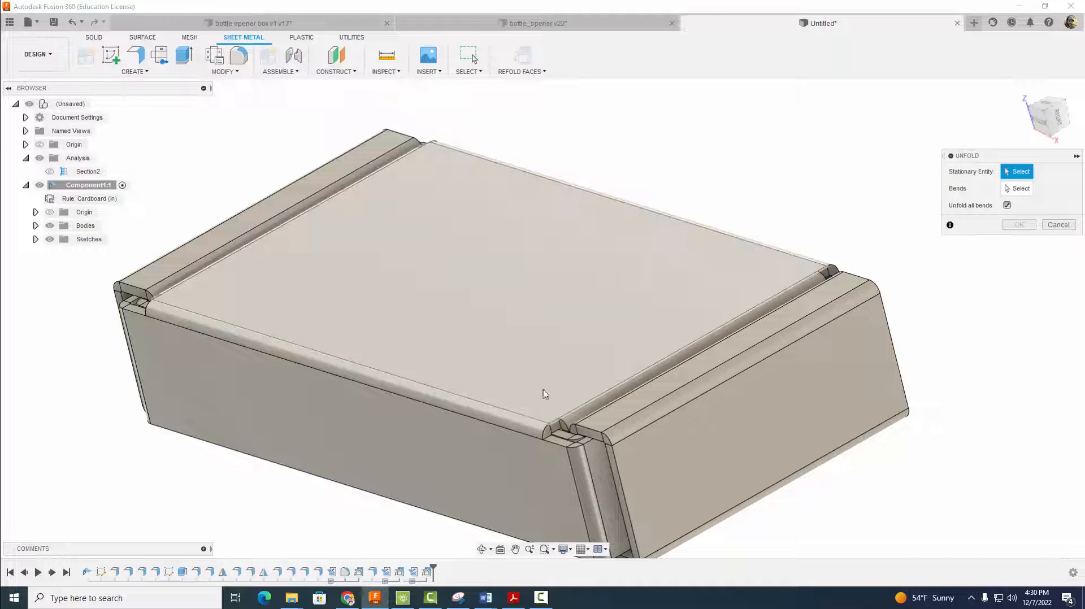
pyautogui.keyDown('shift'); pyautogui.moveTo(361, 513); pyautogui.dragTo(459, 421, button='middle'); pyautogui.keyUp('shift')
pyautogui.click(837, 315)
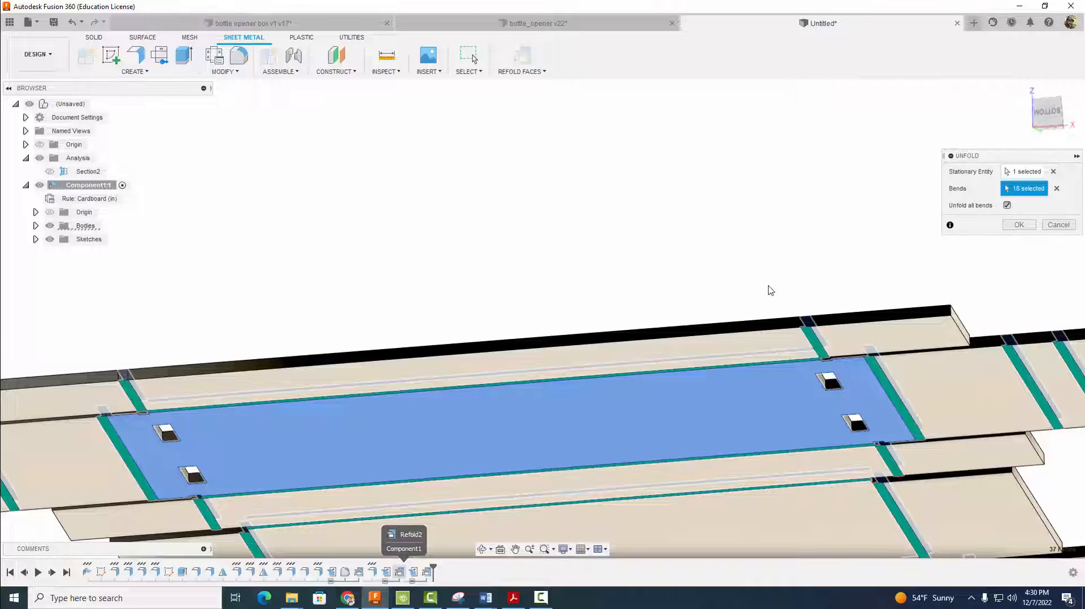
pyautogui.scroll(-2, 763, 249)
pyautogui.keyDown('shift'); pyautogui.moveTo(763, 242); pyautogui.dragTo(651, 203, button='middle'); pyautogui.keyUp('shift')
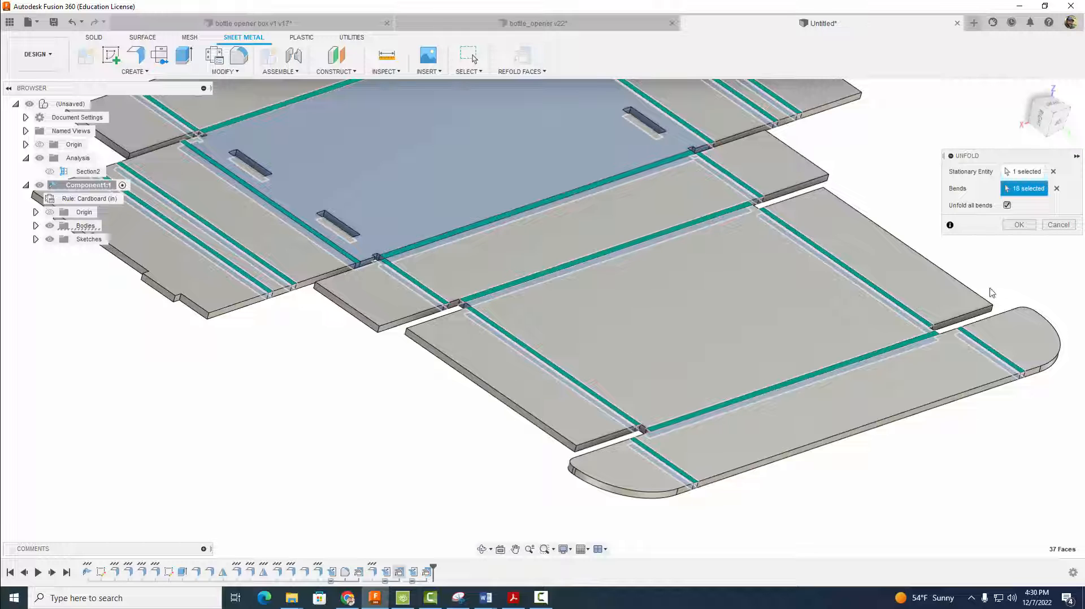
pyautogui.press('Return')
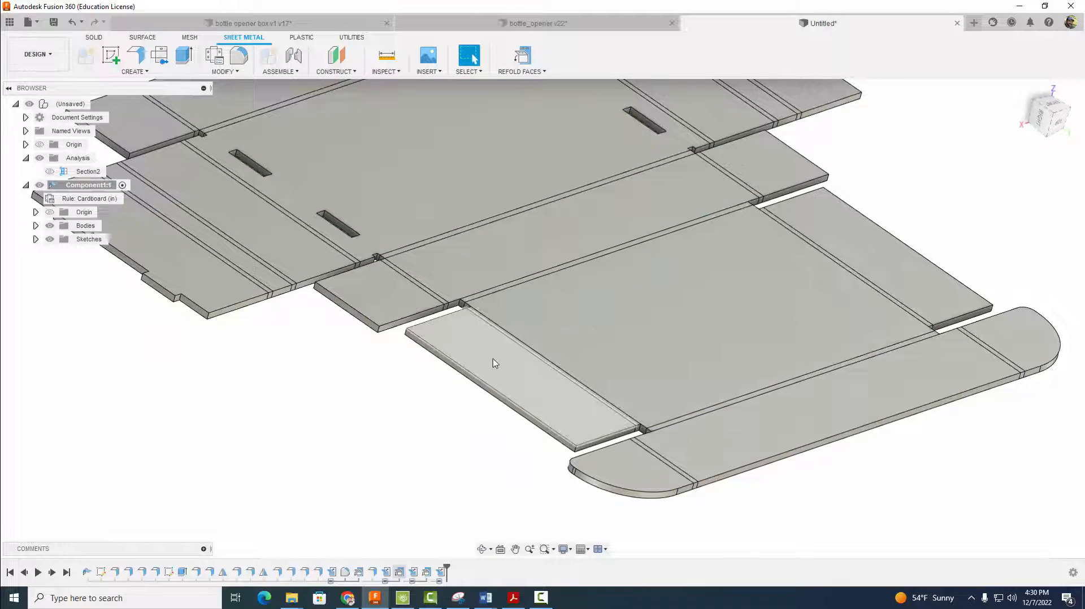
# Draft both end faces of the lid's first side flap by 10 degrees, using the corner relief face as the pull direction.
pyautogui.scroll(3, 467, 323)
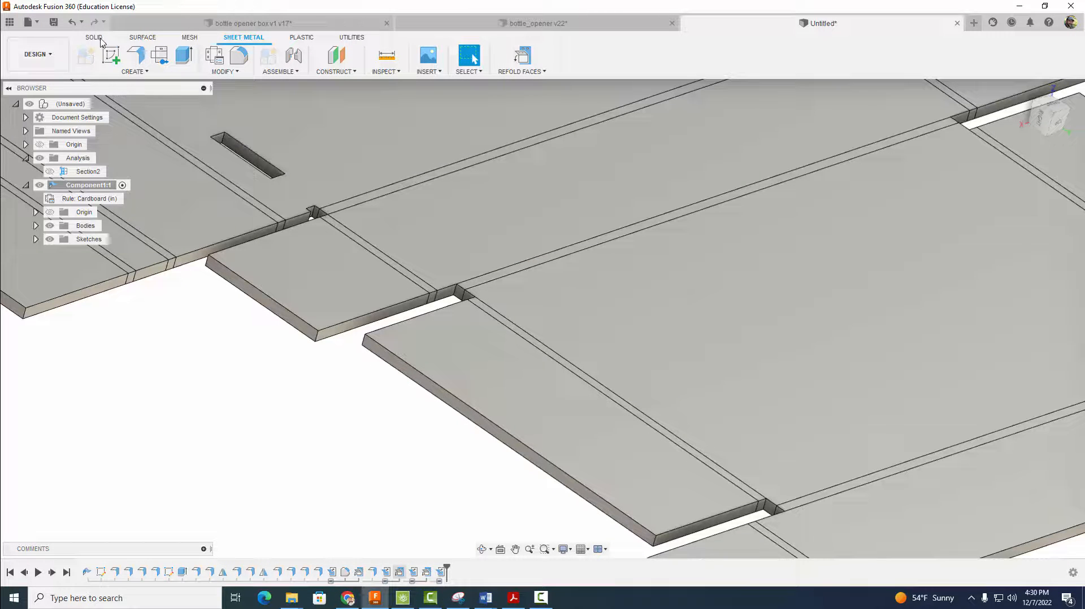
pyautogui.click(94, 37)
pyautogui.click(327, 74)
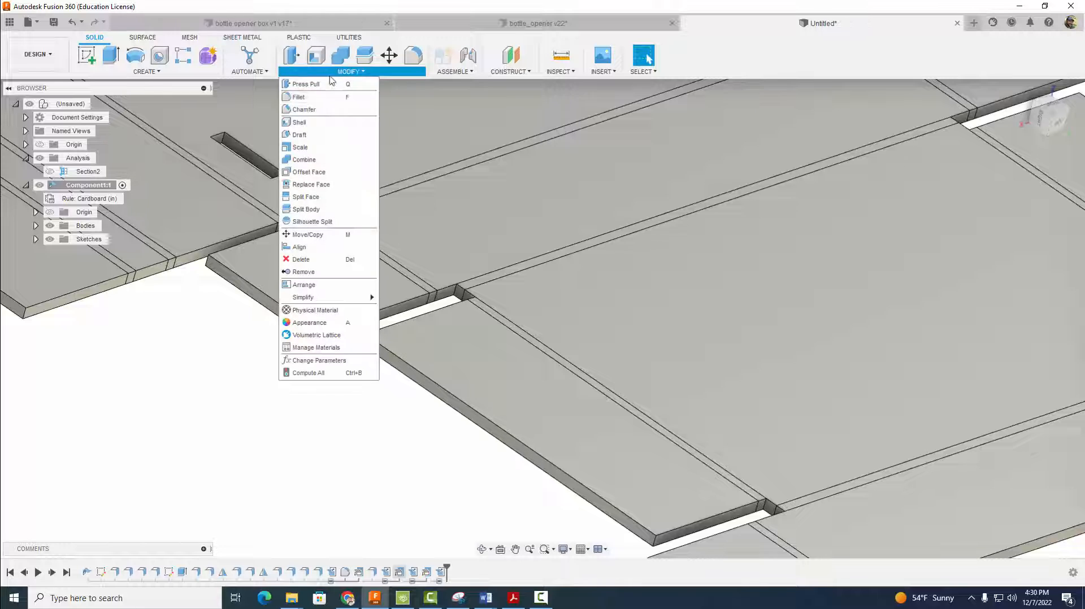
pyautogui.click(321, 134)
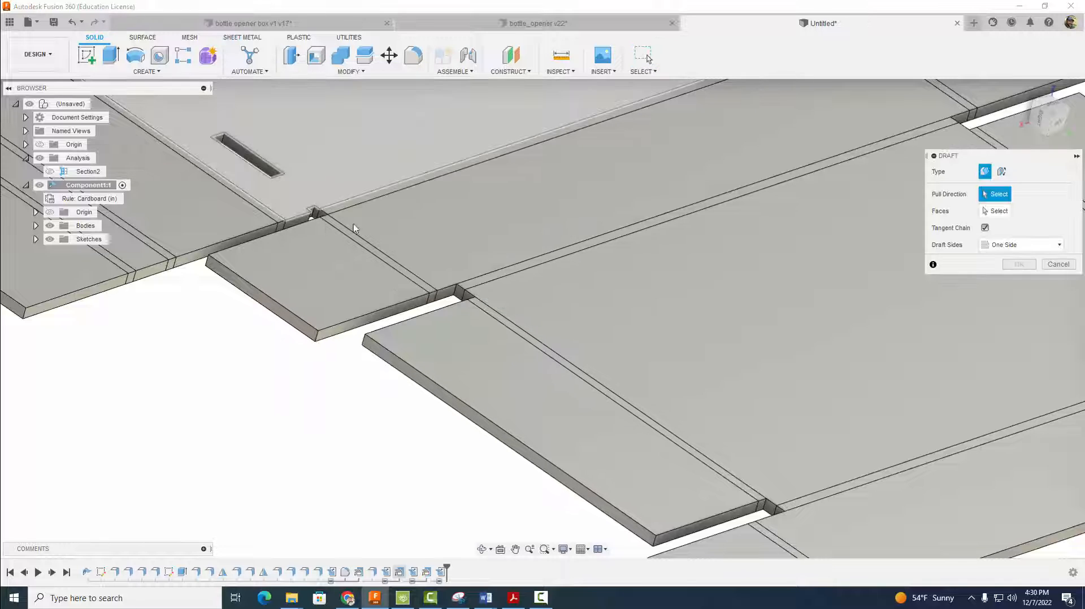
pyautogui.moveTo(721, 396); pyautogui.dragTo(605, 294, button='middle')
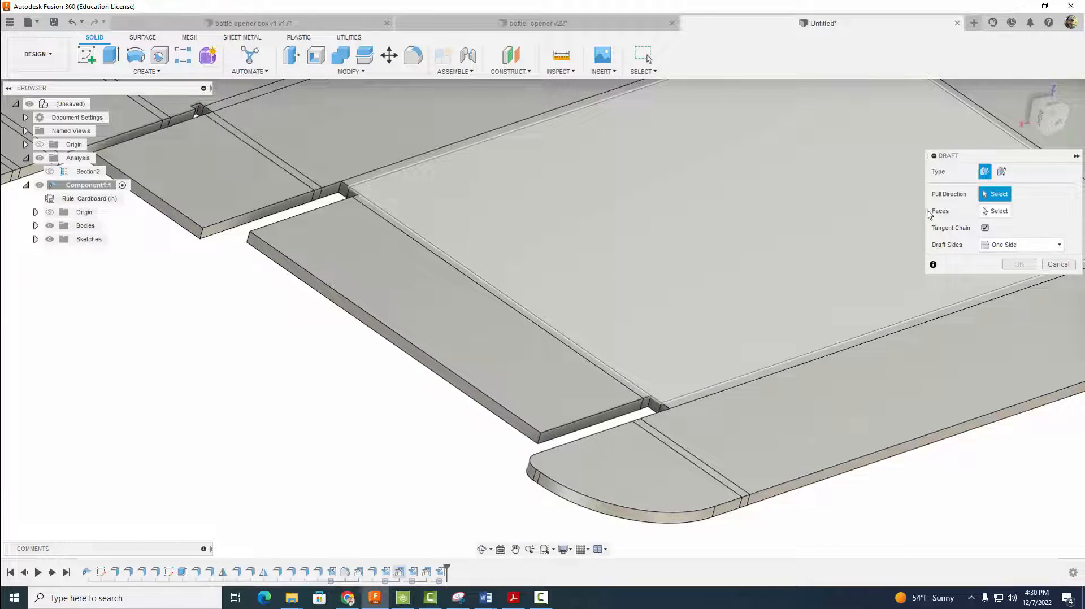
pyautogui.click(654, 405)
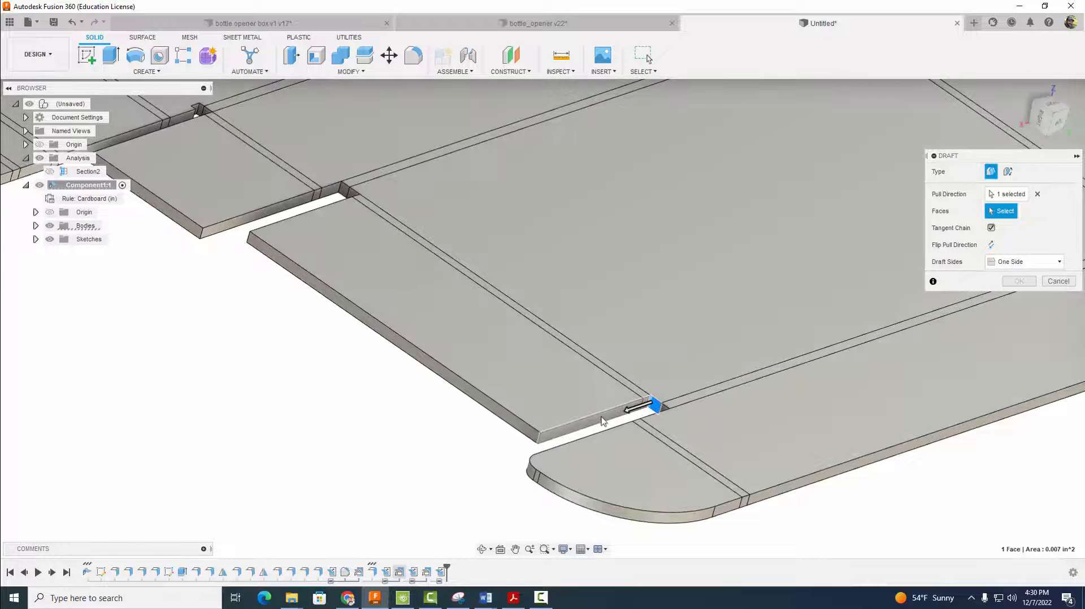
pyautogui.click(600, 422)
pyautogui.keyDown('shift'); pyautogui.moveTo(441, 432); pyautogui.dragTo(503, 466, button='middle'); pyautogui.keyUp('shift')
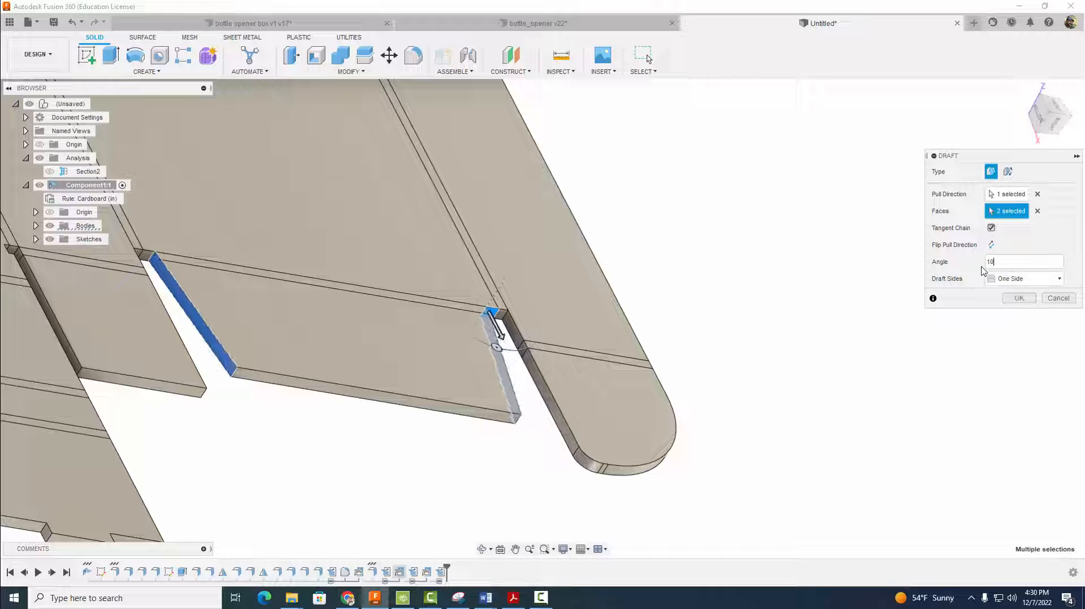
pyautogui.click(1019, 298)
# Draft the opposite lid side flap's end face nearest the box's back wall by 10 degrees, pulling from the adjacent relief face.
pyautogui.keyDown('shift'); pyautogui.moveTo(876, 291); pyautogui.dragTo(831, 371, button='middle'); pyautogui.keyUp('shift')
pyautogui.moveTo(705, 282); pyautogui.dragTo(726, 381, button='middle')
pyautogui.scroll(4, 619, 308)
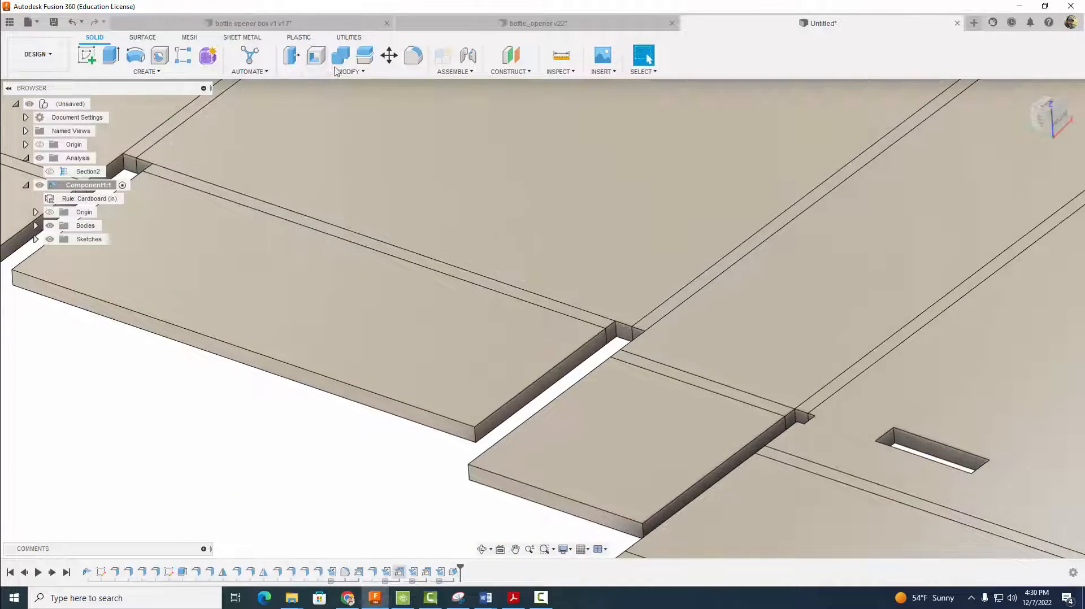
pyautogui.click(342, 71)
pyautogui.click(324, 135)
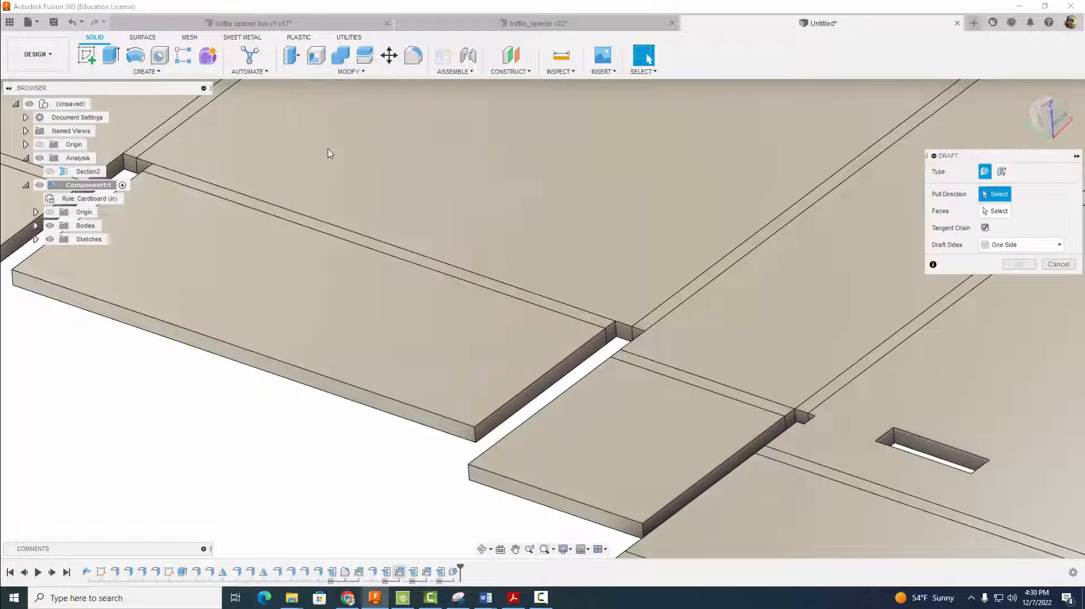
pyautogui.click(621, 334)
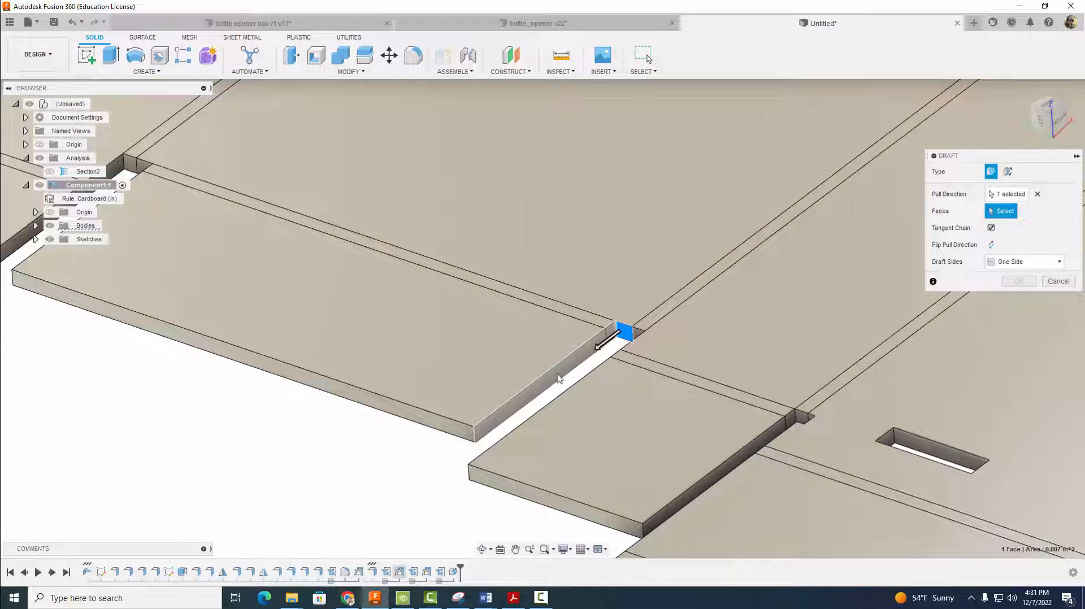
pyautogui.click(559, 374)
pyautogui.scroll(-2, 318, 480)
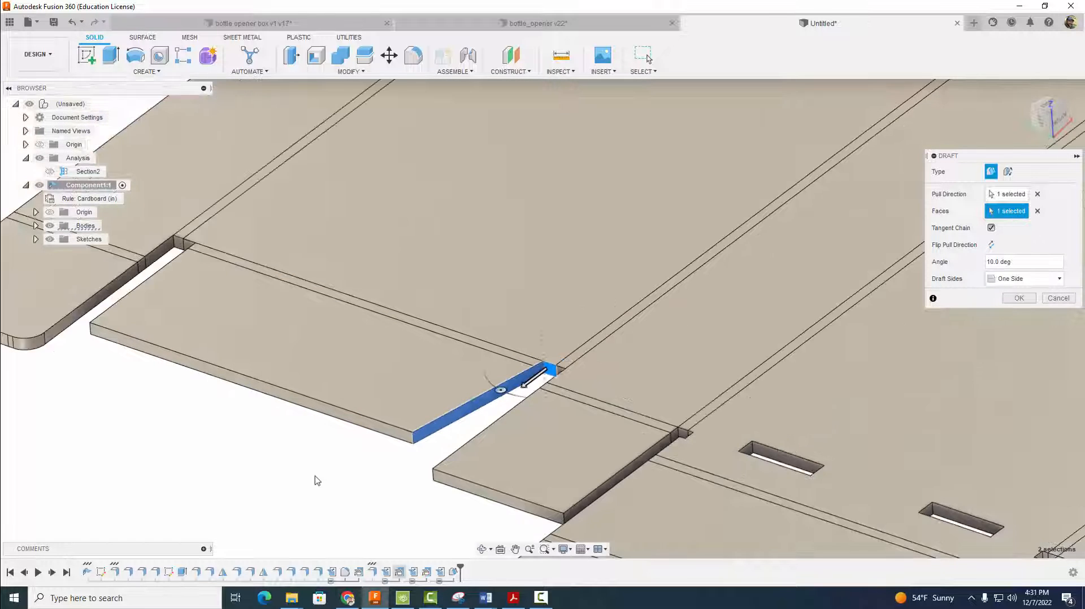
pyautogui.keyDown('shift'); pyautogui.moveTo(323, 479); pyautogui.dragTo(371, 488, button='middle'); pyautogui.keyUp('shift')
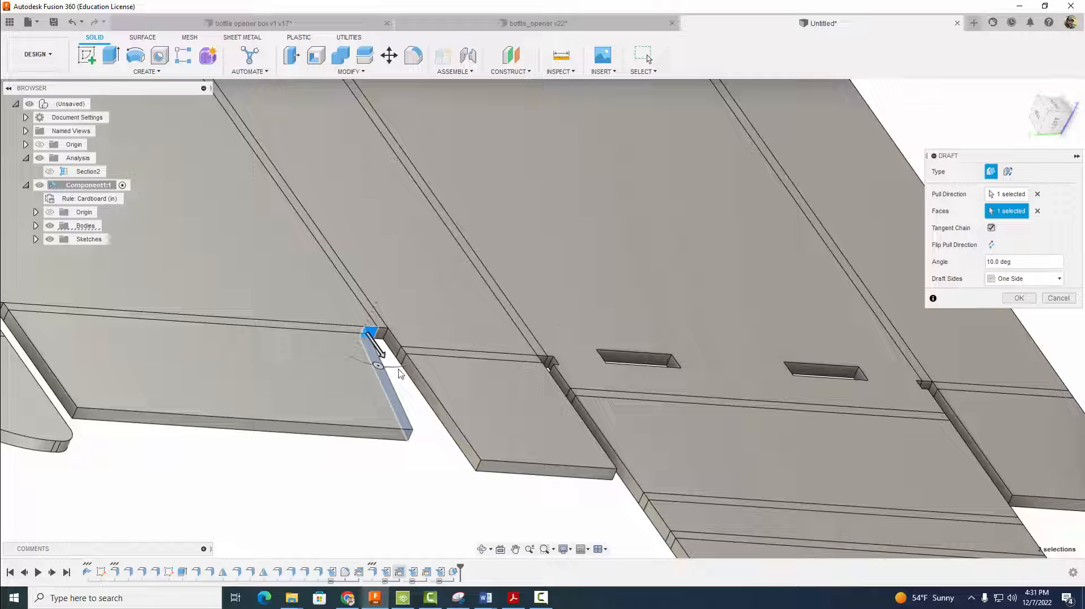
pyautogui.scroll(-1, 404, 392)
pyautogui.moveTo(409, 392); pyautogui.dragTo(599, 376, button='middle')
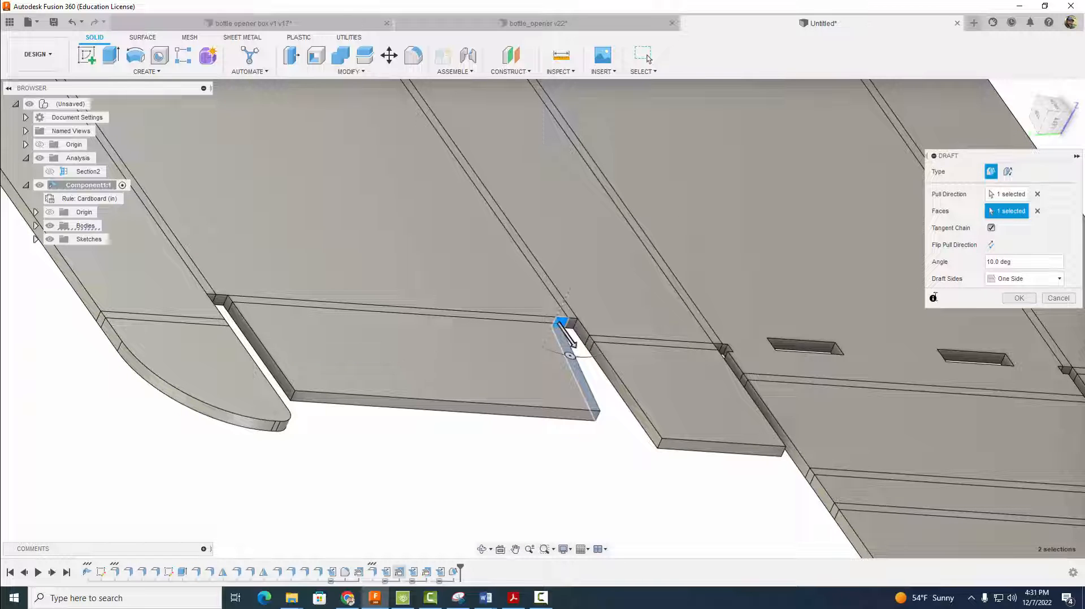
pyautogui.click(1020, 298)
# Draft that flap's other end face, beside the rounded front flap, to match, pulling from the relief face there.
pyautogui.click(347, 72)
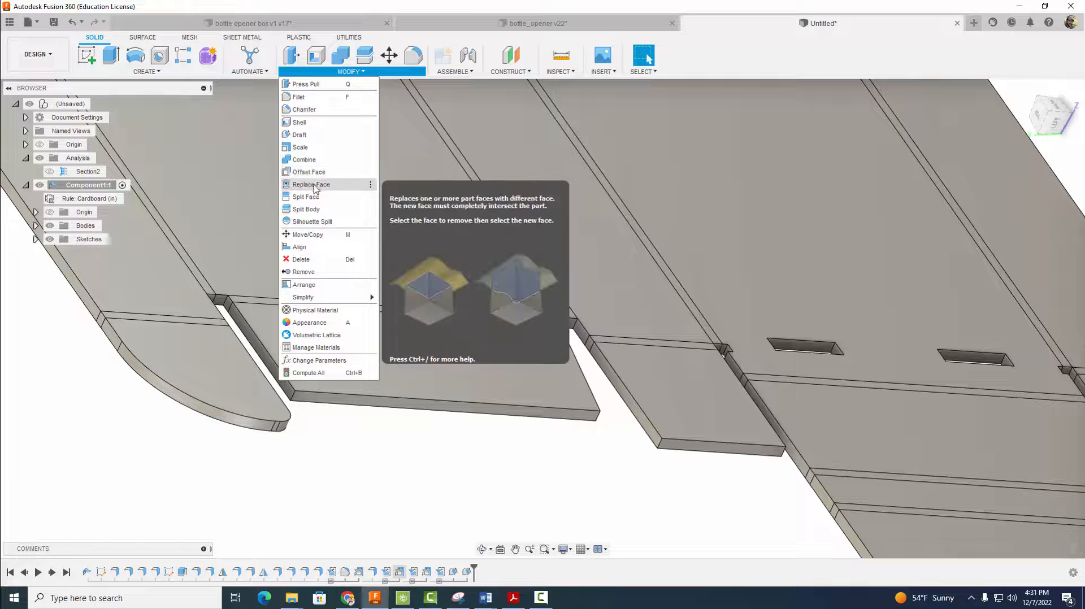
pyautogui.click(305, 159)
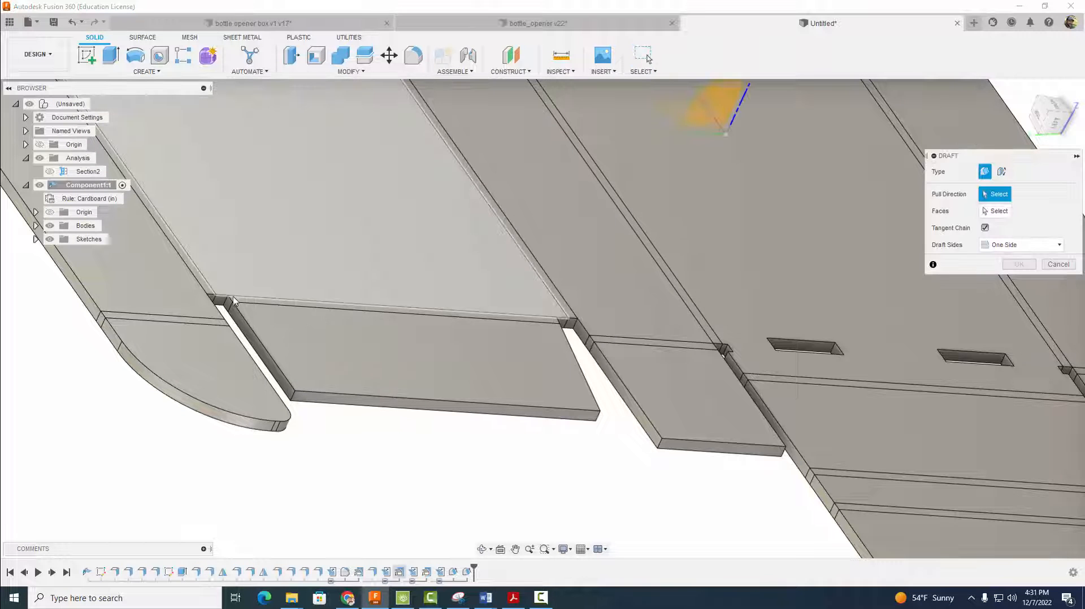
pyautogui.click(220, 300)
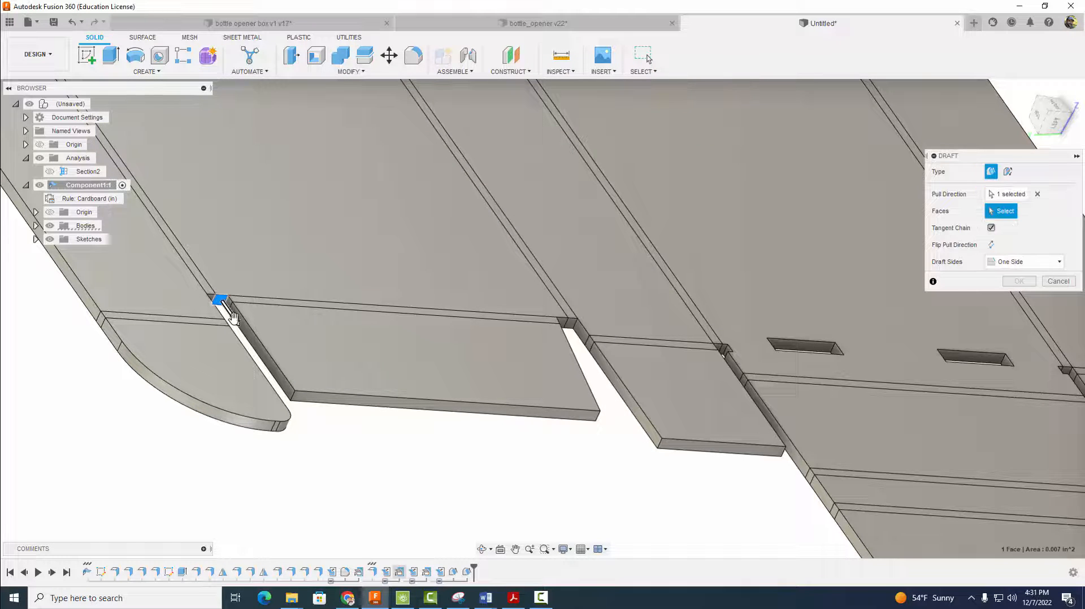
pyautogui.click(262, 350)
pyautogui.click(1015, 298)
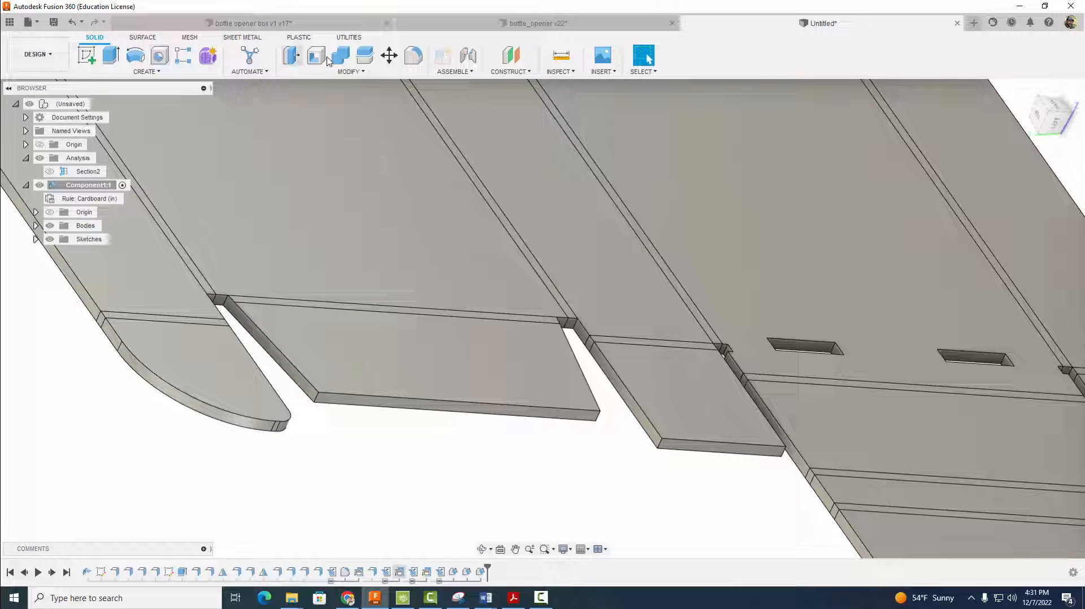
# Fillet the outer corner of the lid's side flap nearest the rounded front flap with a 0.125 in radius.
pyautogui.click(413, 57)
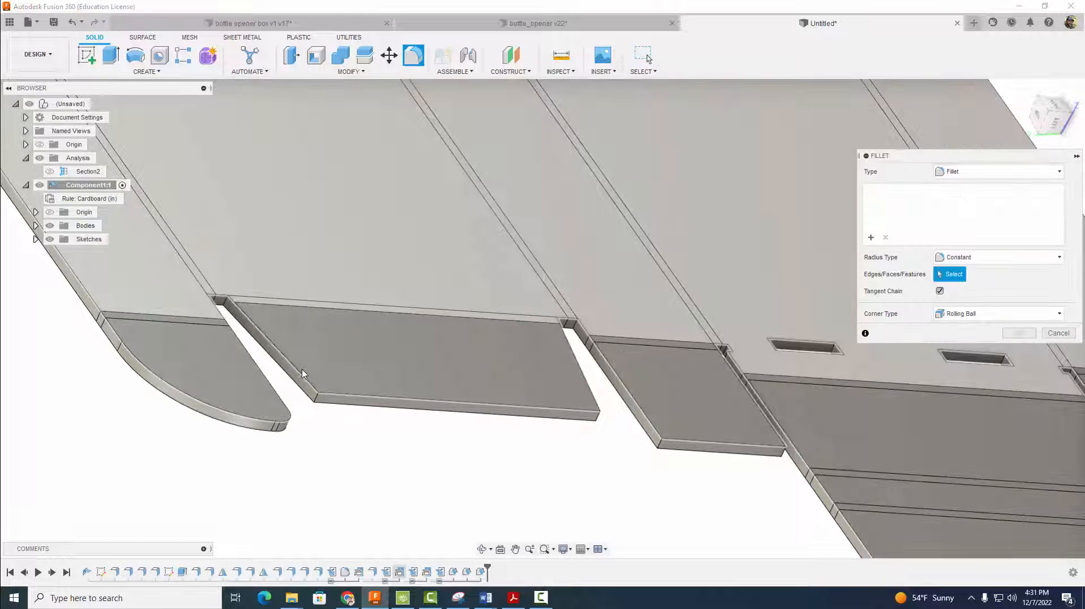
pyautogui.scroll(4, 319, 401)
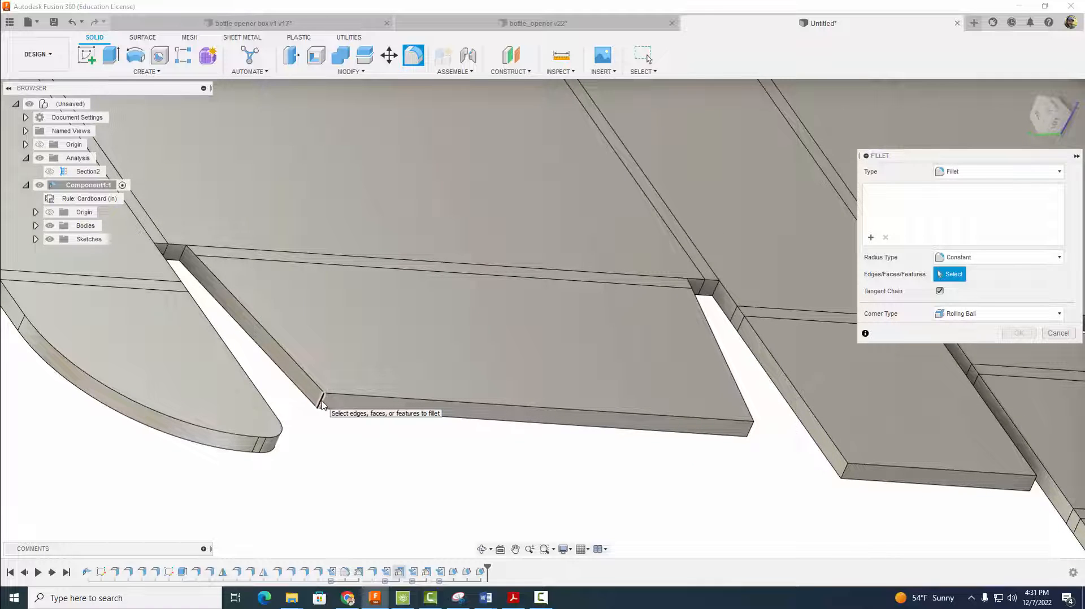
pyautogui.click(320, 402)
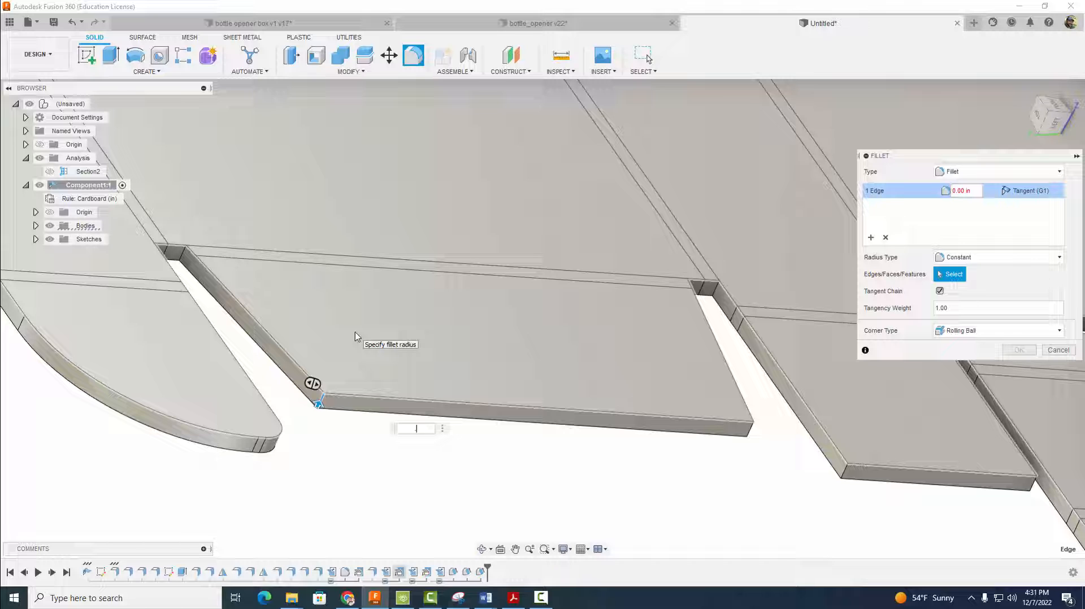
pyautogui.press('Return')
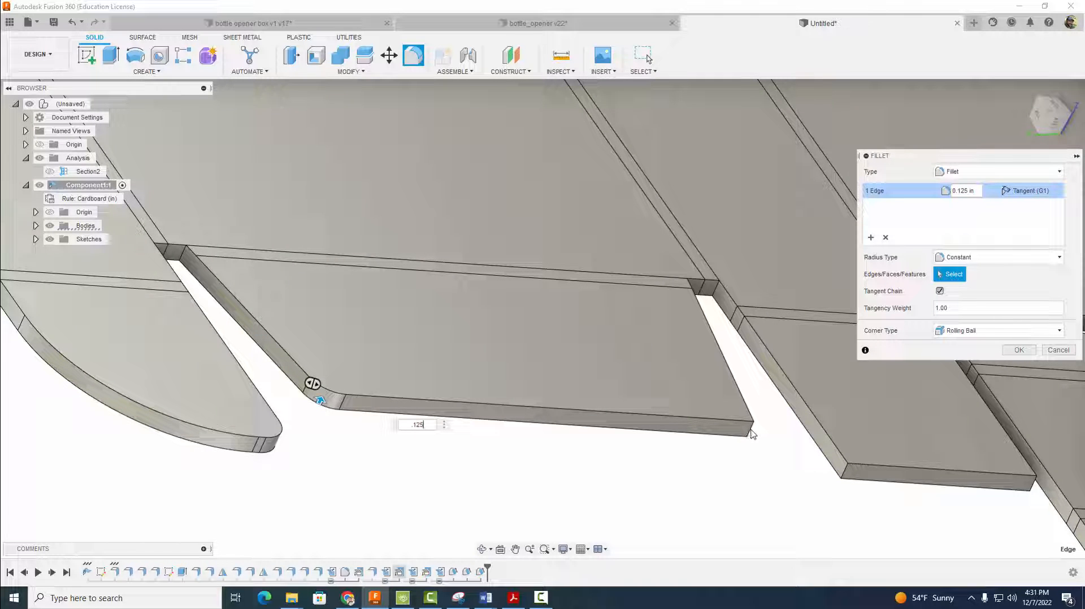
# Add the three remaining outer corners of the two lid side flaps as a second fillet set with a 0.125 in radius.
pyautogui.click(870, 238)
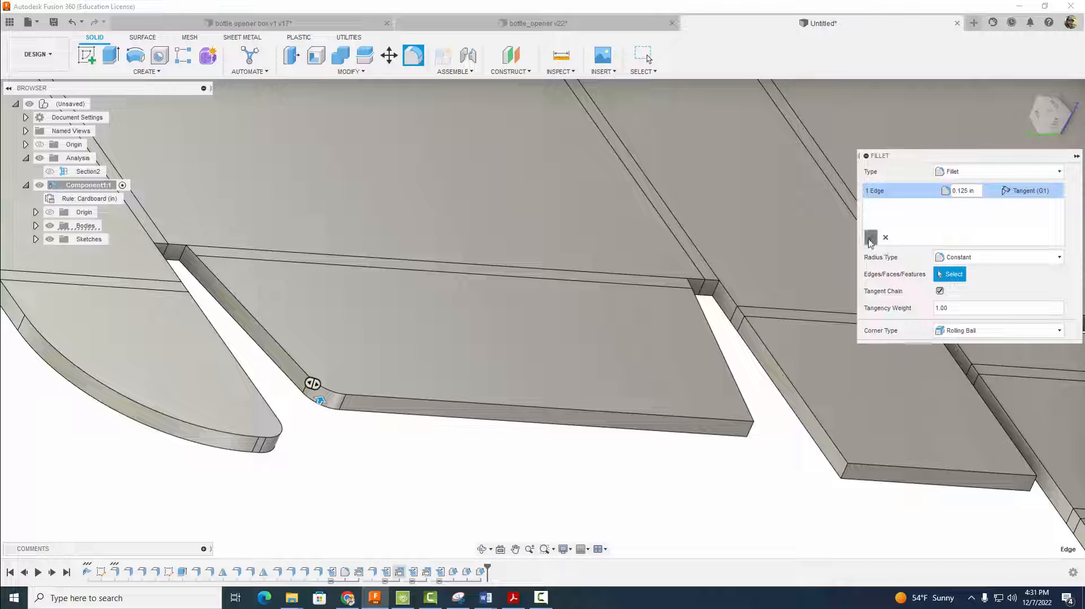
pyautogui.click(753, 433)
pyautogui.scroll(-2, 618, 207)
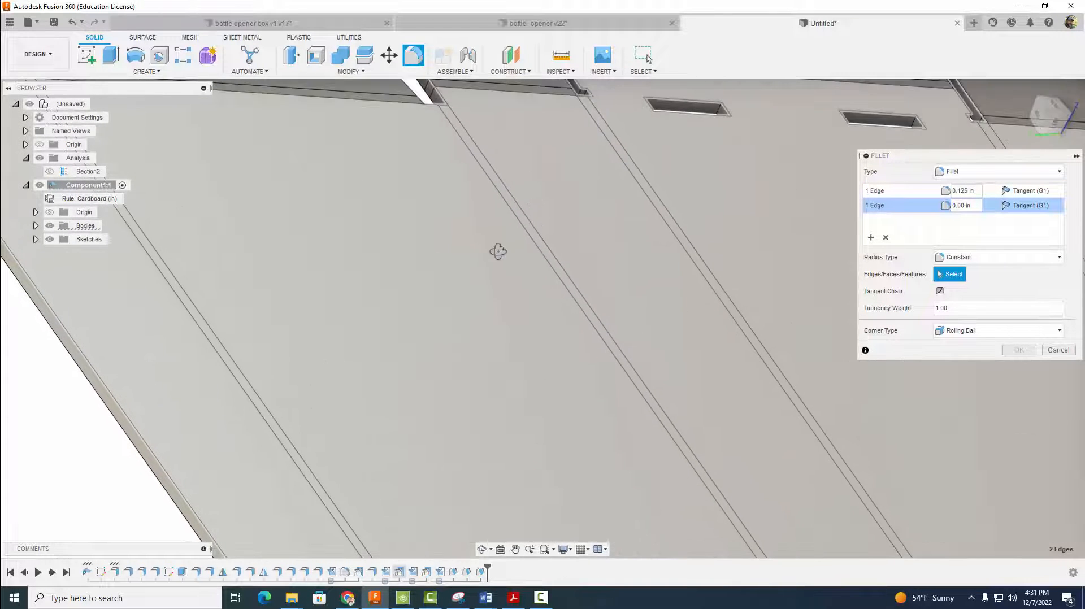
pyautogui.keyDown('shift'); pyautogui.moveTo(497, 249); pyautogui.dragTo(534, 366, button='middle'); pyautogui.keyUp('shift')
pyautogui.scroll(5, 557, 387)
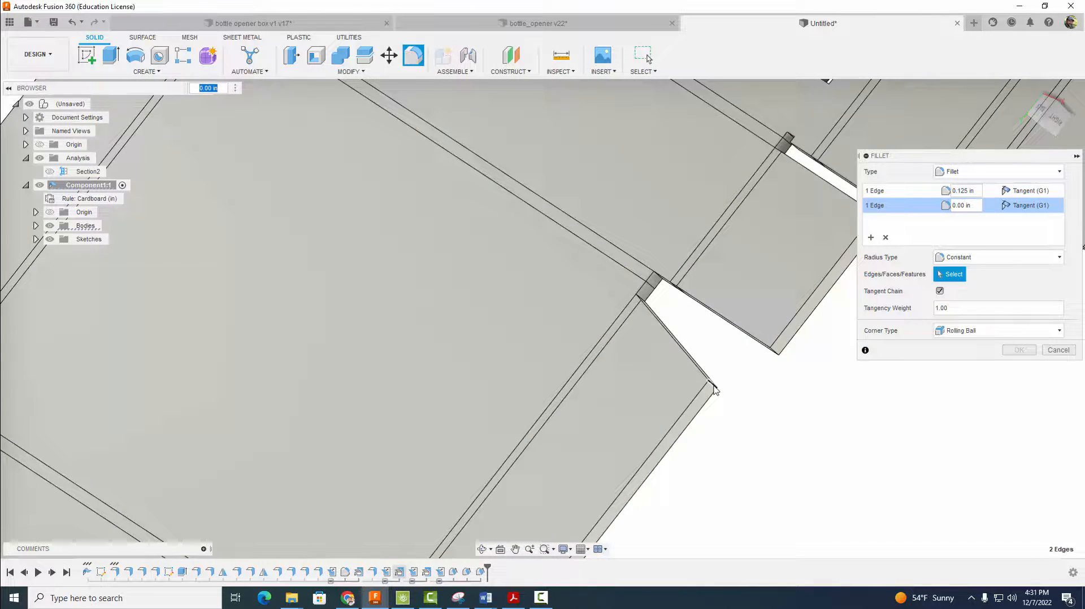
pyautogui.click(714, 389)
pyautogui.scroll(-3, 584, 382)
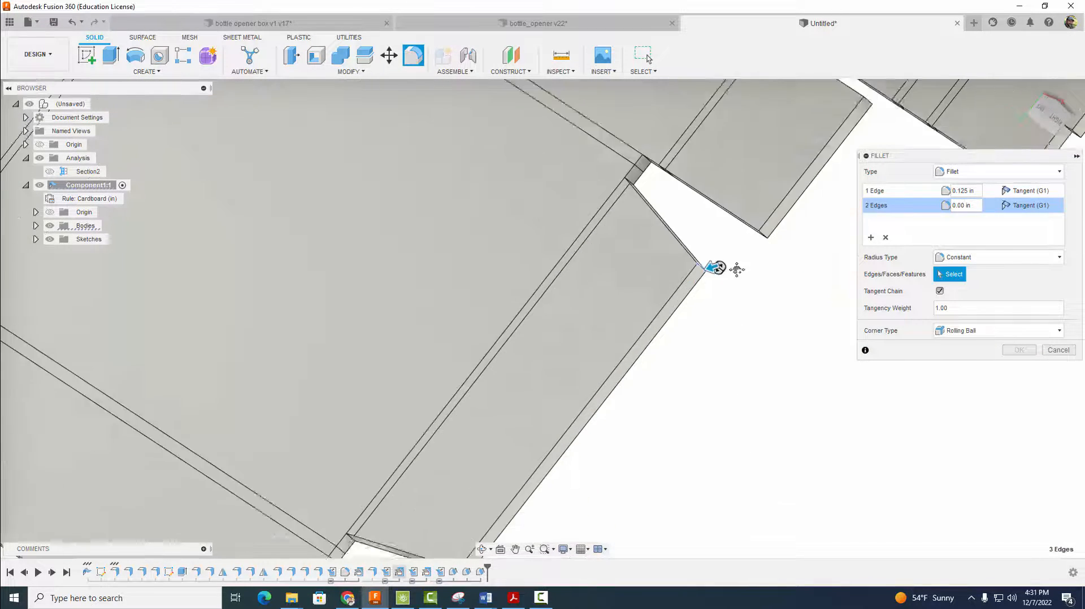
pyautogui.click(472, 418)
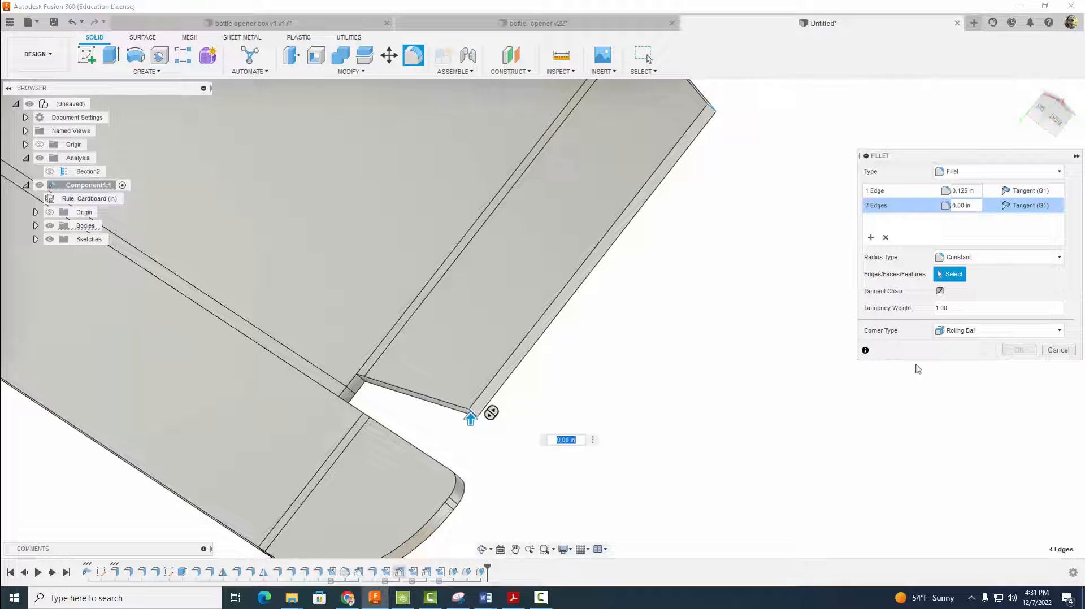
pyautogui.scroll(-1, 643, 362)
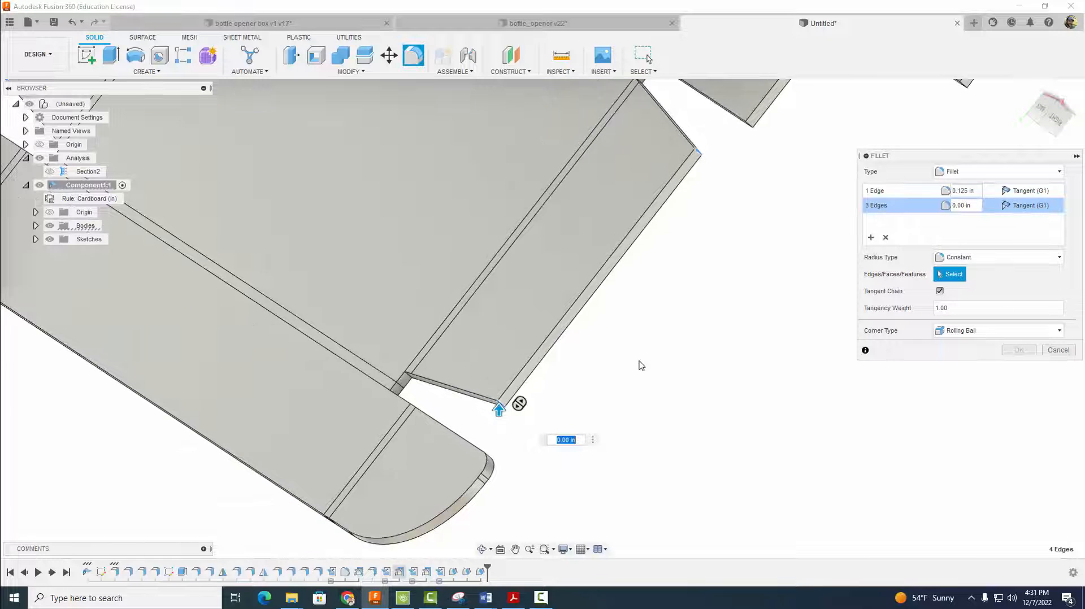
pyautogui.press('BackSpace')
pyautogui.write('.125')
pyautogui.press('Return')
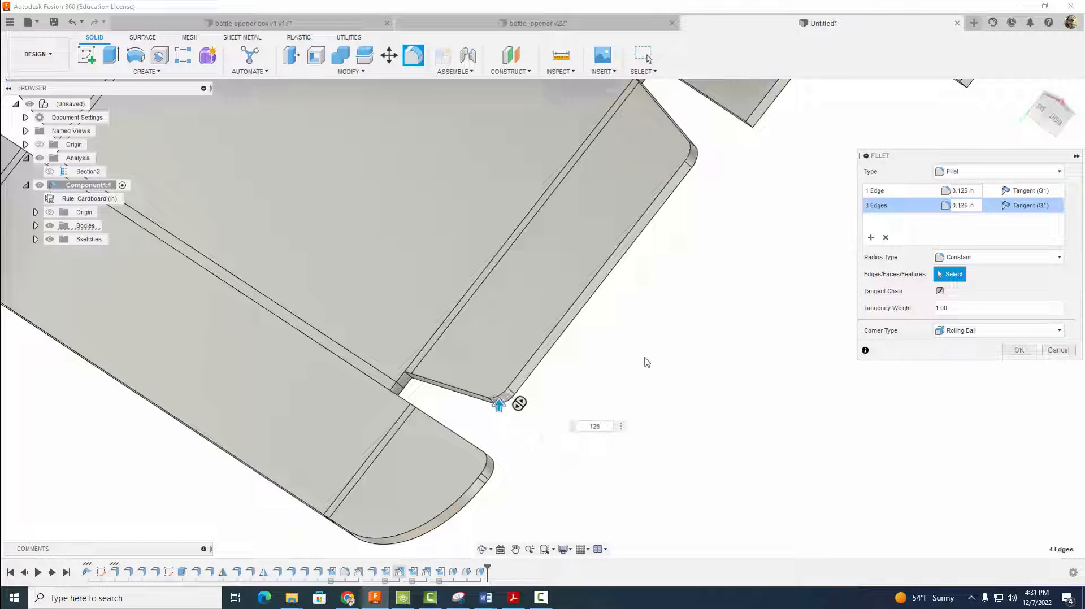
pyautogui.click(1014, 351)
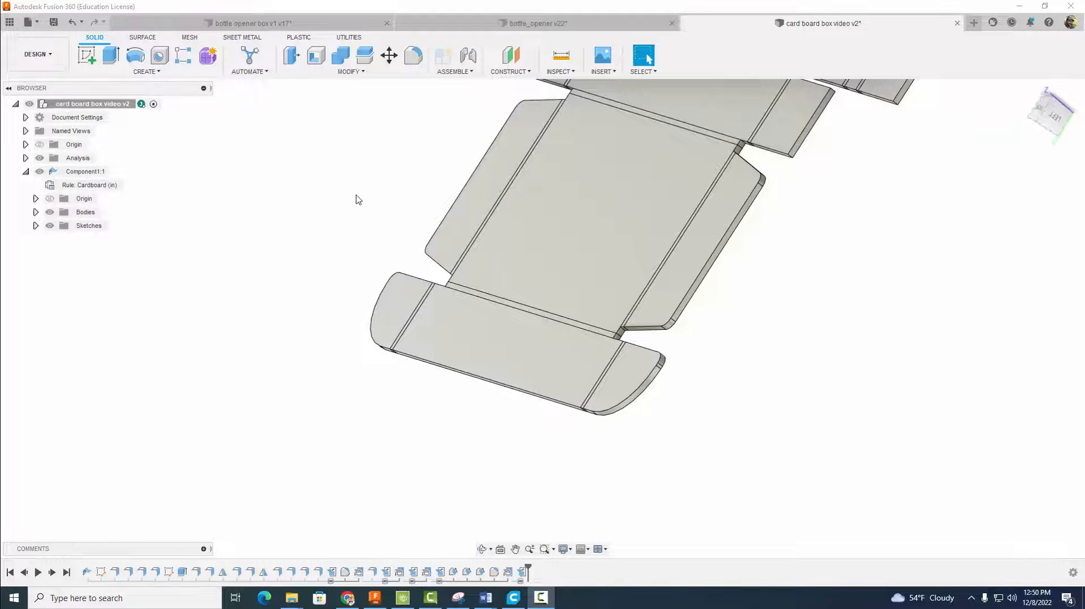
# Refold the unfolded faces to bring the box back to its closed shape.
pyautogui.click(243, 38)
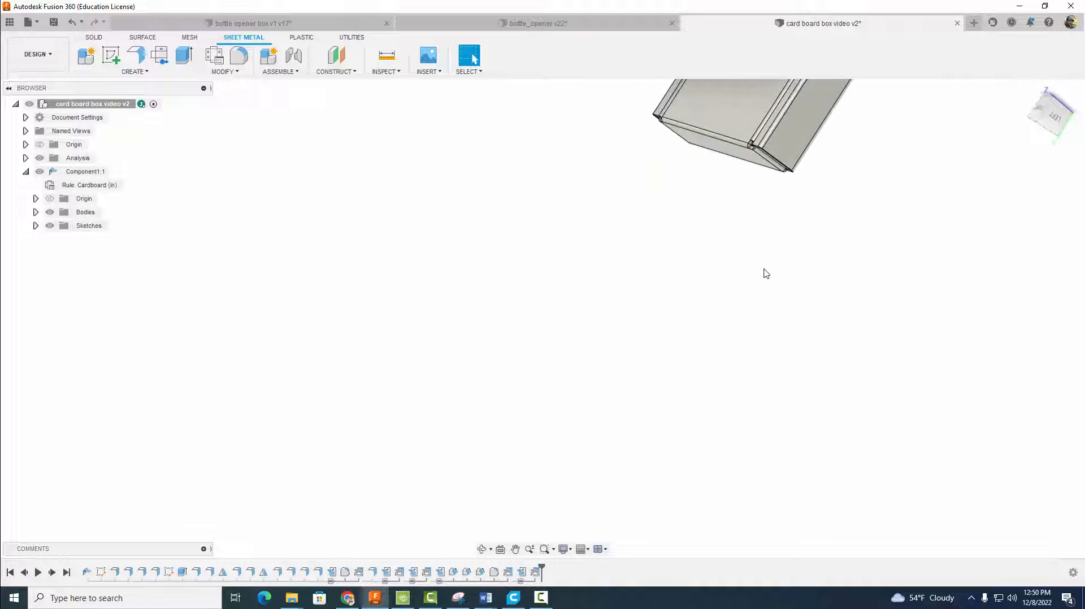
pyautogui.keyDown('shift'); pyautogui.moveTo(545, 446); pyautogui.dragTo(576, 382, button='middle'); pyautogui.keyUp('shift')
pyautogui.keyDown('shift'); pyautogui.moveTo(649, 380); pyautogui.dragTo(496, 453, button='middle'); pyautogui.keyUp('shift')
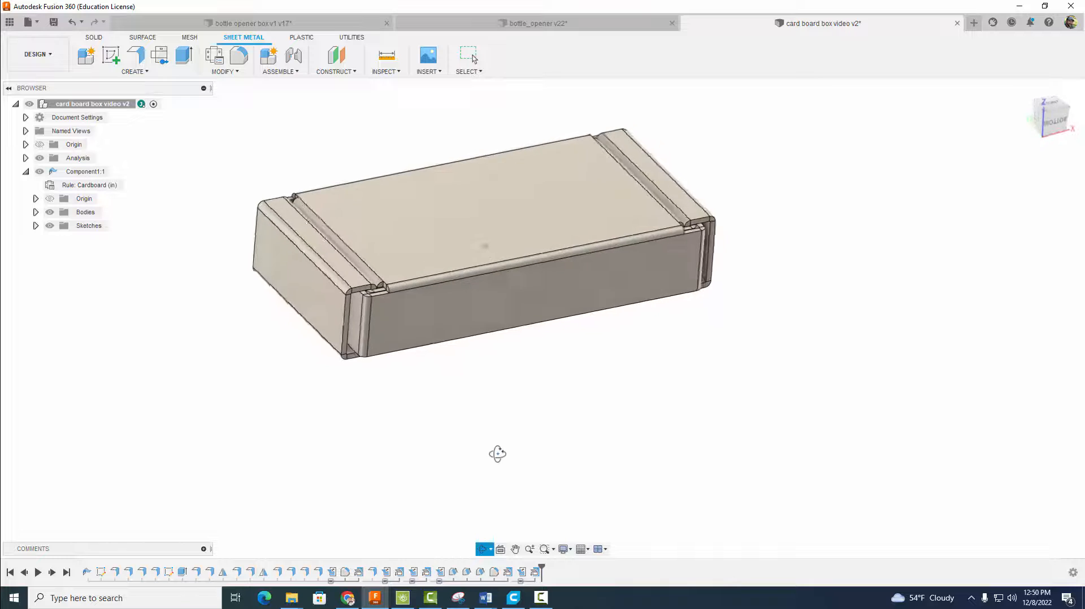
pyautogui.press('Escape')
pyautogui.scroll(5, 647, 385)
pyautogui.keyDown('shift'); pyautogui.moveTo(755, 424); pyautogui.dragTo(737, 417, button='middle'); pyautogui.keyUp('shift')
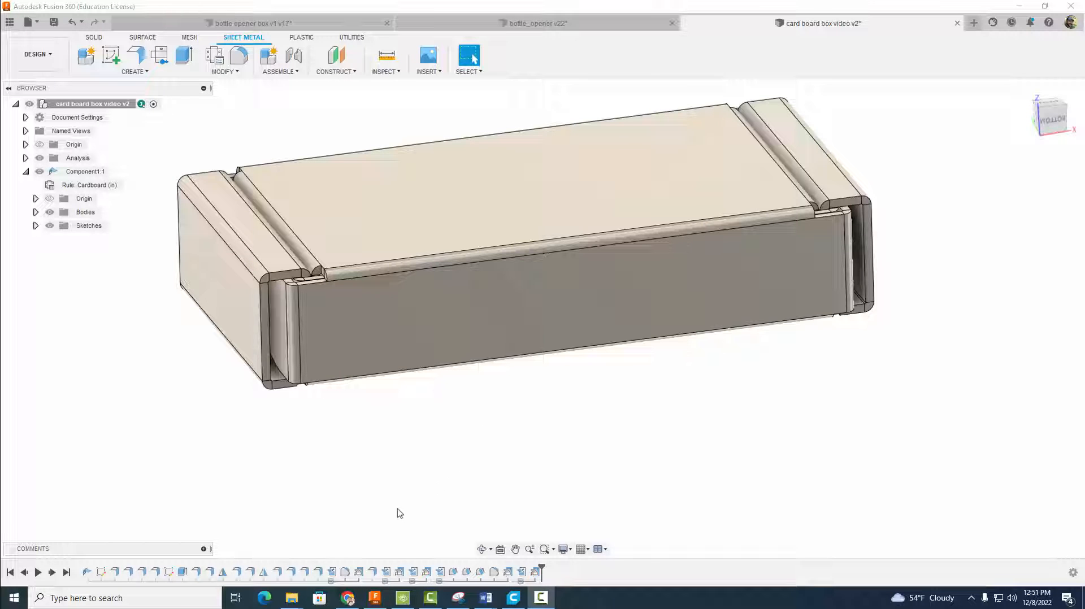
# Edit the edge flange feature at both ends of the long side wall and set its height to 0.21 in.
pyautogui.click(305, 573)
pyautogui.rightClick(306, 573)
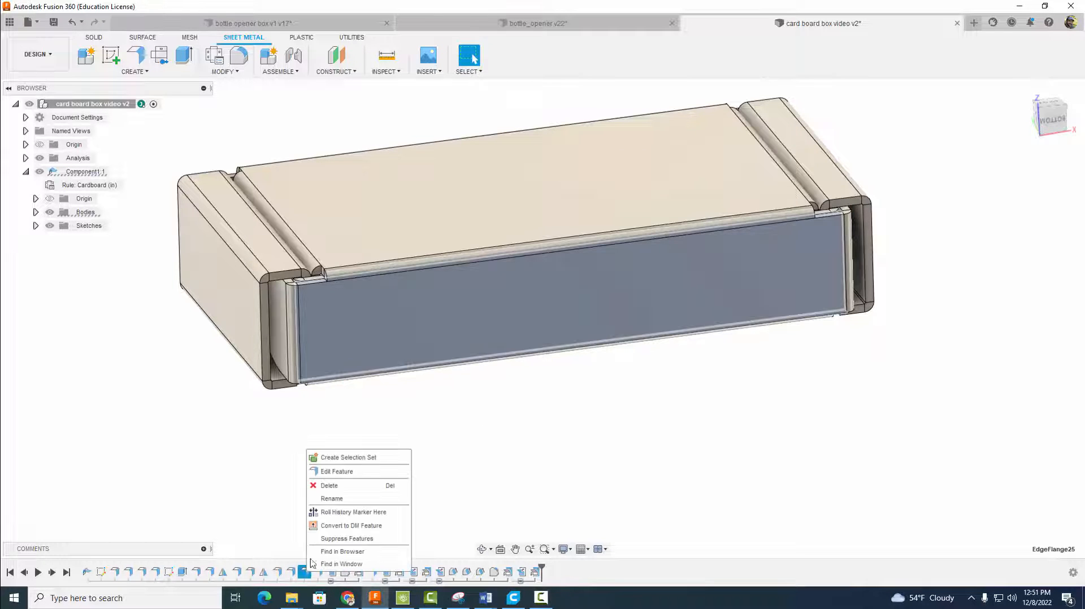
pyautogui.click(346, 474)
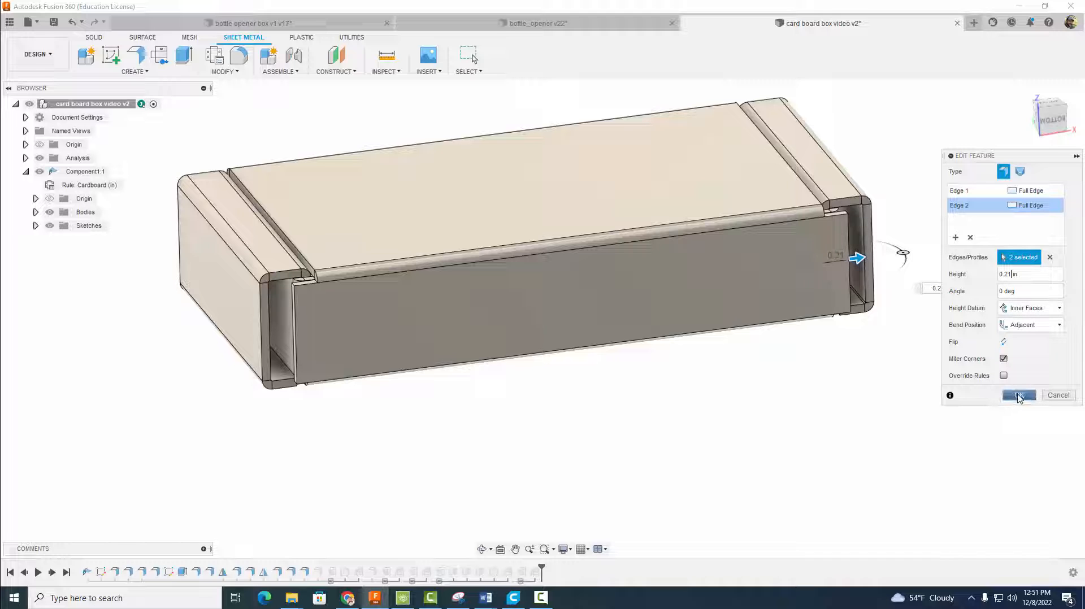
pyautogui.click(1015, 399)
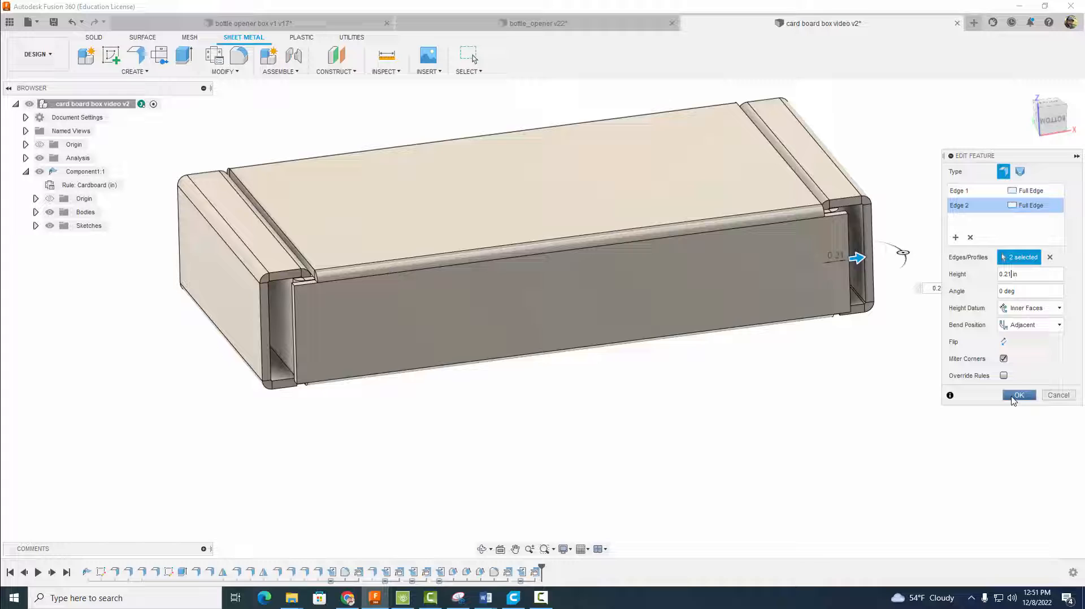
pyautogui.click(1021, 396)
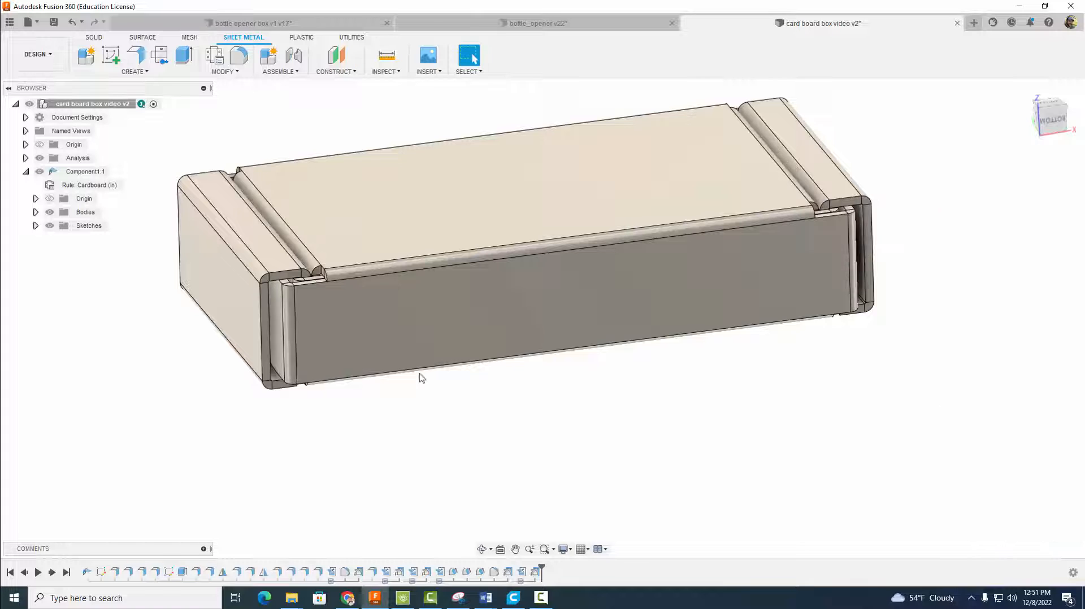
# Examine the fit of the side flaps at the closed box's corner and the tab slots in the bottom panel.
pyautogui.scroll(5, 361, 375)
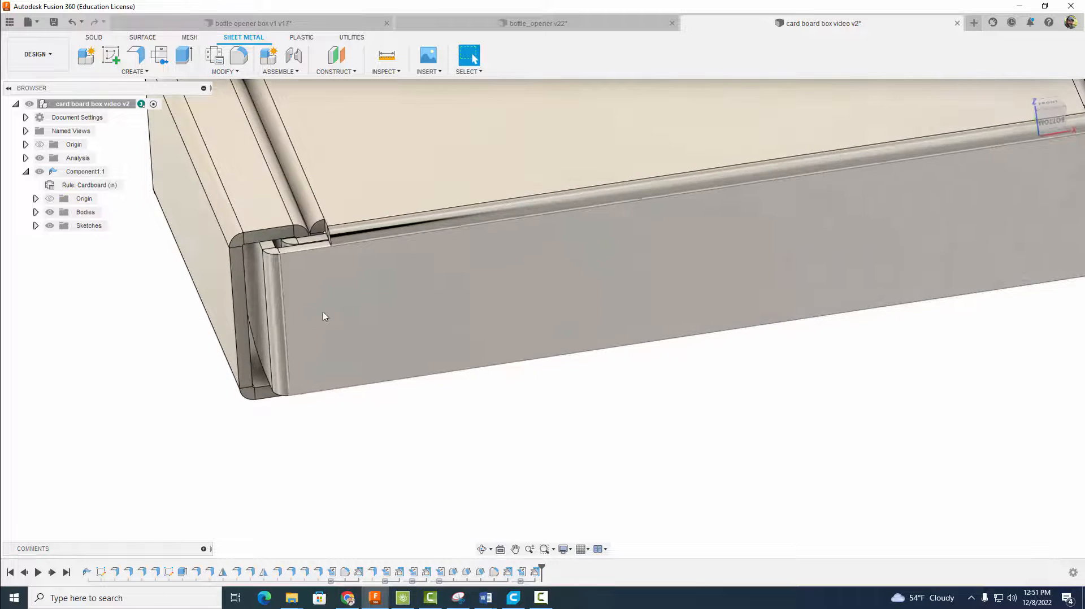
pyautogui.scroll(4, 271, 230)
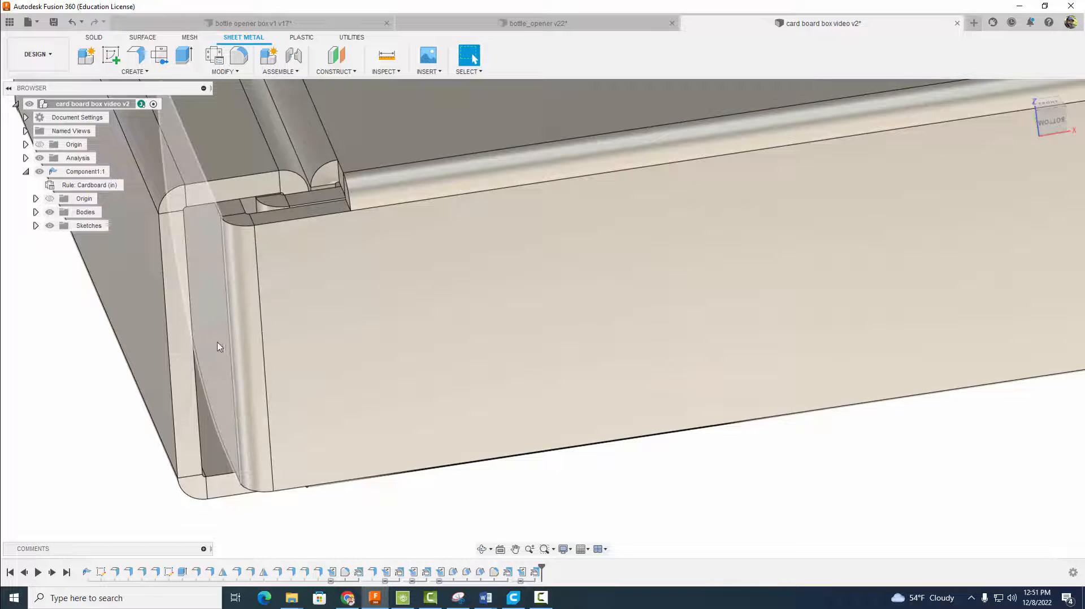
pyautogui.scroll(-6, 533, 453)
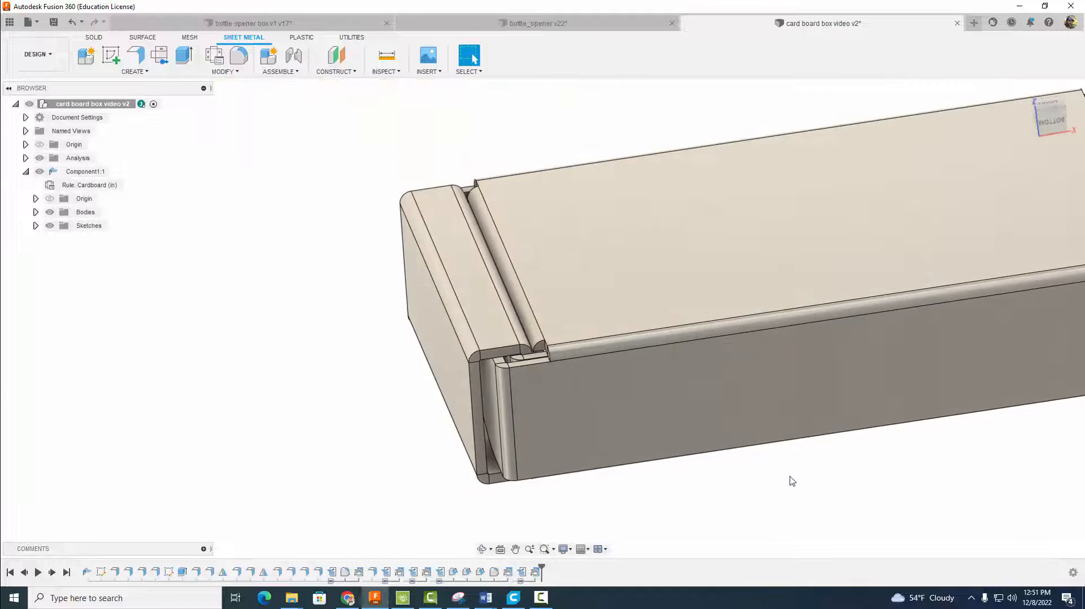
pyautogui.moveTo(793, 481); pyautogui.dragTo(713, 405, button='middle')
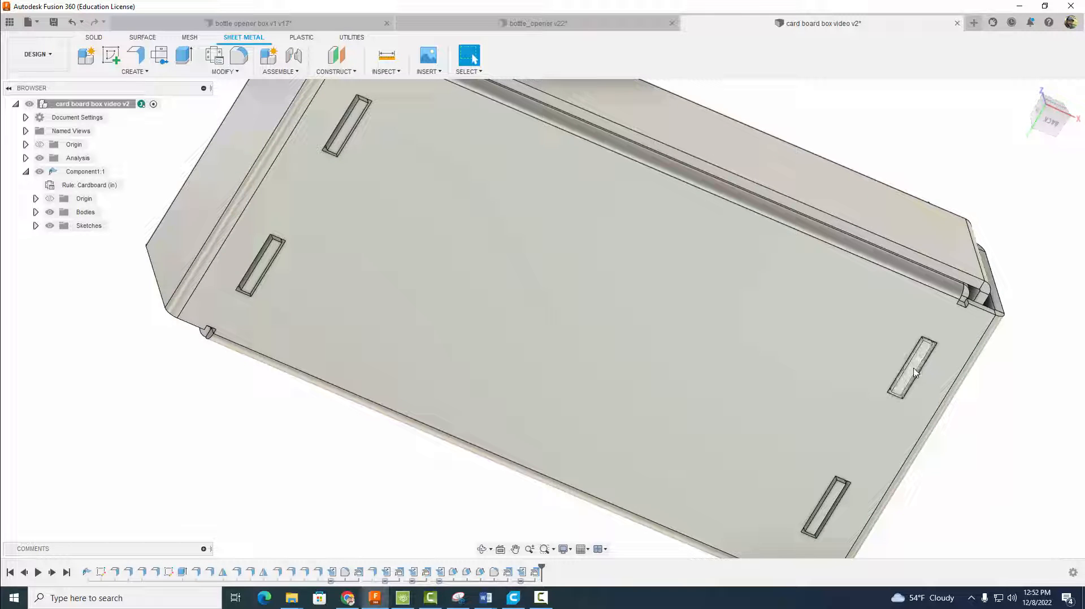
pyautogui.scroll(-5, 544, 405)
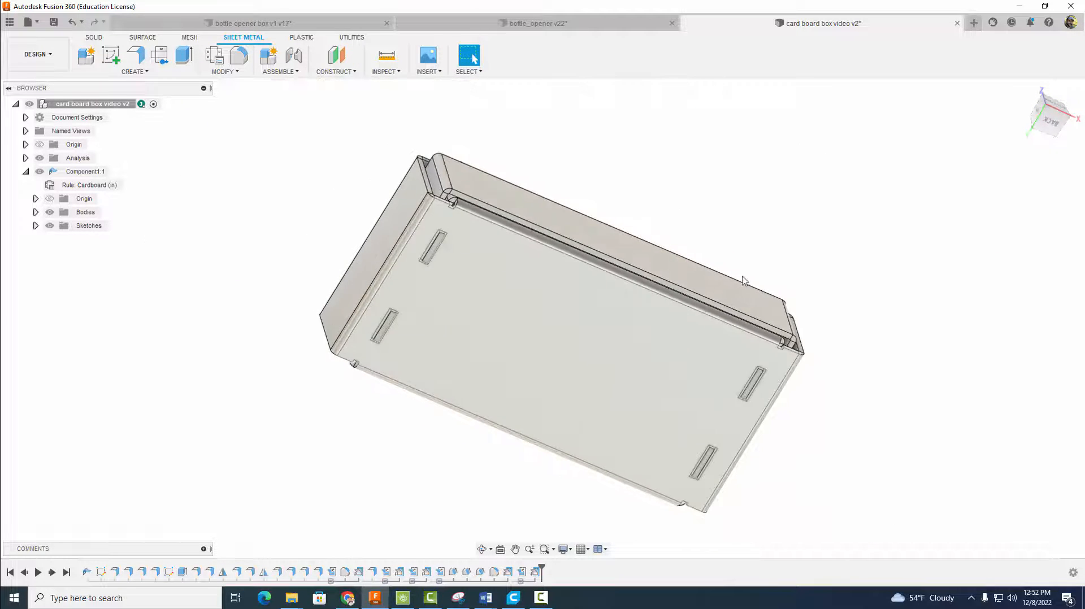
pyautogui.keyDown('shift'); pyautogui.moveTo(757, 269); pyautogui.dragTo(863, 478, button='middle'); pyautogui.keyUp('shift')
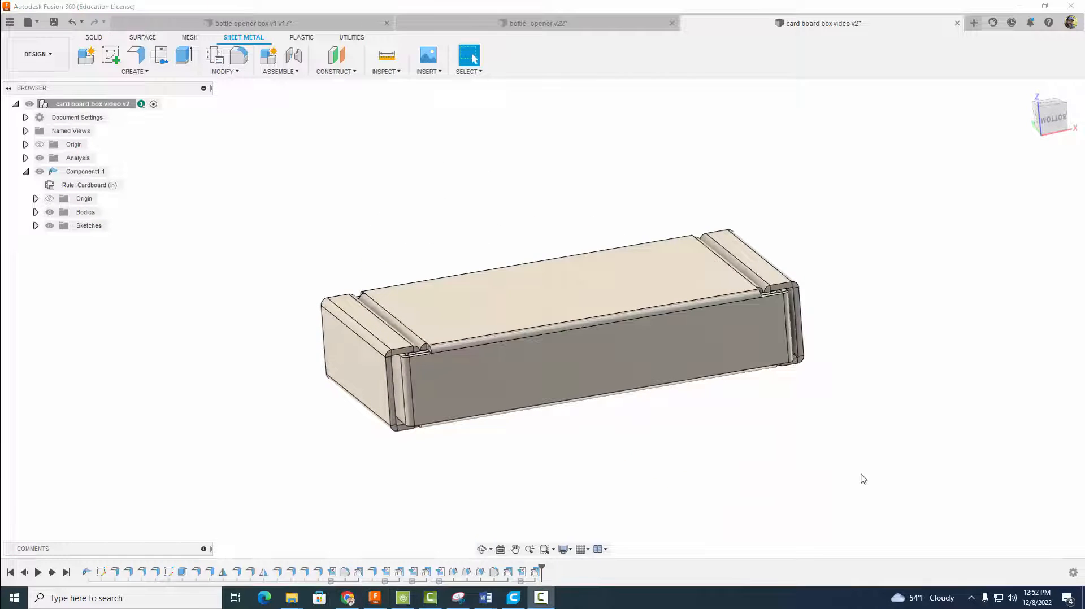
# Edit the edge flange that forms the bottom-panel slot tab nearest the open long side and set its height to 0.12 in.
pyautogui.click(196, 572)
pyautogui.click(209, 572)
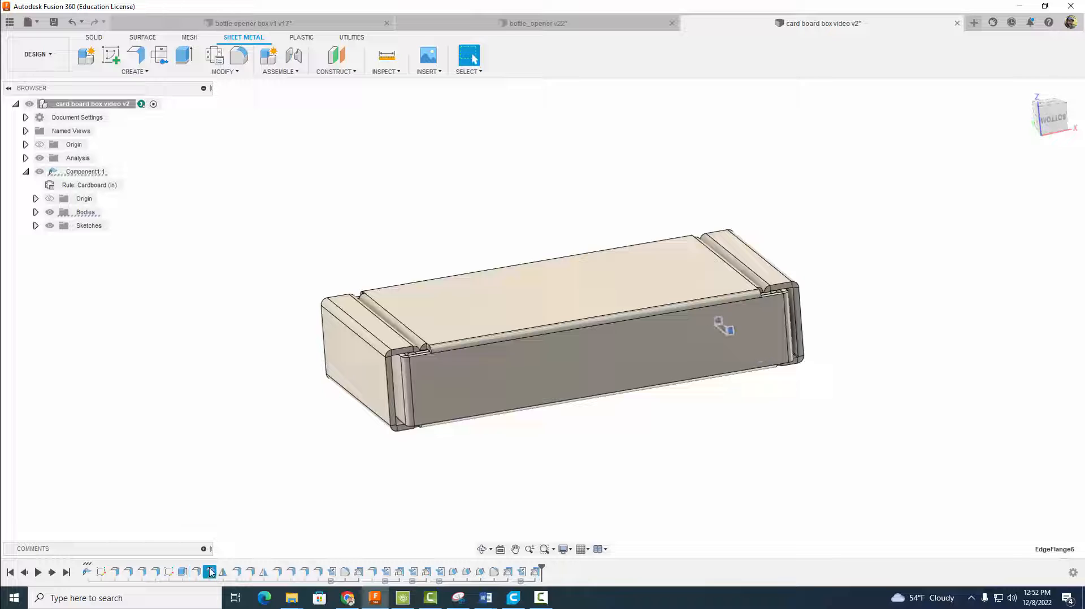
pyautogui.keyDown('shift'); pyautogui.moveTo(304, 517); pyautogui.dragTo(367, 384, button='middle'); pyautogui.keyUp('shift')
pyautogui.scroll(3, 633, 427)
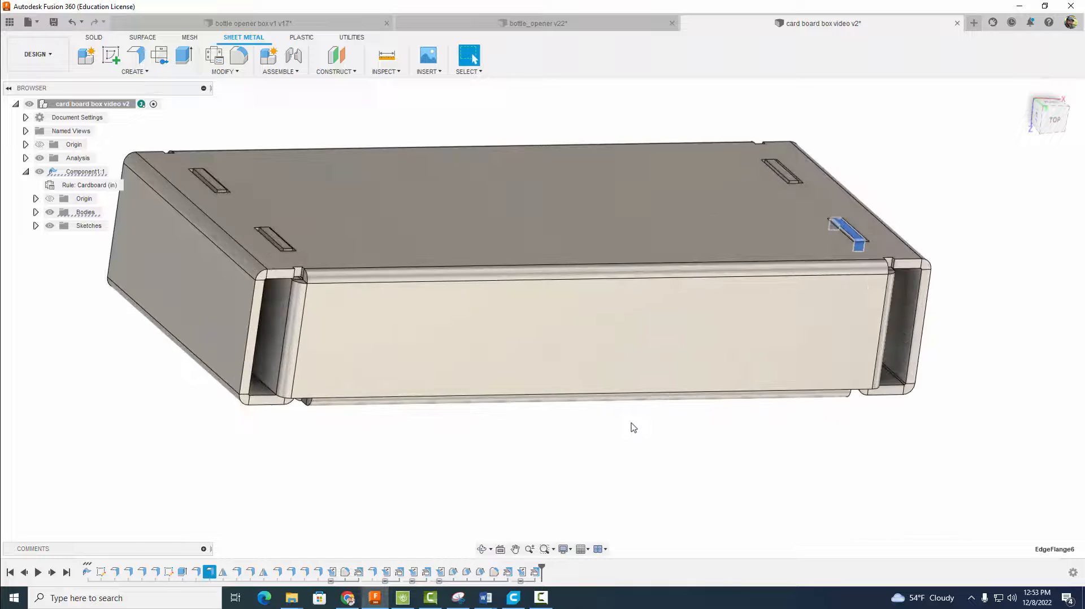
pyautogui.rightClick(209, 573)
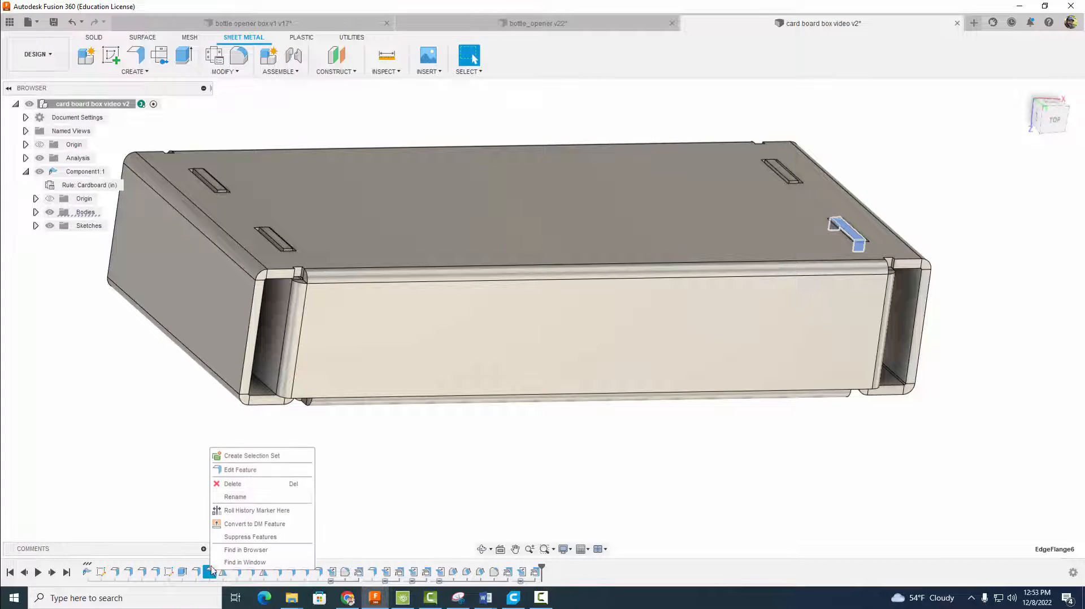
pyautogui.click(237, 471)
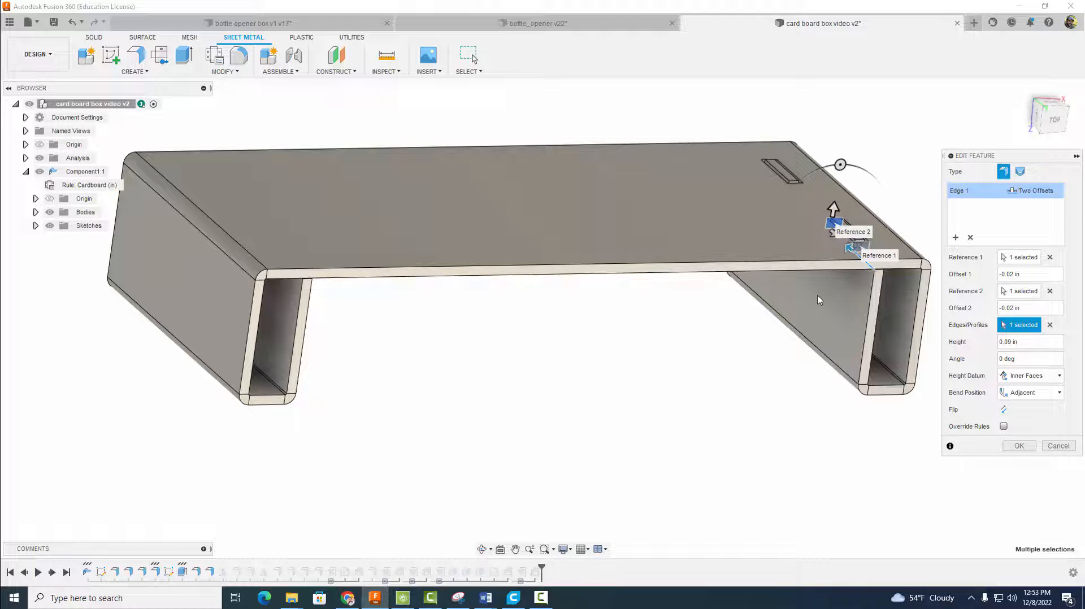
pyautogui.moveTo(862, 233); pyautogui.dragTo(696, 301, button='middle')
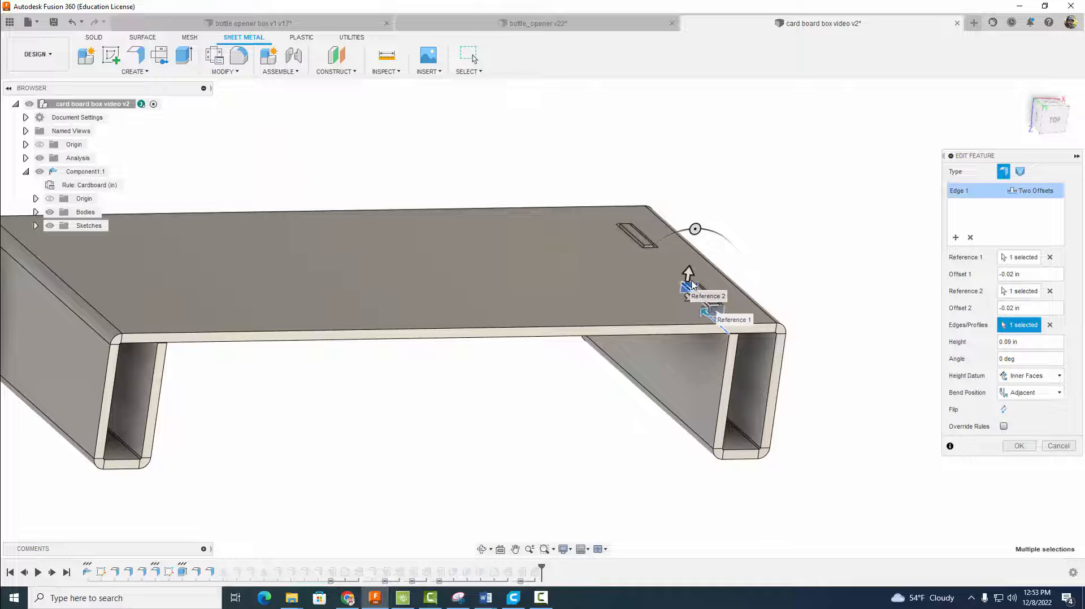
pyautogui.moveTo(688, 273); pyautogui.dragTo(688, 270)
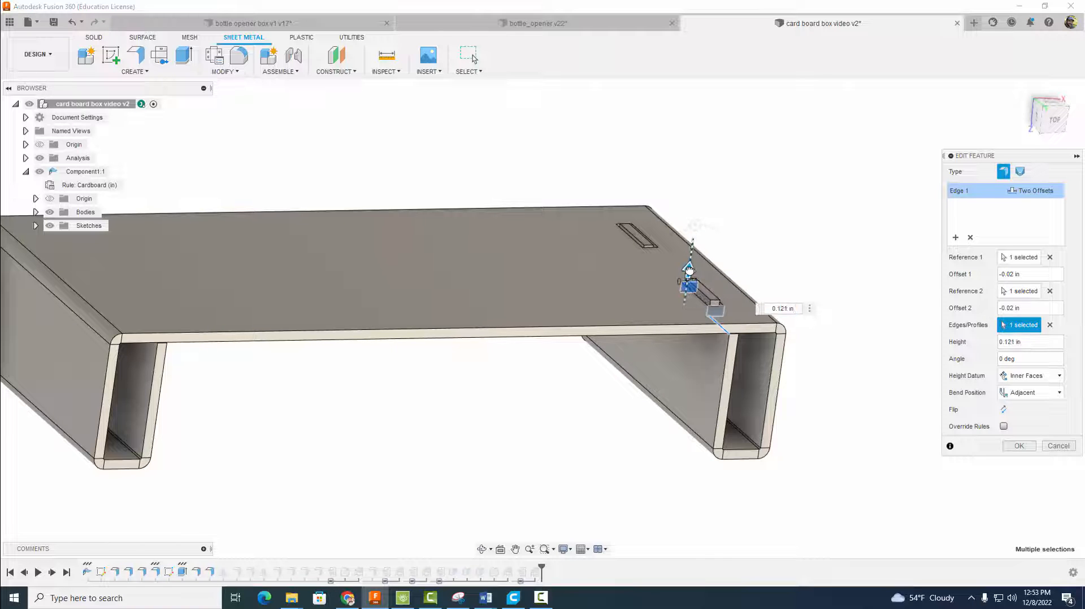
pyautogui.scroll(3, 715, 280)
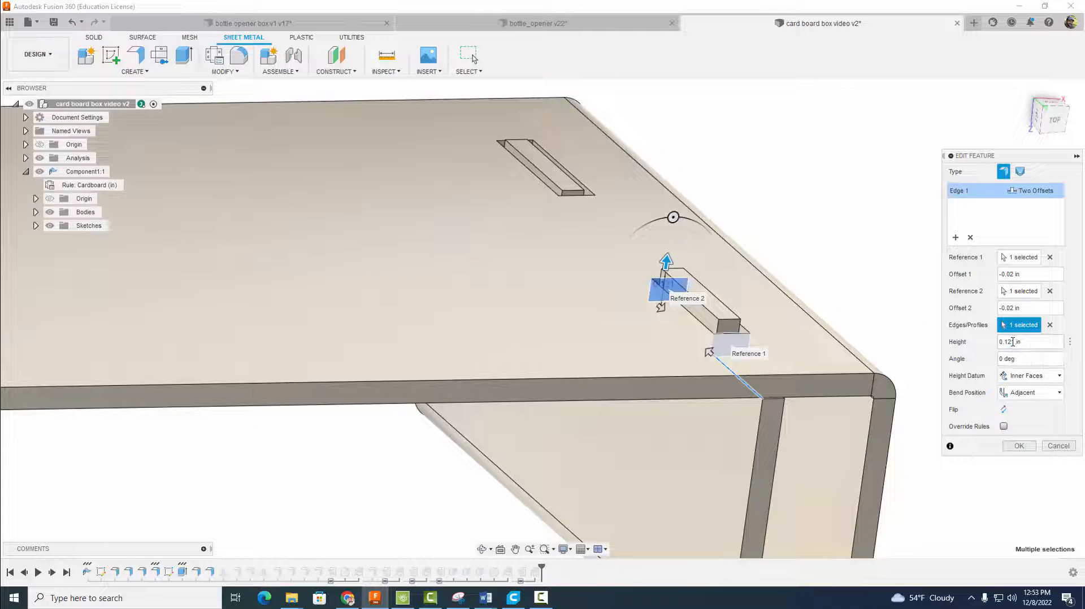
pyautogui.press('BackSpace')
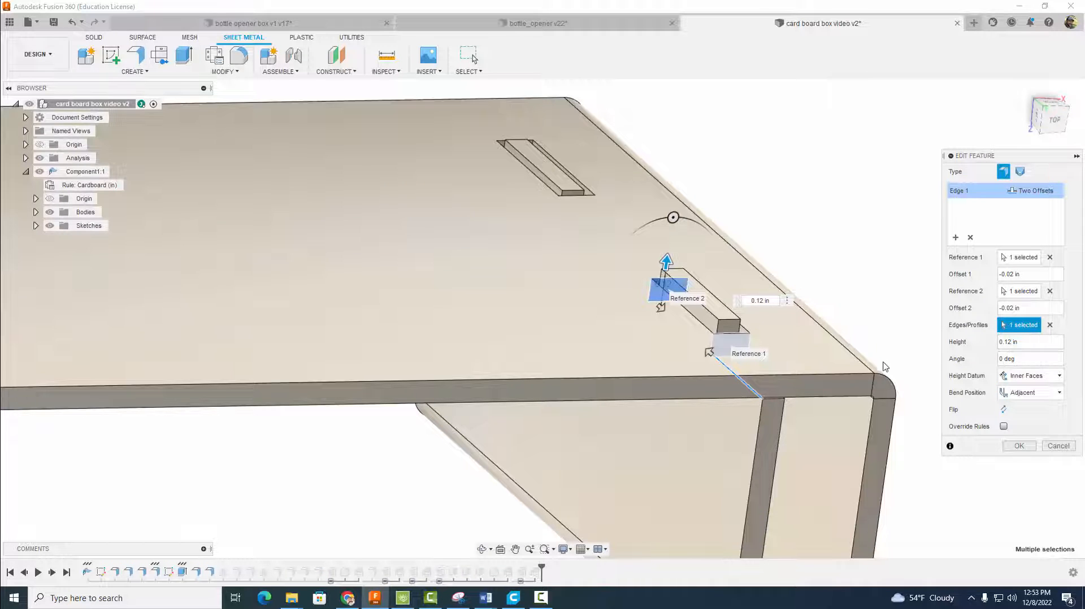
pyautogui.scroll(-5, 756, 273)
pyautogui.moveTo(535, 390); pyautogui.dragTo(577, 388, button='middle')
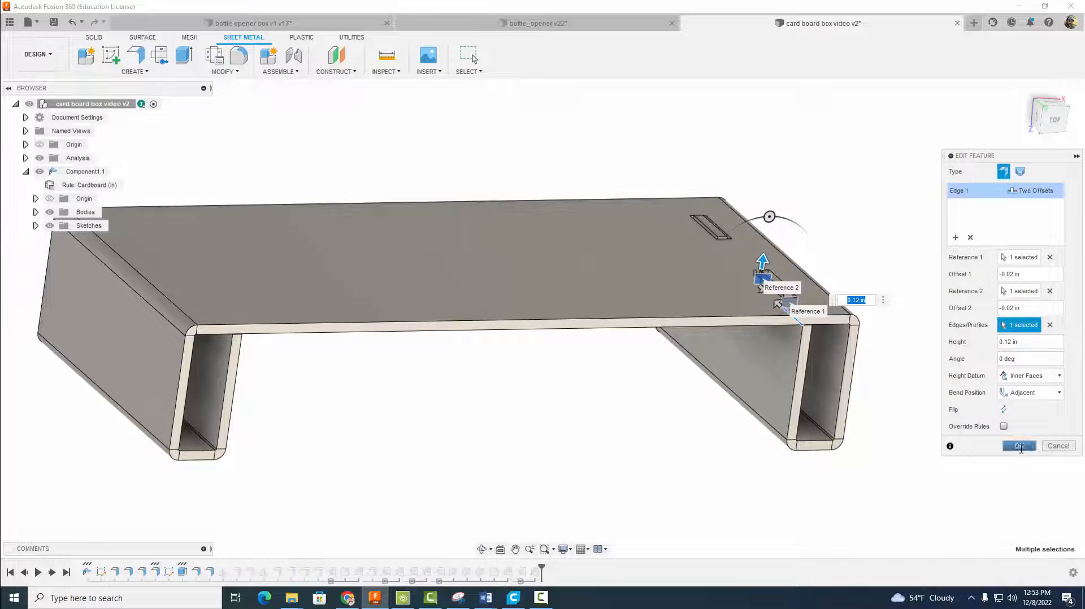
pyautogui.click(1019, 445)
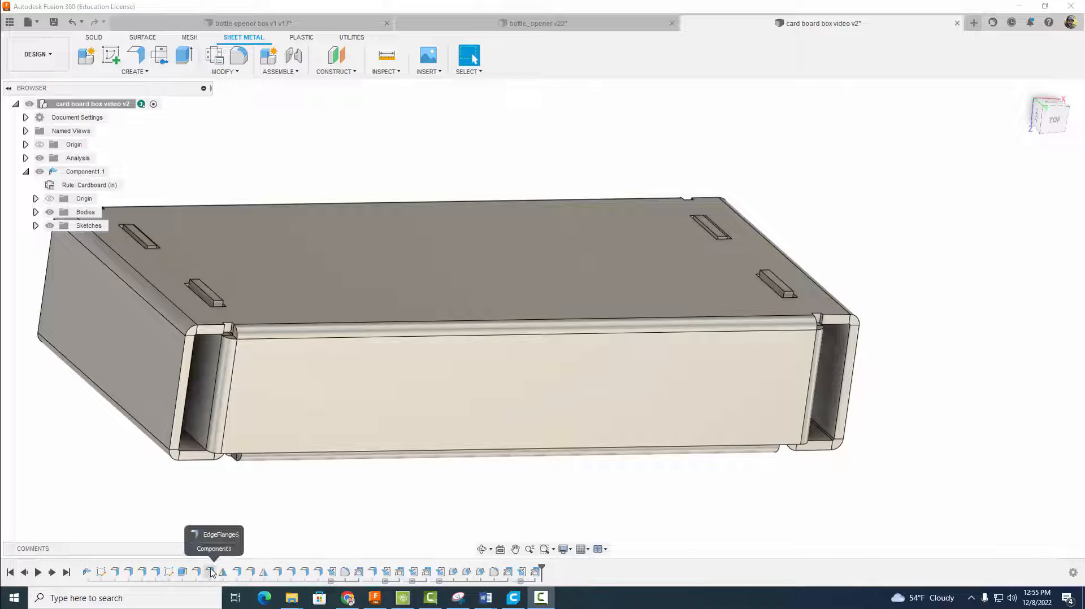
# Edit the edge flange of the other slot tab at the same end of the bottom panel and set its height to 0.12 in.
pyautogui.click(197, 572)
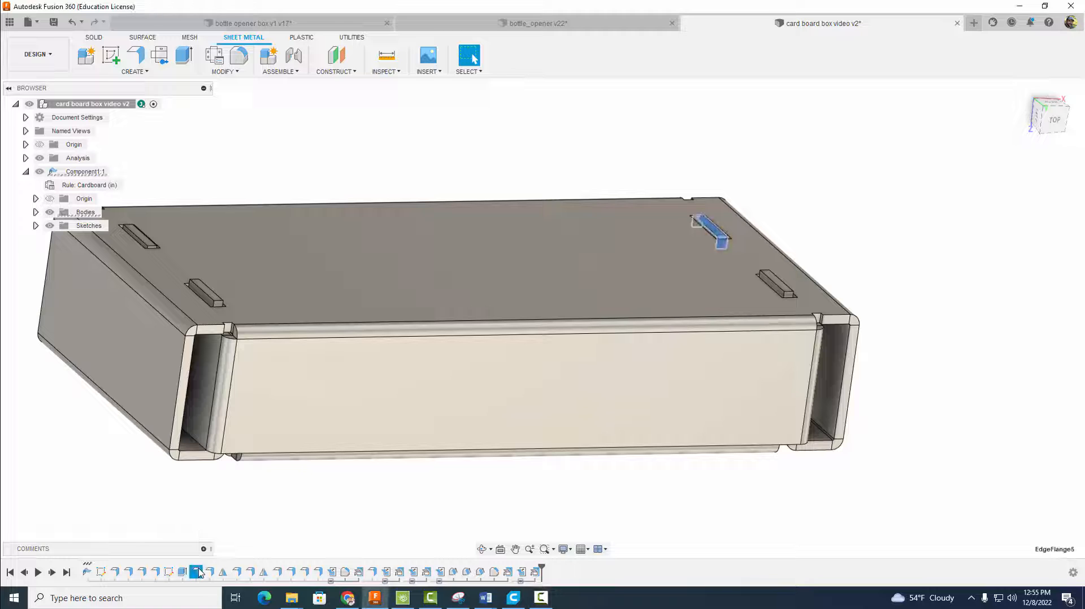
pyautogui.rightClick(199, 572)
pyautogui.click(227, 465)
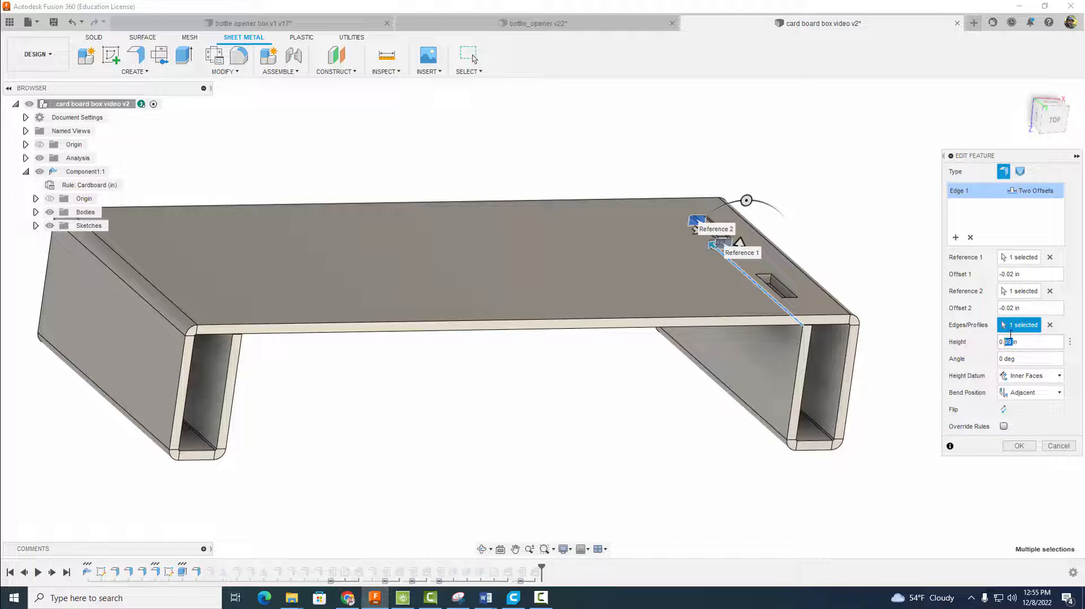
pyautogui.write('12')
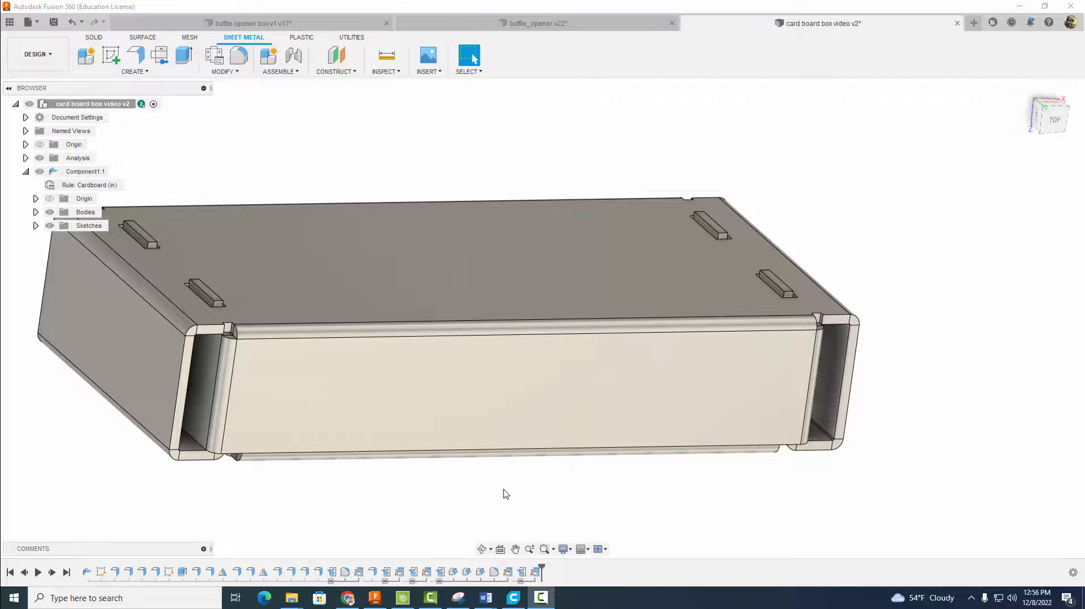
# Apply the Paint - Enamel Glossy (Yellow) appearance to the whole box body.
pyautogui.keyDown('shift'); pyautogui.moveTo(506, 493); pyautogui.dragTo(796, 421, button='middle'); pyautogui.keyUp('shift')
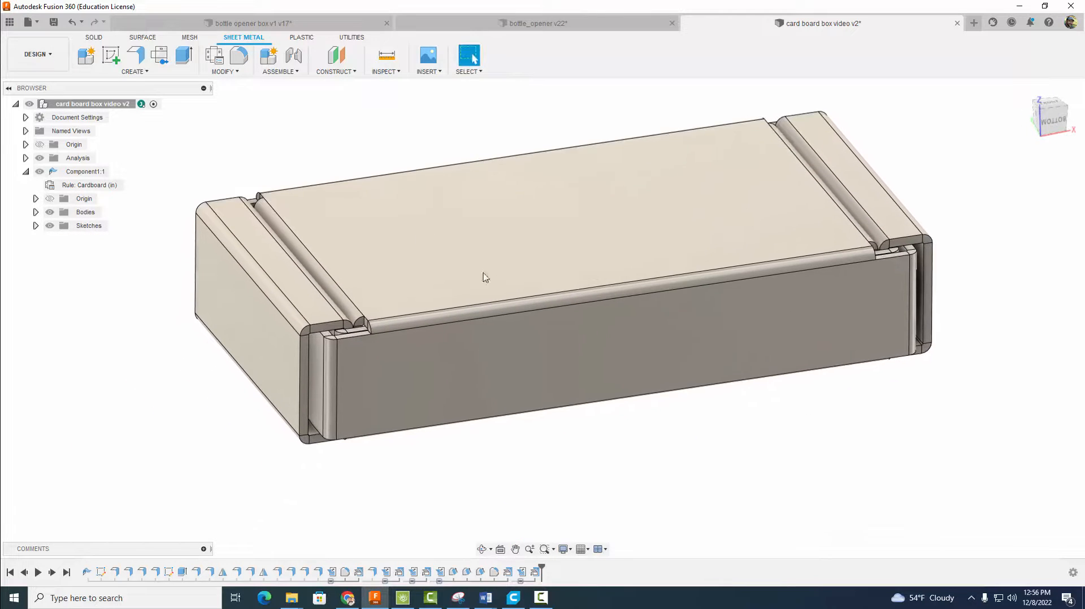
pyautogui.rightClick(85, 104)
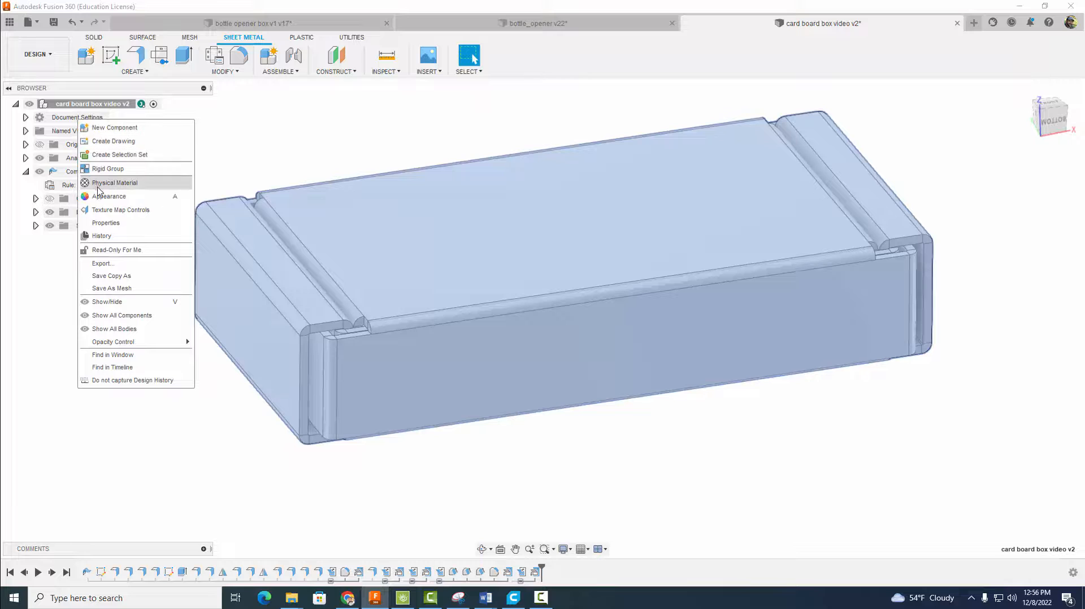
pyautogui.click(99, 195)
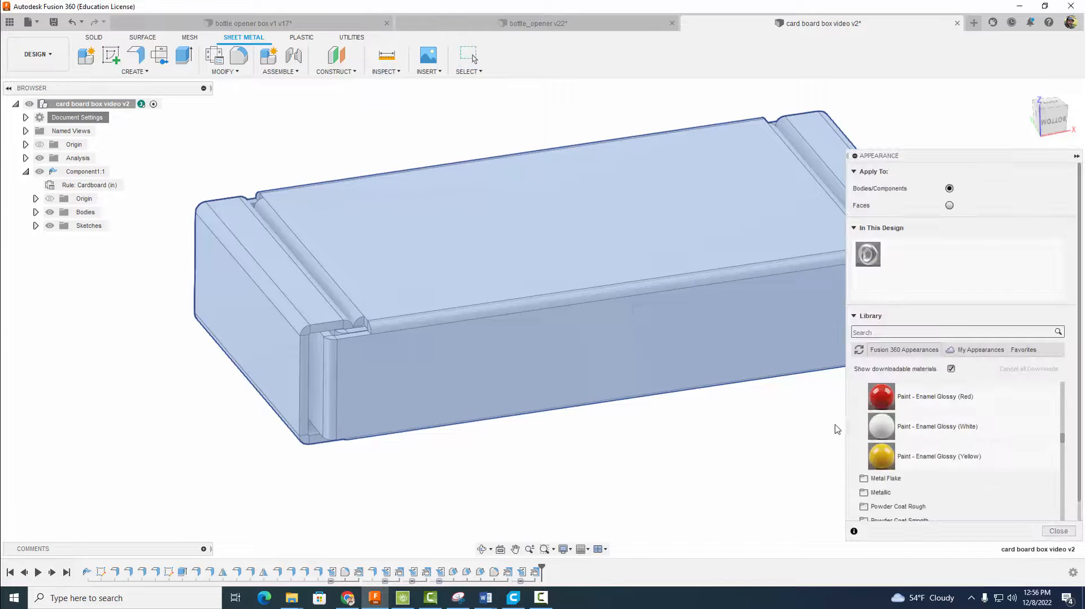
pyautogui.scroll(5, 881, 402)
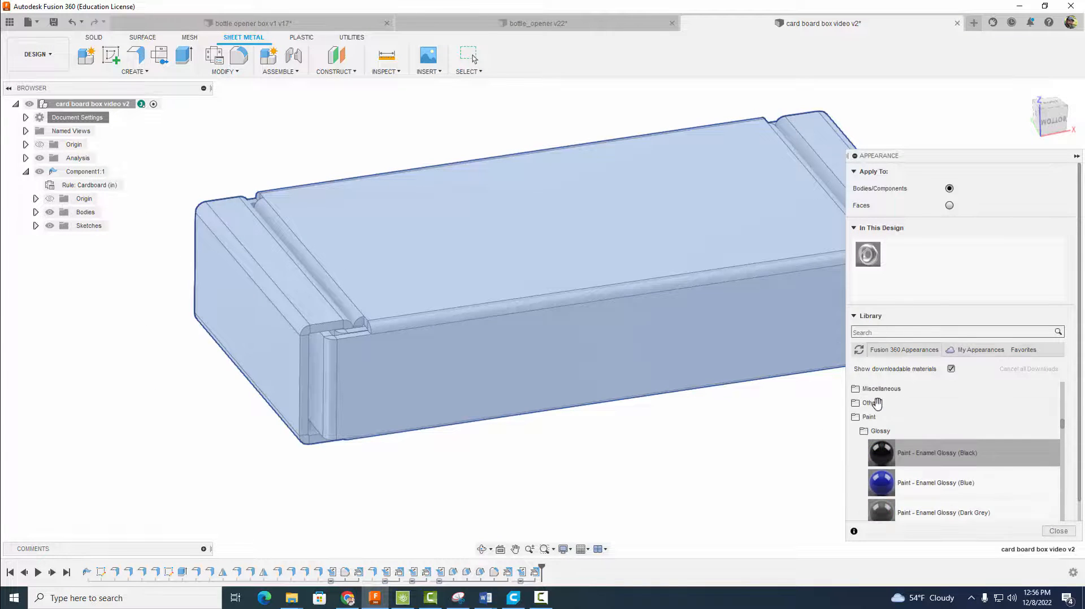
pyautogui.scroll(-5, 884, 446)
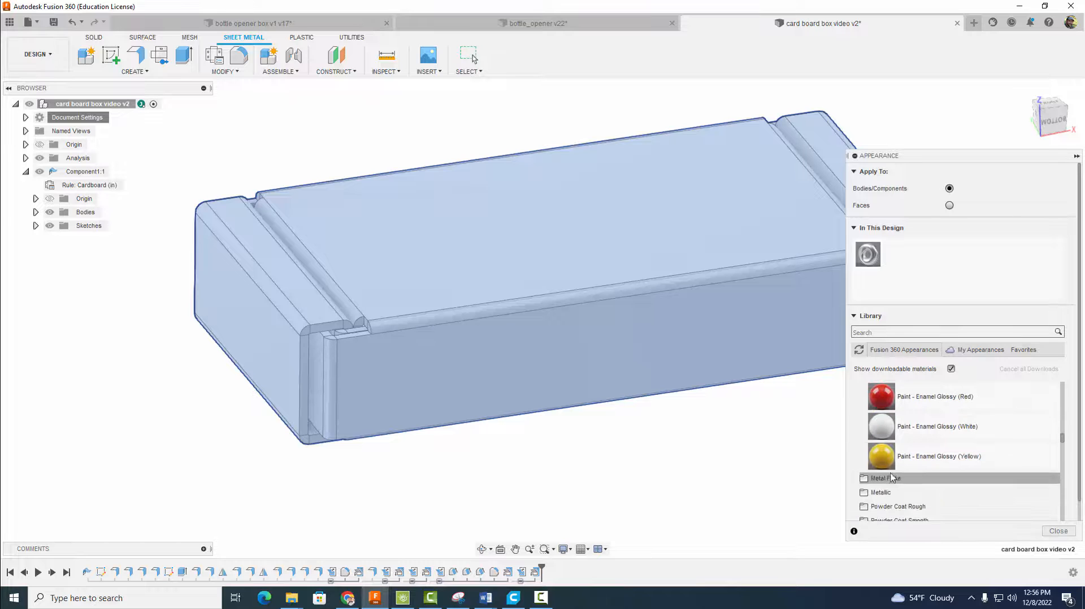
pyautogui.moveTo(892, 450)
pyautogui.mouseDown()
pyautogui.moveTo(727, 406)
pyautogui.moveTo(653, 345)
pyautogui.mouseUp()
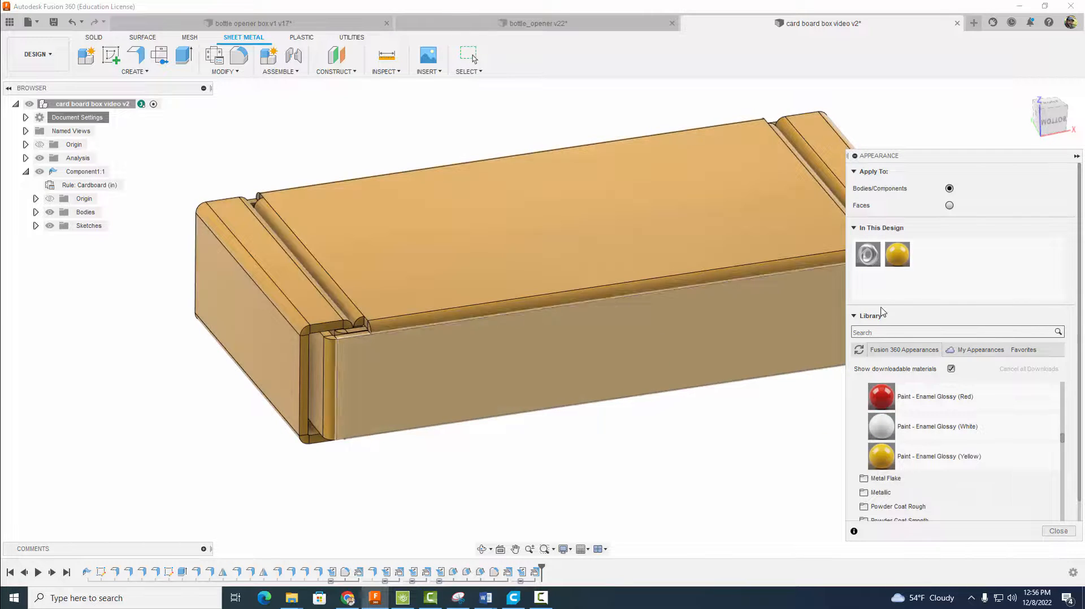
# Edit the applied yellow paint appearance to a cardboard brown of about RGB 134, 114, 69 and finish the appearance changes.
pyautogui.rightClick(896, 256)
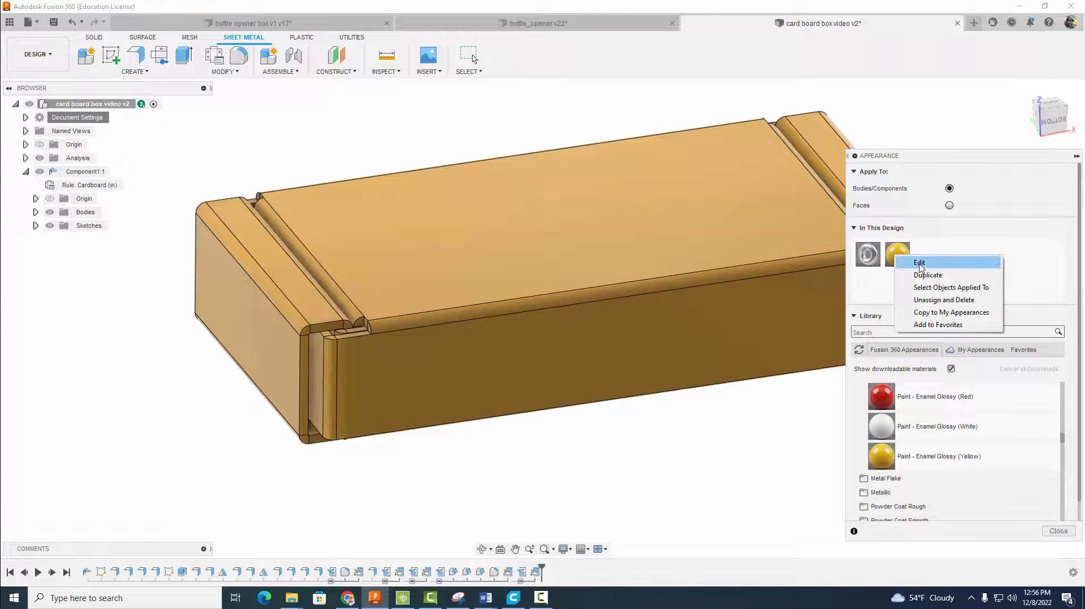
pyautogui.click(919, 262)
pyautogui.moveTo(734, 221); pyautogui.dragTo(774, 244)
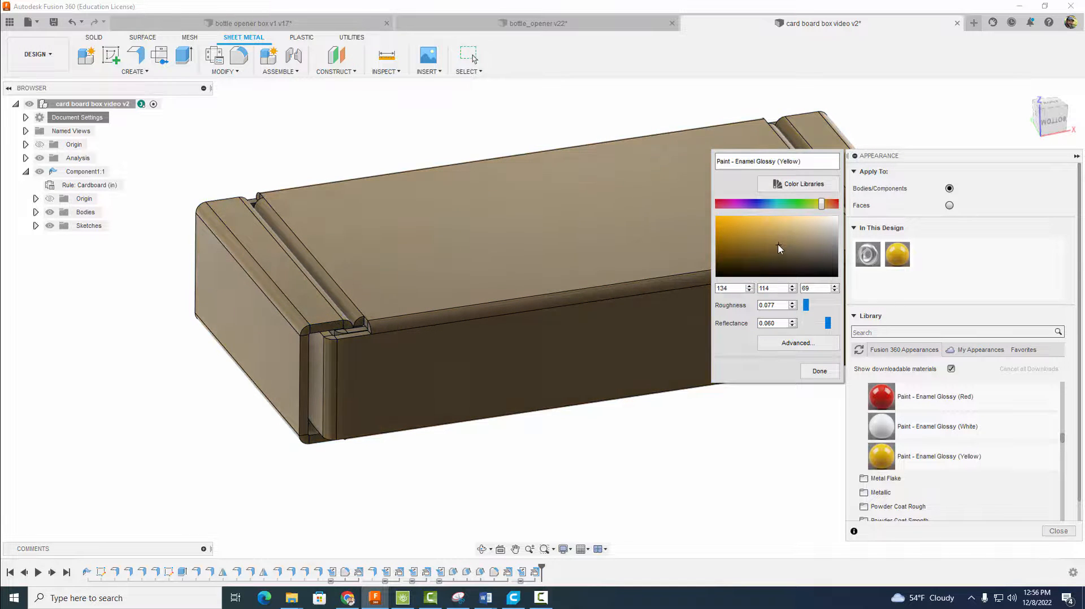
pyautogui.click(819, 370)
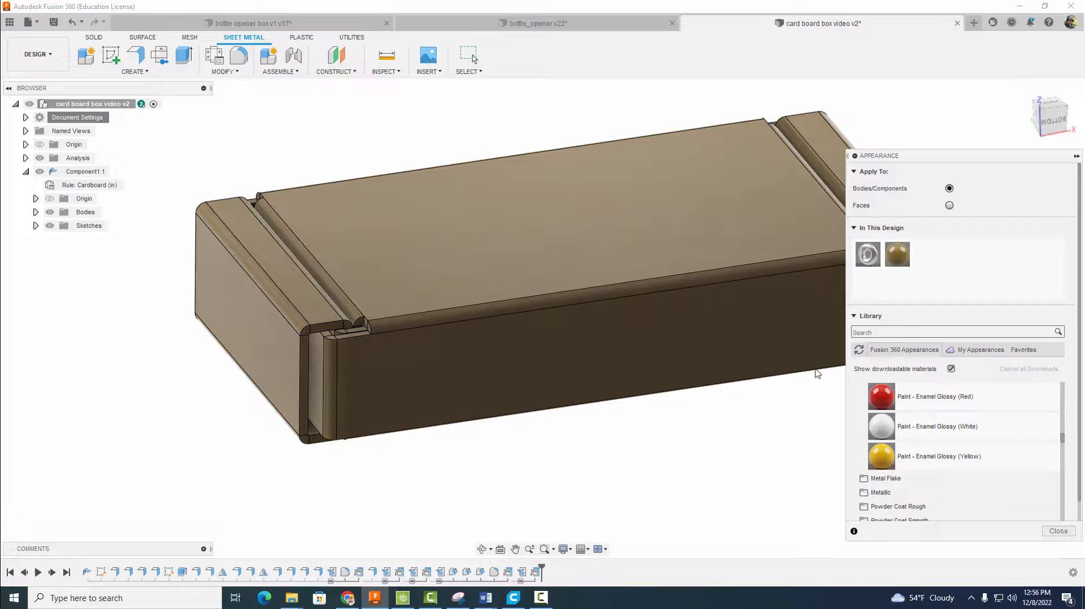
pyautogui.moveTo(763, 462); pyautogui.dragTo(664, 448, button='middle')
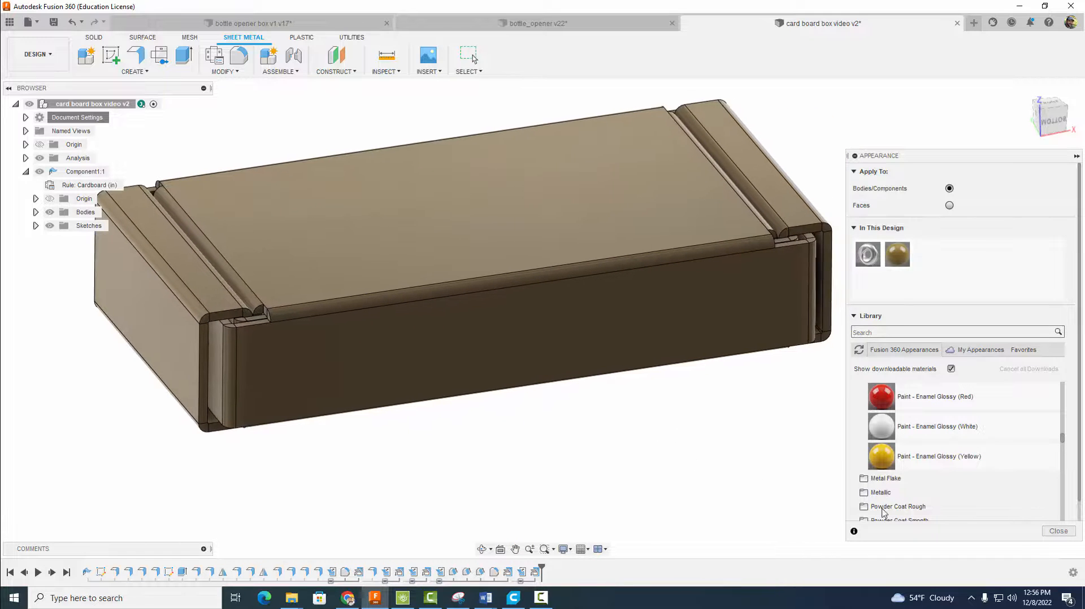
pyautogui.click(1052, 530)
# Open the list of available workspaces for the finished box model.
pyautogui.moveTo(678, 405); pyautogui.dragTo(790, 405, button='middle')
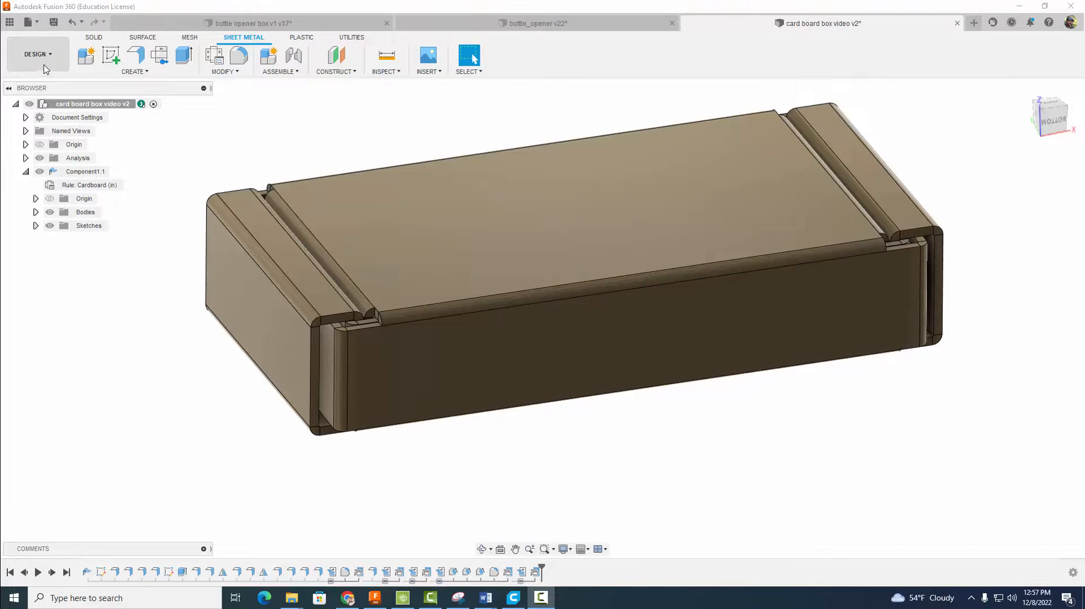
pyautogui.click(37, 54)
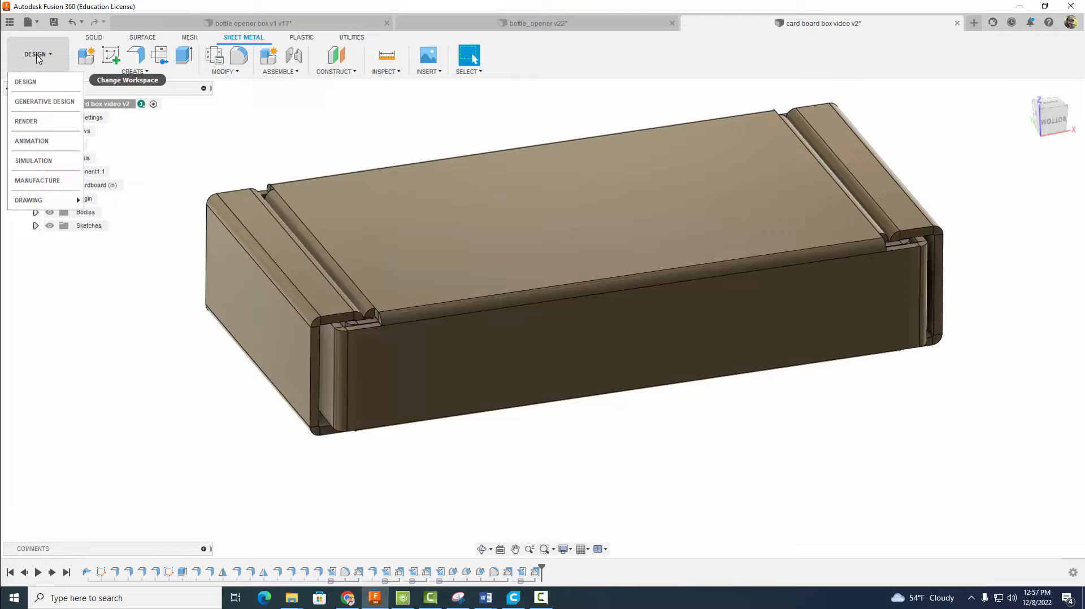